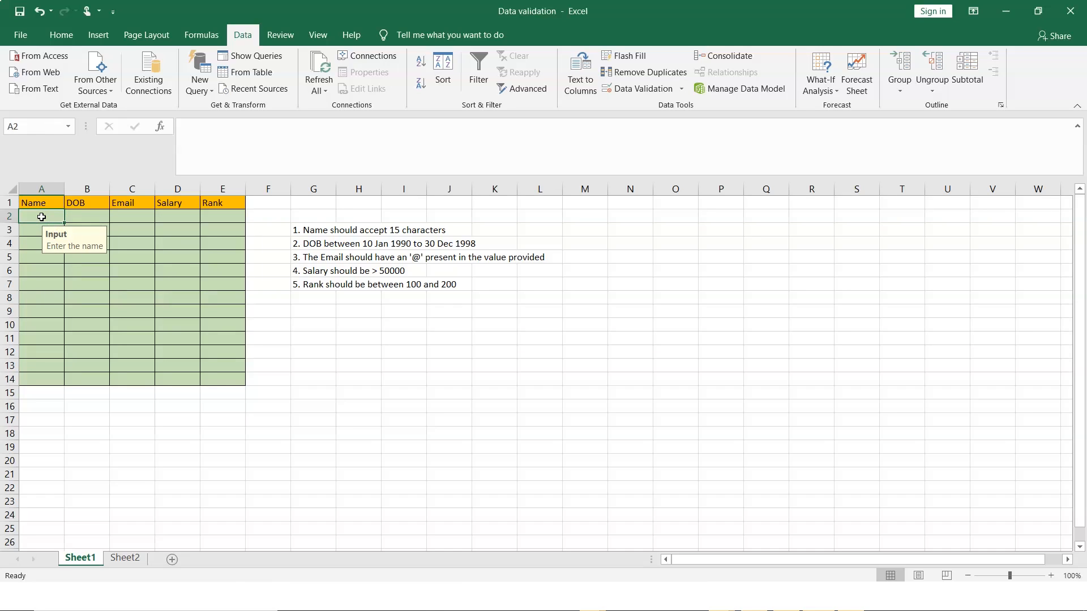
Widen the Name column and test its validation by entering a name longer than 15 characters in A2, accepting it despite the warning
left_click(47, 217)
left_click_drag(64, 189, 83, 190)
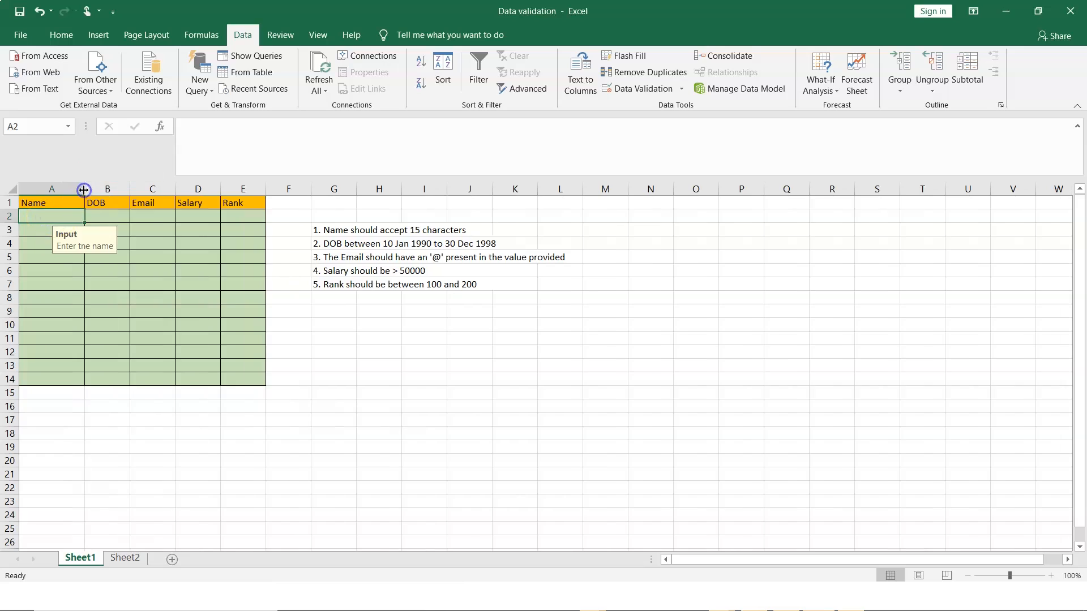
left_click(58, 215)
type("peterjohnson-junior")
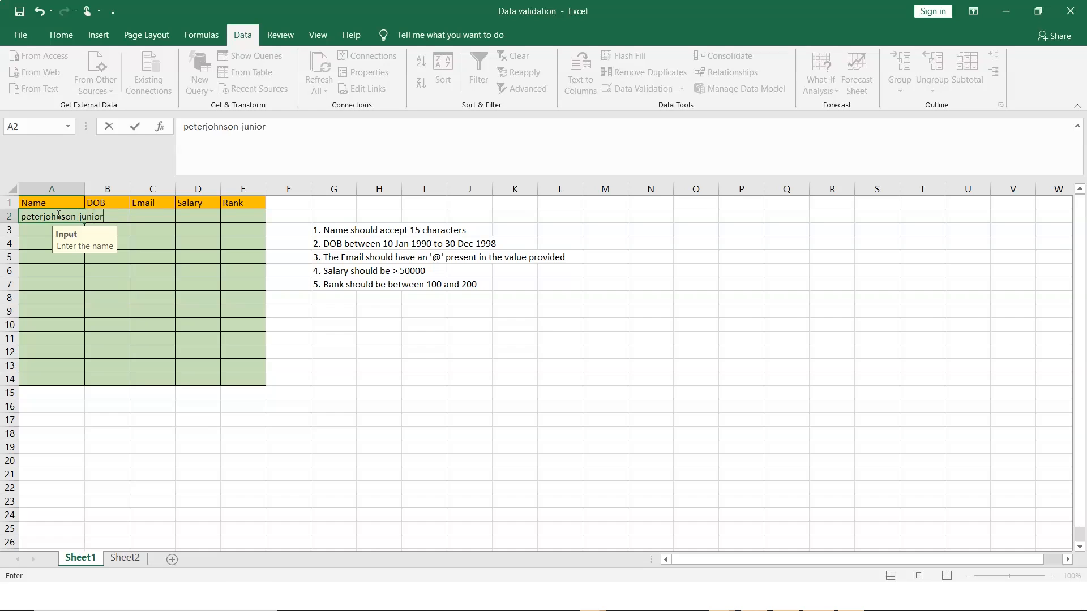
key("Return")
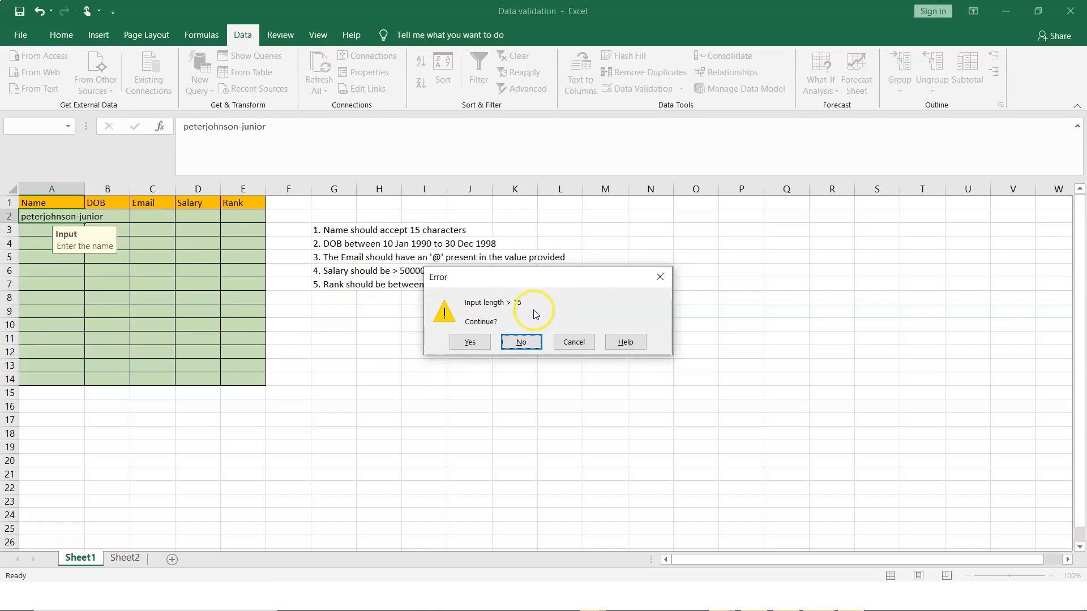
left_click(485, 346)
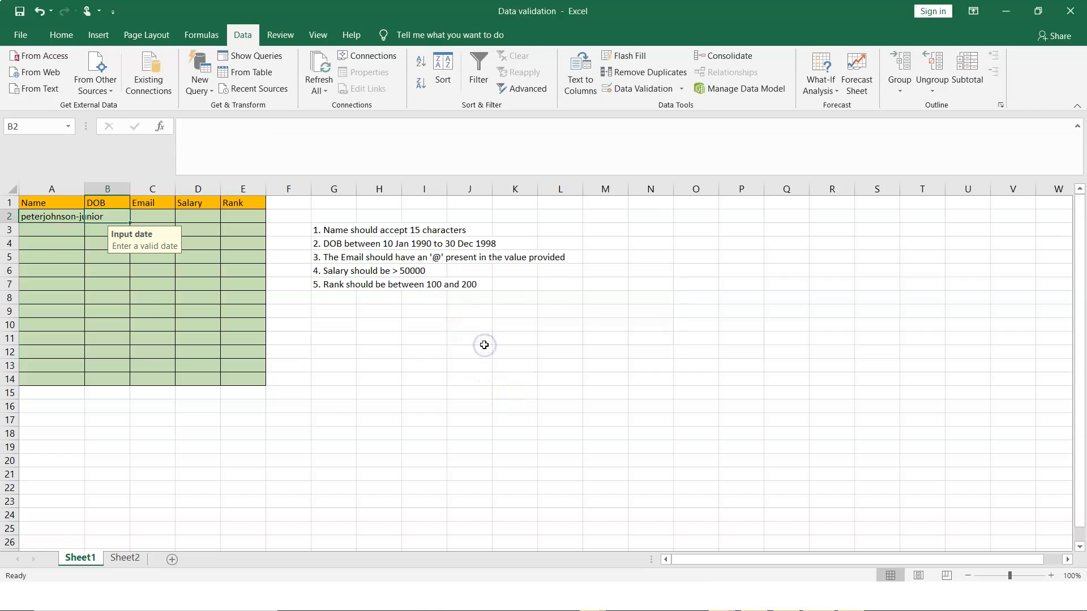
Adjust the width of the Name column and clear the test name from A2
left_click_drag(85, 189, 117, 189)
left_click(82, 220)
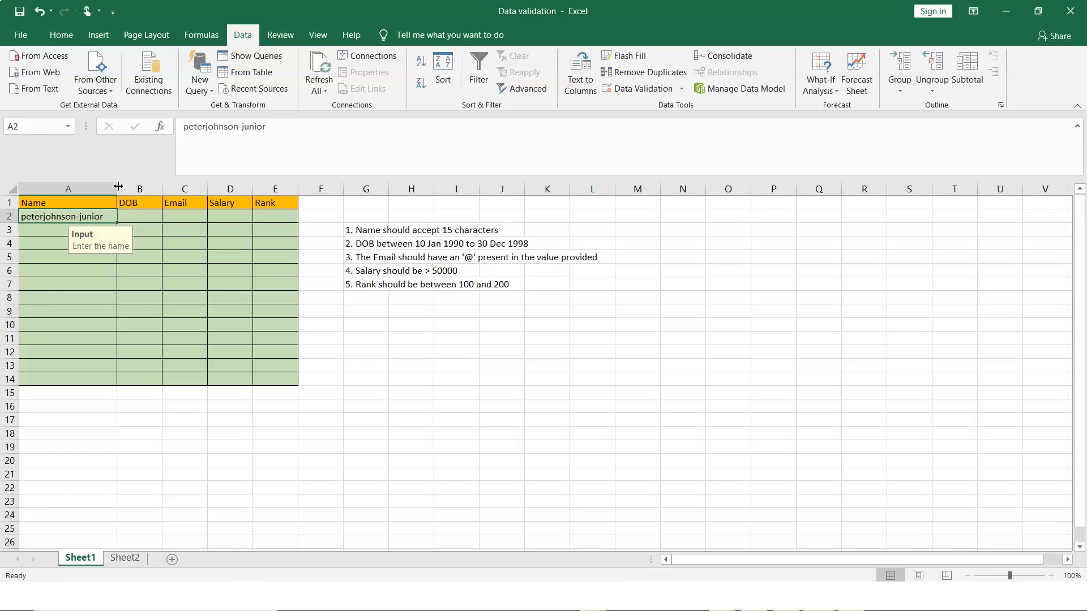
left_click_drag(118, 186, 75, 188)
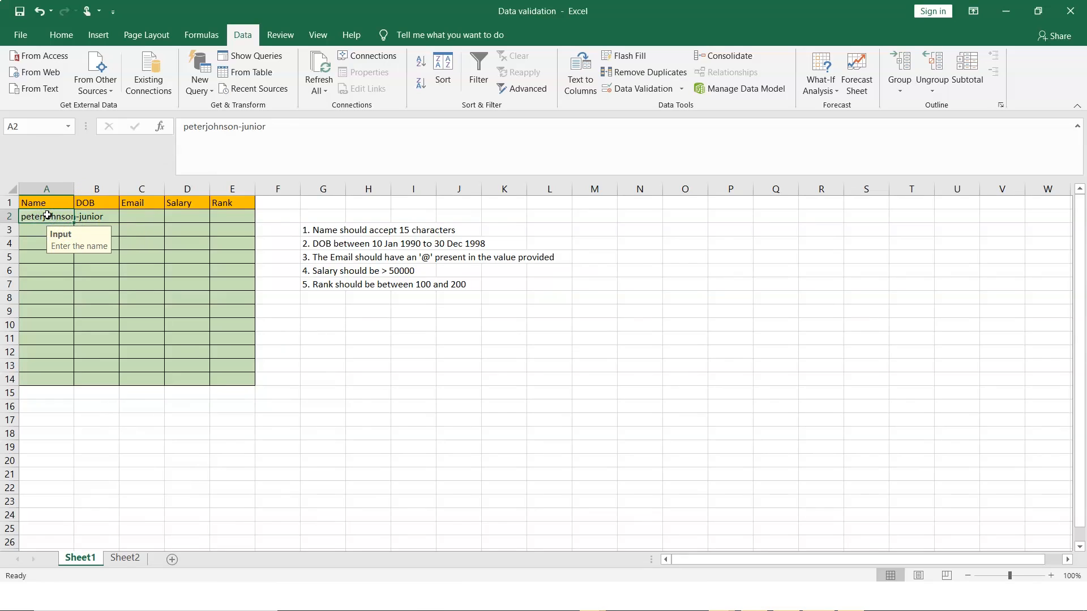
key("Delete")
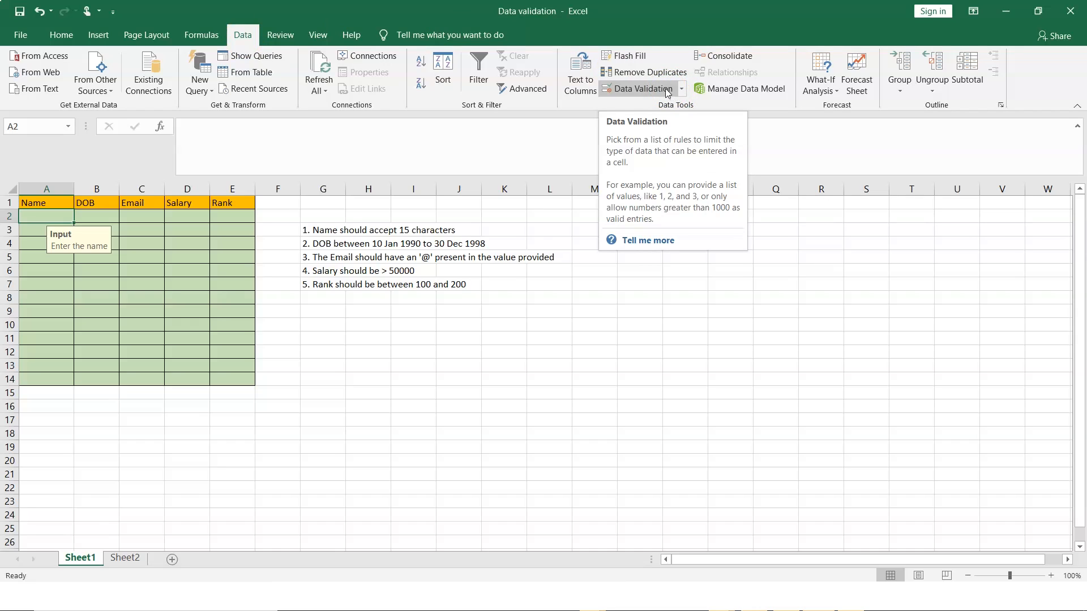
Set the data validation criteria of A2 to allow Text length and apply the rule
left_click(643, 89)
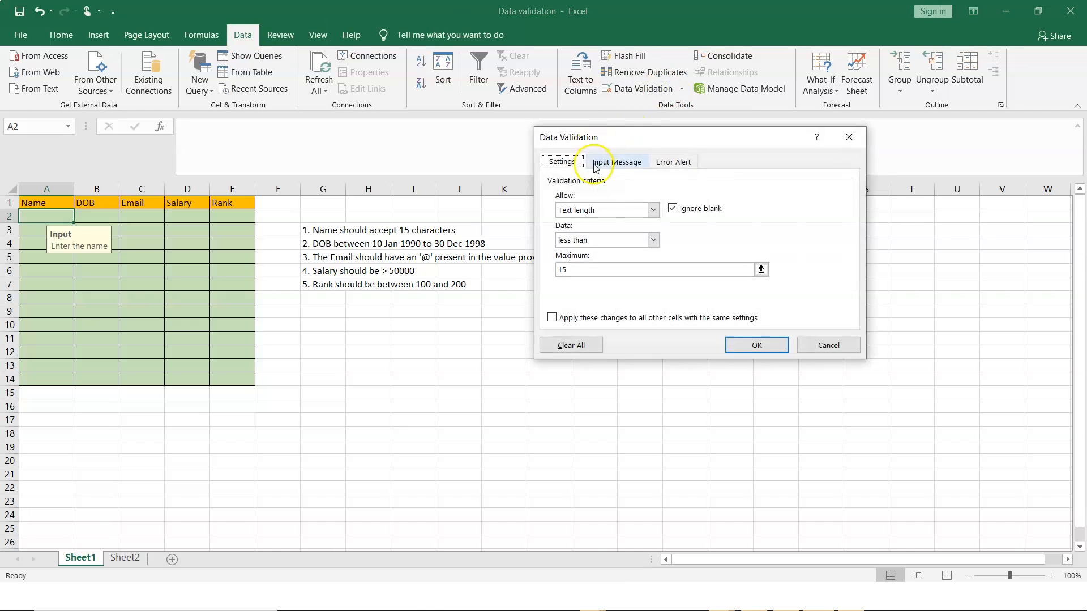
left_click(596, 164)
left_click(573, 163)
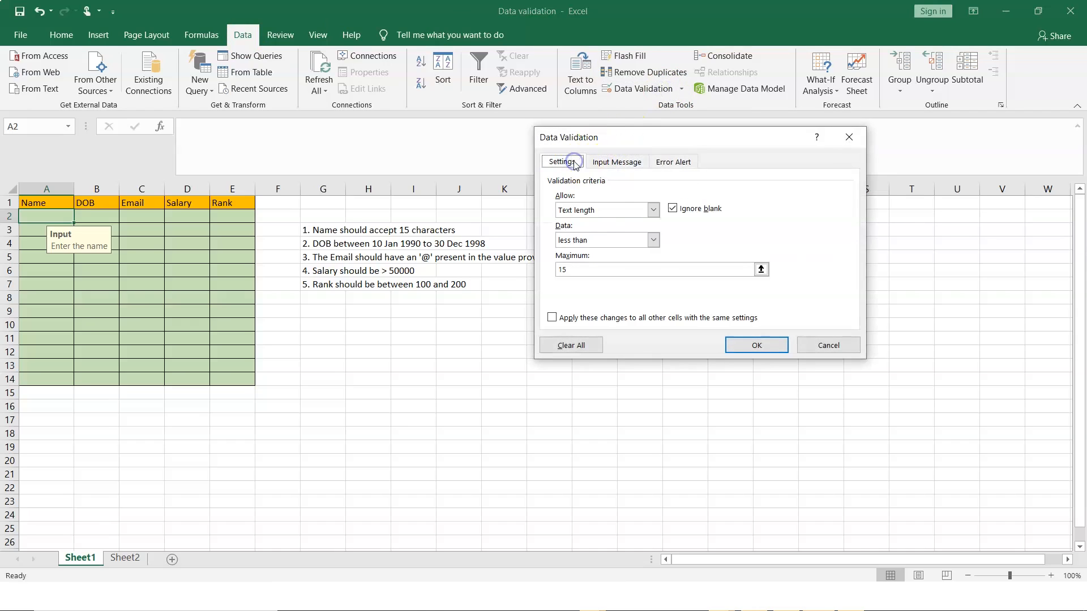
left_click(653, 209)
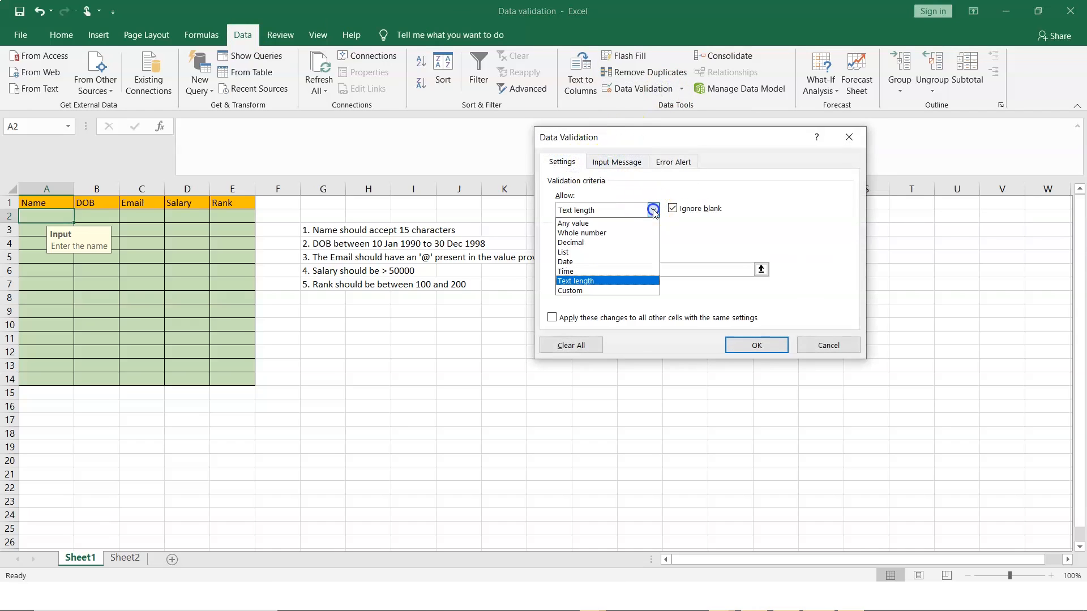
left_click(591, 280)
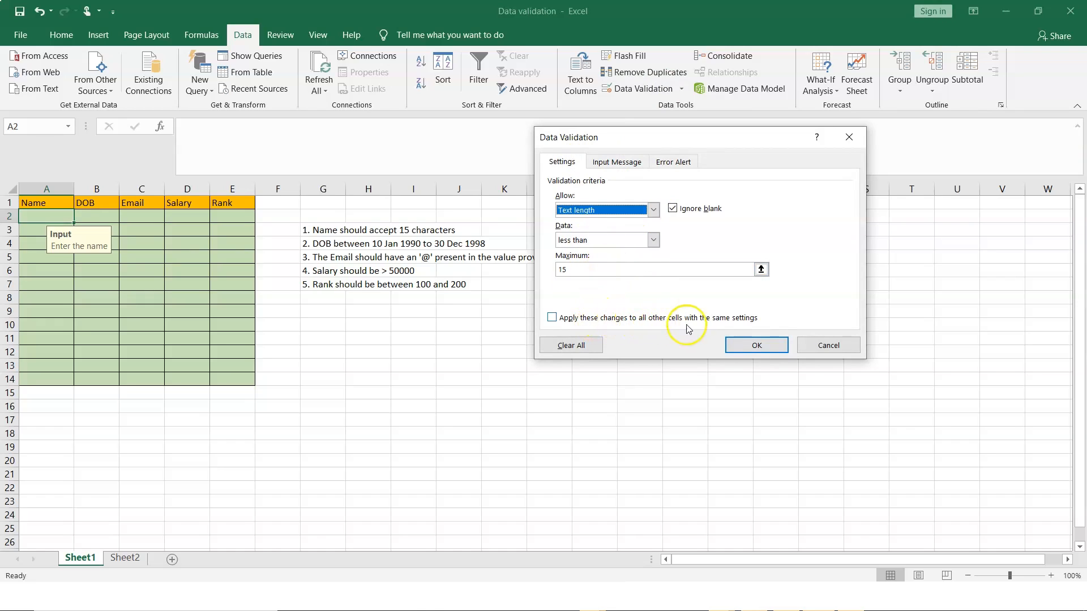
left_click(748, 347)
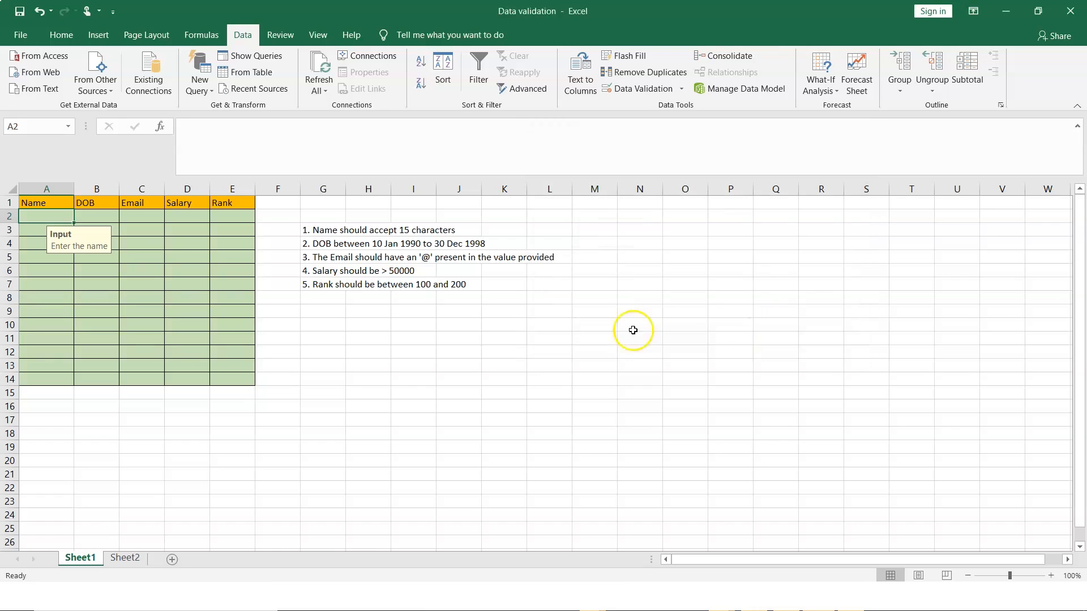
Fill the validation rule of A2 down through A14 and check the copied rule in A8
left_click_drag(77, 221, 77, 385)
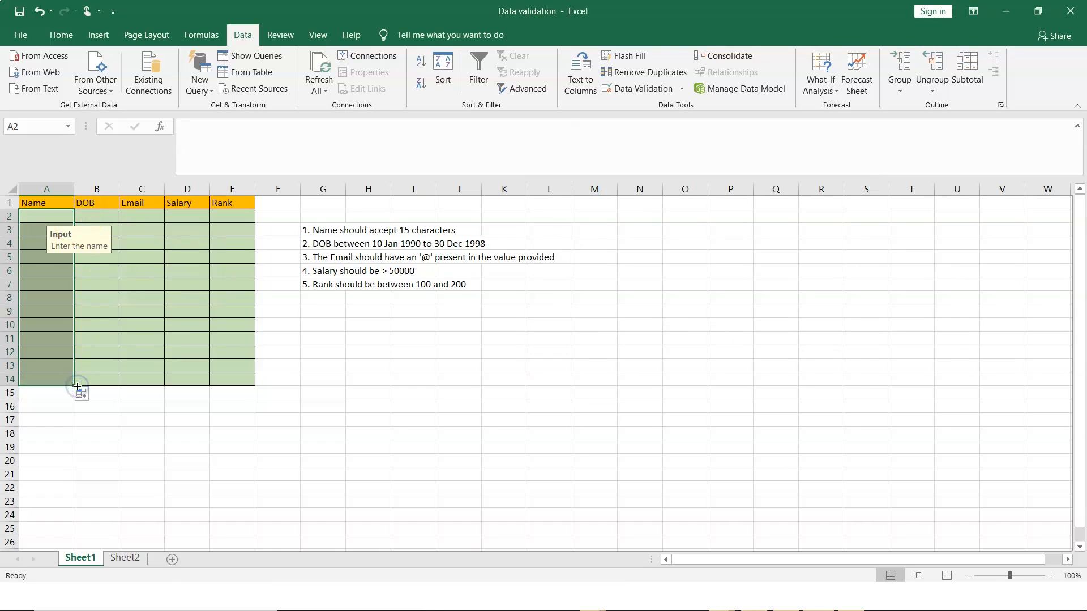
left_click(35, 233)
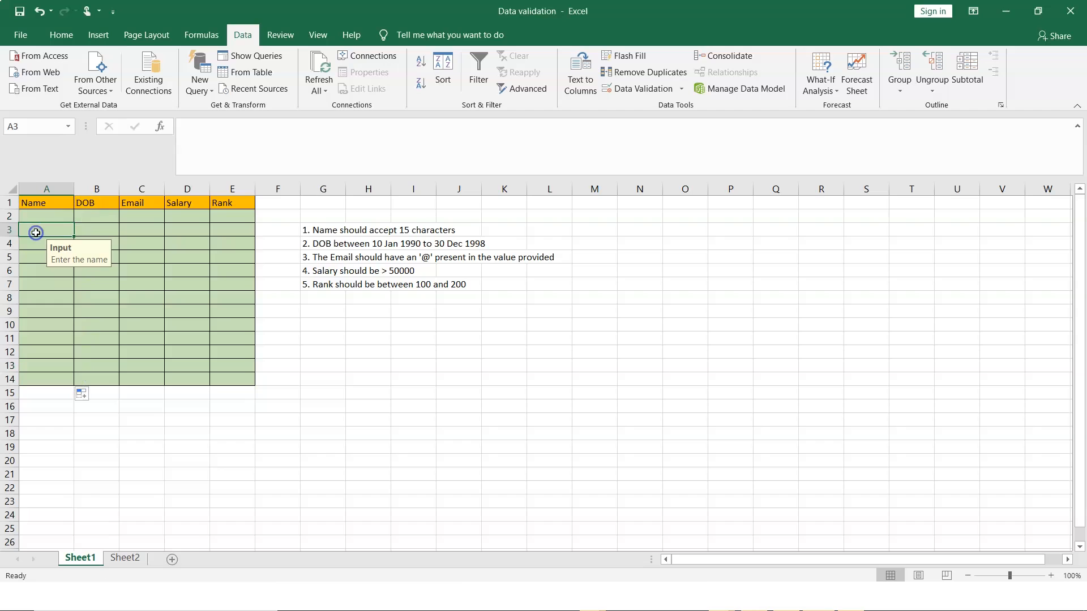
left_click(37, 300)
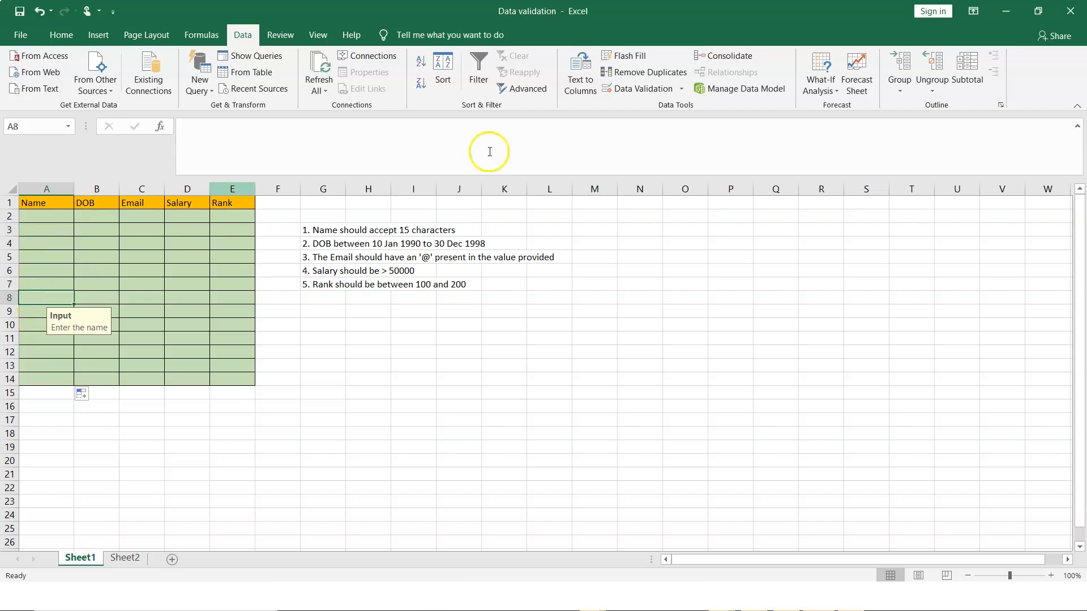
left_click(654, 90)
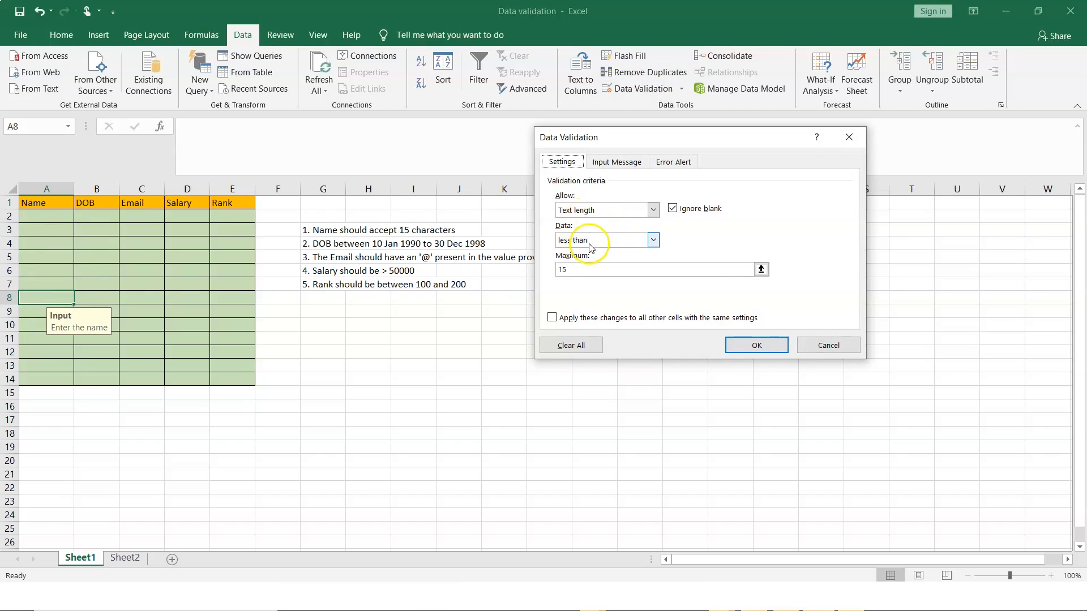
left_click(735, 345)
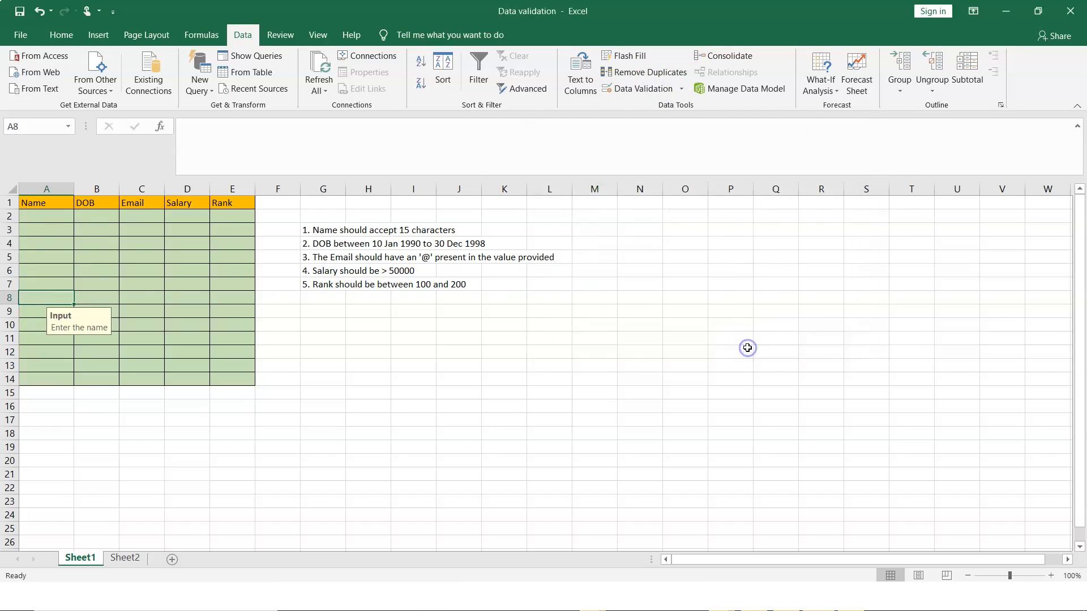
left_click_drag(51, 216, 48, 376)
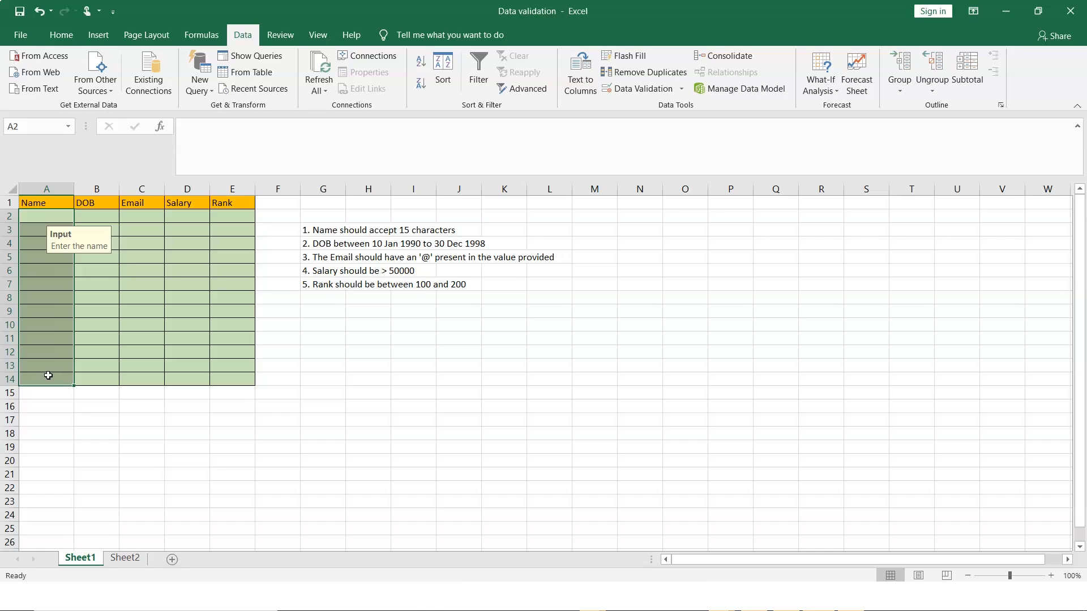
Set the data validation of DOB cell B2 to allow Date and inspect the start date field
left_click(94, 216)
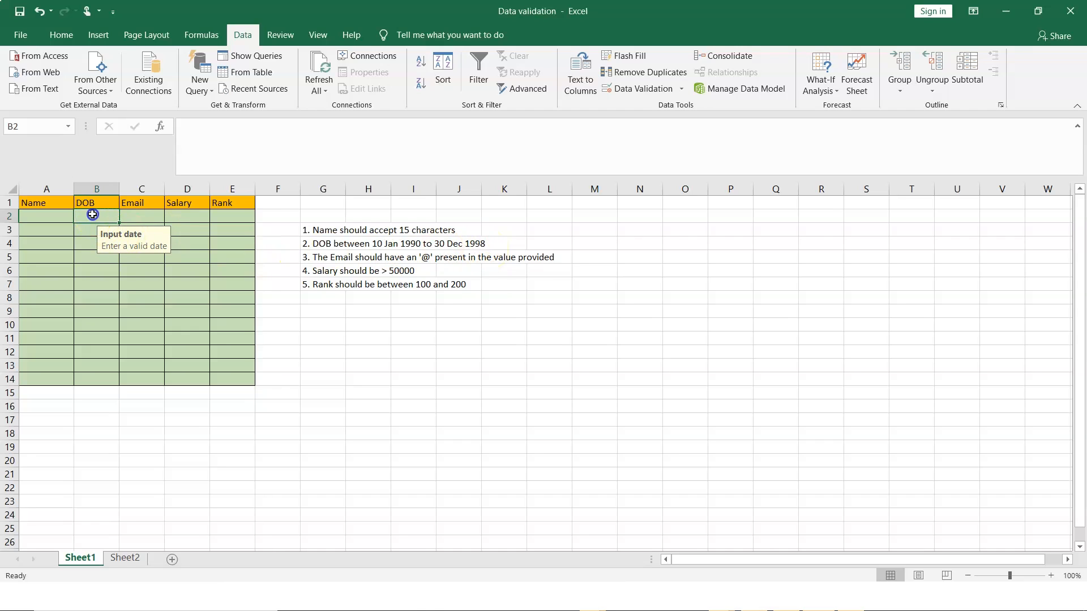
left_click(650, 89)
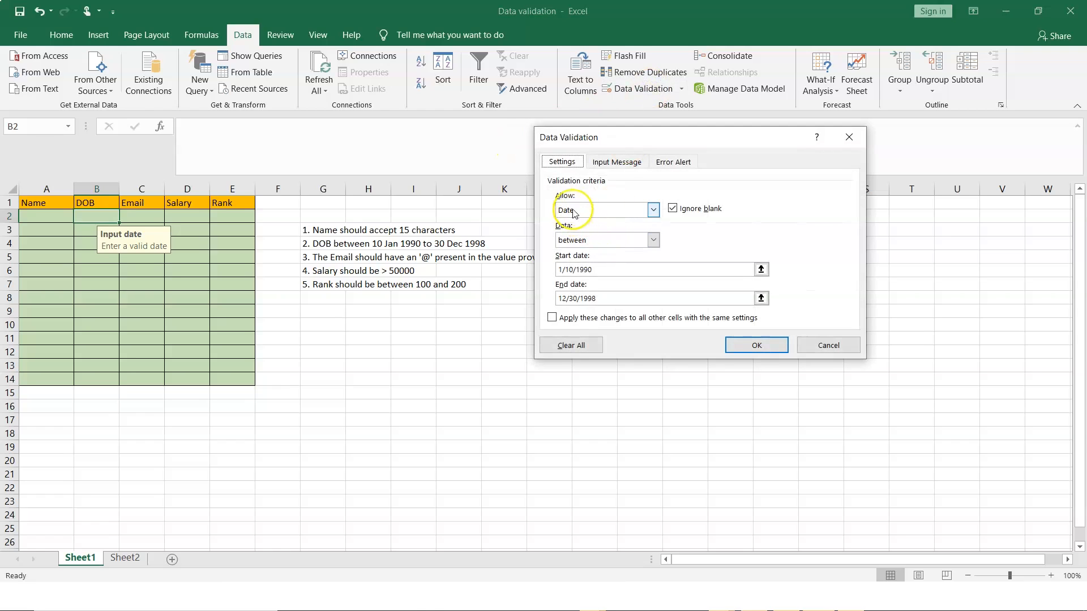
left_click(654, 210)
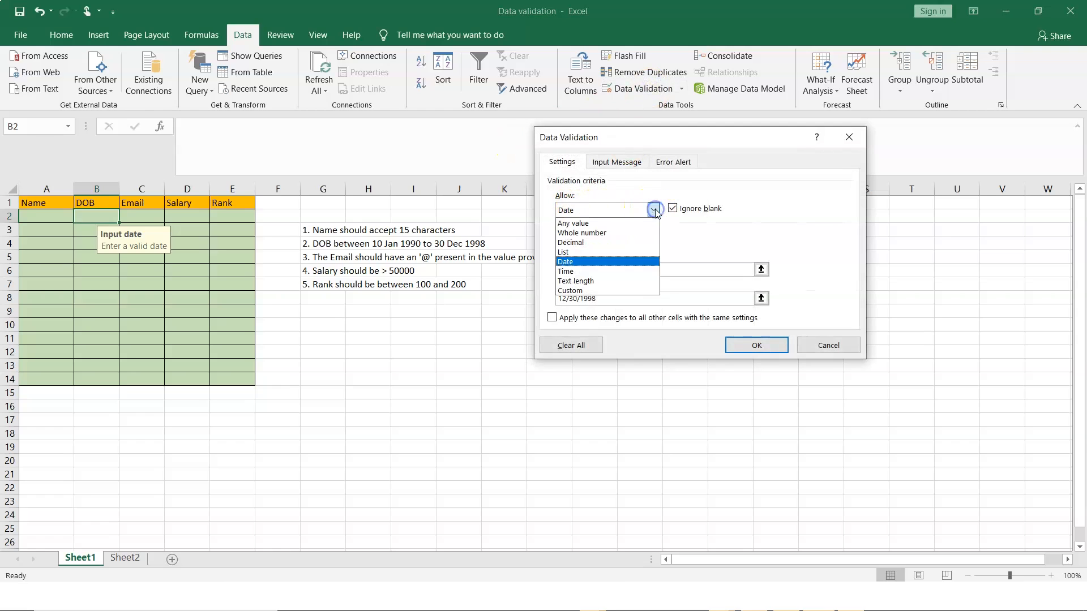
left_click(578, 262)
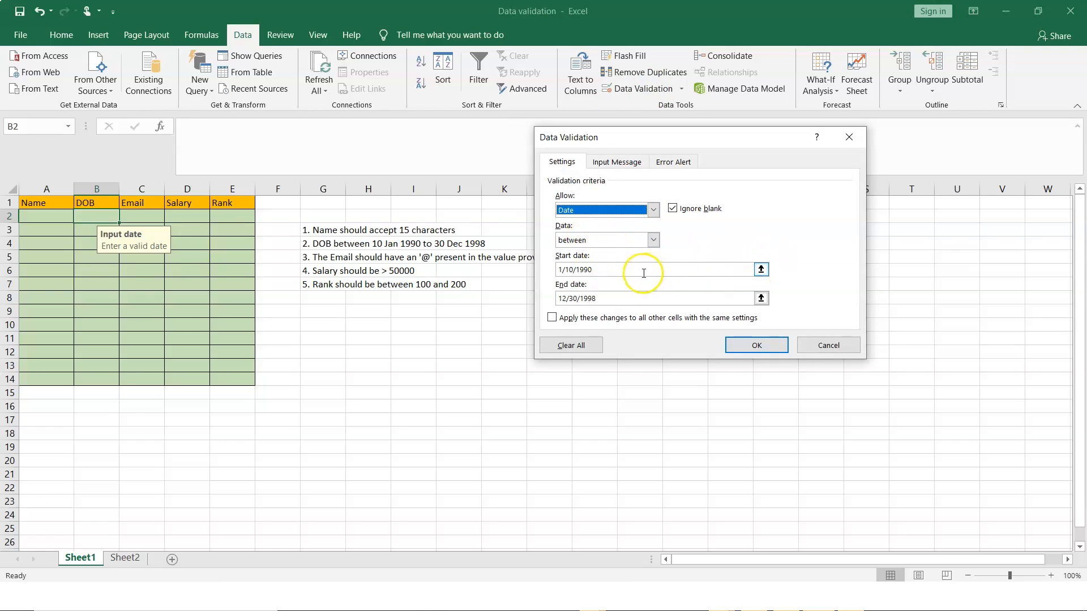
left_click(620, 271)
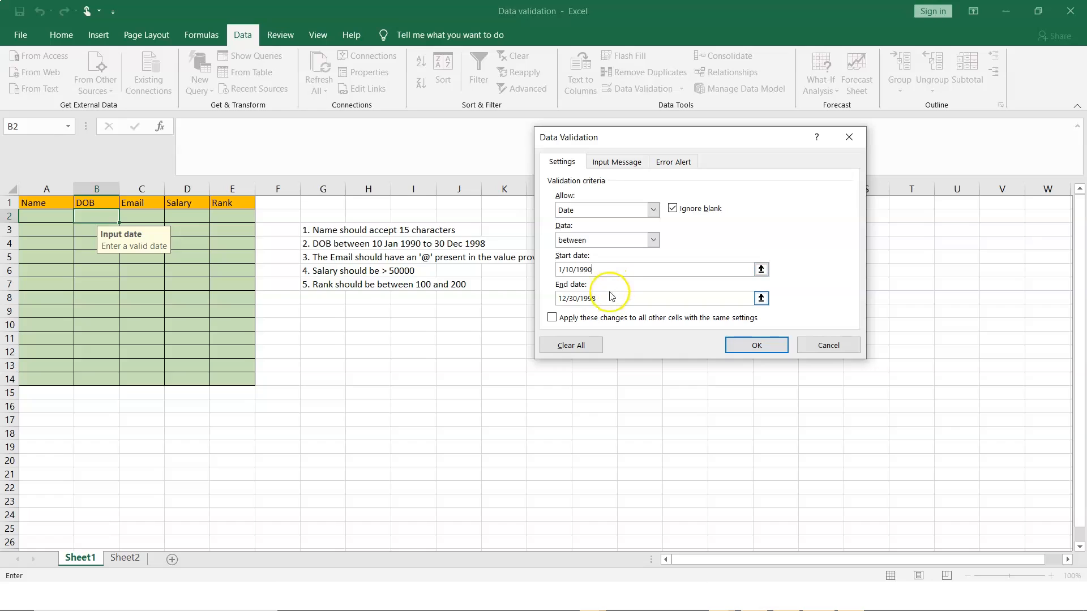
left_click(762, 270)
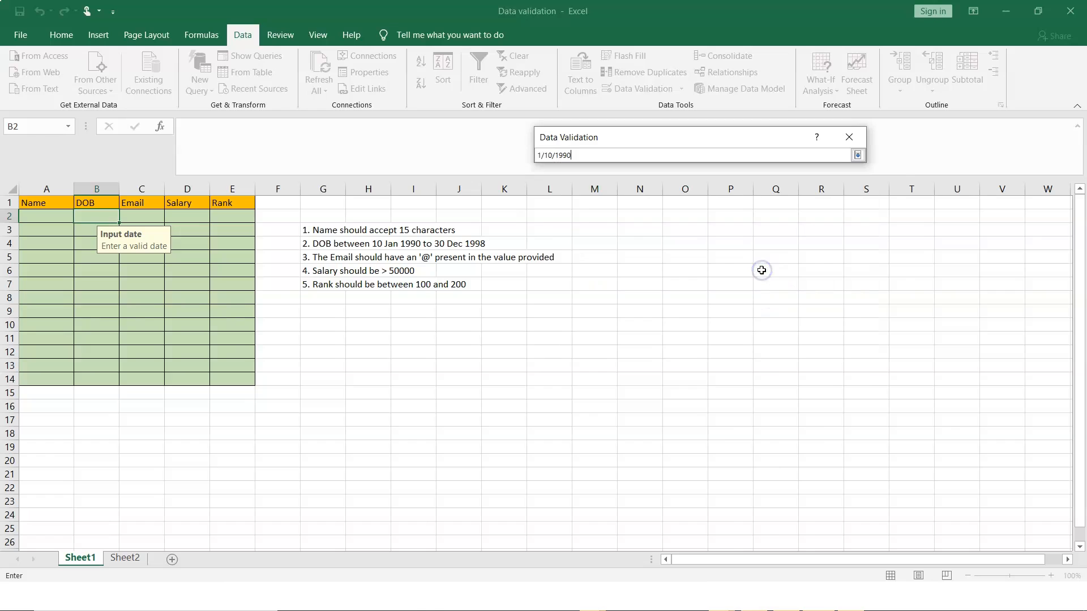
left_click(858, 155)
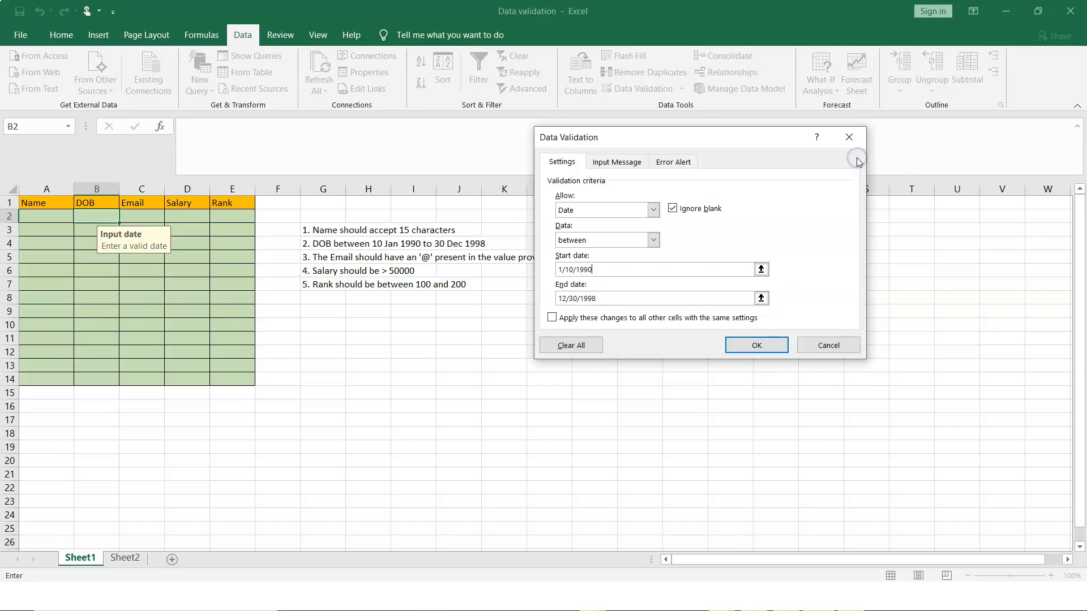
Review the input message and error alert of the B2 date rule and apply the validation
left_click(628, 165)
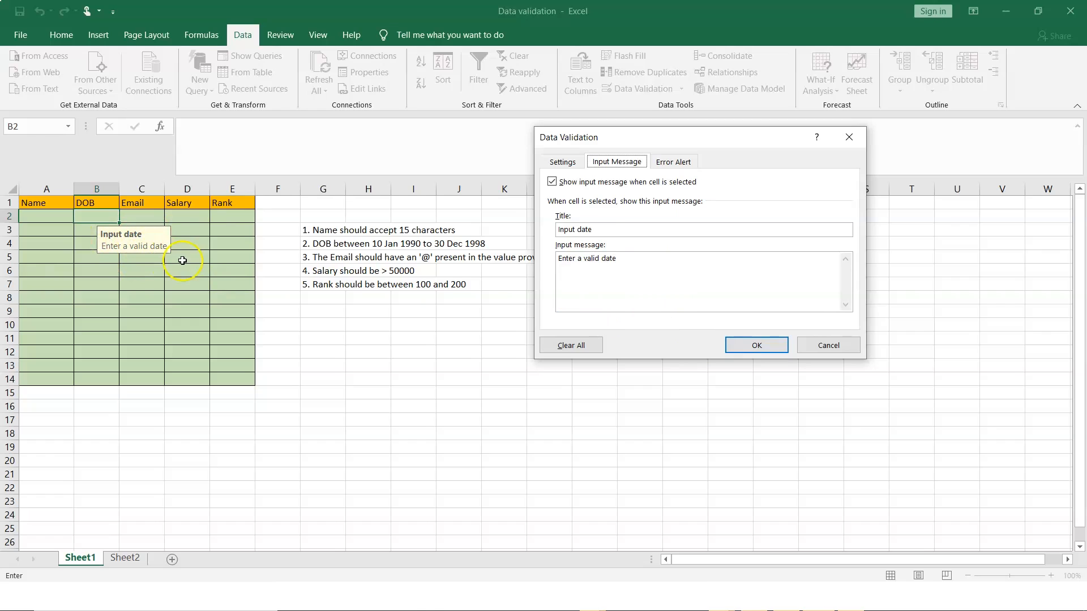
left_click(671, 162)
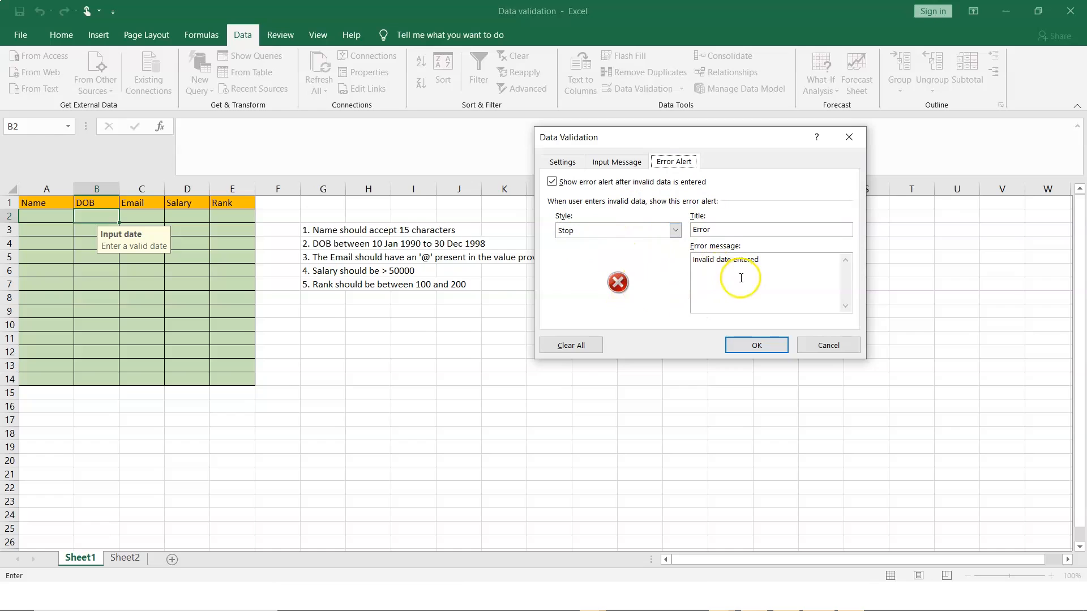
left_click(756, 347)
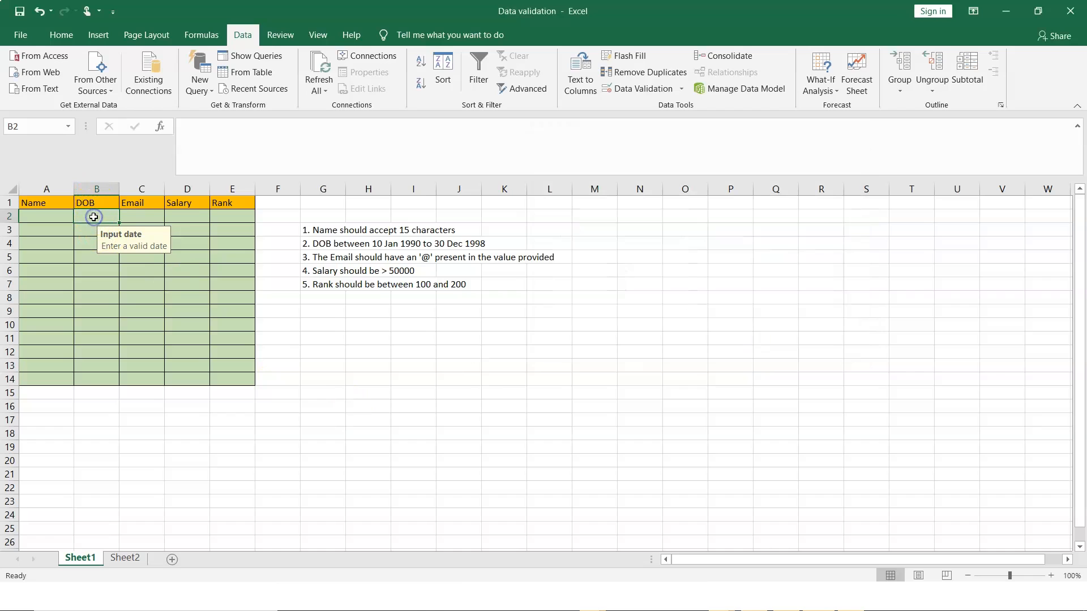
Test the date rule in B2 with the invalid entries 111111 and 22222, and discard the entry
type("11")
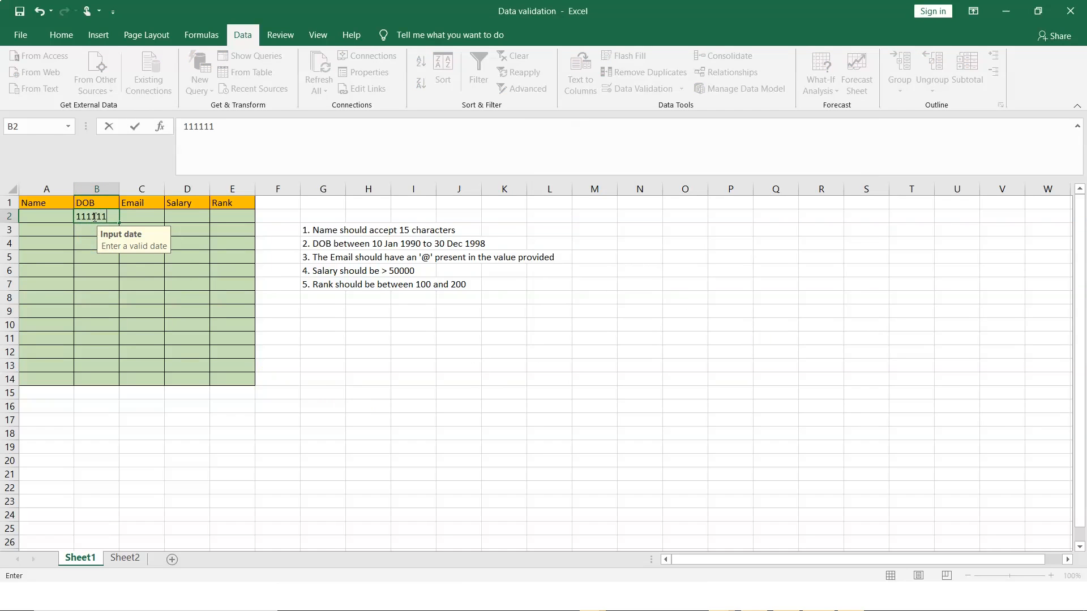
type("1111")
key("Return")
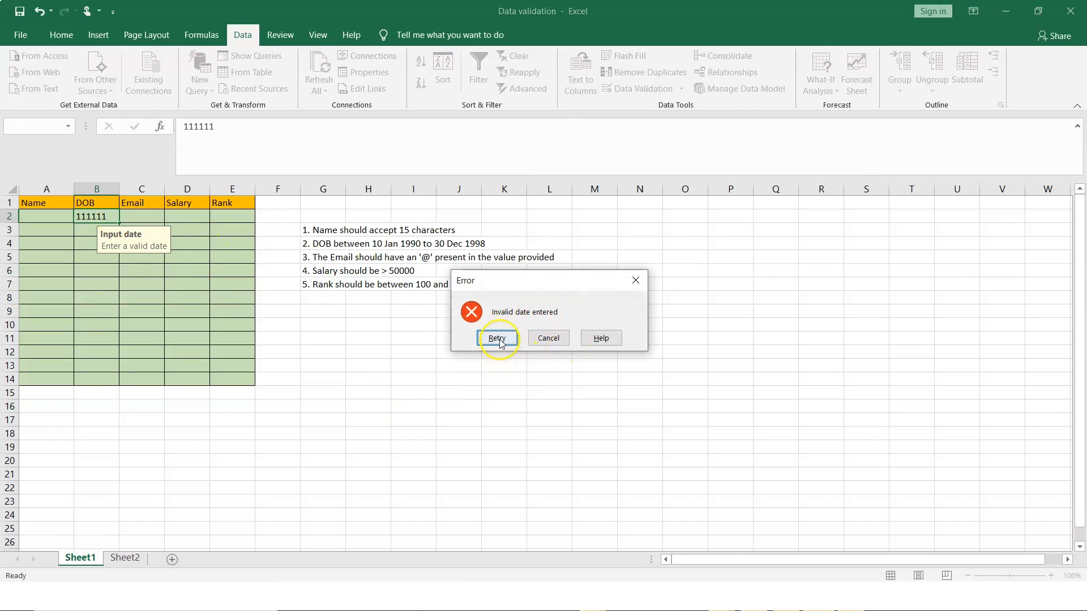
left_click(498, 340)
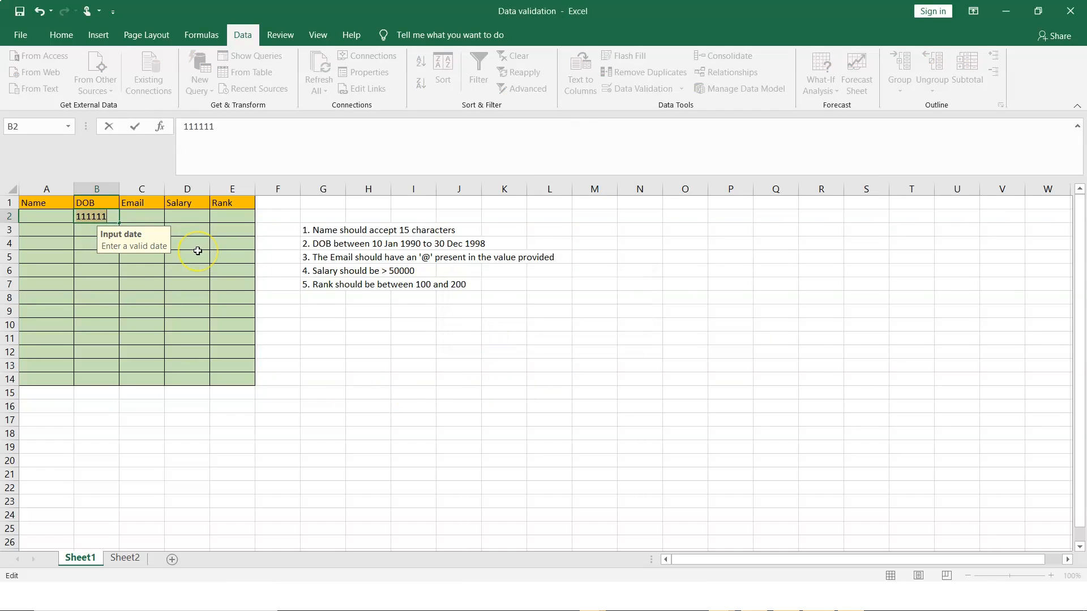
type("22222")
key("Return")
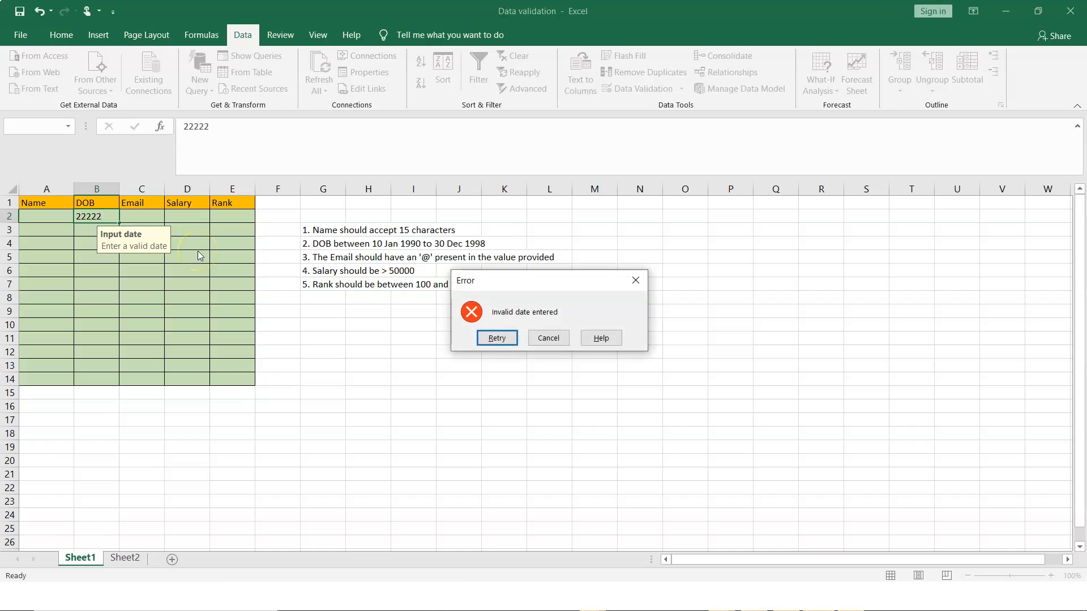
left_click(547, 339)
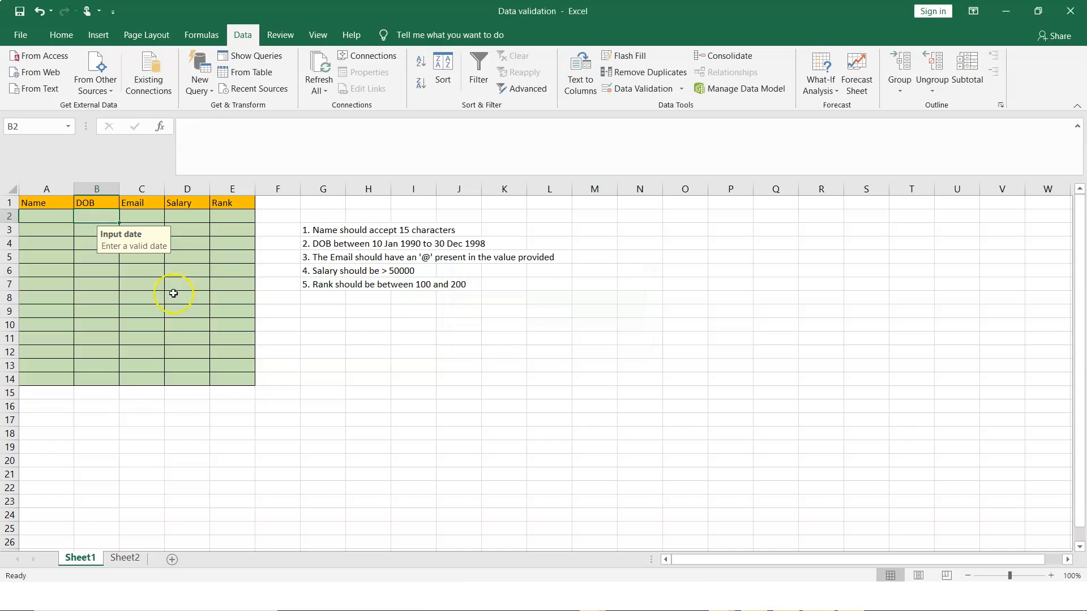
left_click(93, 214)
Set the data validation of Email cells C2:C14 to Custom with the formula =ISNUMBER(FIND("@",C2:C14))
left_click(134, 218)
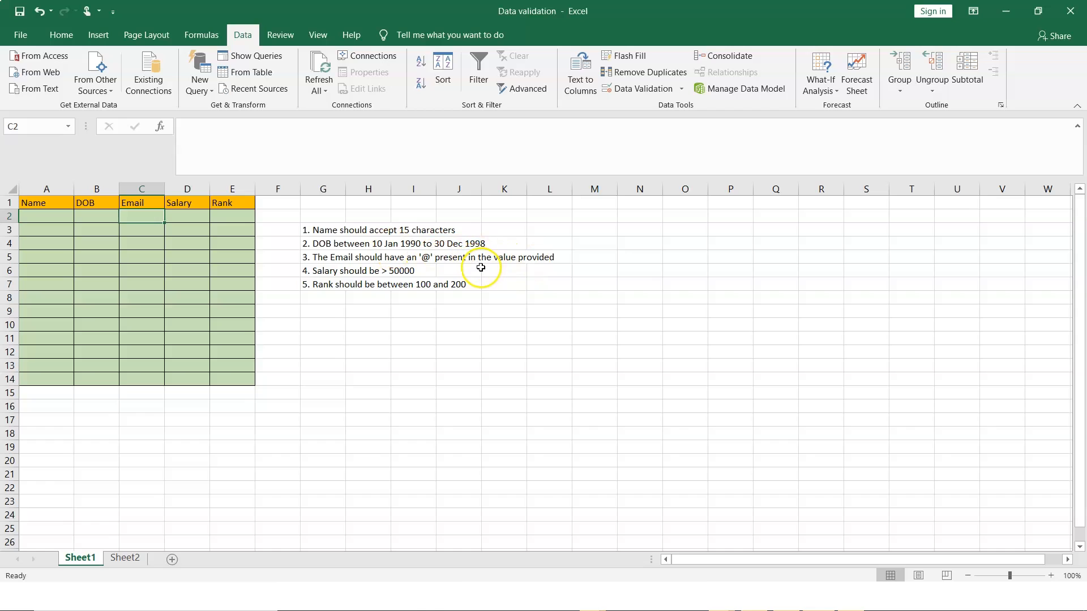
left_click(144, 219)
left_click_drag(144, 219, 143, 381)
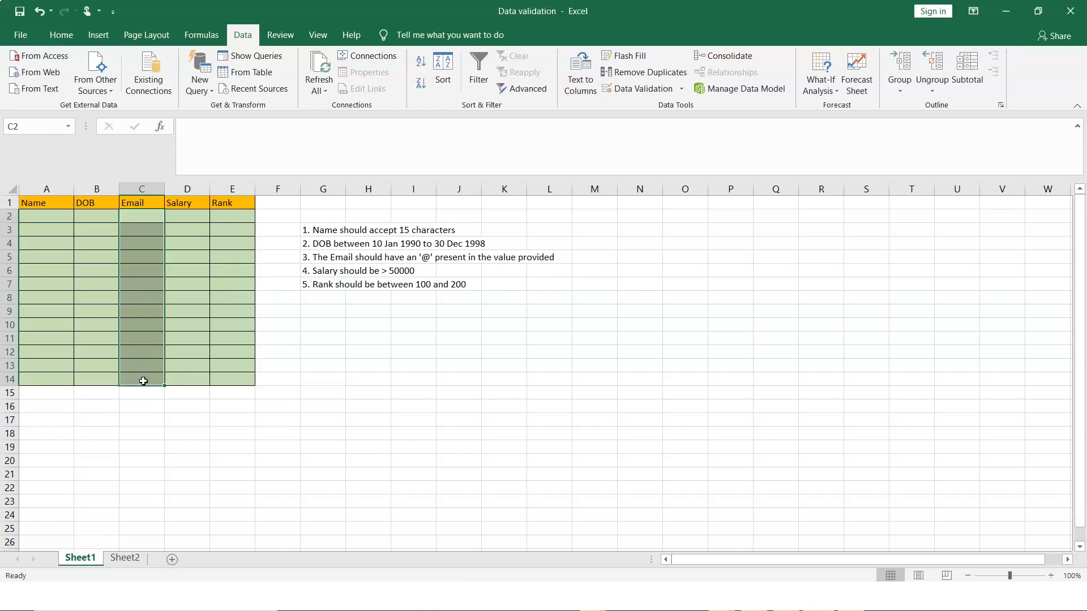
left_click(657, 90)
left_click(562, 162)
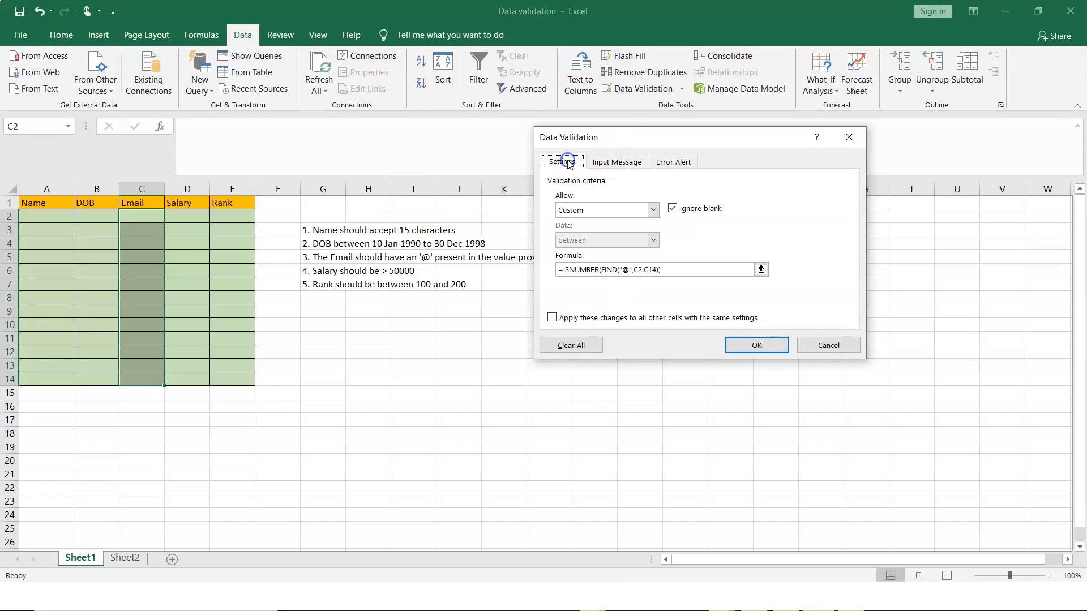
left_click(653, 210)
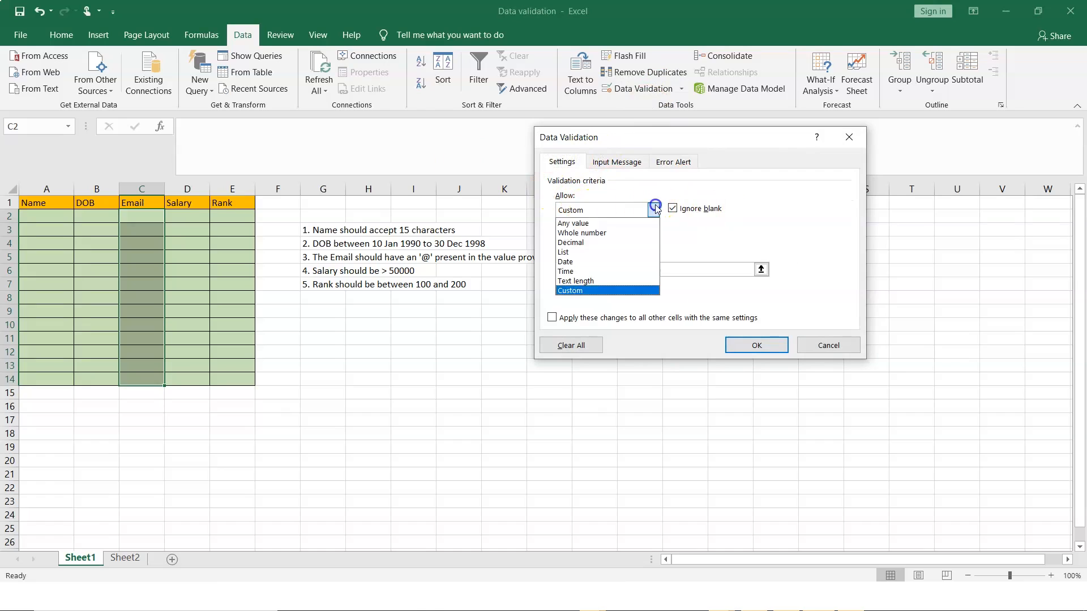
left_click(586, 291)
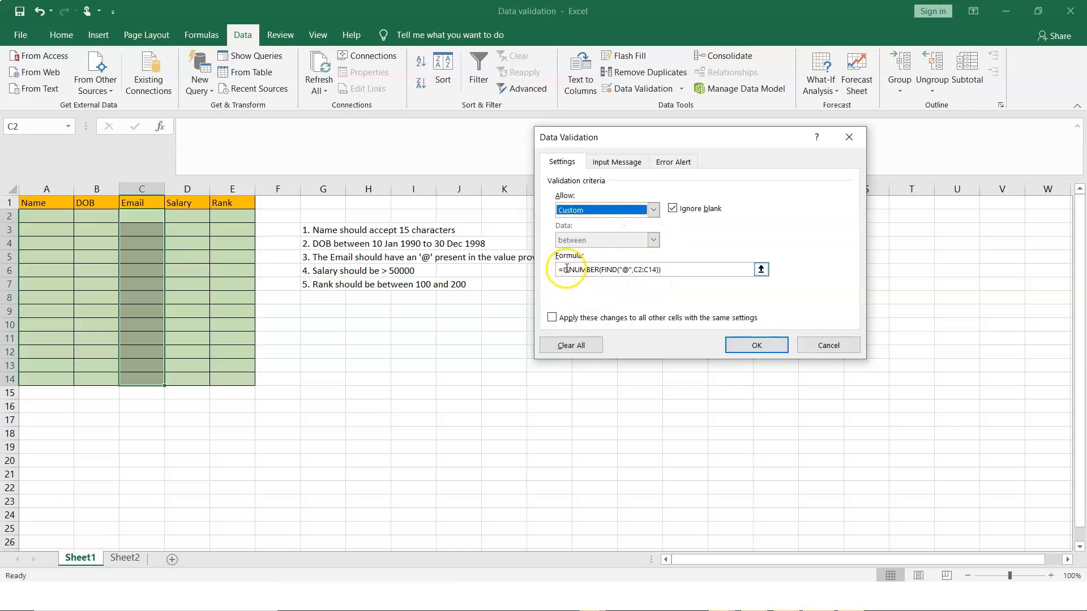
left_click_drag(563, 269, 672, 271)
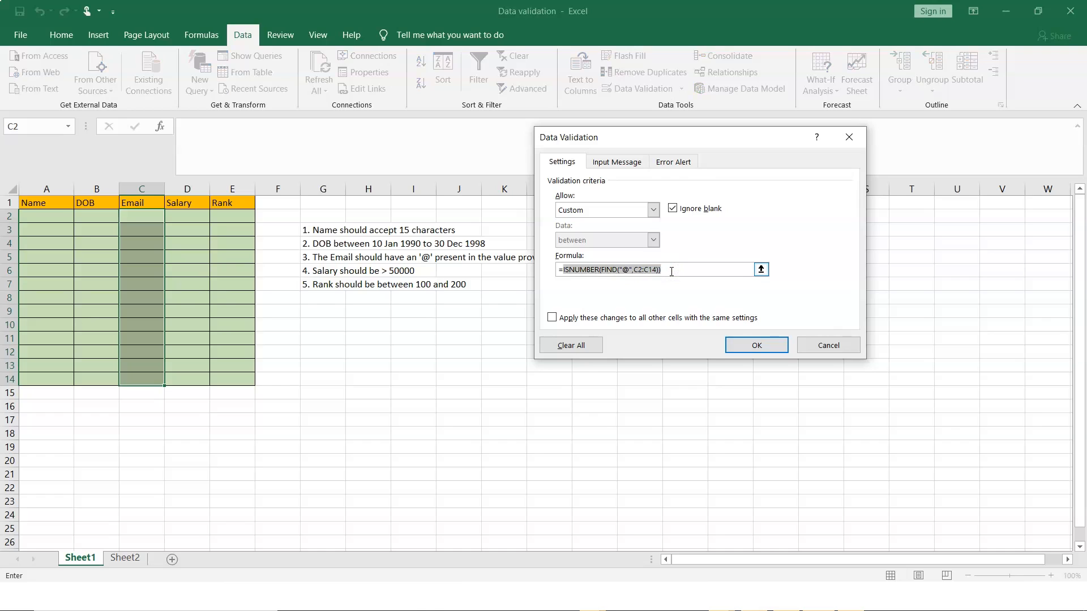
Give the email rule a Stop error alert titled "invalid email" with the message "email should contain @", and apply the validation
left_click(627, 164)
left_click(625, 163)
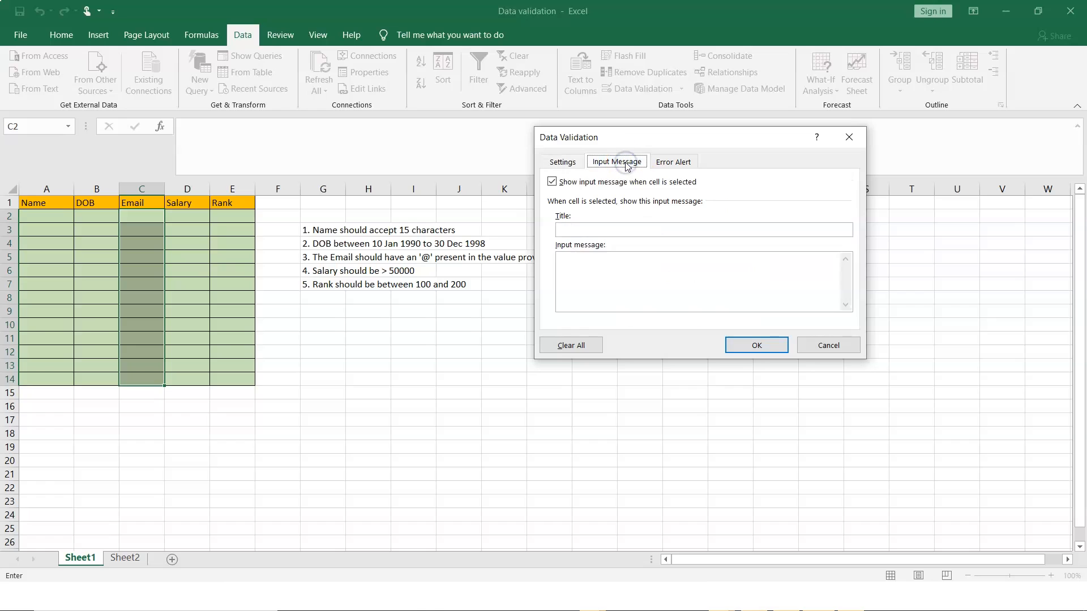
left_click(674, 163)
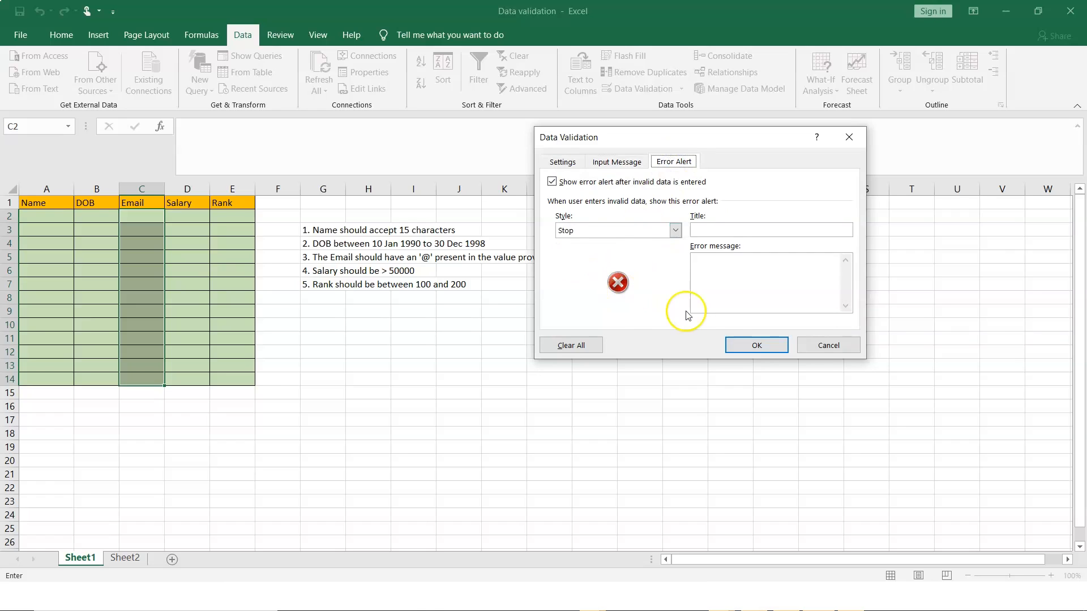
left_click(618, 162)
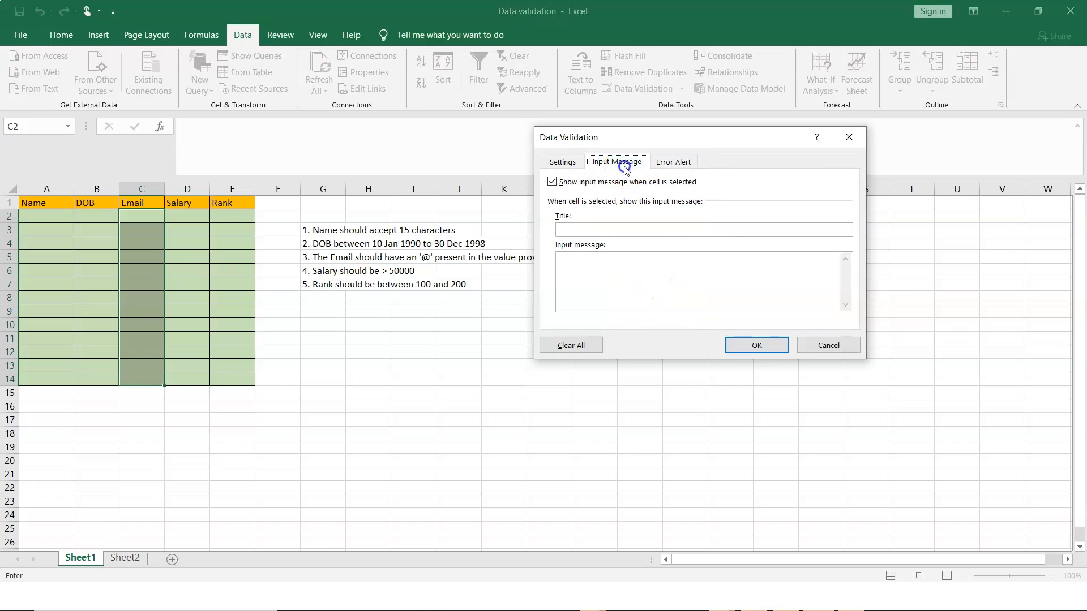
left_click(662, 164)
left_click(715, 231)
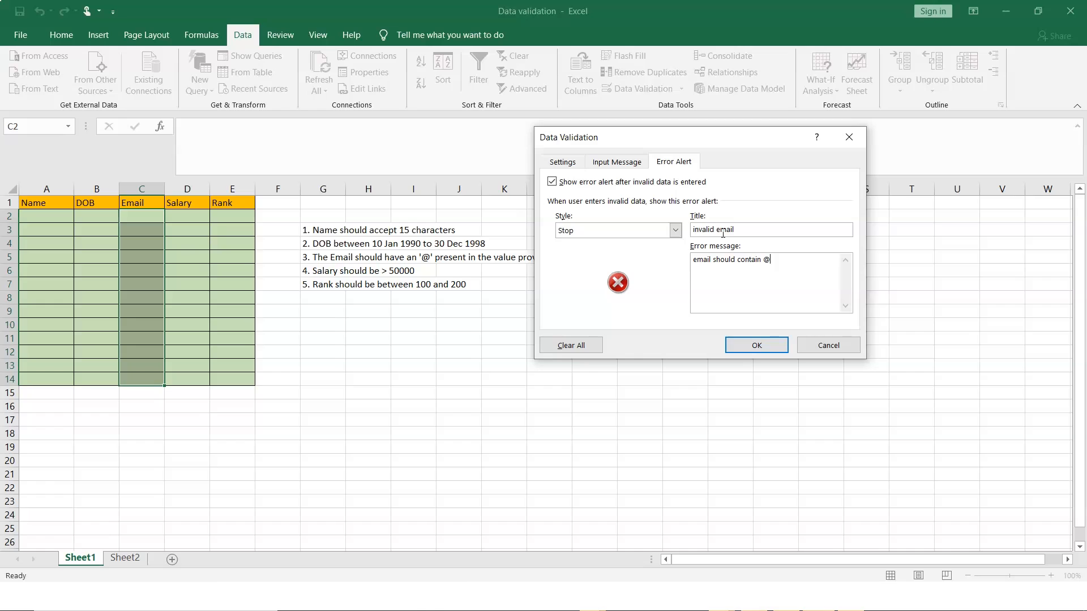
left_click(760, 348)
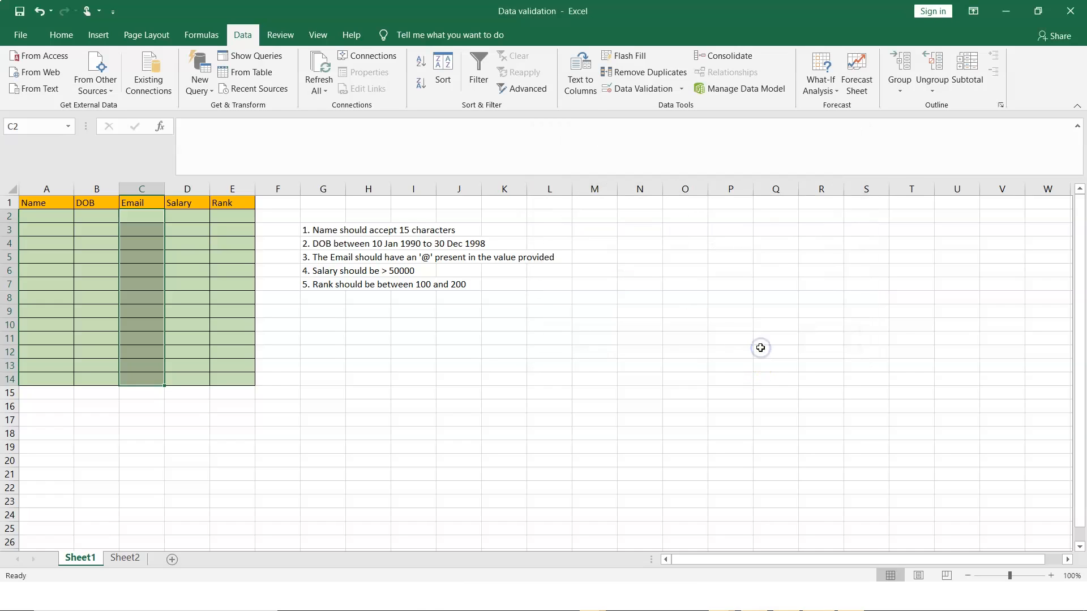
Test the email rule in C2 with the invalid entry abcd and discard the entry
left_click_drag(142, 218, 141, 269)
left_click(141, 218)
type("a")
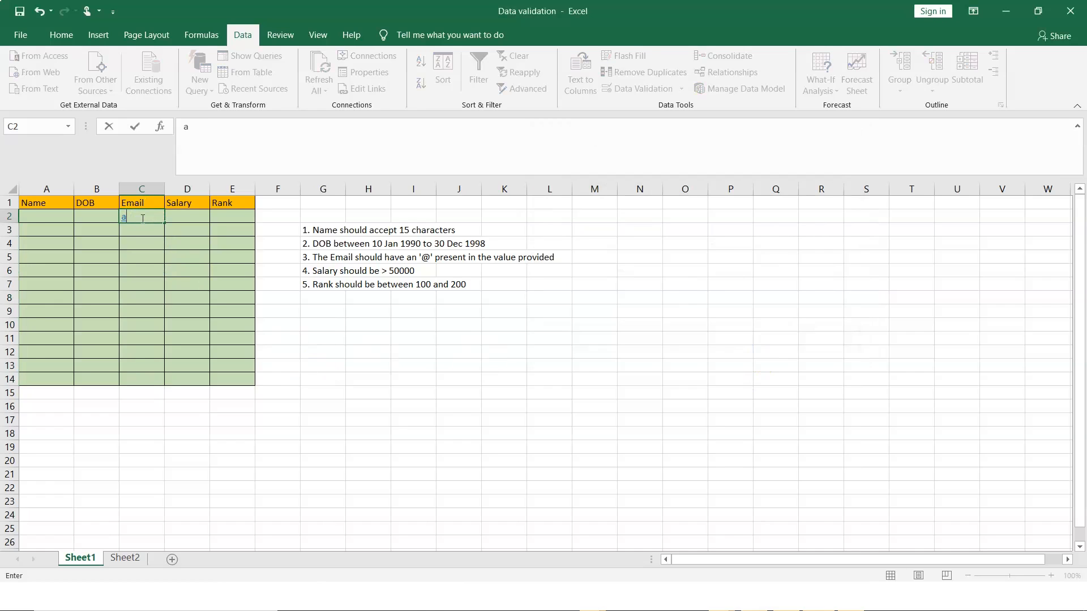
type("bcd")
key("Return")
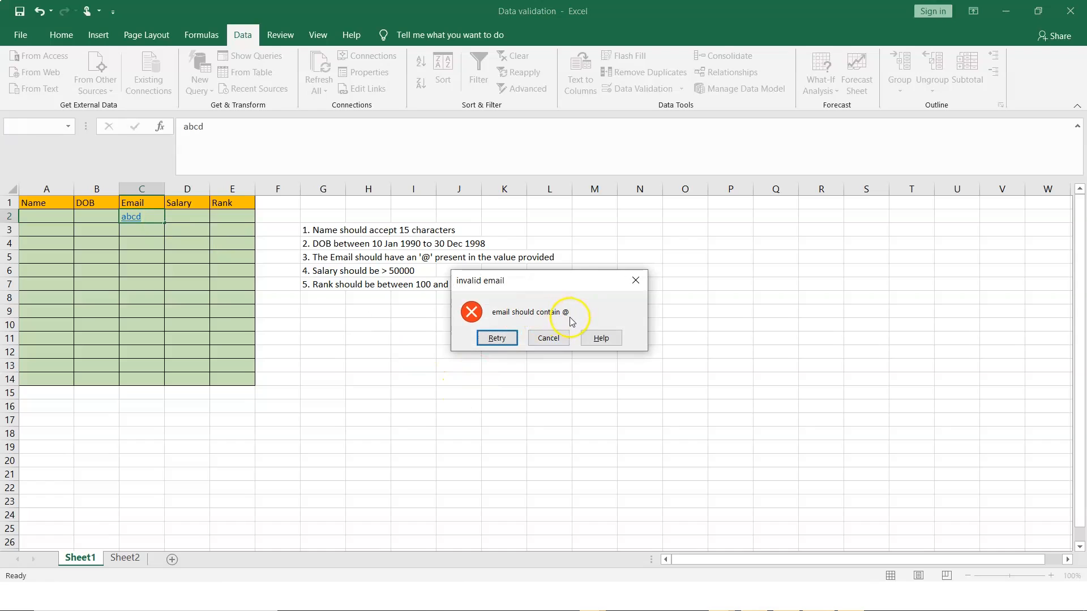
left_click(559, 338)
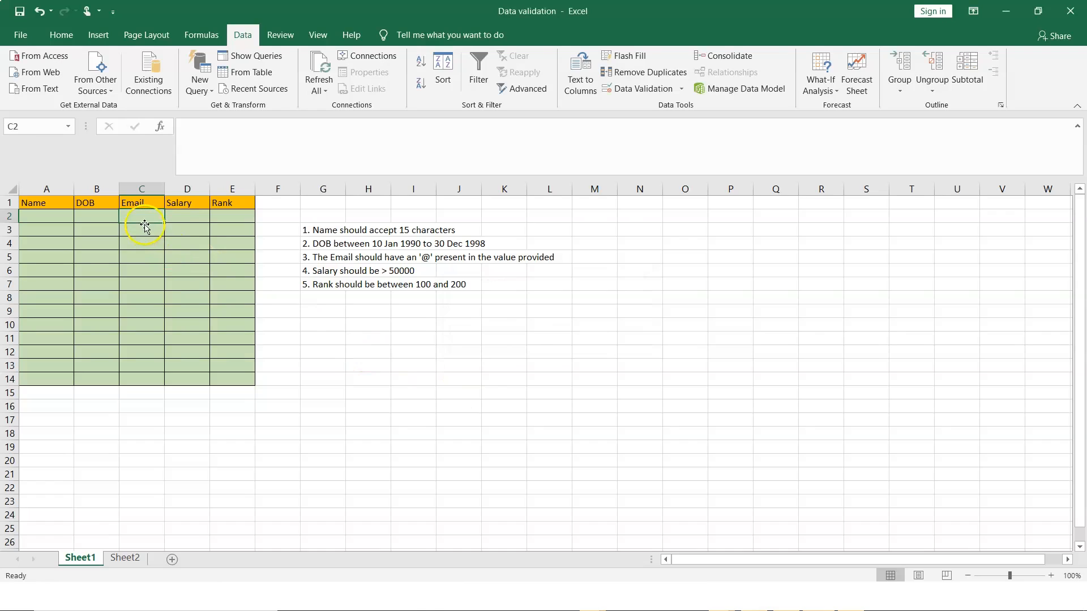
Try Whole number as the allowed type for Salary cell D2's validation and inspect its condition and minimum
left_click(188, 216)
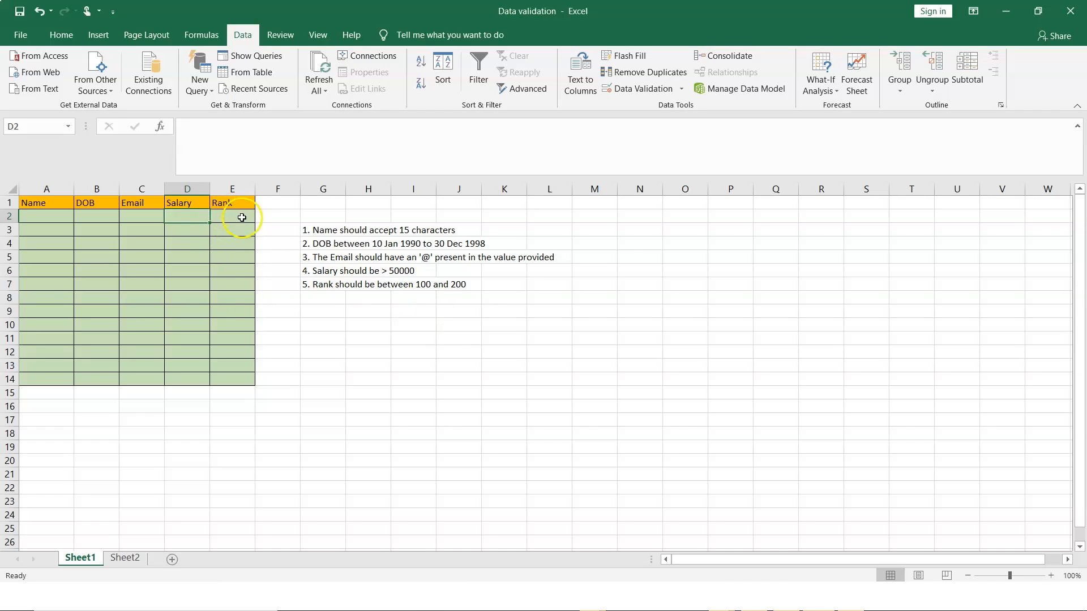
left_click(182, 215)
left_click(651, 90)
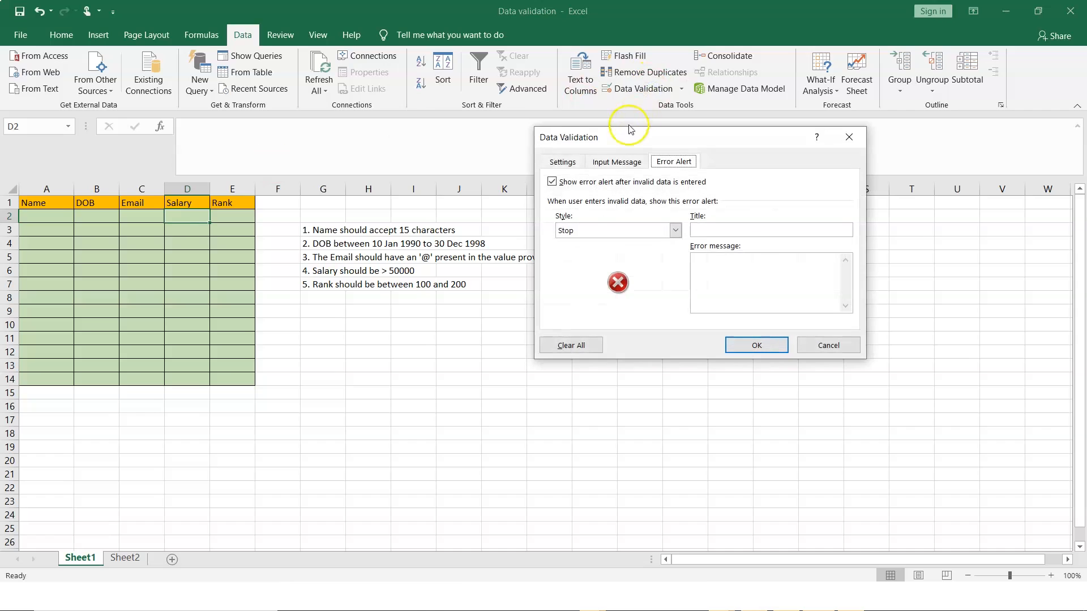
left_click(560, 162)
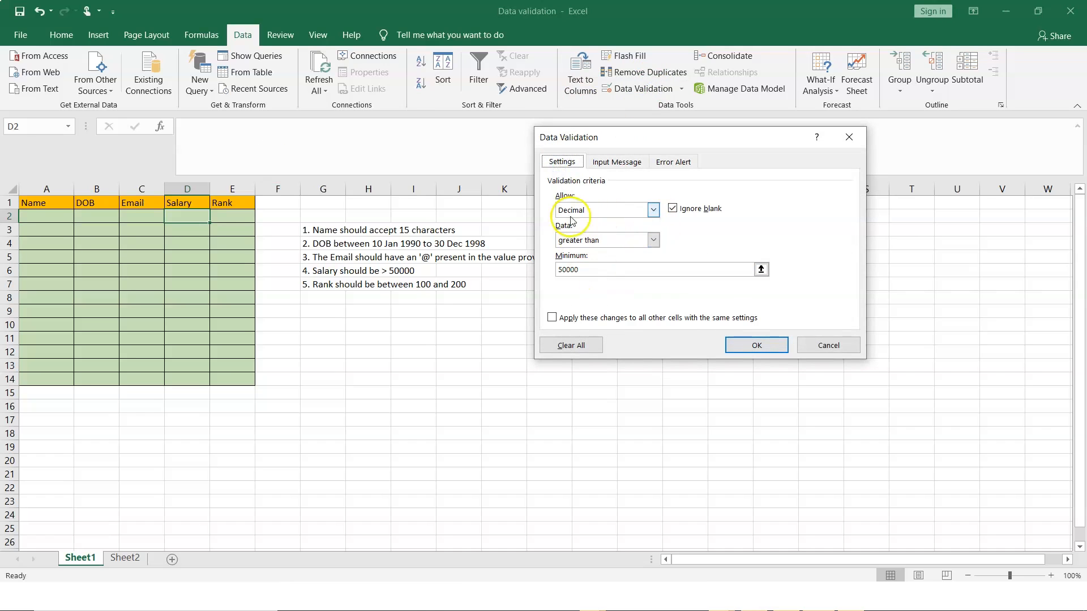
left_click(653, 210)
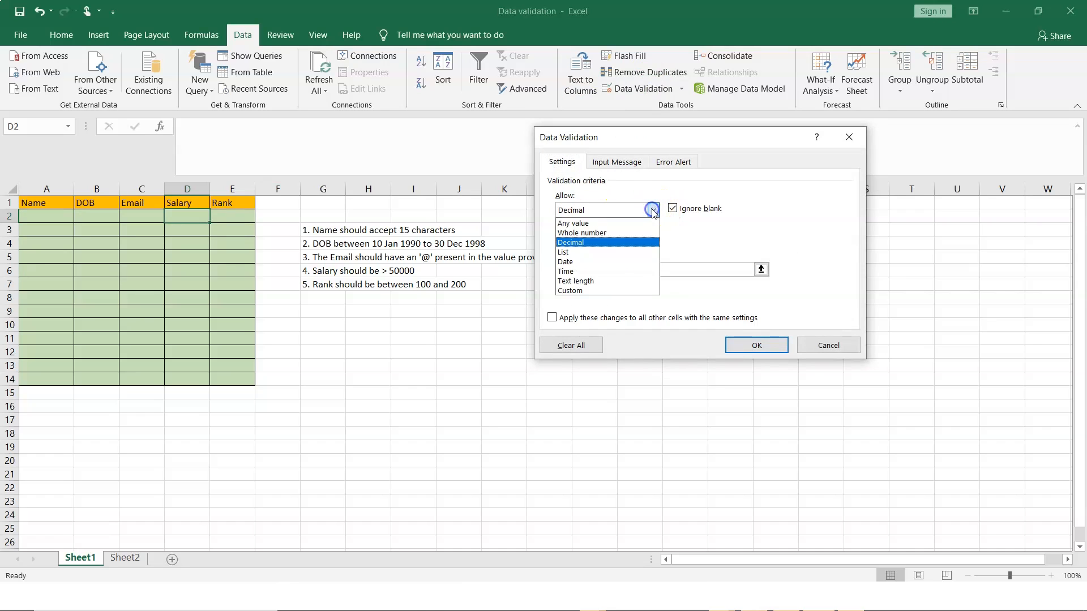
left_click(621, 233)
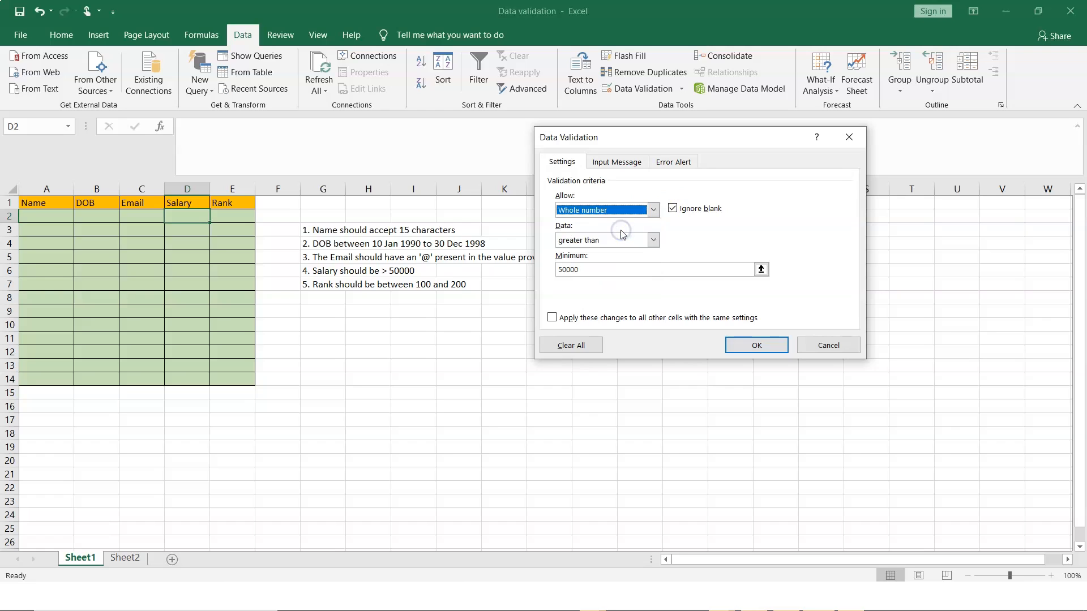
left_click(654, 240)
left_click(653, 241)
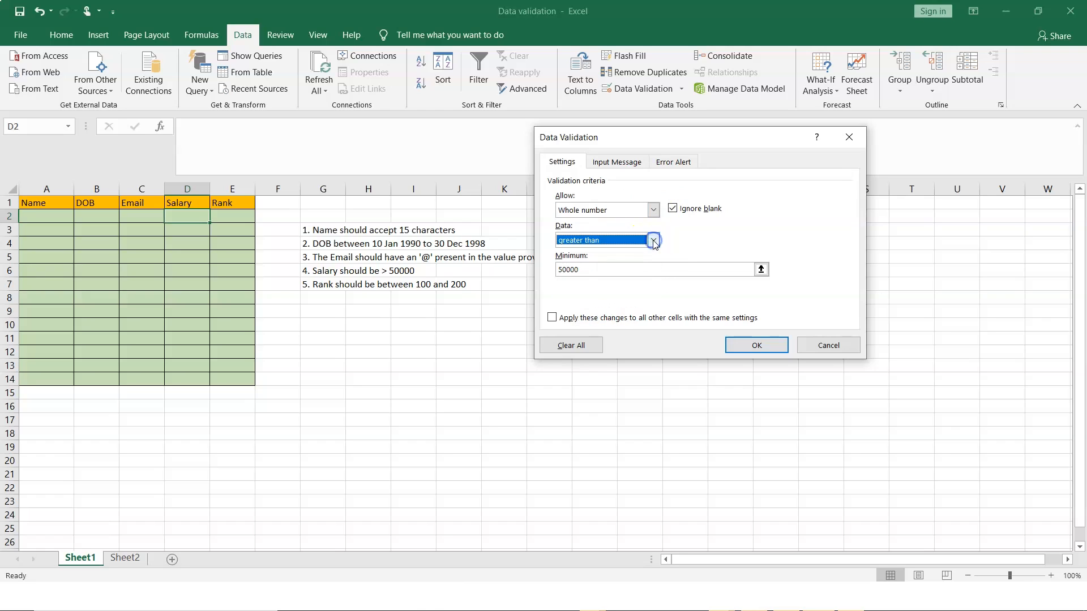
left_click_drag(601, 268, 548, 268)
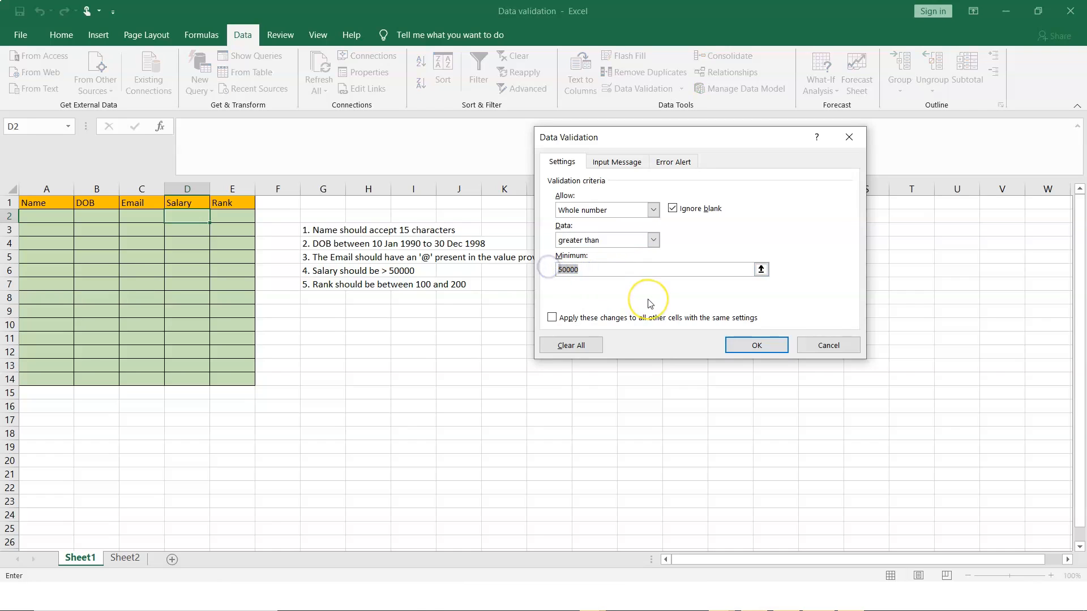
Set the validation of Salary cell D2 to allow Decimal values greater than 50000 and apply it
left_click(654, 210)
left_click(603, 243)
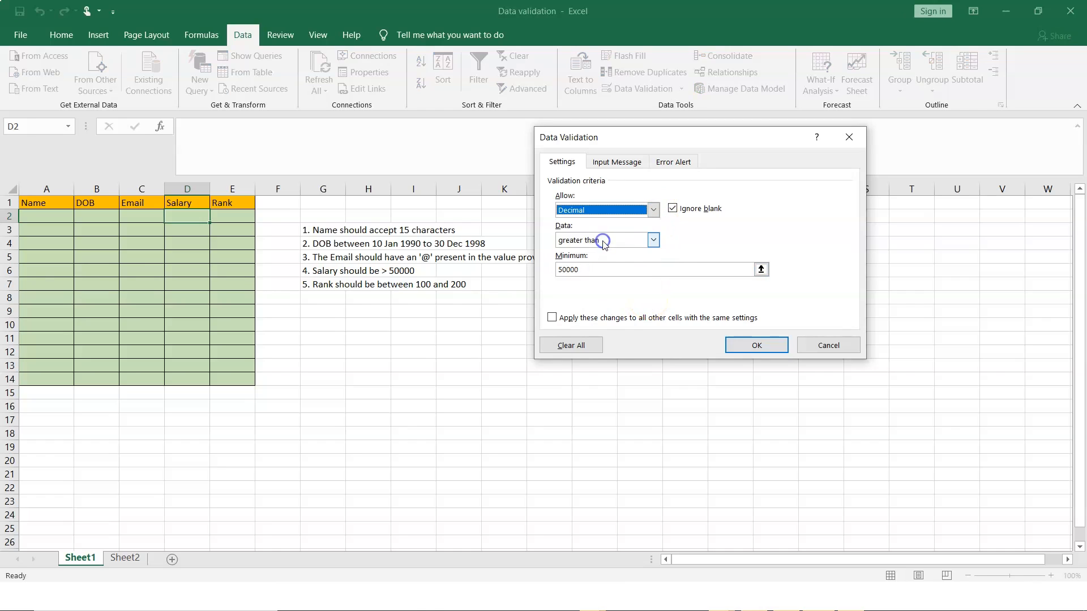
left_click(654, 241)
left_click(621, 291)
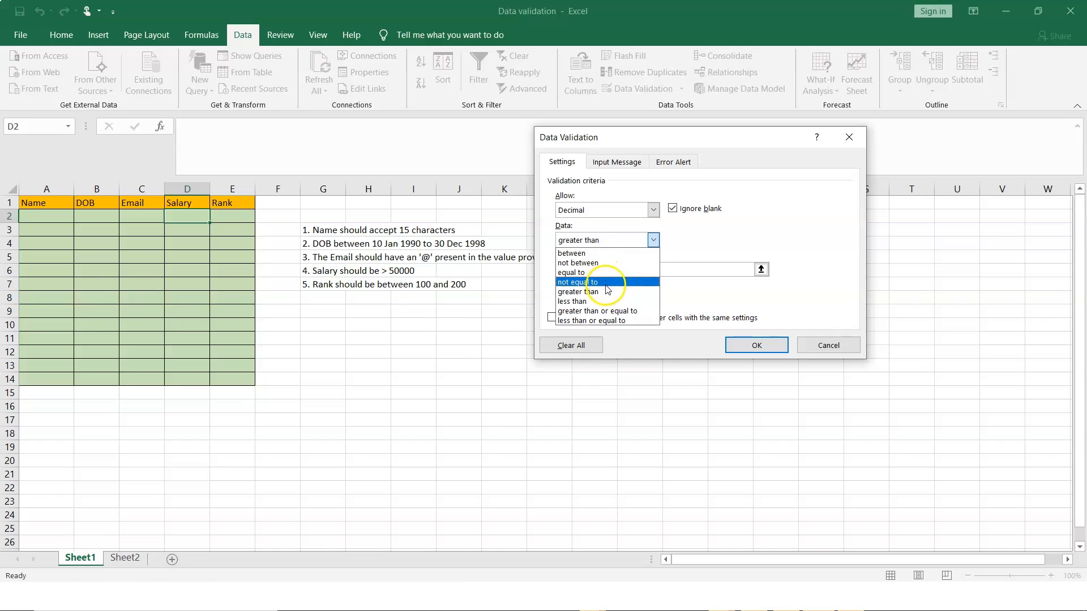
left_click(605, 291)
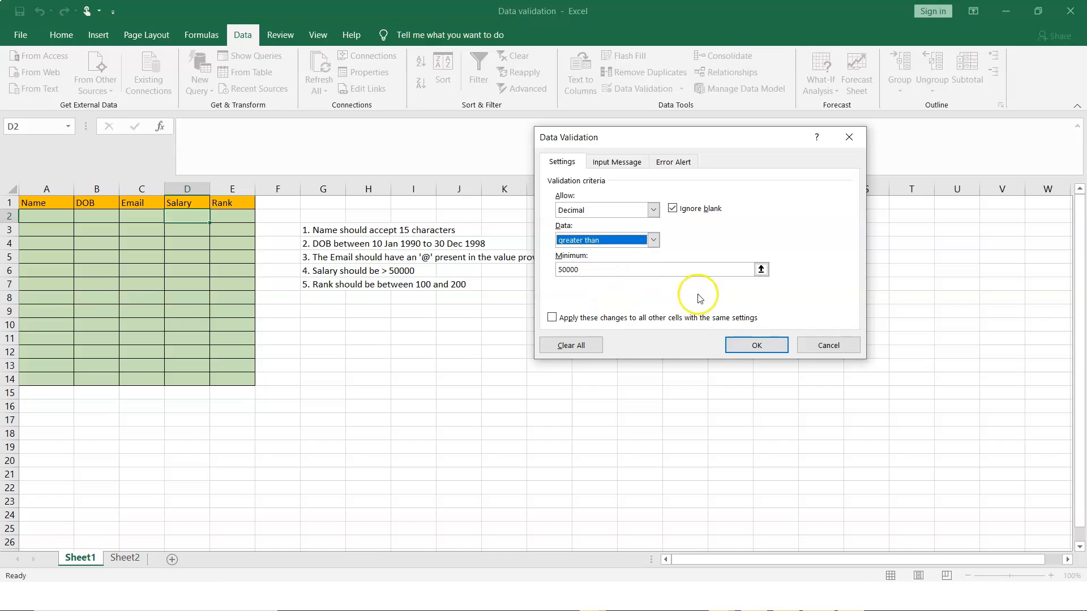
left_click(745, 343)
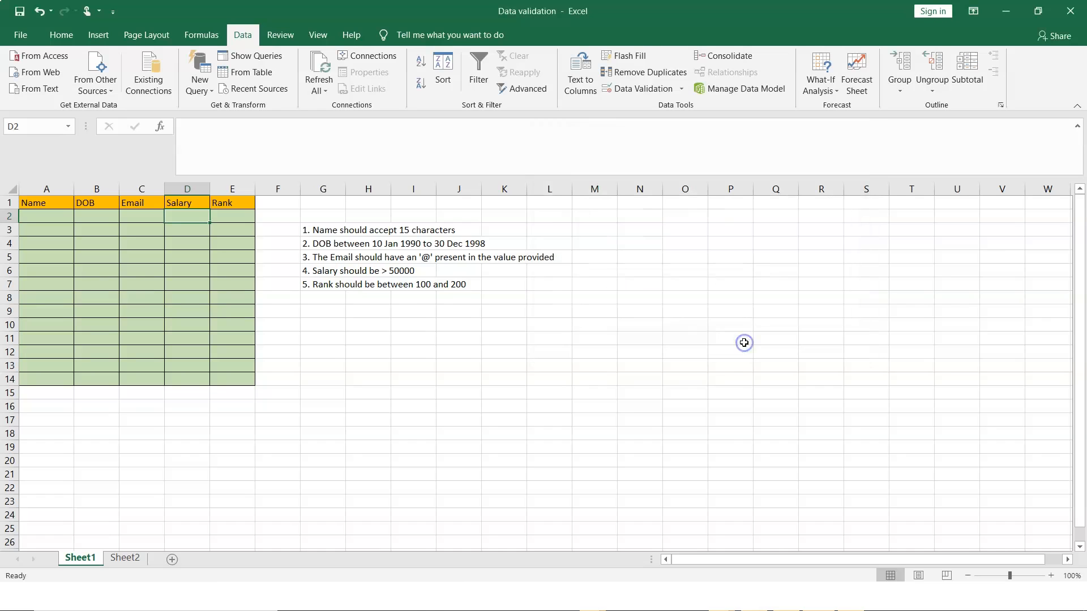
Open the data validation of Rank cell E2 and inspect its allowed type, condition and limits
left_click(231, 217)
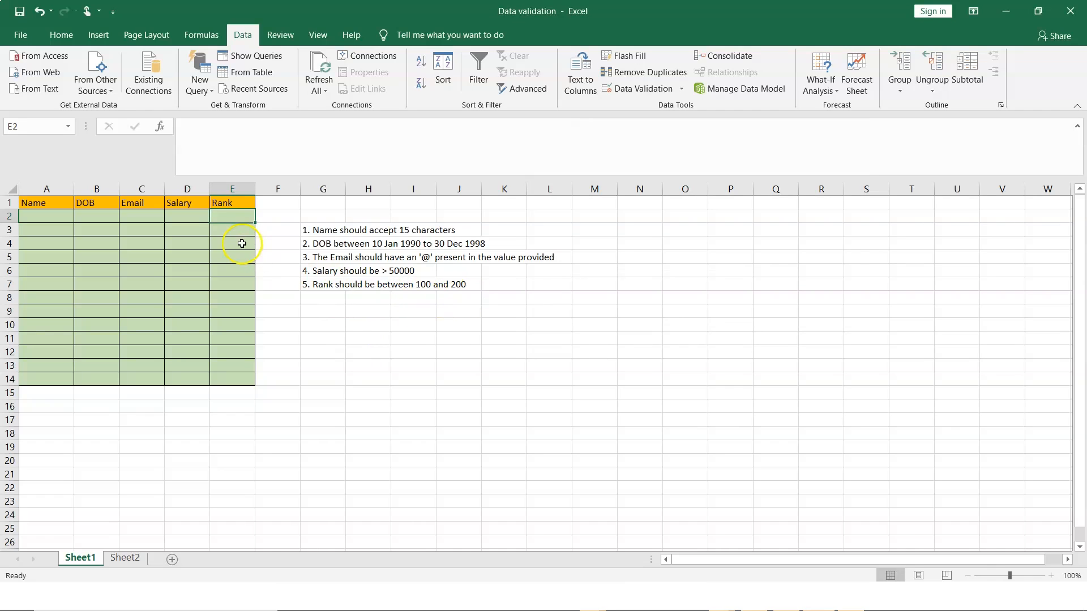
left_click(236, 219)
left_click(233, 219)
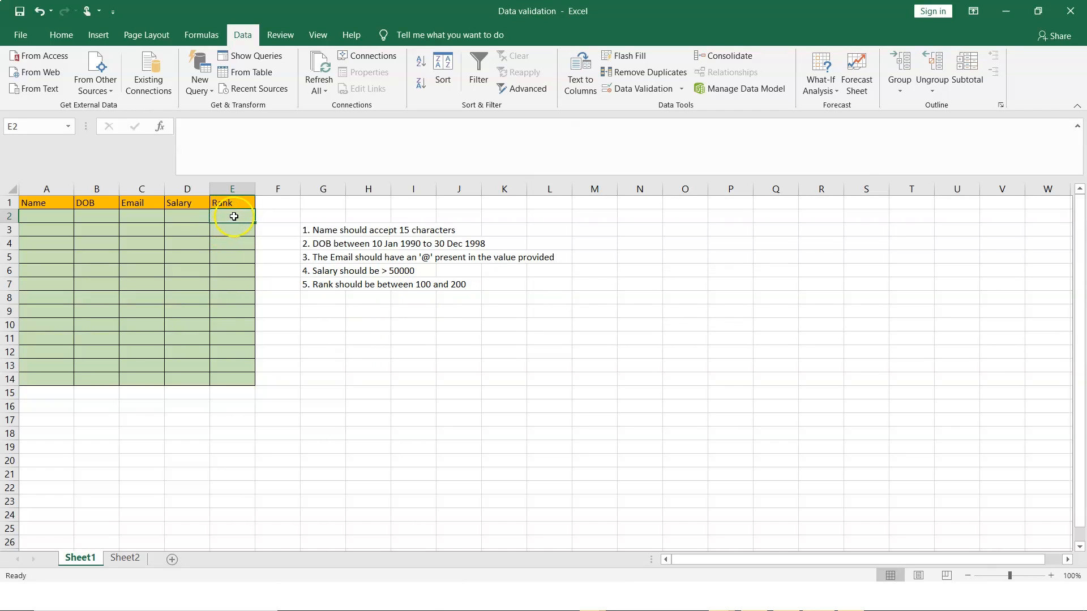
left_click(192, 218)
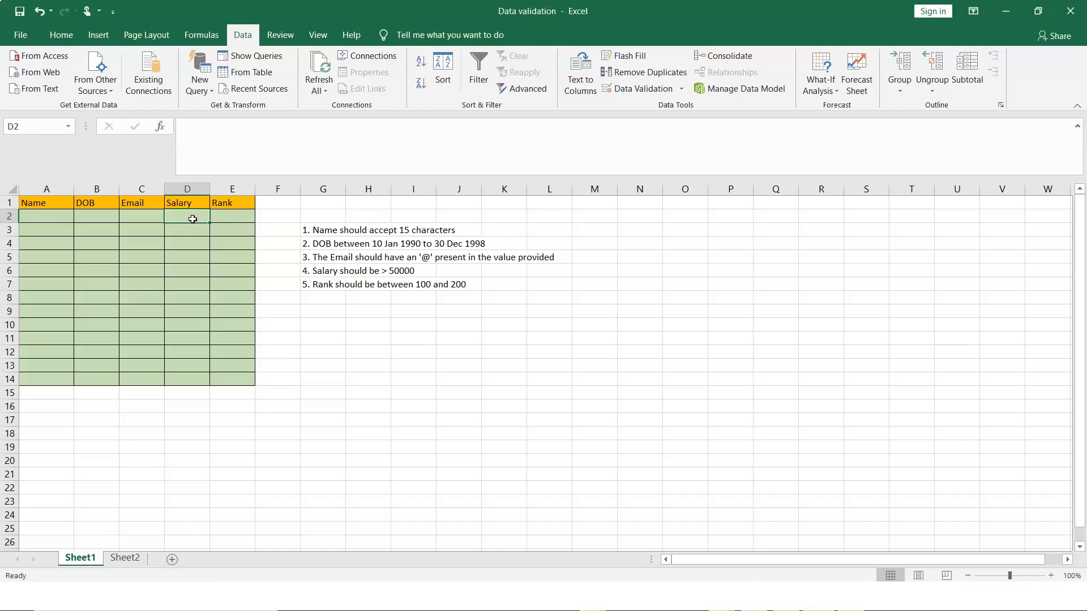
left_click(224, 216)
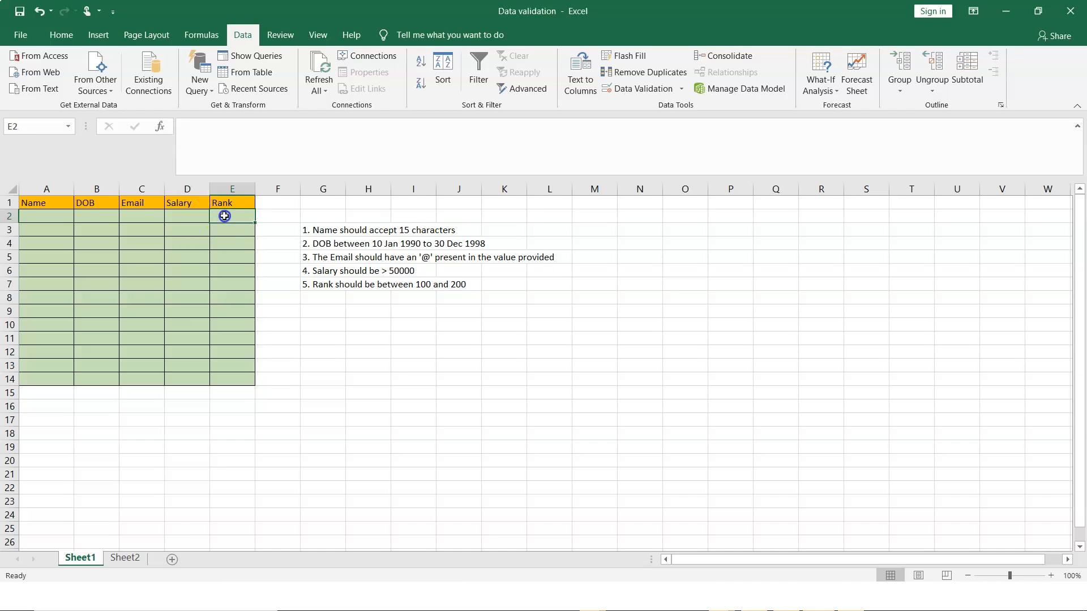
left_click(653, 91)
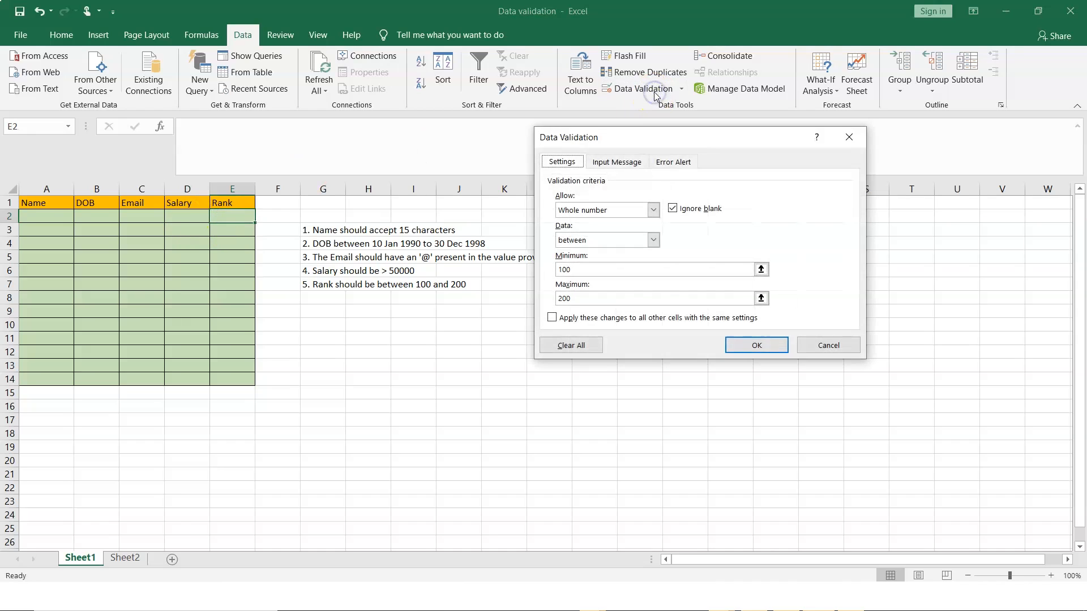
left_click(654, 211)
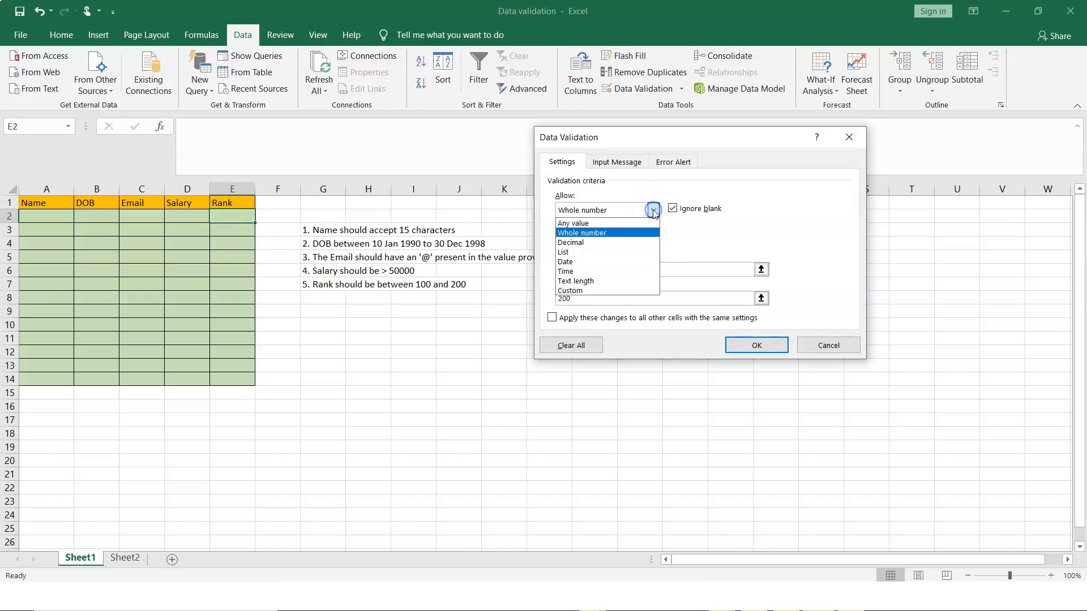
left_click(653, 212)
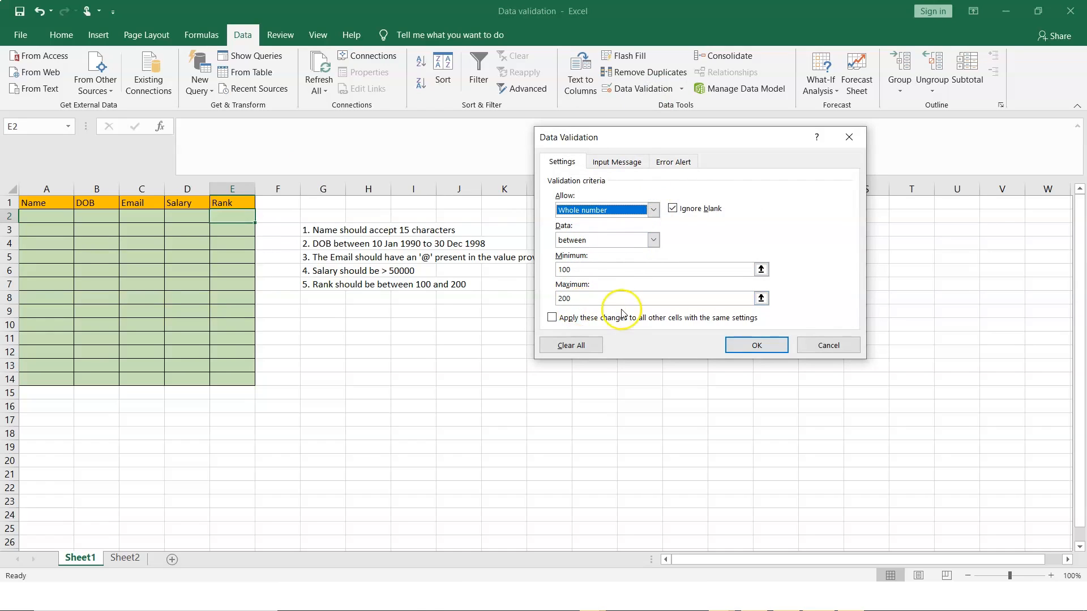
Review the input message and error alert of the E2 rank rule and apply the validation
left_click(622, 163)
left_click(676, 165)
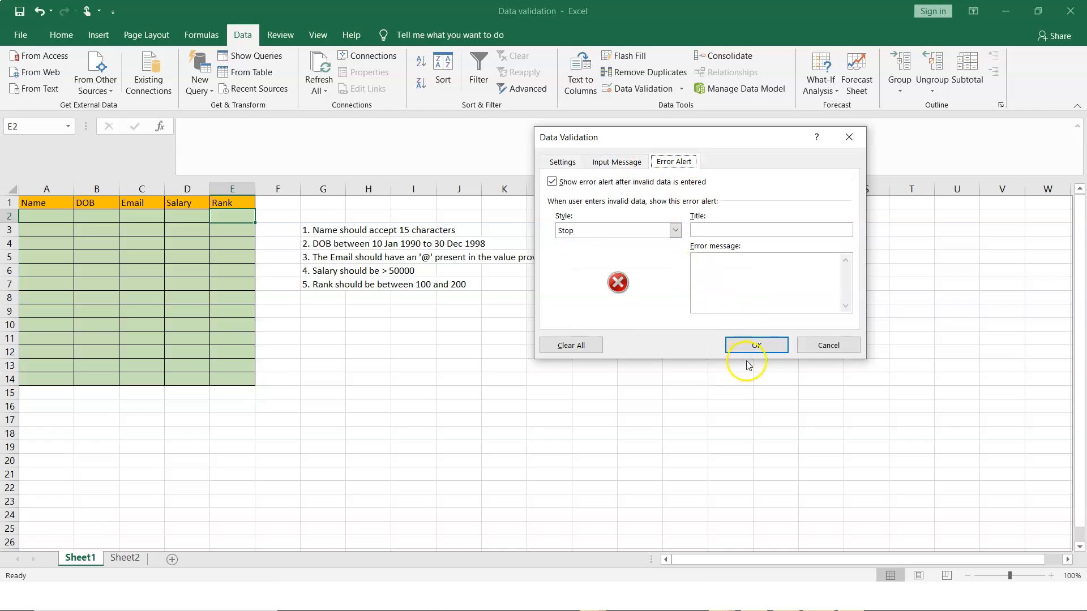
left_click(749, 338)
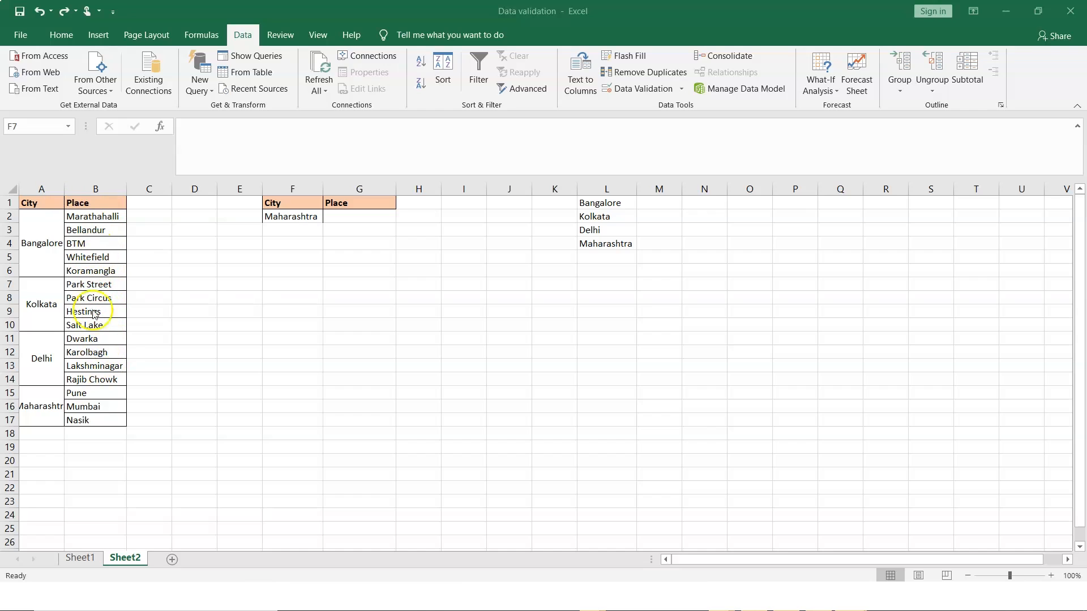
Examine the dropdown choices offered in City cell F2 and in the dependent Place cell G2
left_click(283, 218)
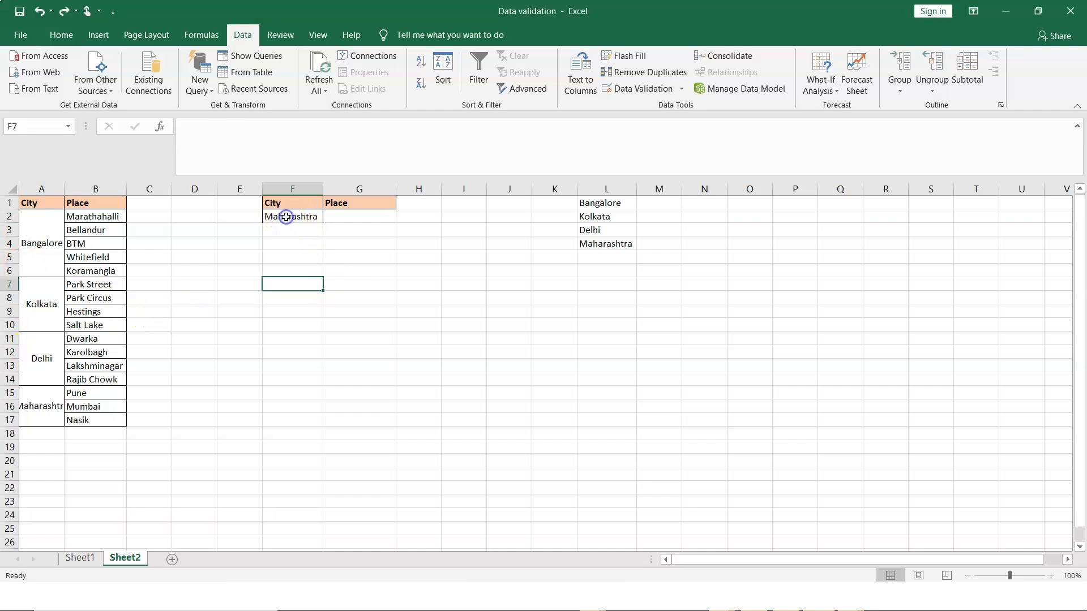
left_click(328, 217)
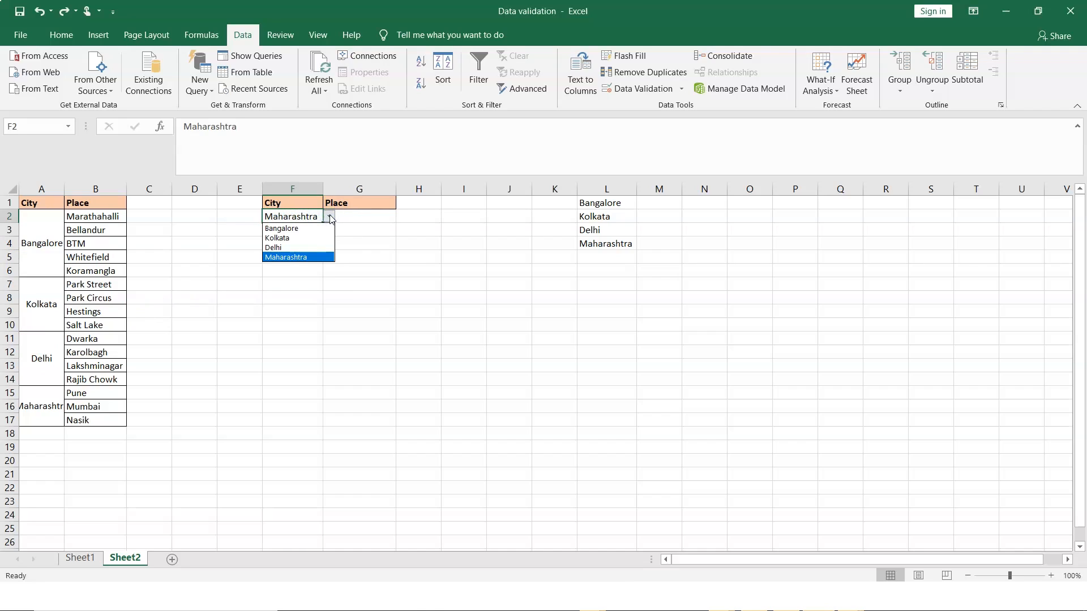
left_click(330, 218)
left_click(363, 216)
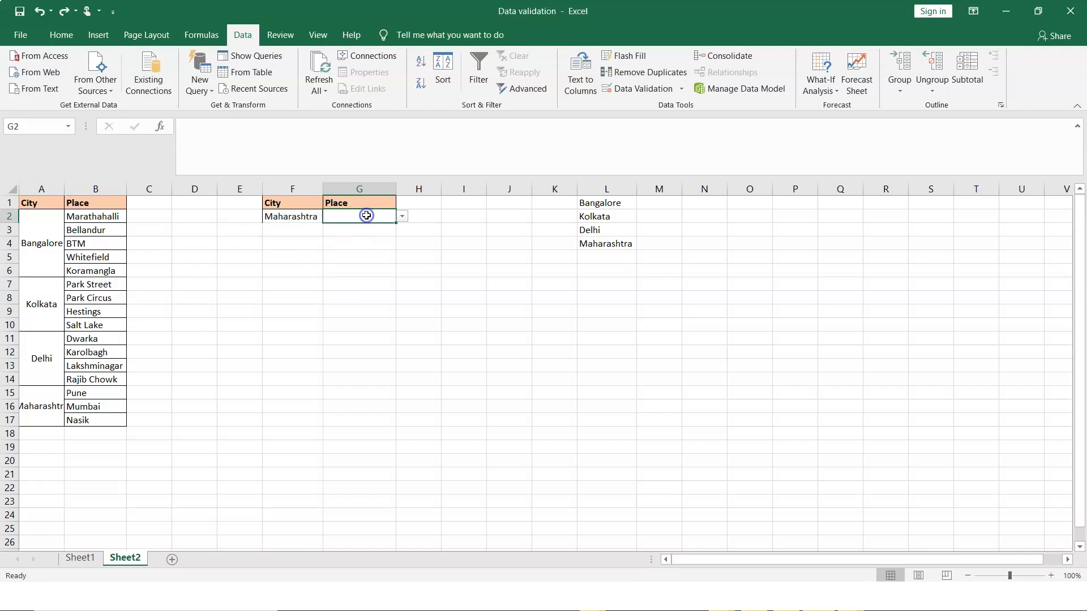
left_click(403, 218)
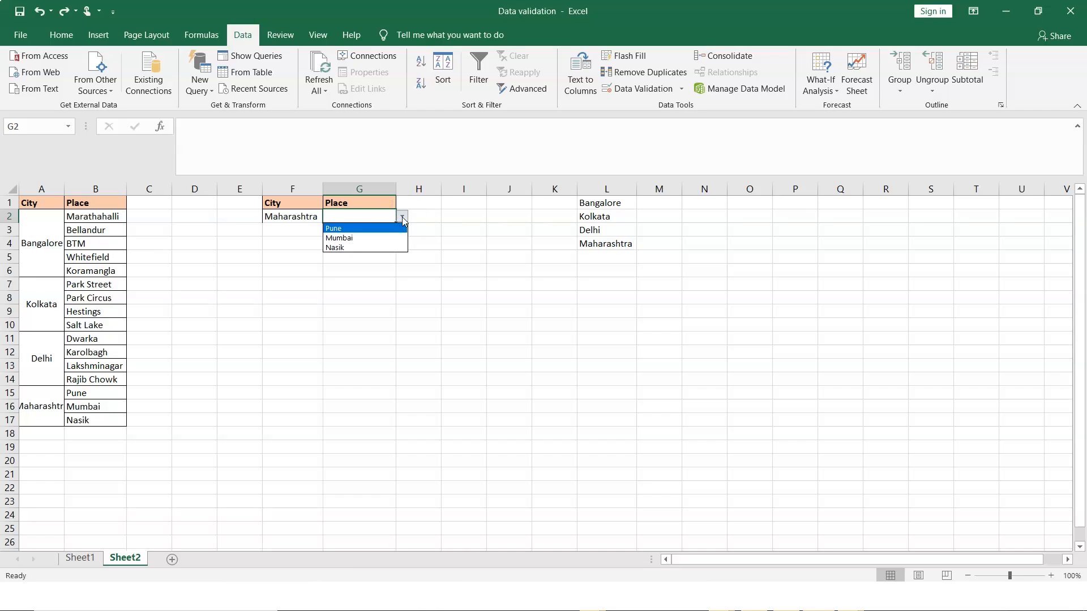
left_click(403, 218)
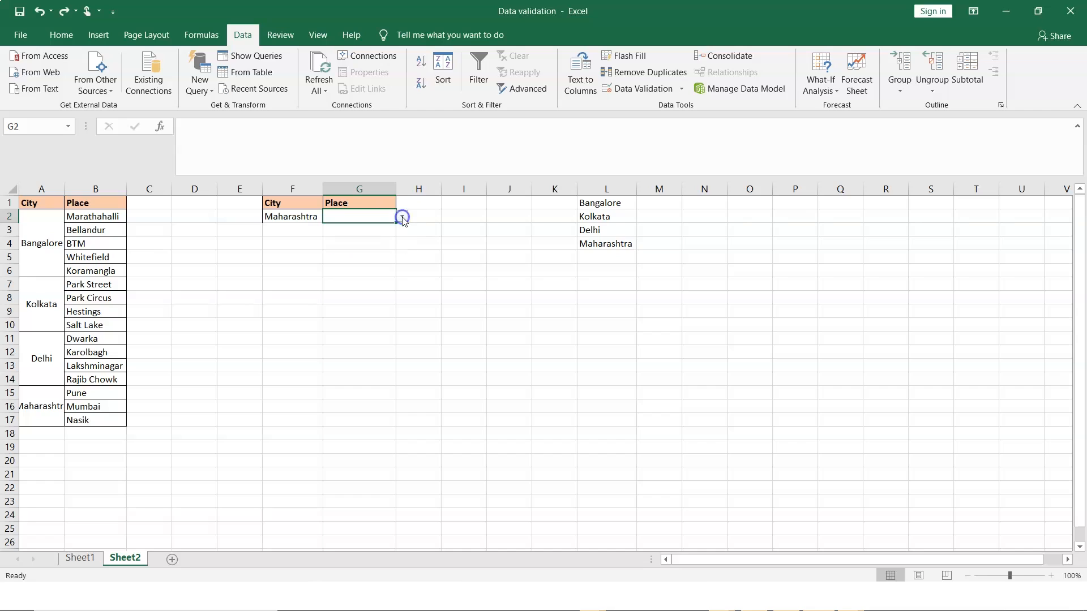
Add a List data validation to cell F8 with the merged City cells A2:A17 as its source
left_click(298, 300)
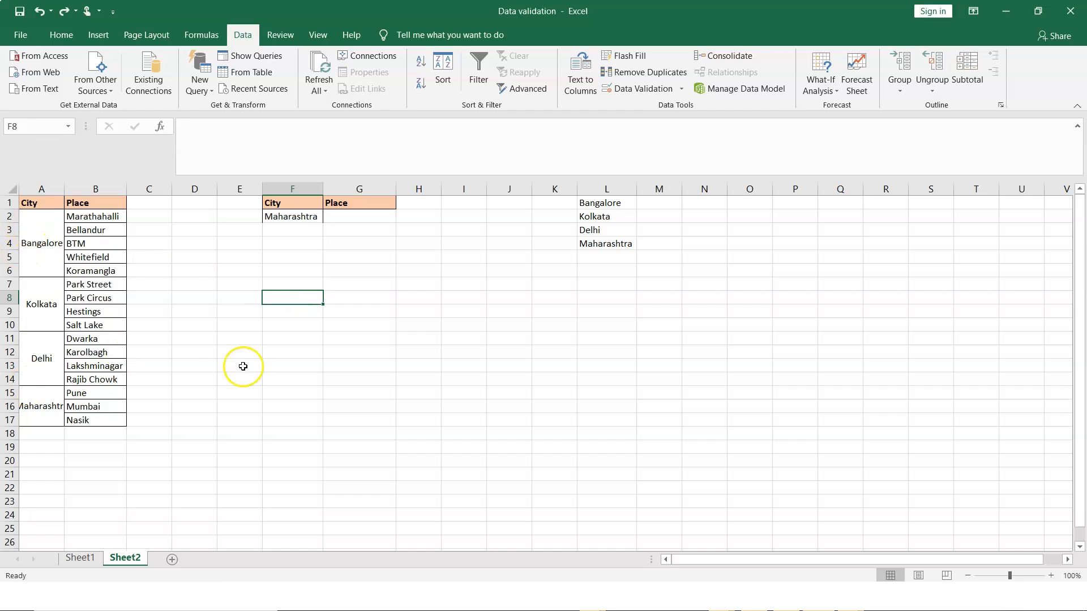
left_click(636, 91)
left_click(653, 210)
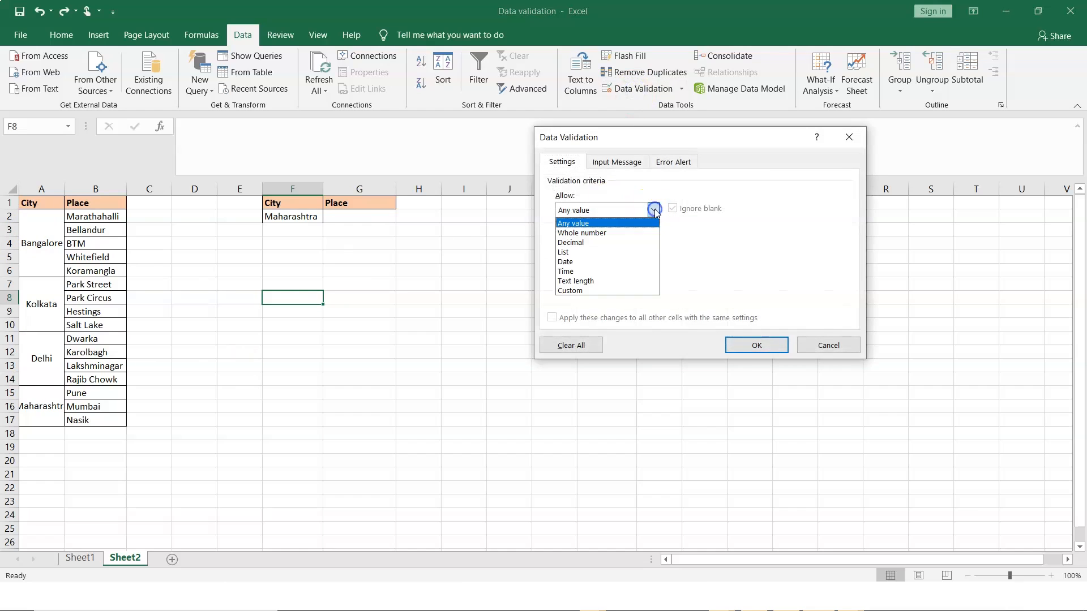
left_click(579, 253)
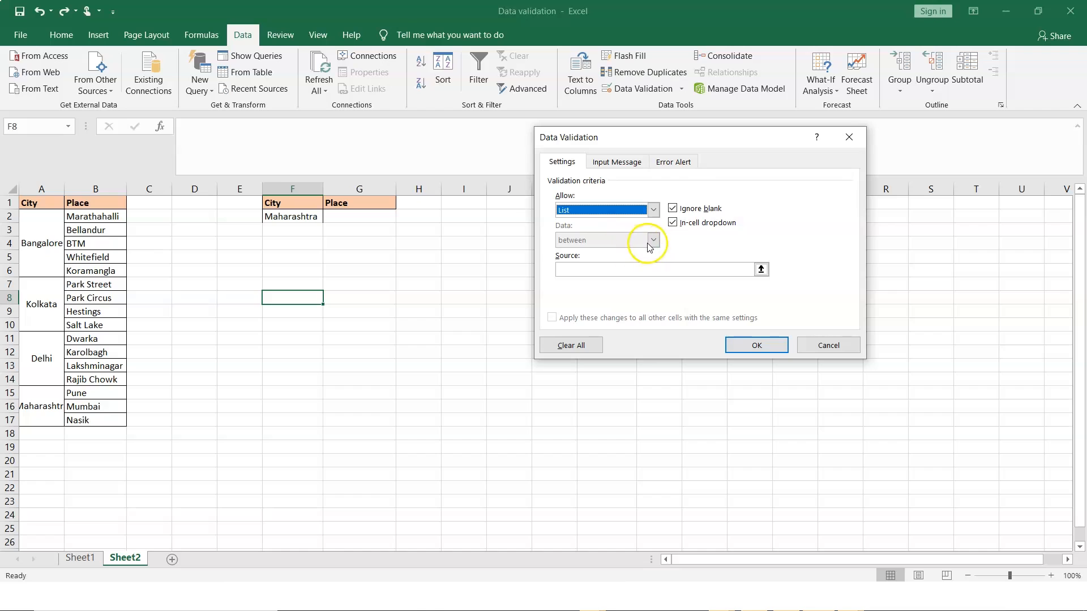
left_click(579, 270)
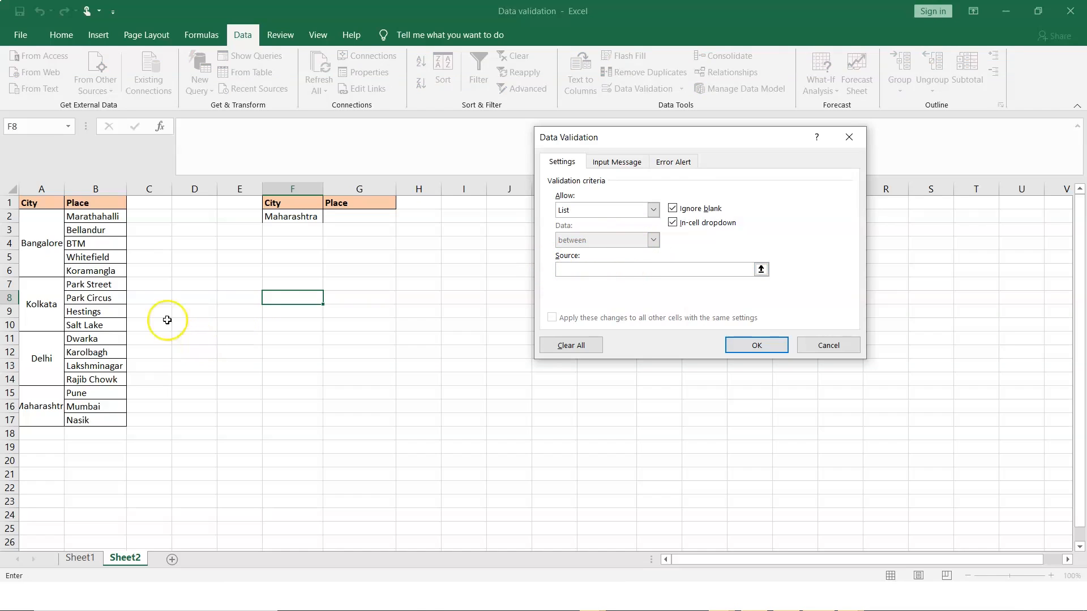
left_click_drag(50, 217, 48, 406)
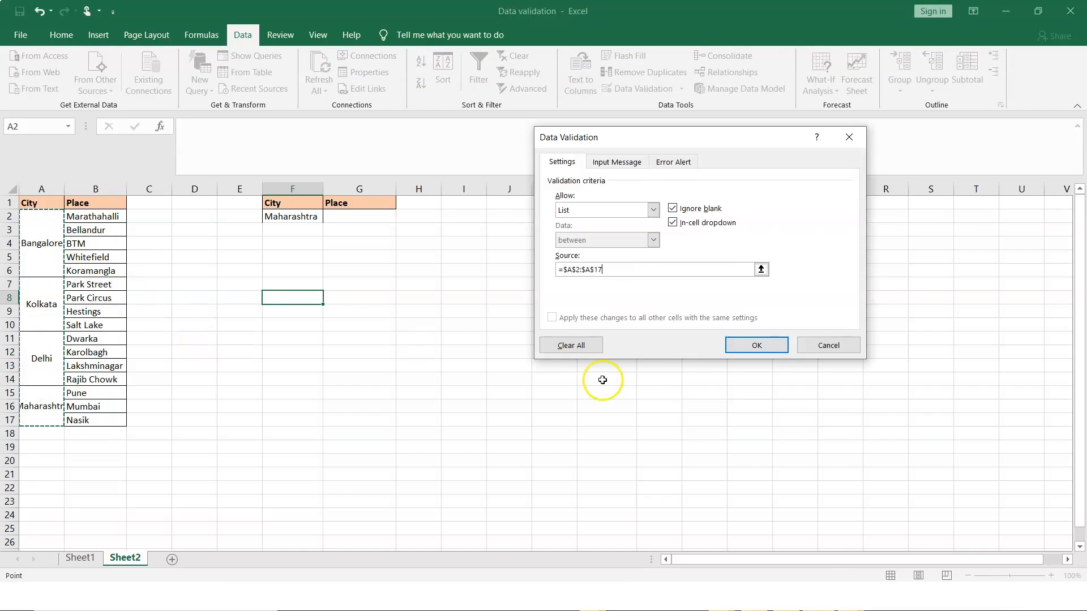
left_click(756, 346)
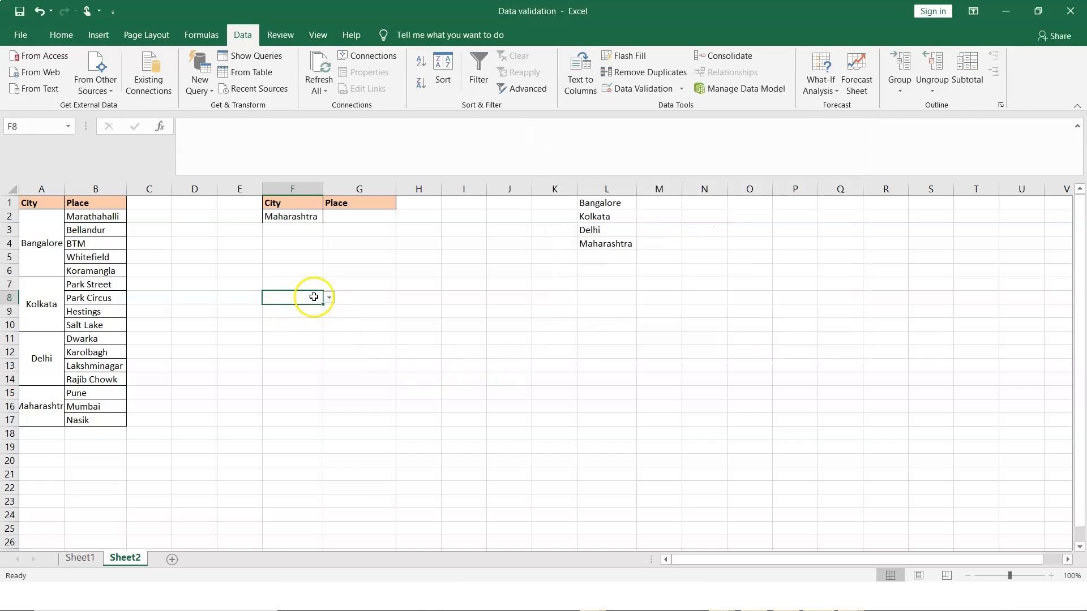
Look through all the entries of cell F8's dropdown list
left_click(331, 299)
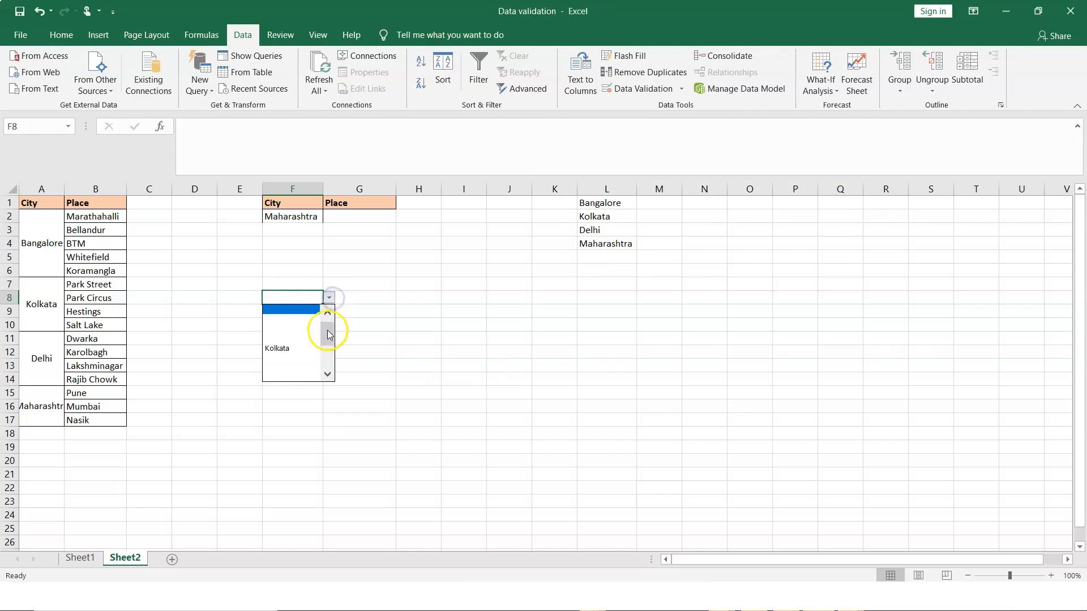
left_click_drag(328, 332, 329, 321)
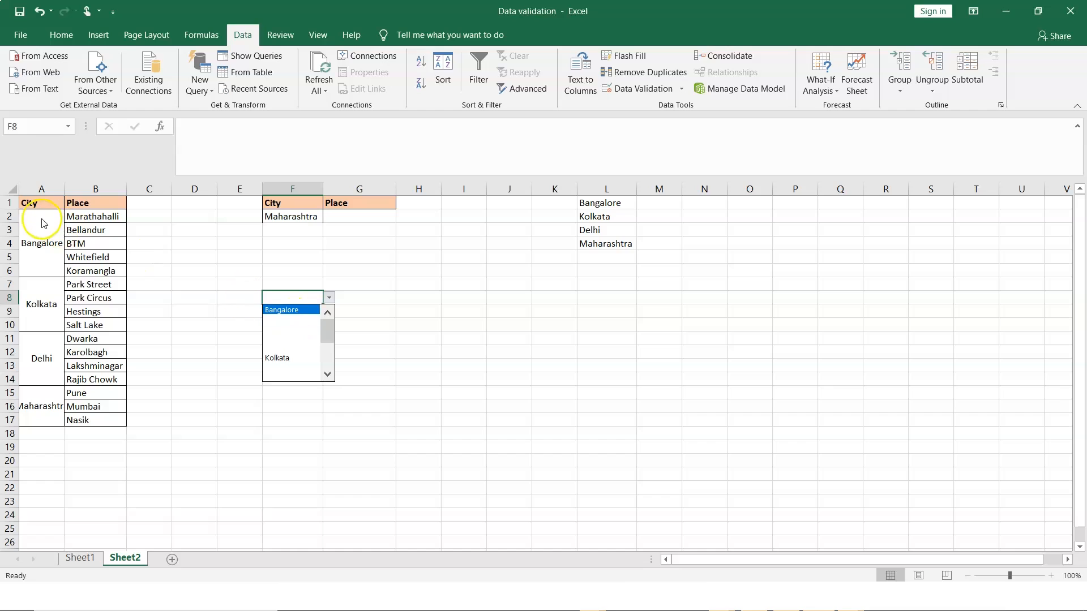
left_click_drag(328, 324, 331, 371)
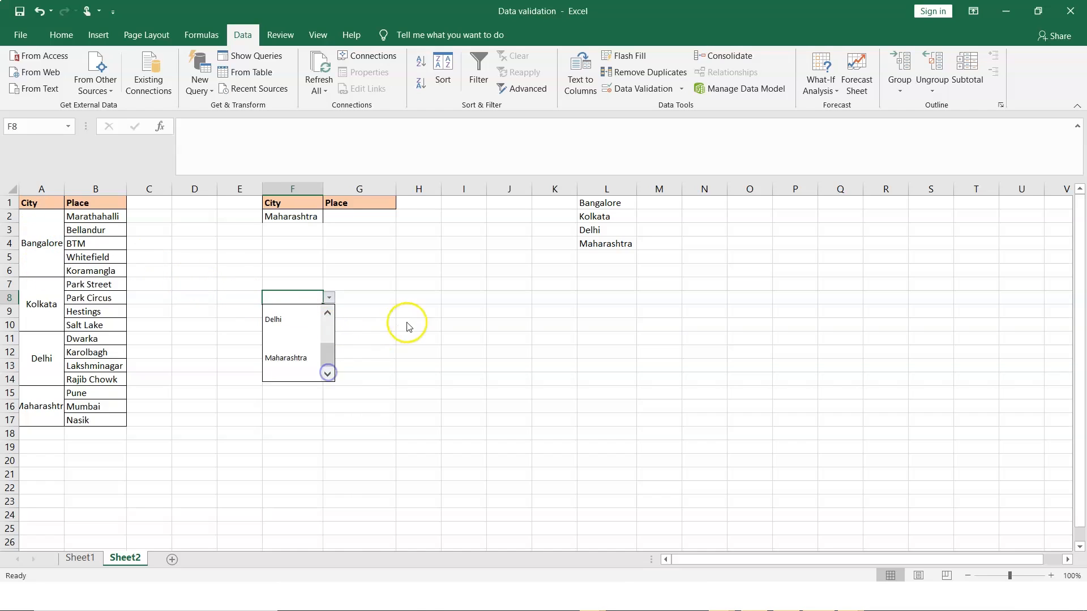
left_click(410, 322)
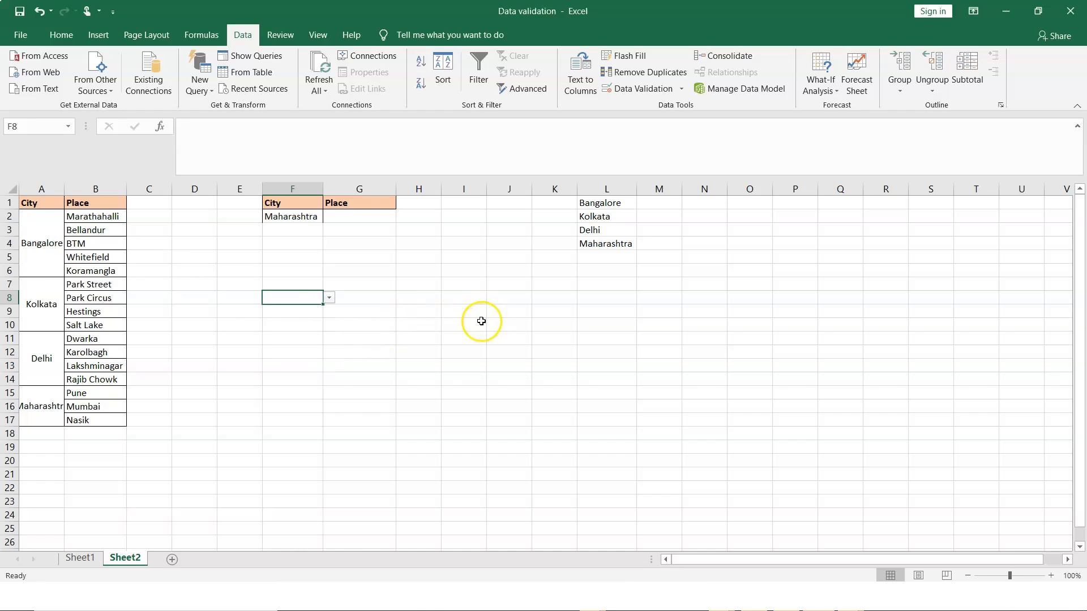
Replace the source of cell F8's list validation with the city names in L1:L4 and apply it
left_click(296, 295)
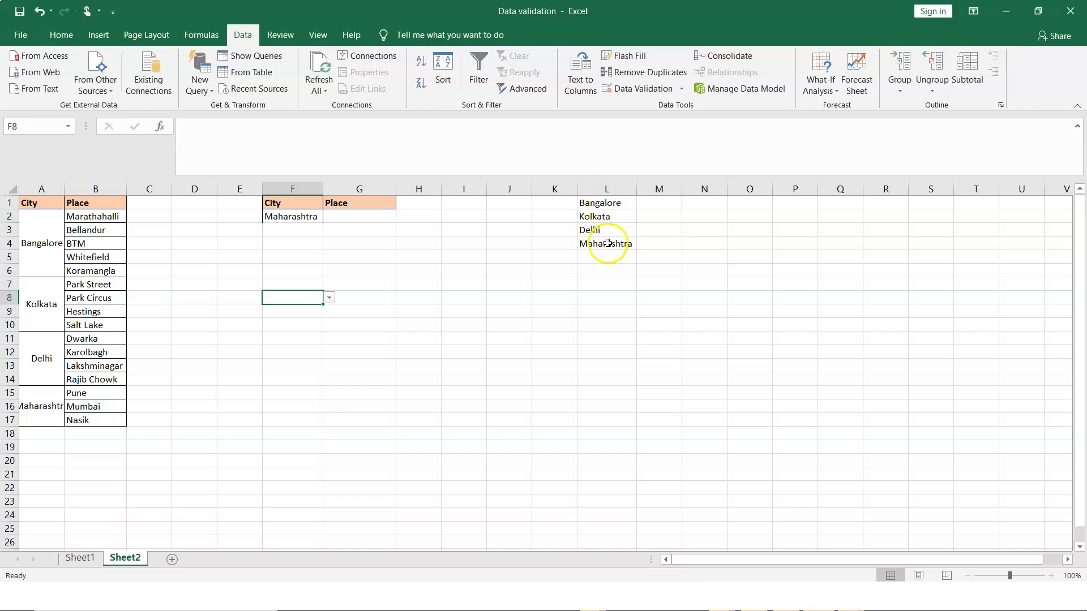
left_click(646, 90)
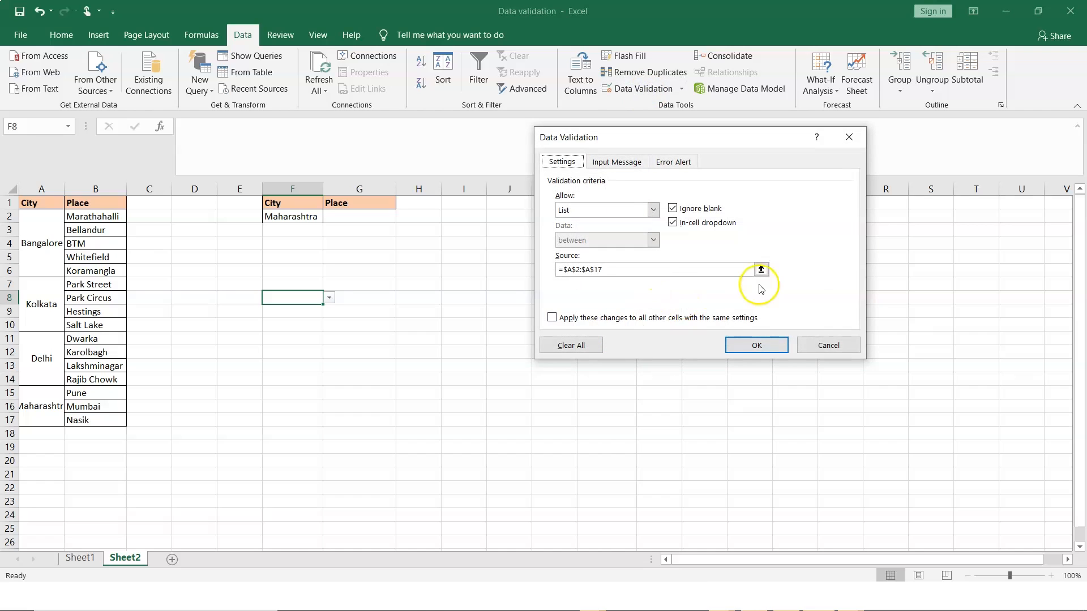
left_click(688, 269)
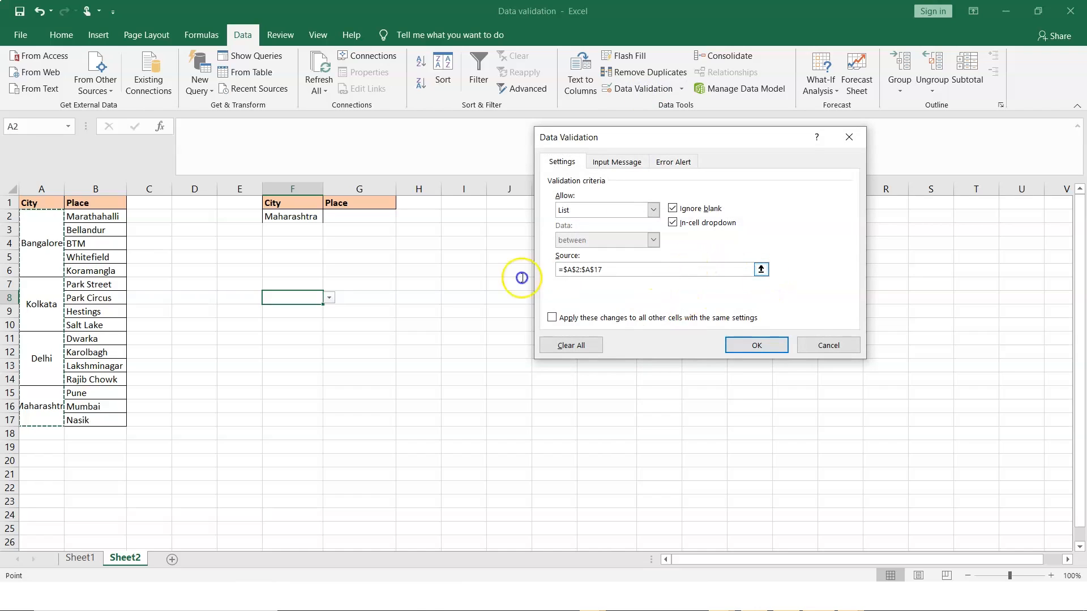
key("BackSpace")
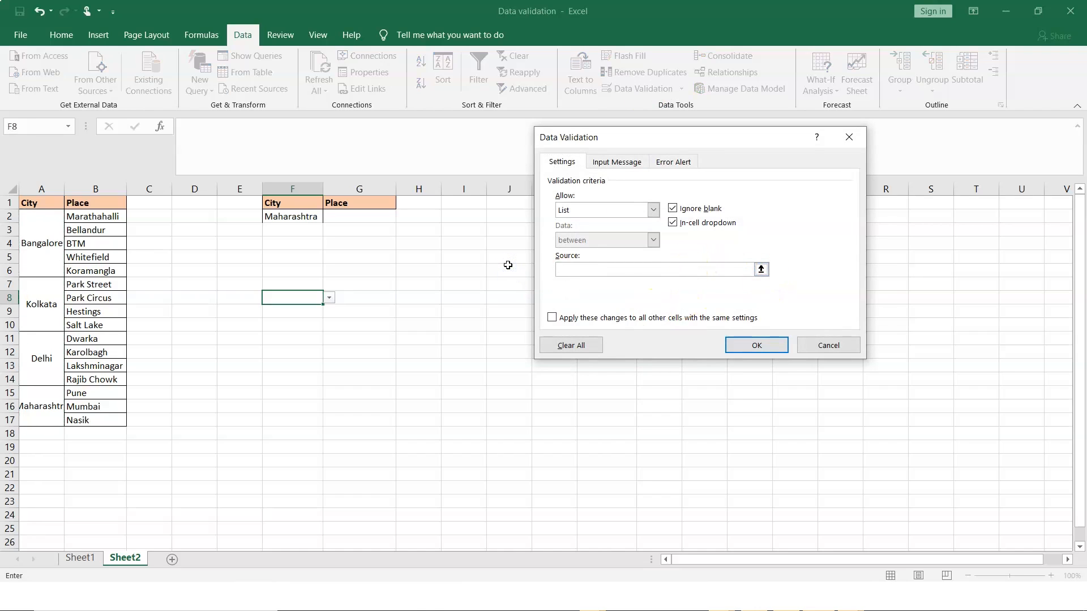
left_click_drag(667, 133, 432, 279)
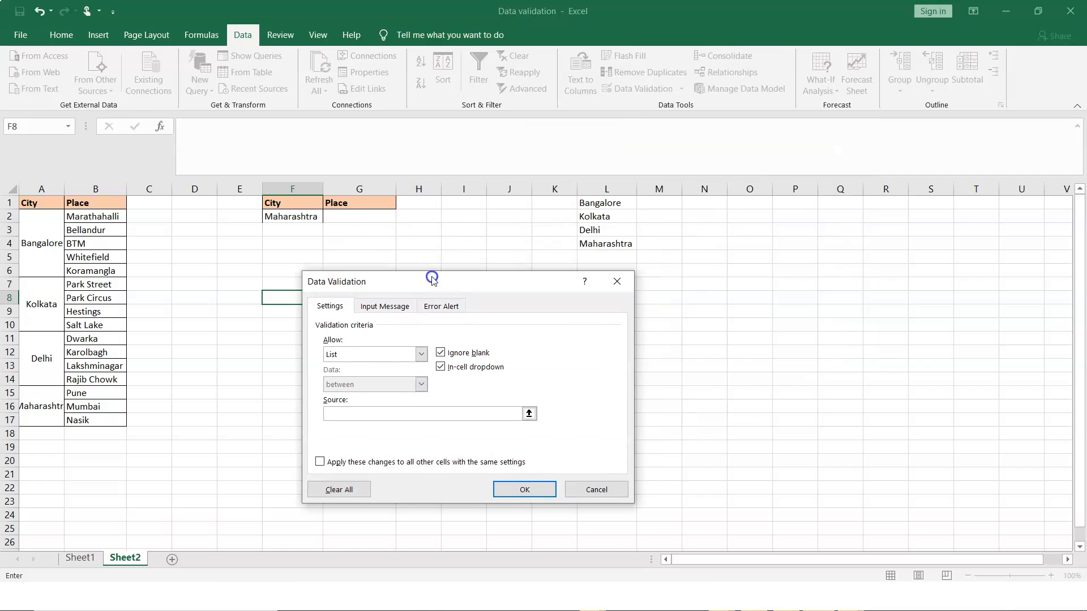
left_click(368, 416)
left_click_drag(598, 205, 602, 243)
left_click(535, 491)
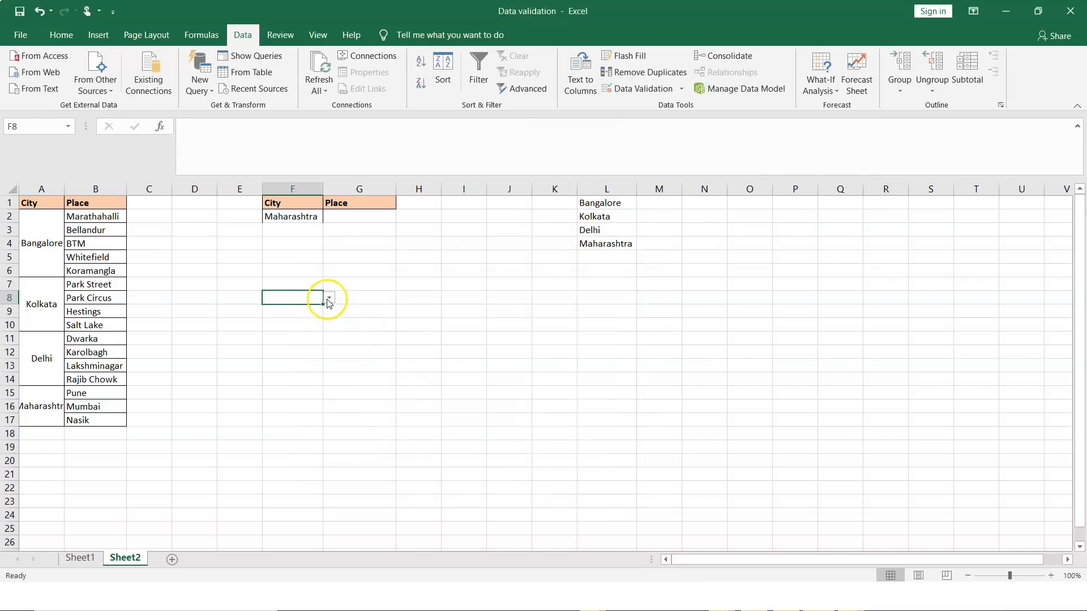
Check the choices in cell F8's dropdown against the city names in column L
left_click(329, 300)
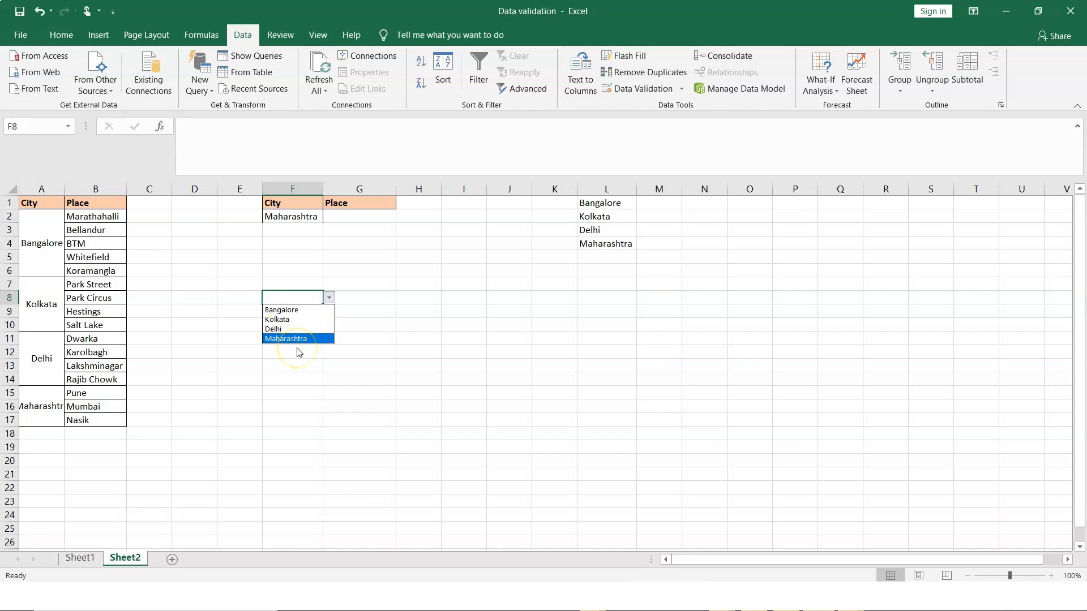
left_click(425, 320)
left_click(292, 297)
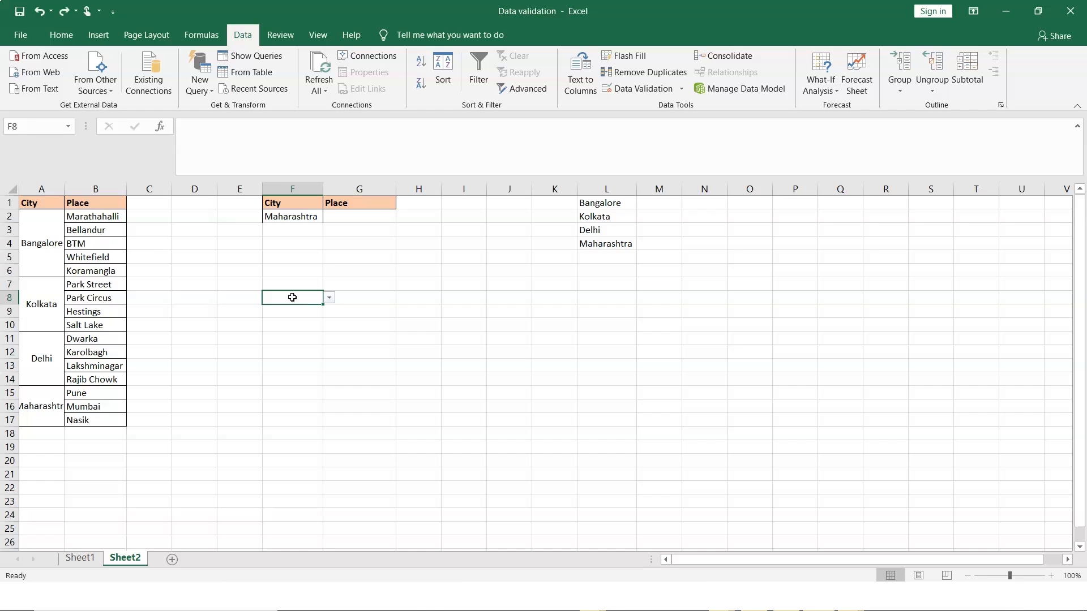
Fill City cell F2 down through F5 and choose Bangalore in F3
left_click(309, 228)
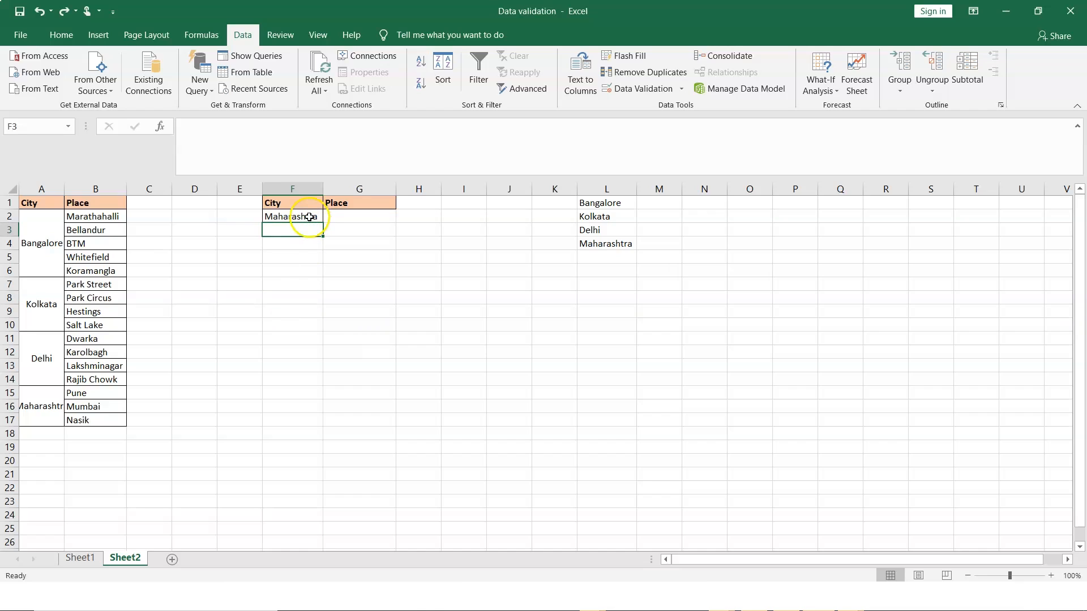
left_click(309, 216)
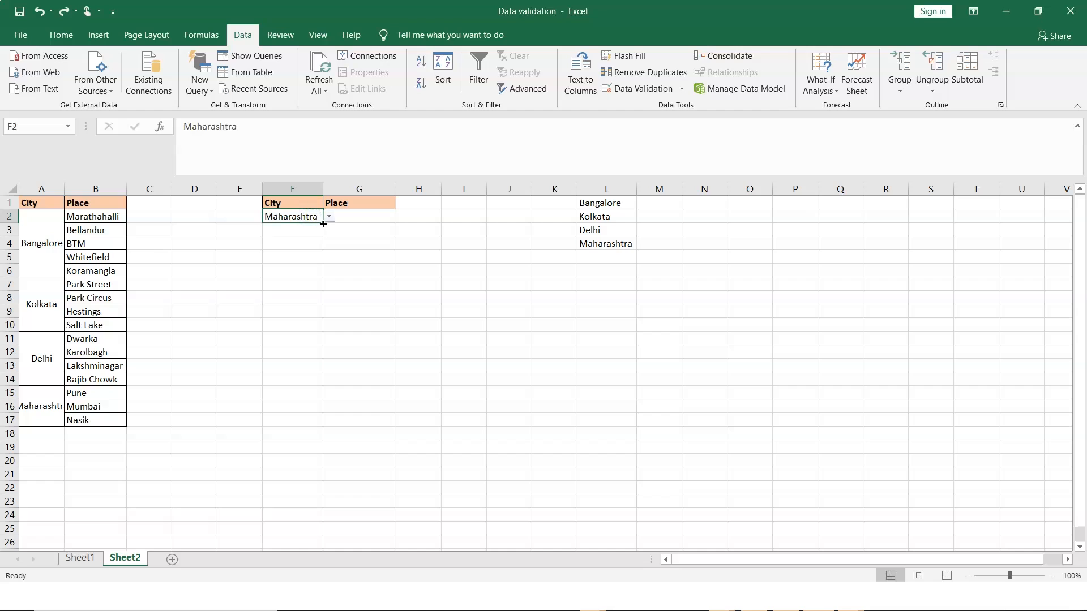
left_click_drag(323, 224, 321, 262)
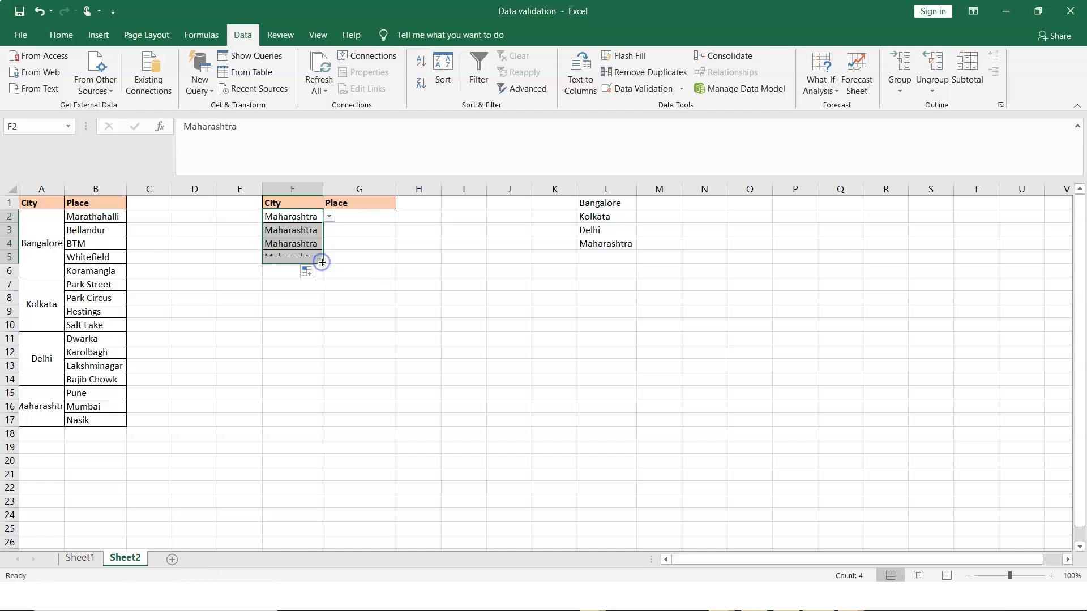
left_click(311, 229)
left_click(330, 230)
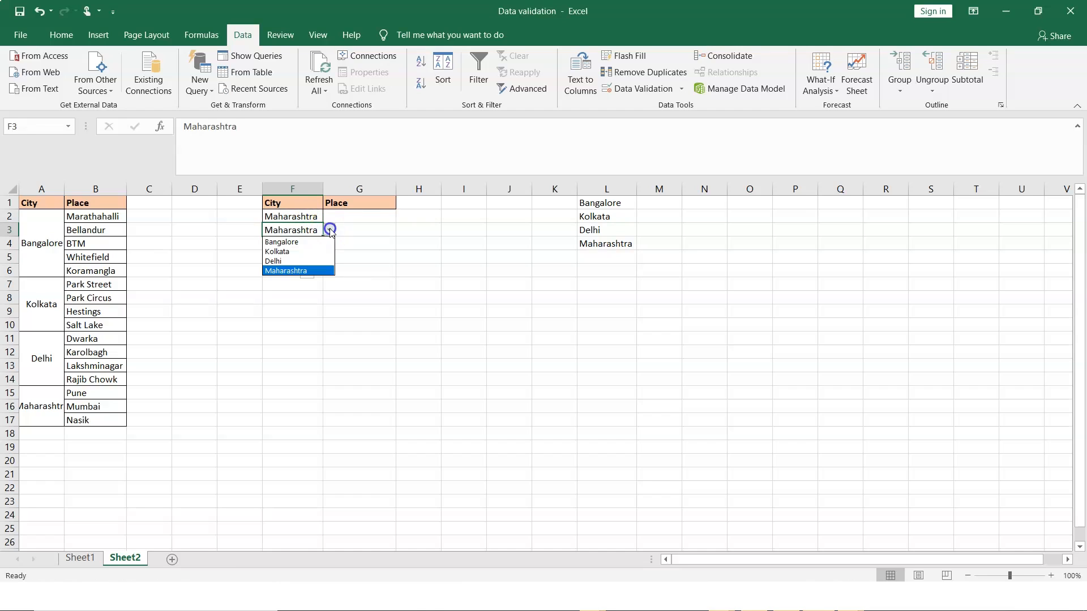
left_click(296, 242)
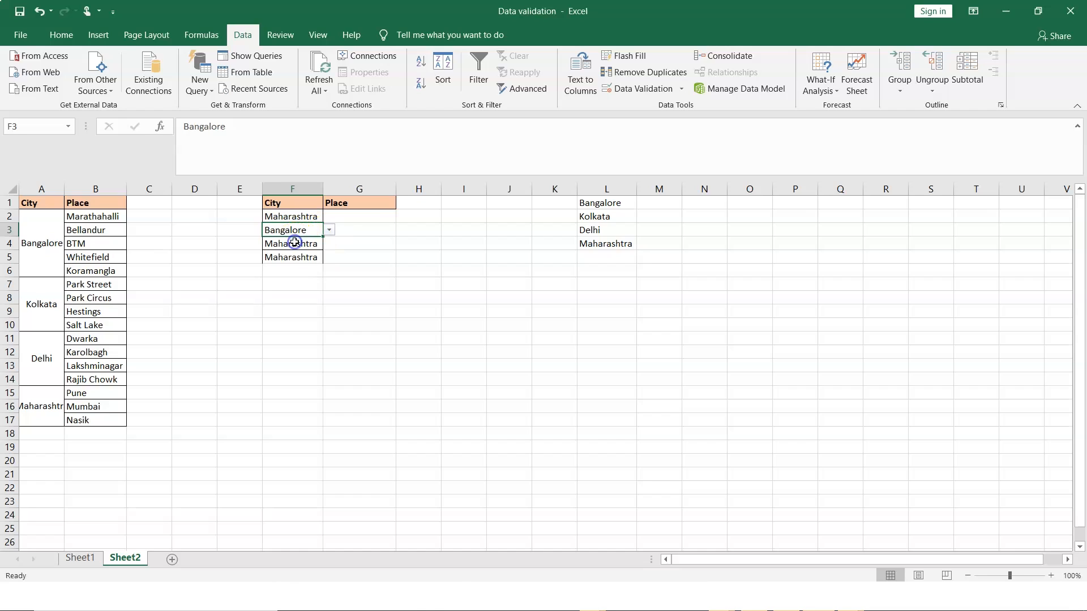
Restrict Place cell G3 to a list sourced from the Bangalore places in B2:B6 and check its dropdown choices
left_click(372, 229)
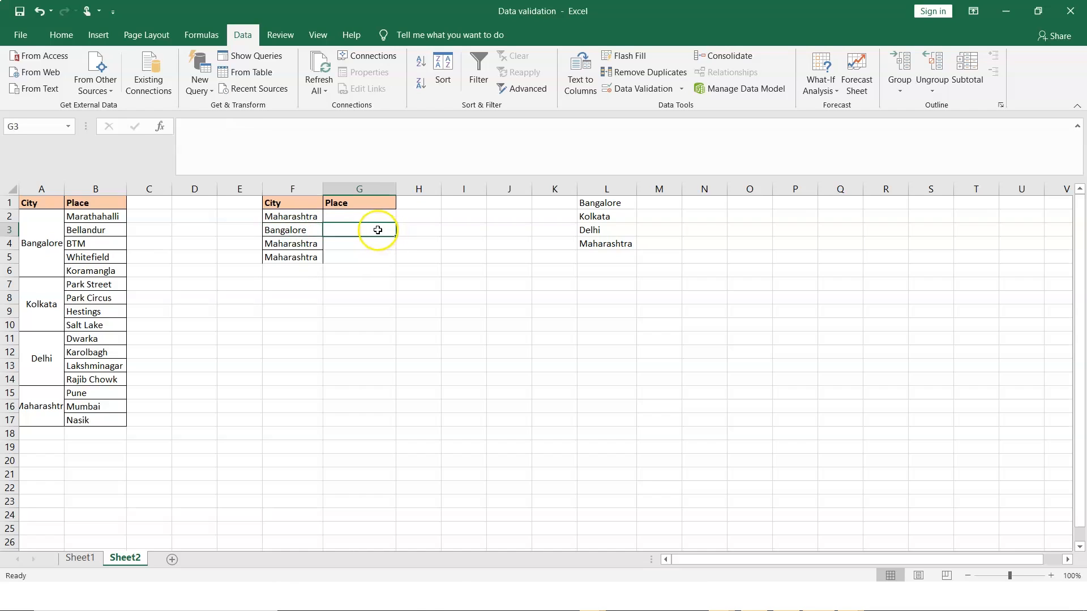
left_click(379, 214)
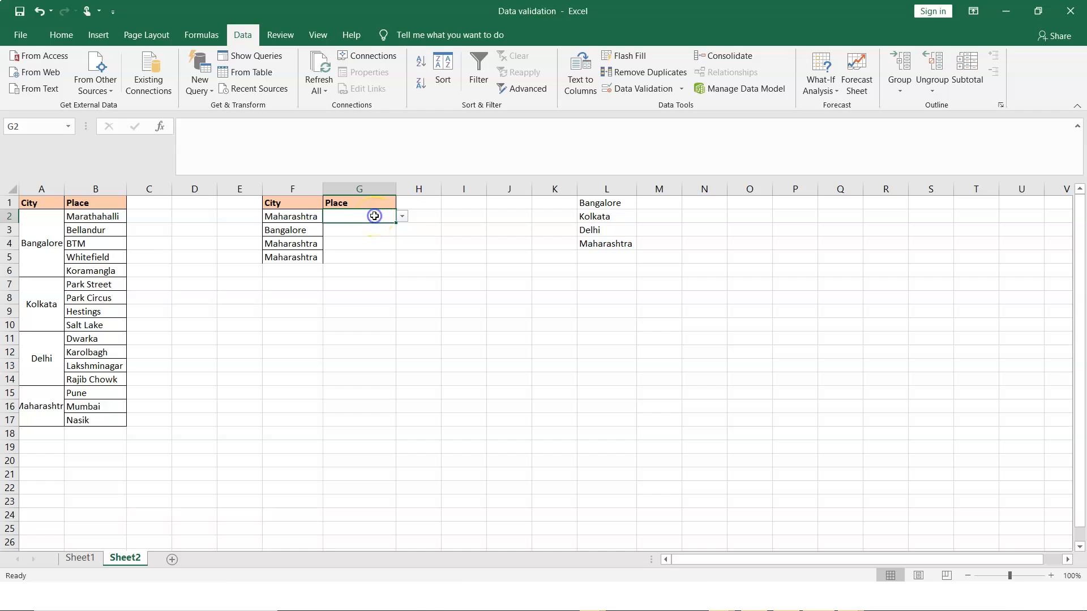
left_click(372, 232)
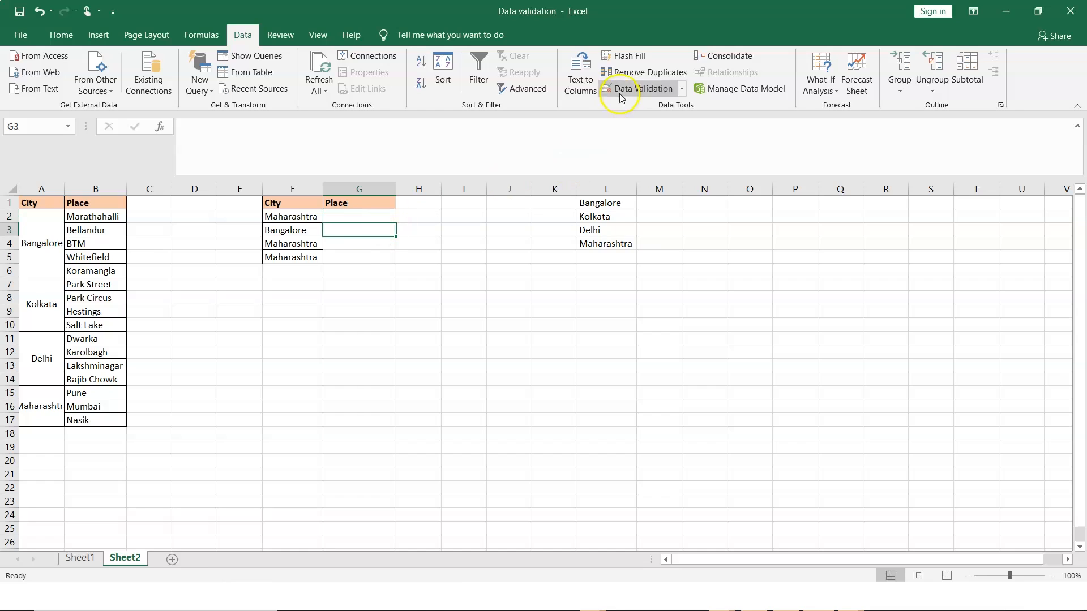
left_click(641, 89)
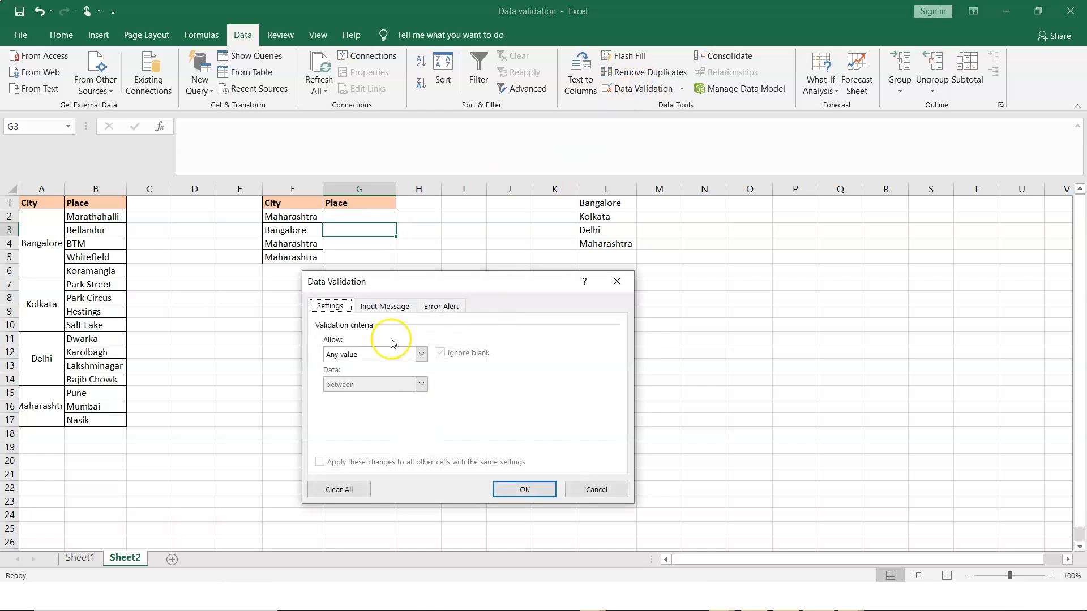
left_click(420, 354)
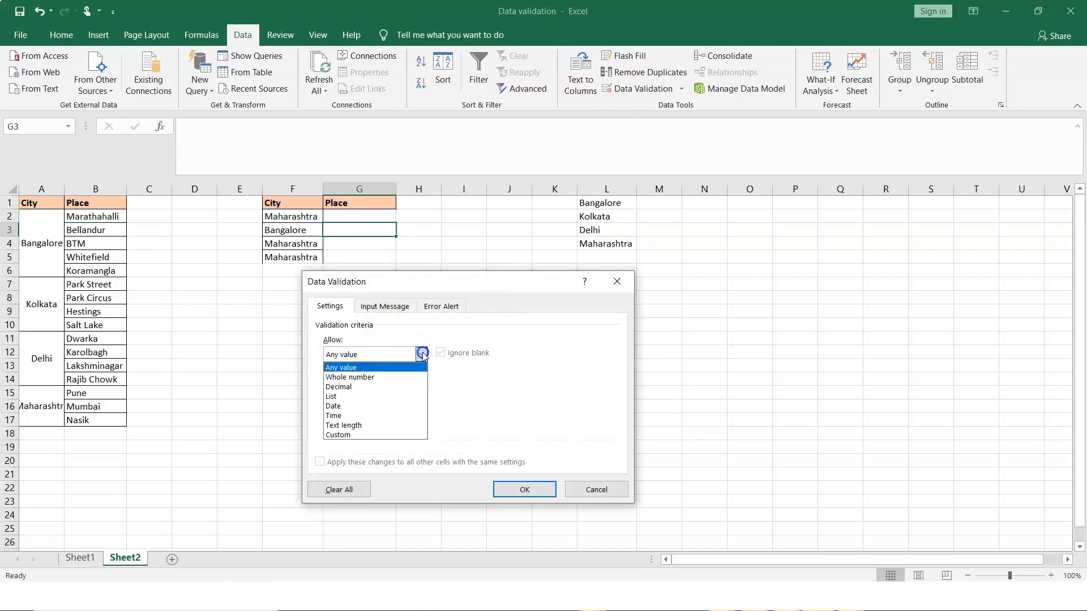
left_click(357, 396)
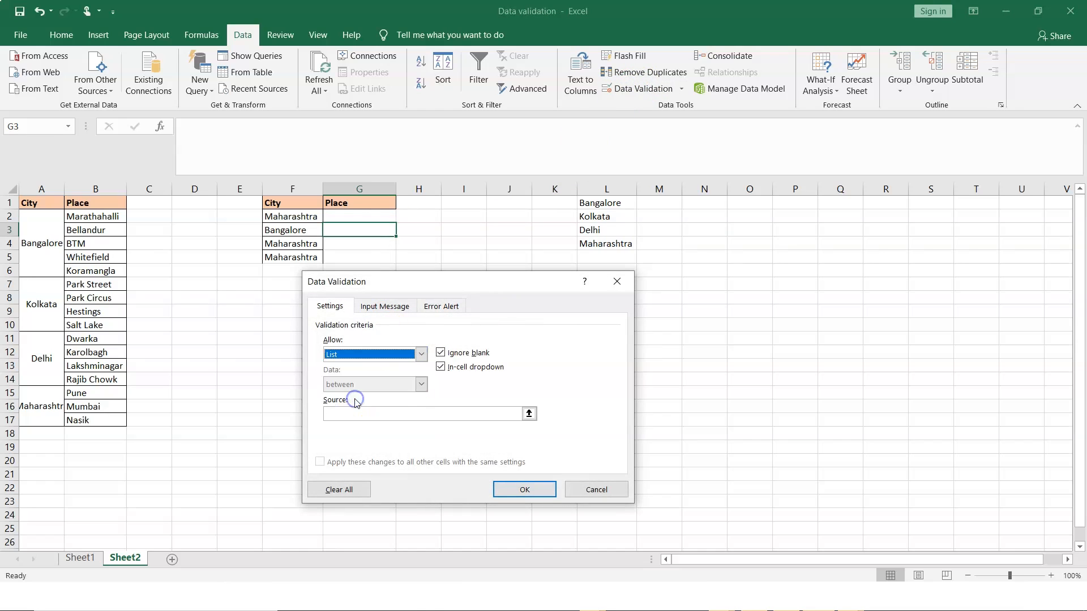
left_click(484, 413)
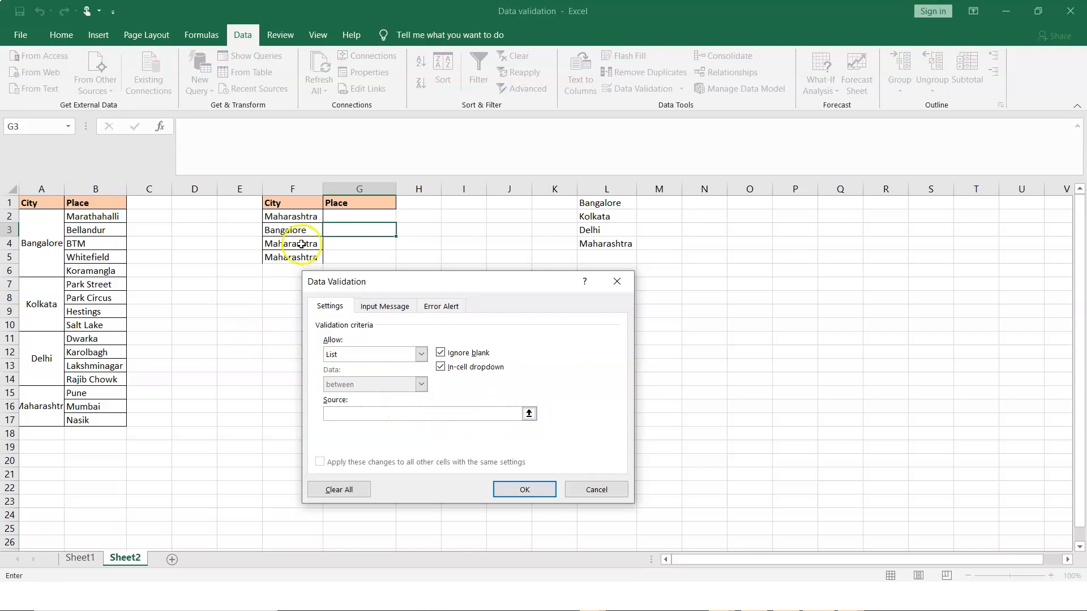
left_click_drag(89, 216, 101, 271)
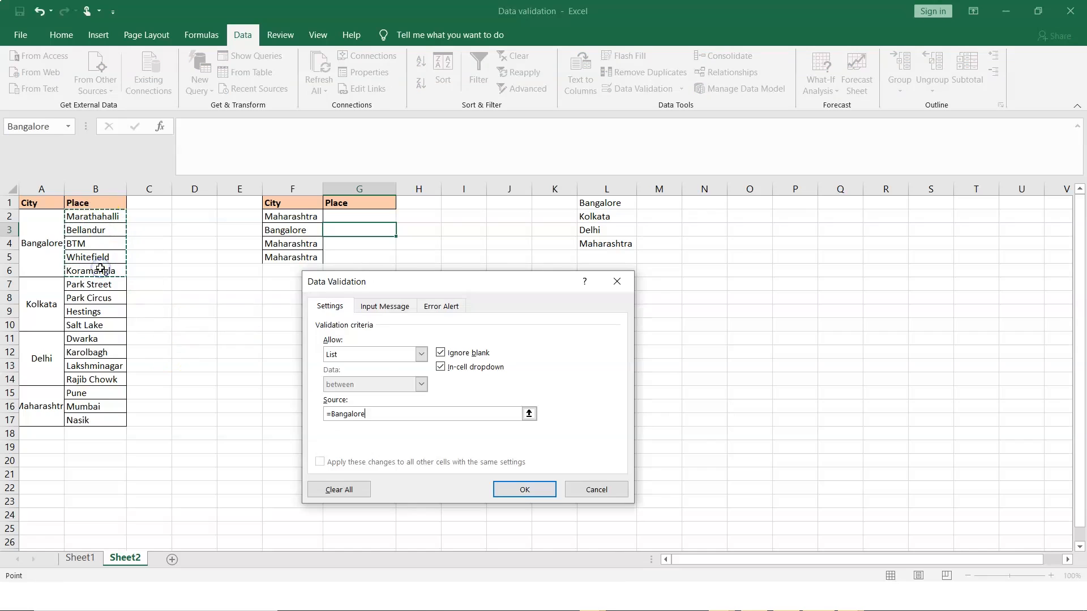
left_click(539, 491)
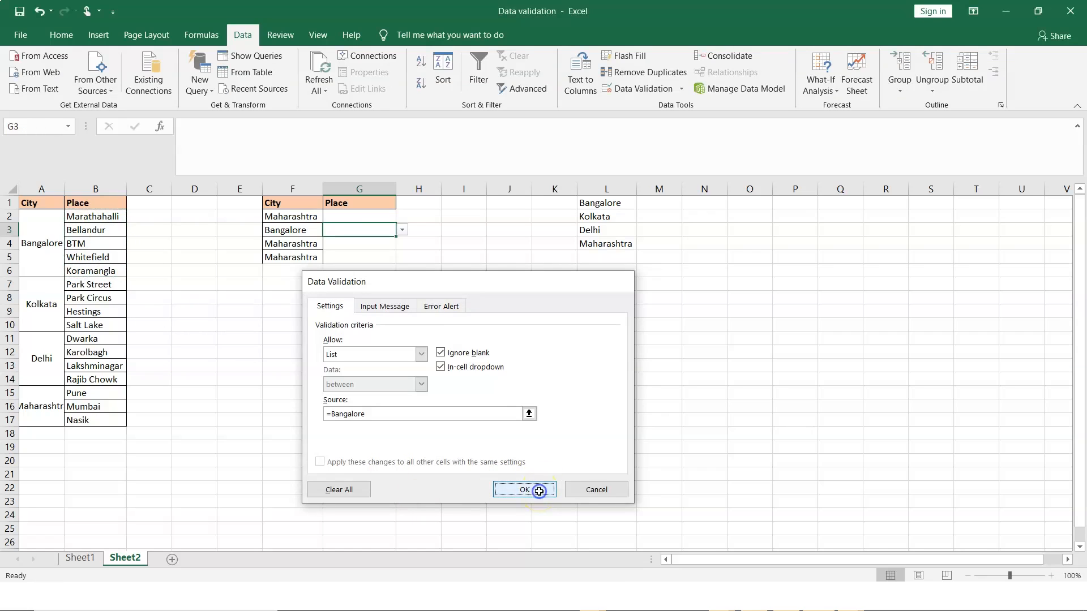
left_click(402, 230)
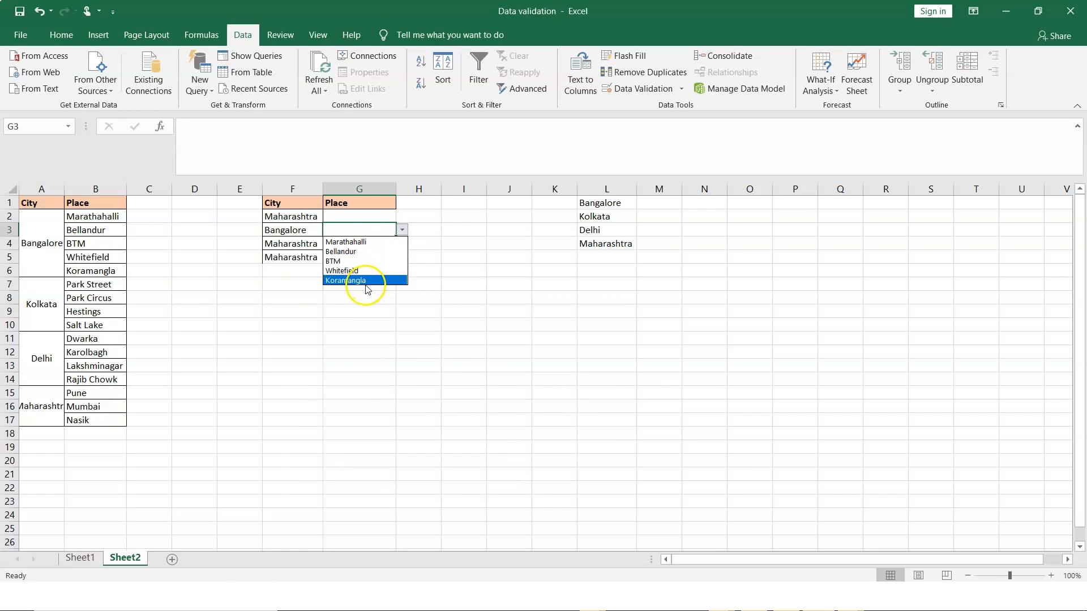
left_click(447, 266)
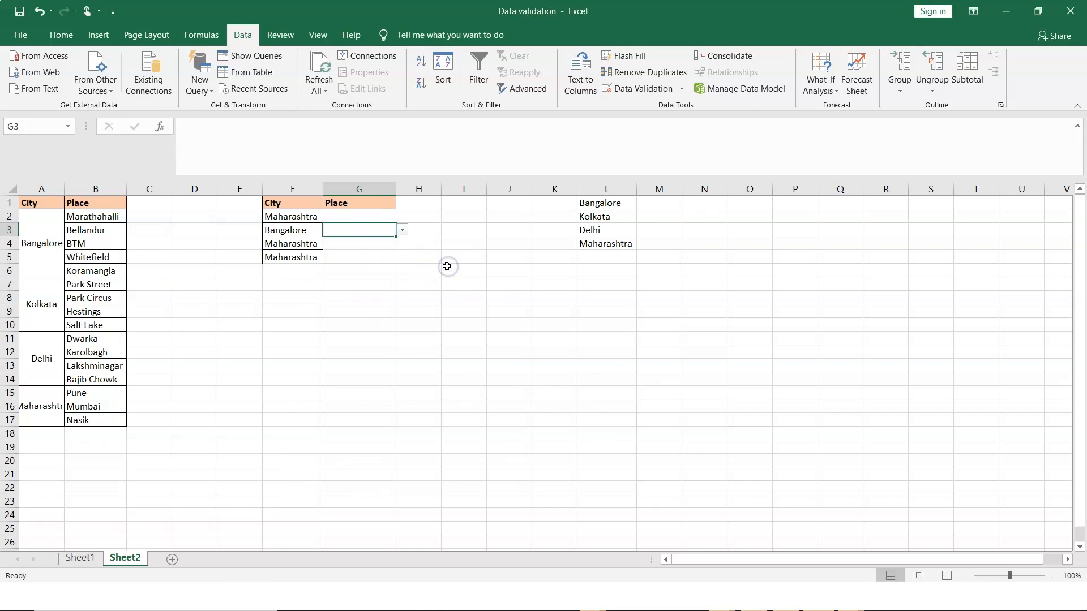
Inspect the source formula behind the list validation of Place cell G2
left_click(364, 216)
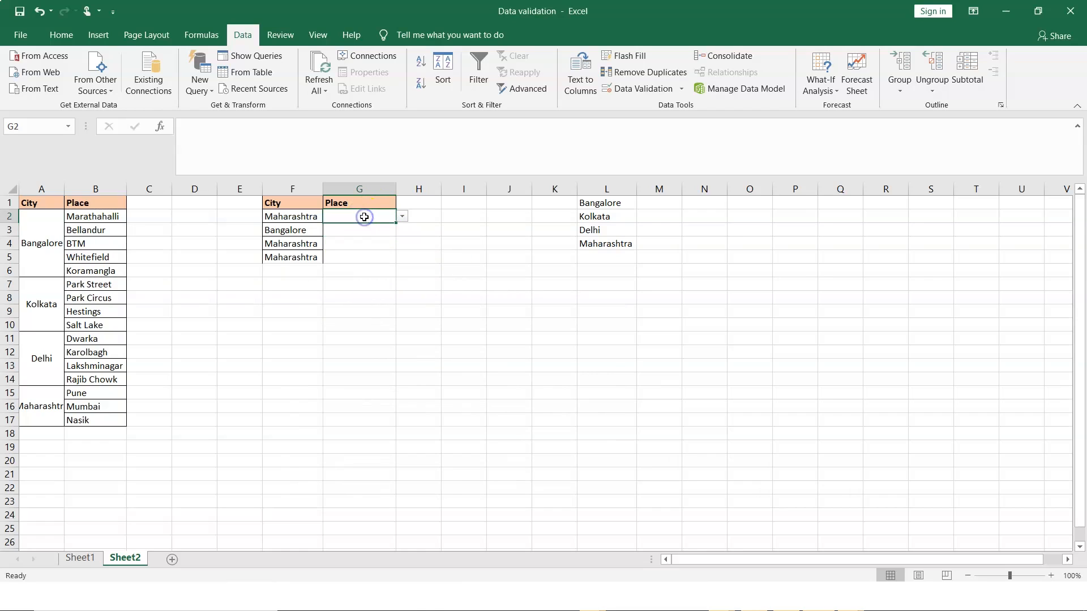
left_click(638, 89)
left_click(384, 413)
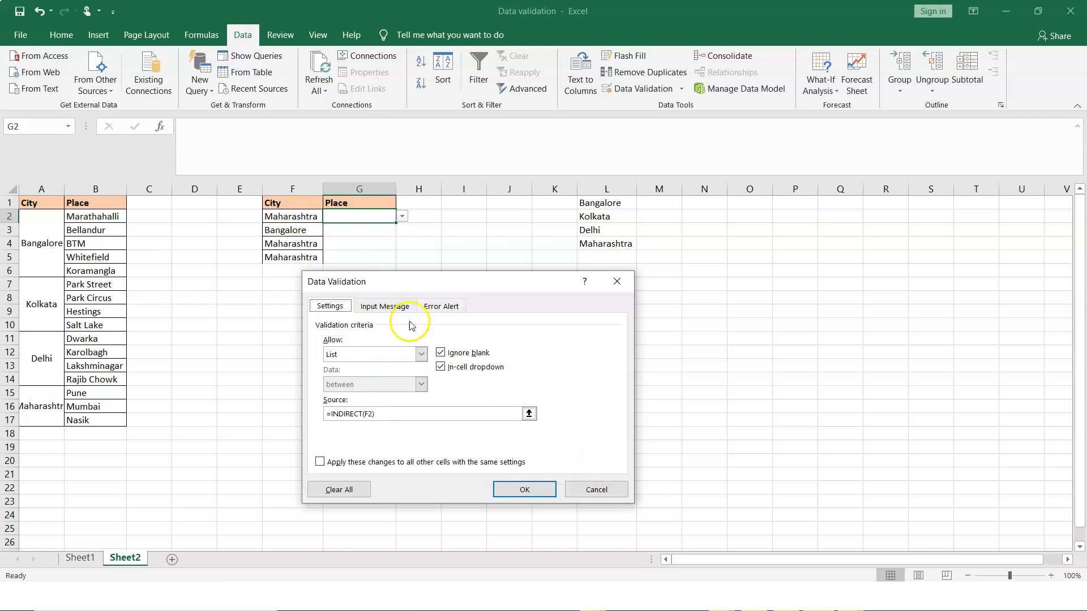
left_click(588, 495)
Fill Place cell G3 down through G5 and choose Kolkata in City cell F4
left_click(365, 230)
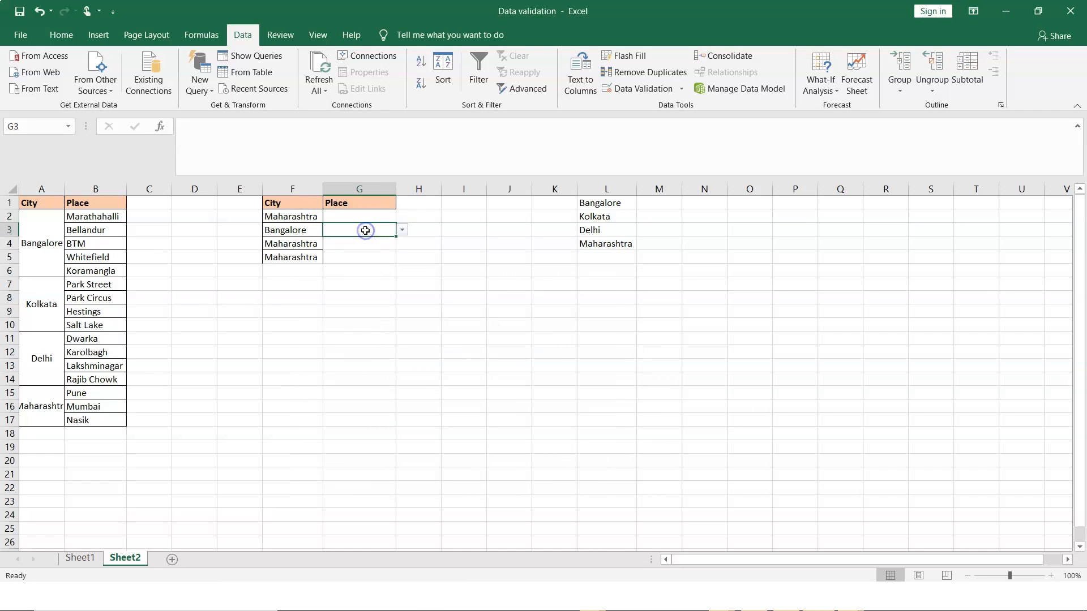
left_click_drag(395, 236, 388, 269)
left_click(361, 245)
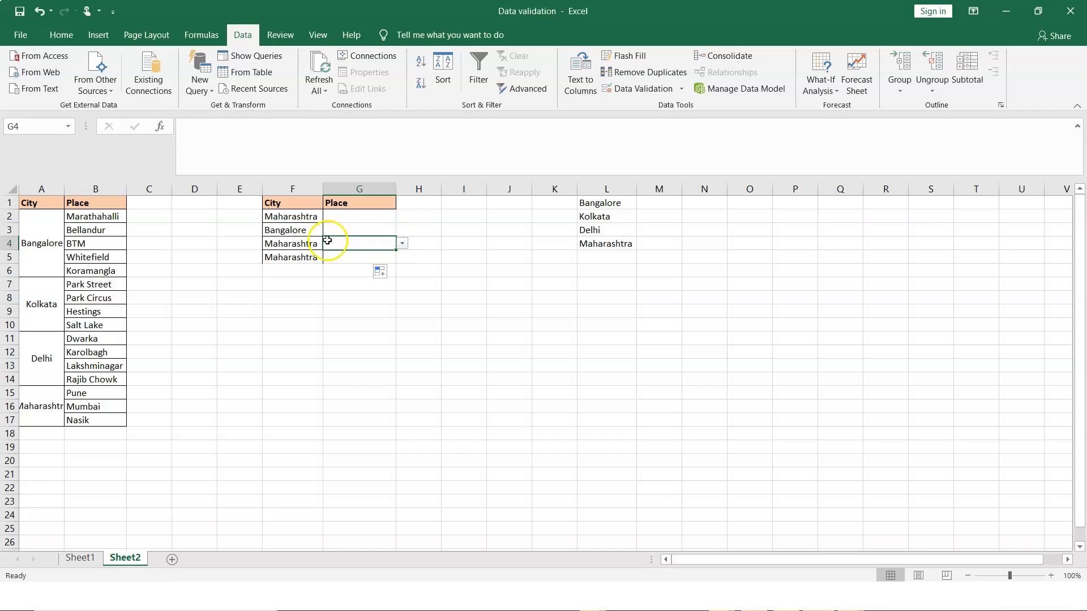
left_click(311, 244)
left_click(329, 243)
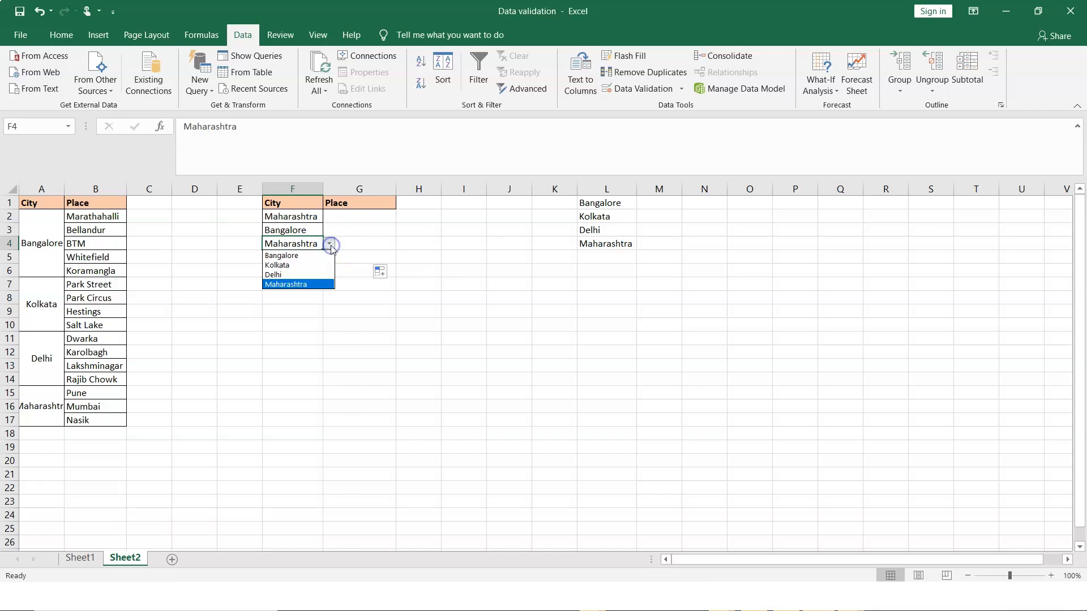
left_click(314, 266)
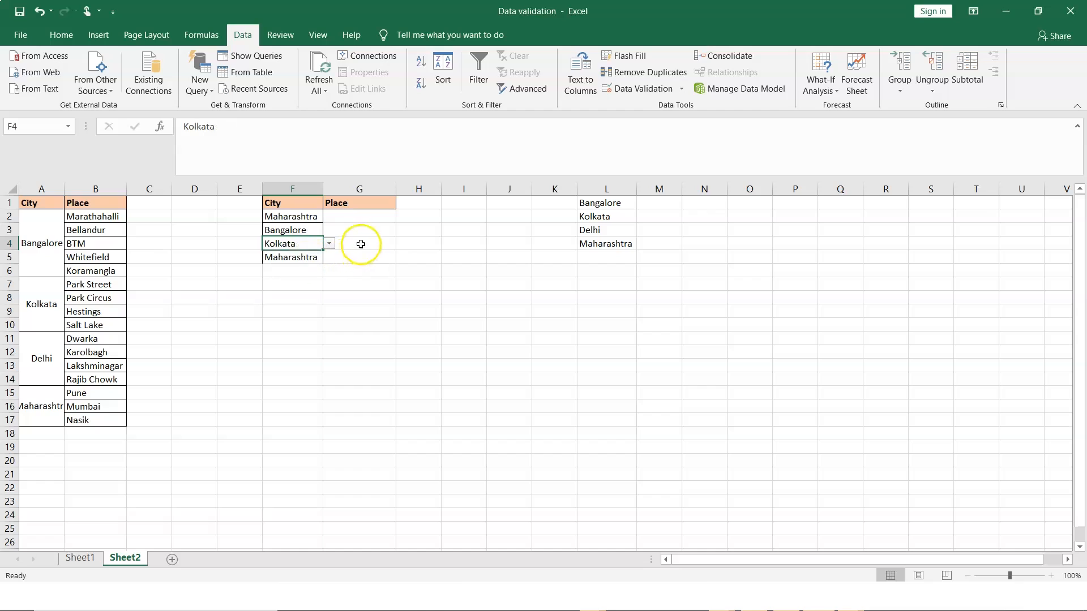
Check which places Place cell G4's dropdown offers for Kolkata
left_click(360, 243)
left_click(402, 245)
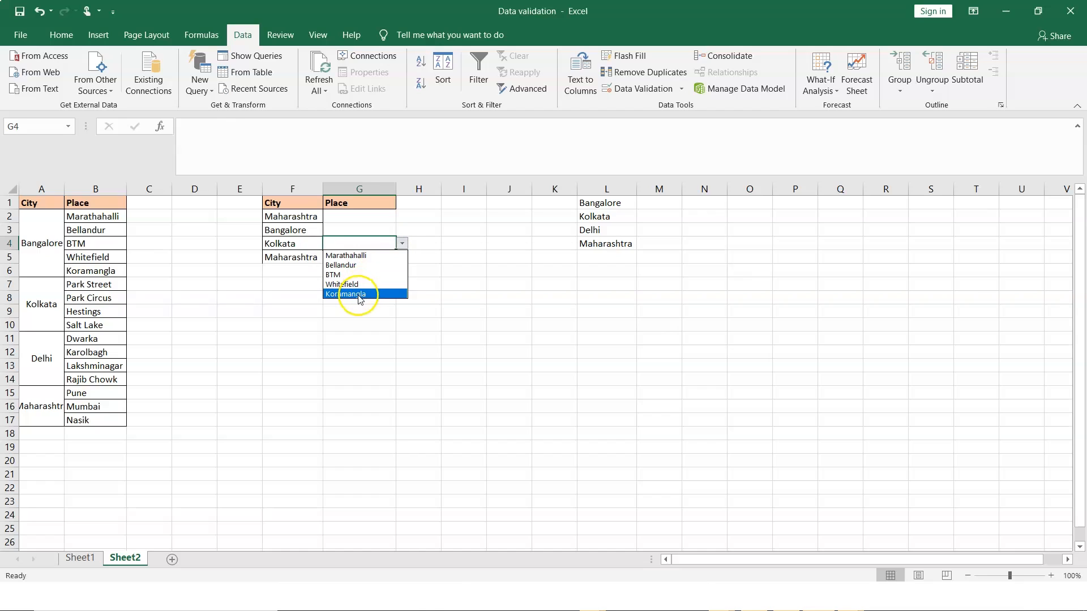
left_click(375, 243)
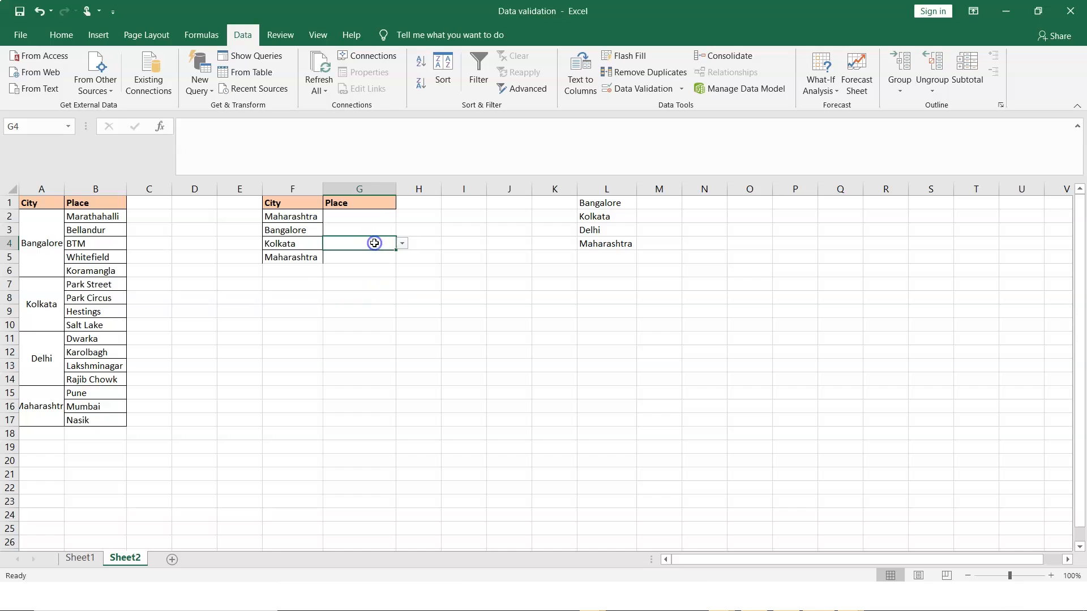
Set the source of cell G4's list validation to =Kolkata and check its dropdown choices
left_click(642, 89)
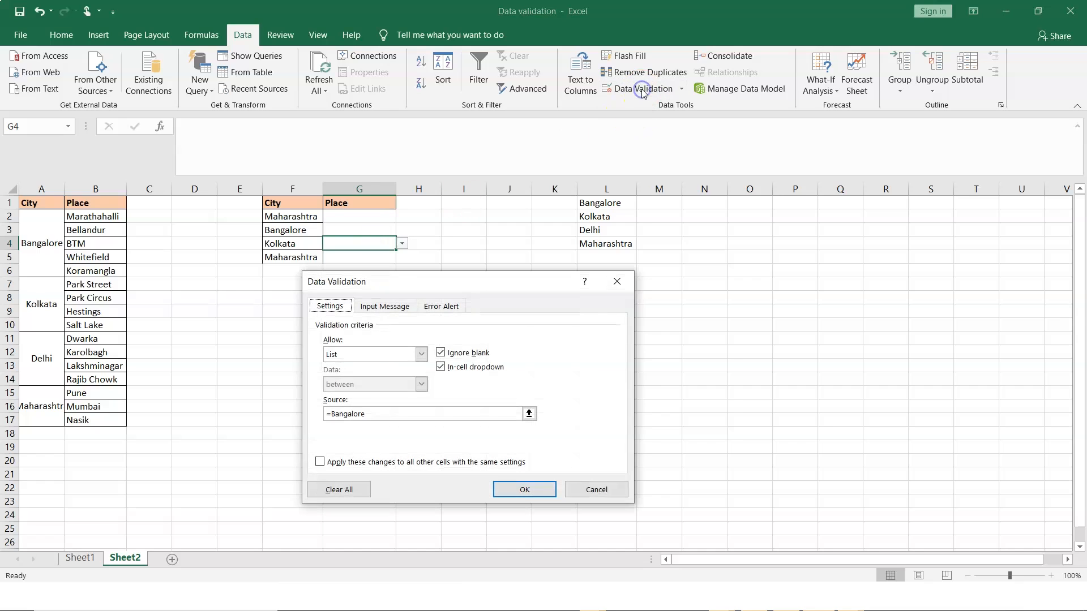
left_click(376, 413)
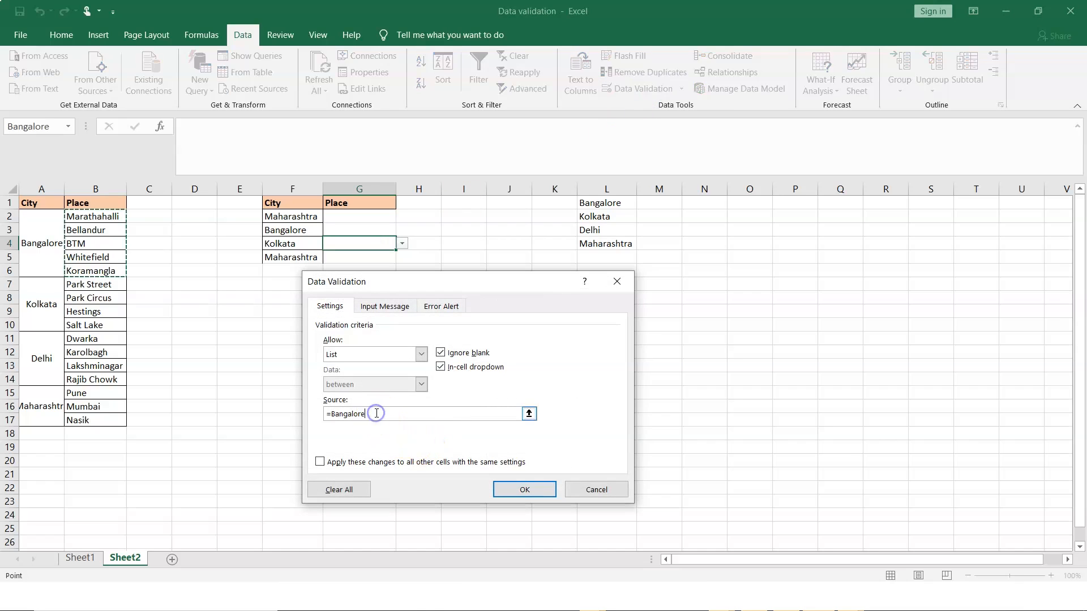
key("BackSpace")
key("BackSpace")
key("BackSpace")
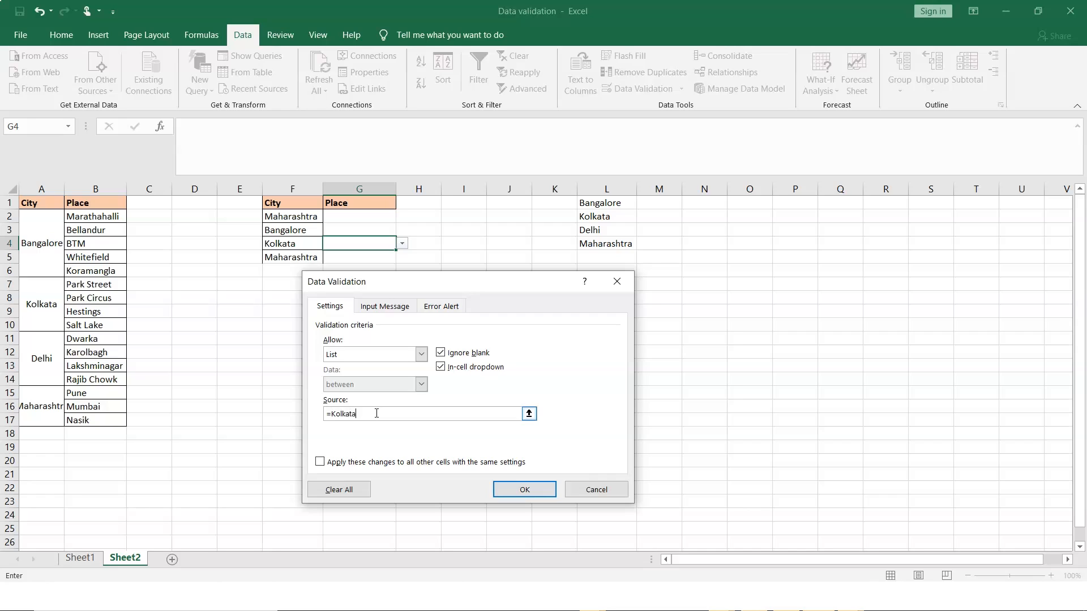
left_click(532, 488)
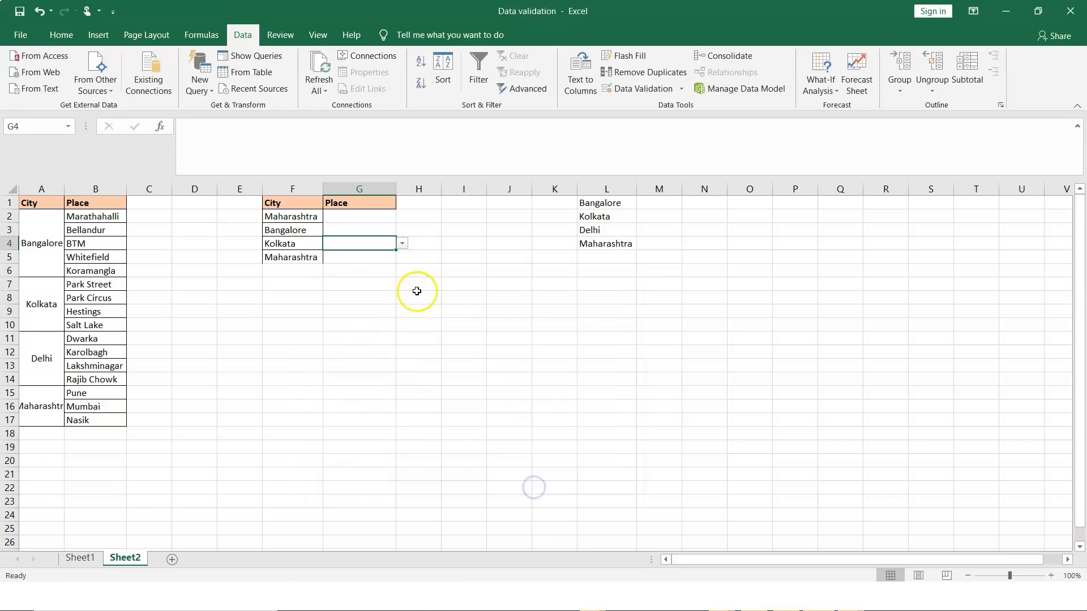
left_click(402, 244)
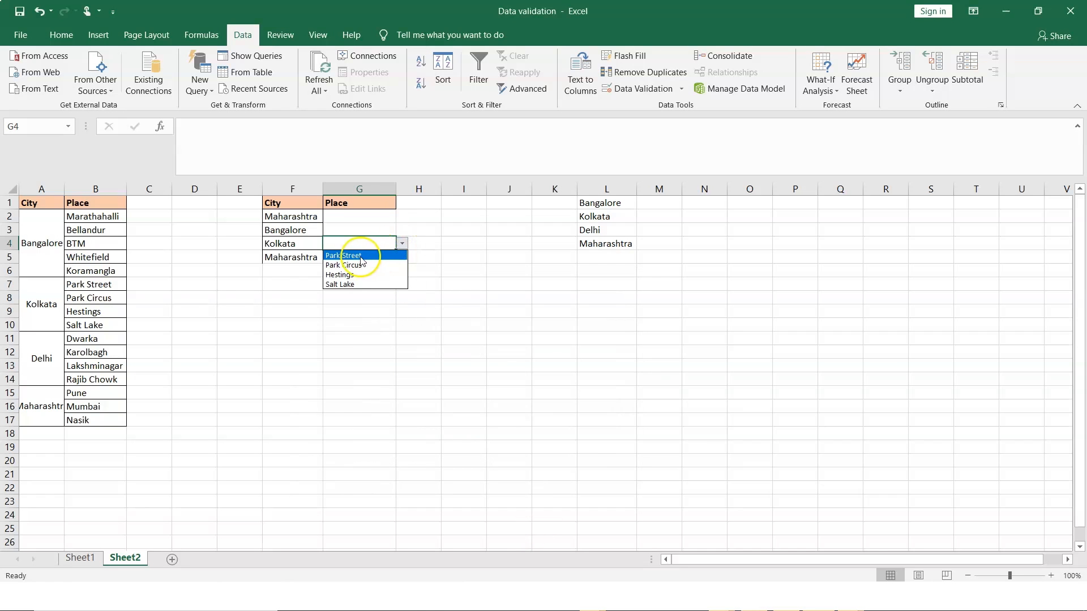
left_click(439, 262)
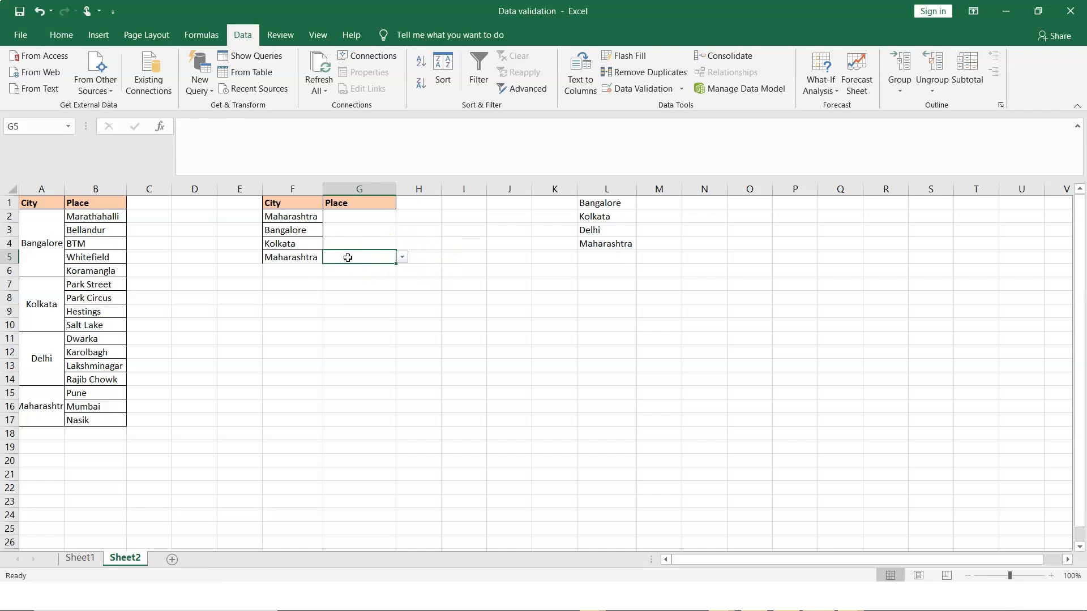
Choose Delhi as the city in cell F5
left_click(314, 259)
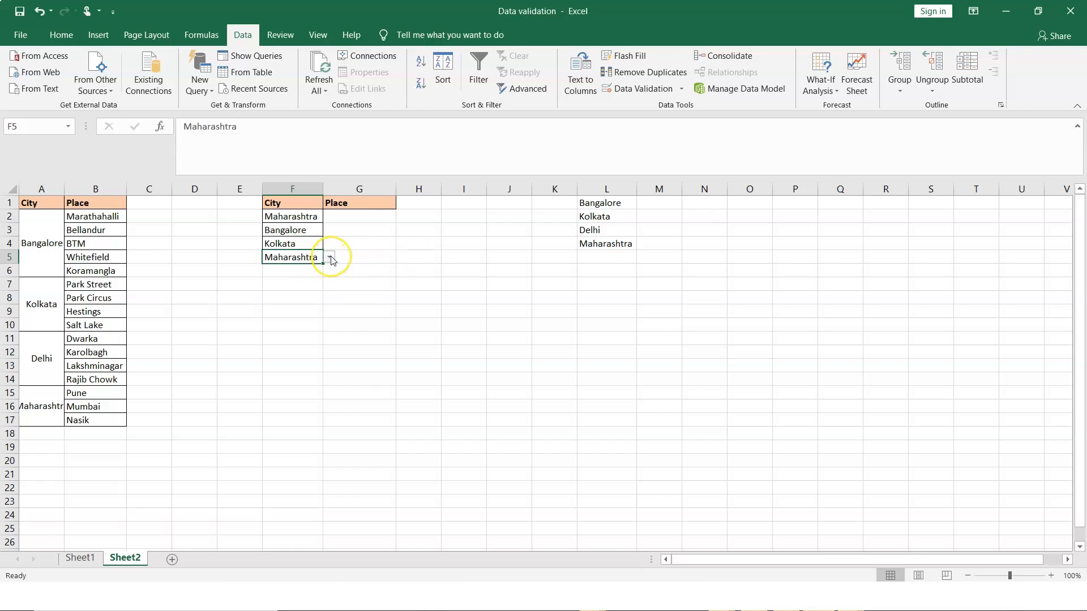
left_click(331, 259)
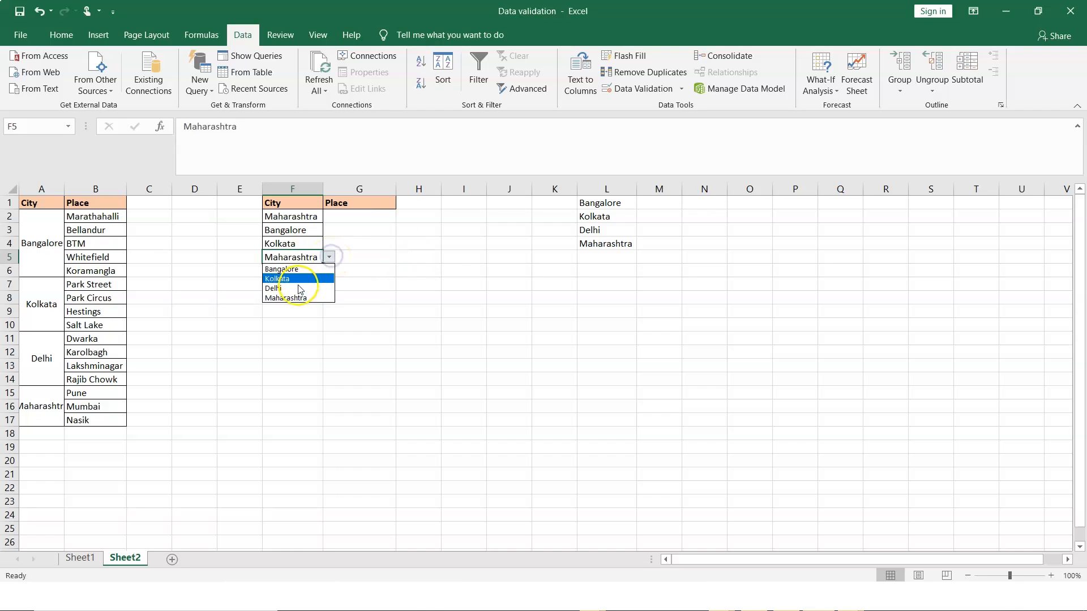
left_click(295, 287)
Set the source of cell G5's list validation to =Delhi and check its dropdown choices
left_click(350, 256)
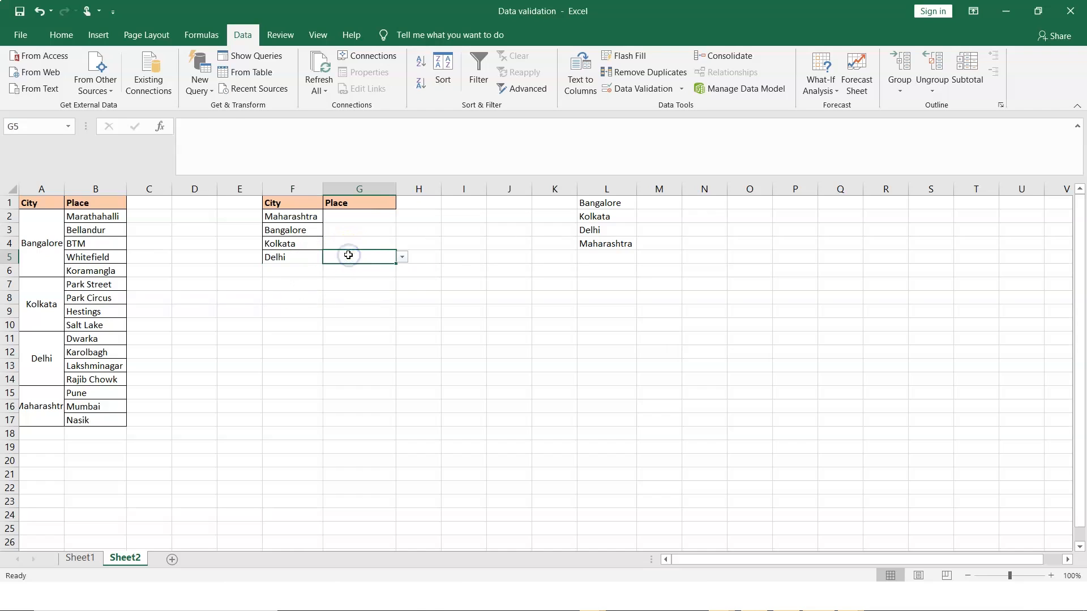
left_click(642, 86)
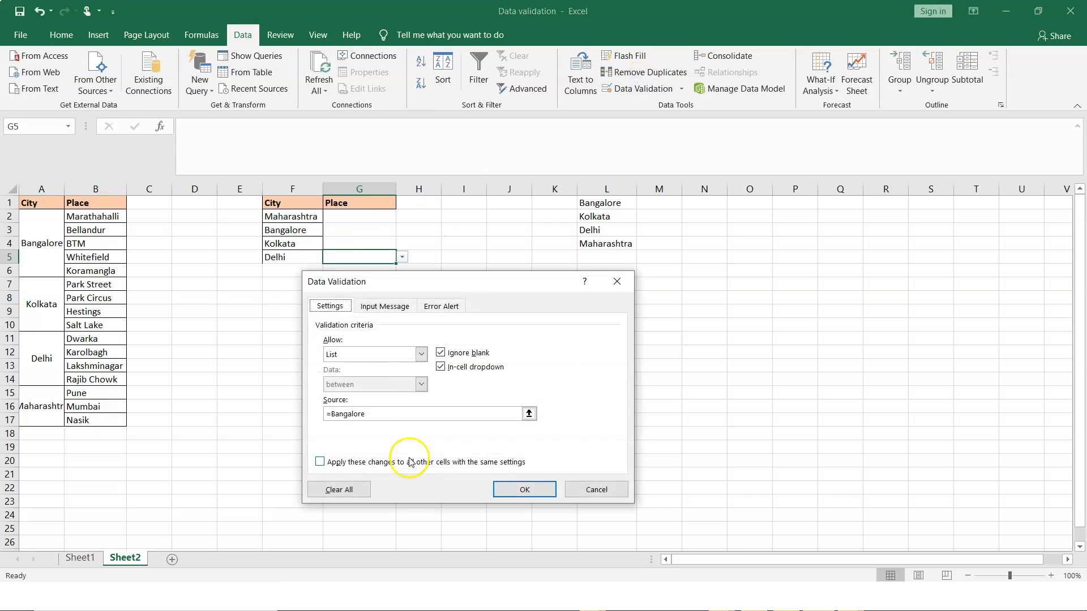
left_click(389, 413)
key("BackSpace")
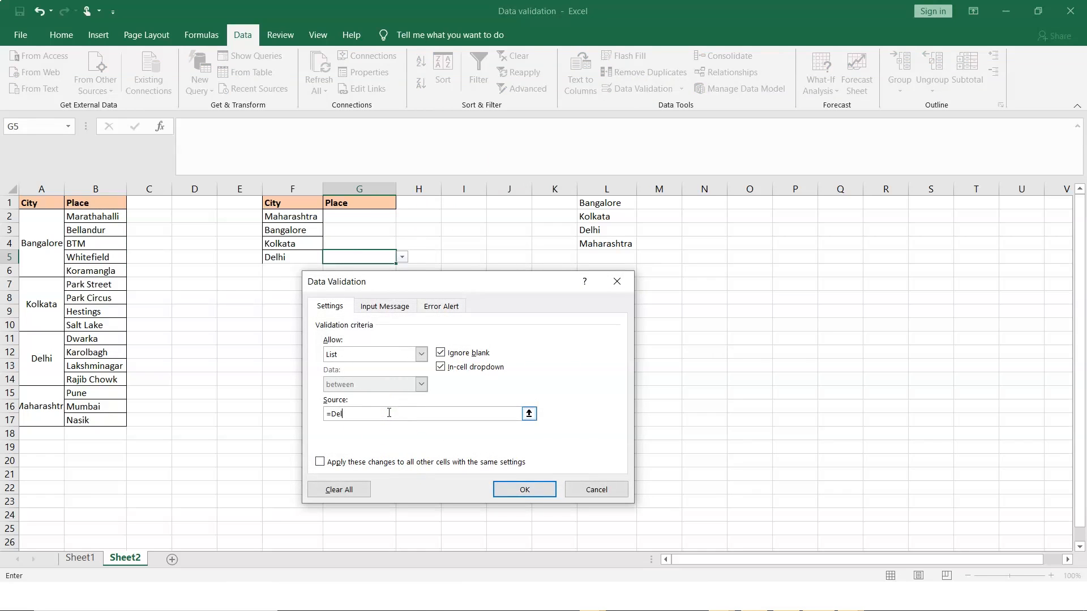
left_click(499, 487)
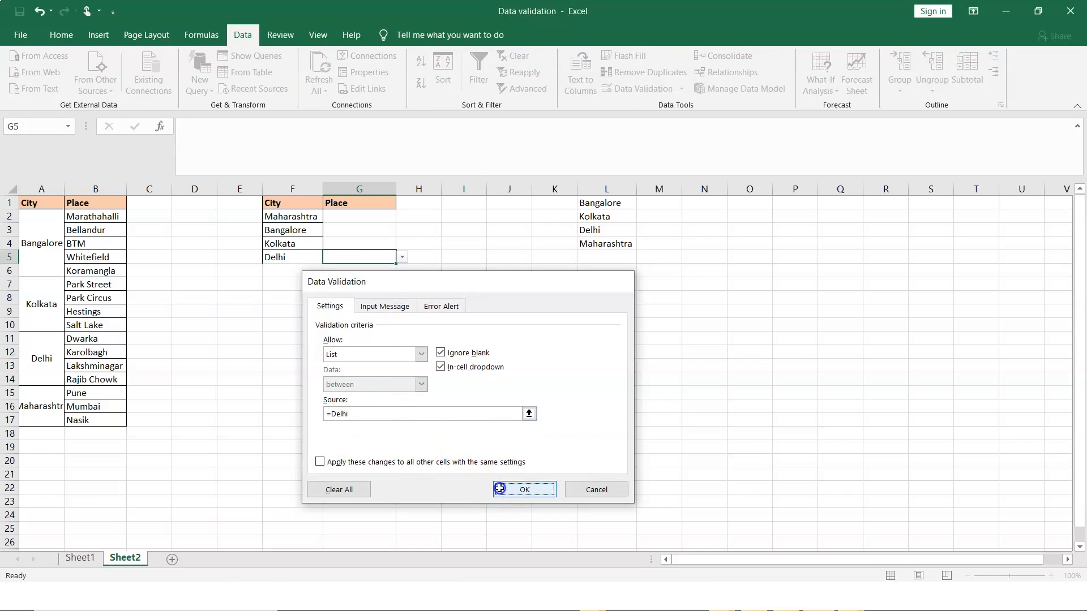
left_click(402, 258)
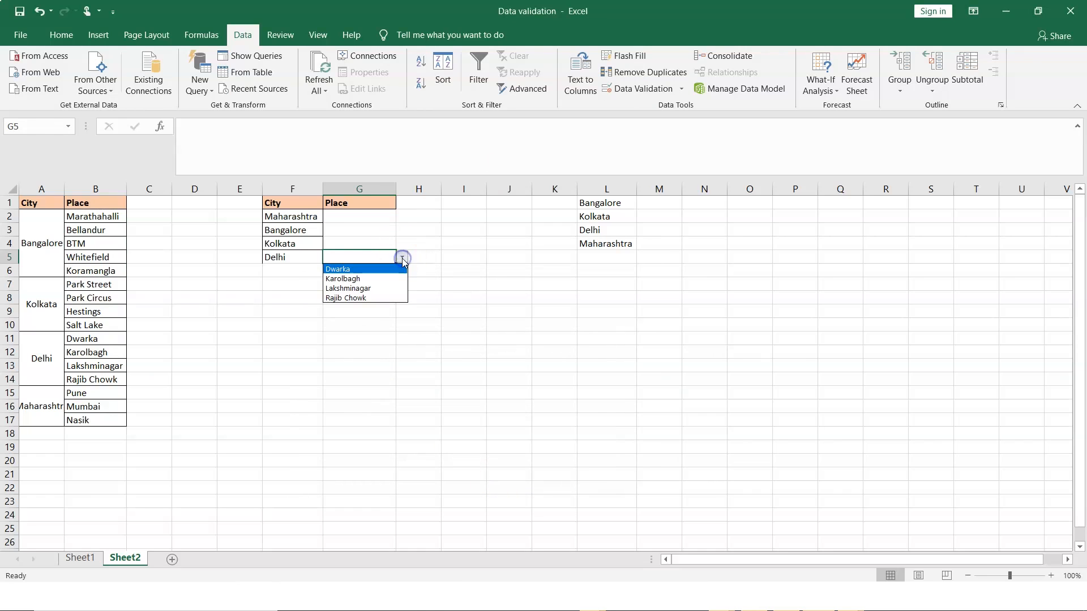
left_click(401, 257)
Review the source formula of Place cell G2's list validation again for comparison with the fixed-name sources
left_click(357, 219)
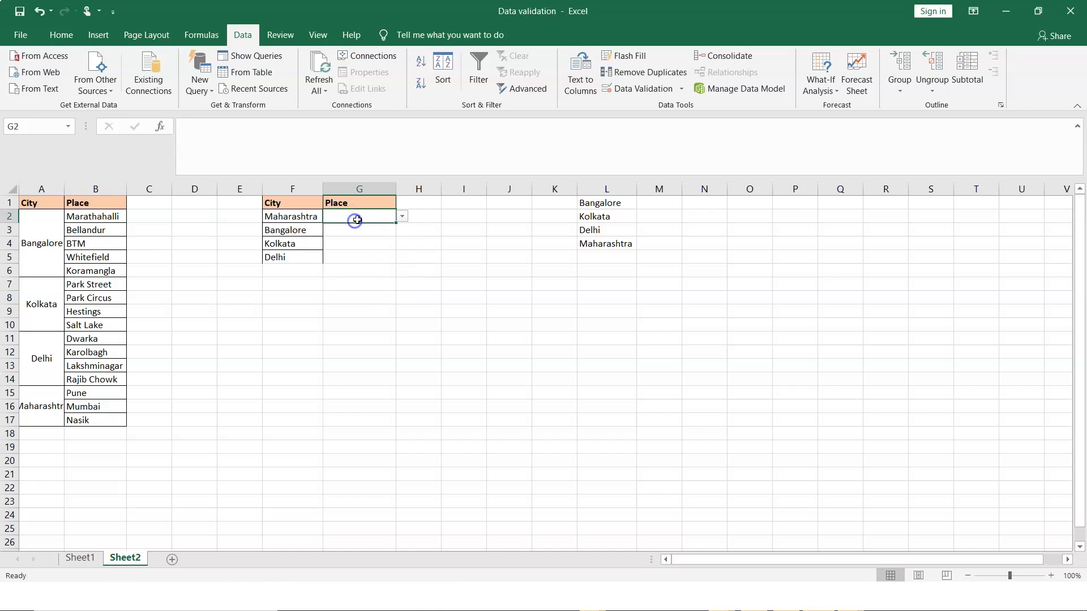
left_click(643, 88)
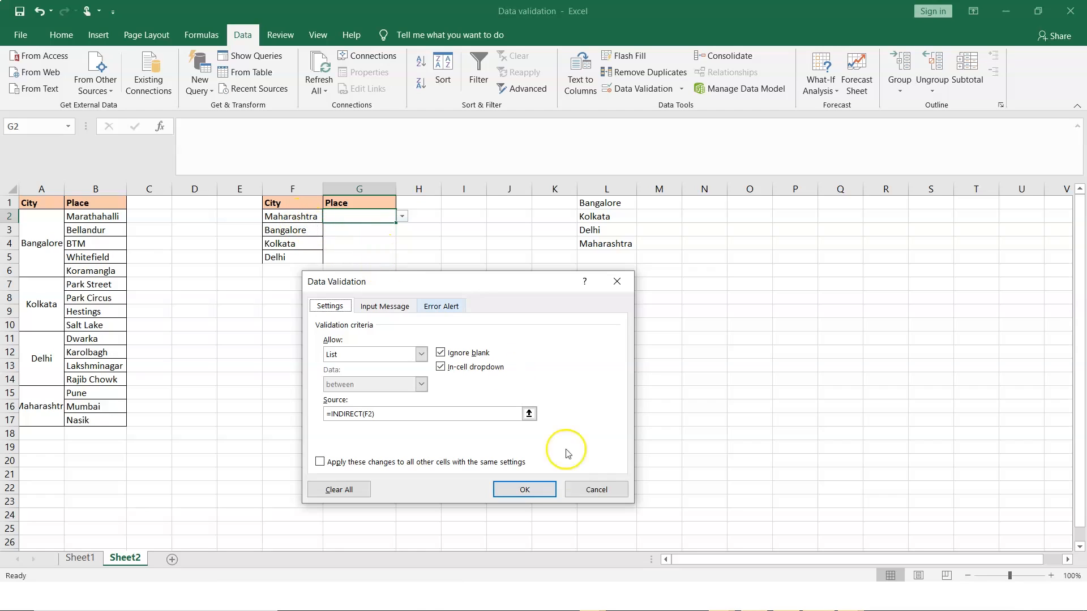
left_click(543, 488)
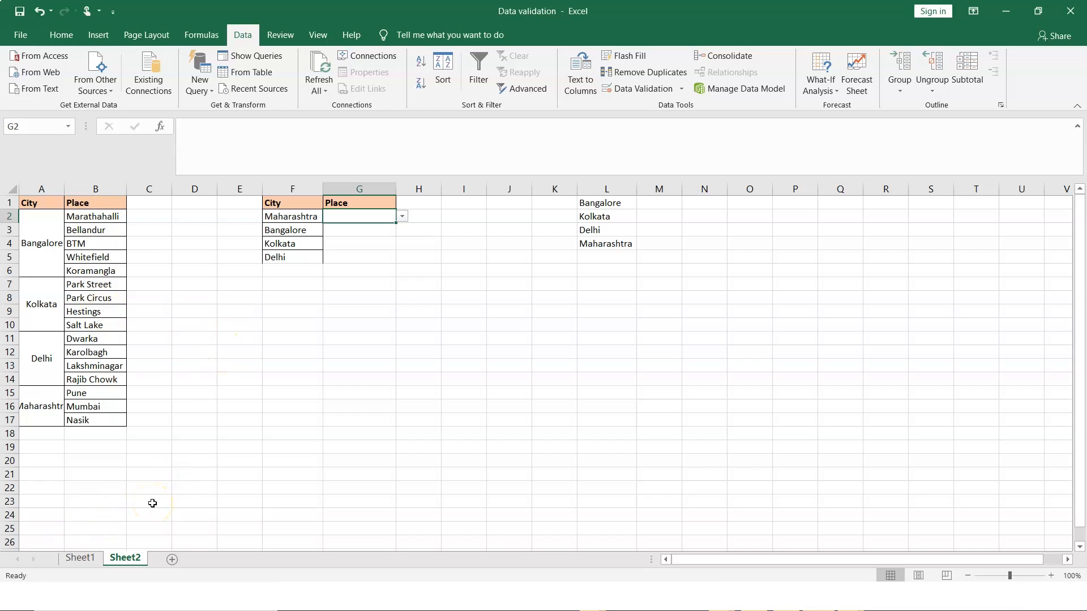
left_click(22, 584)
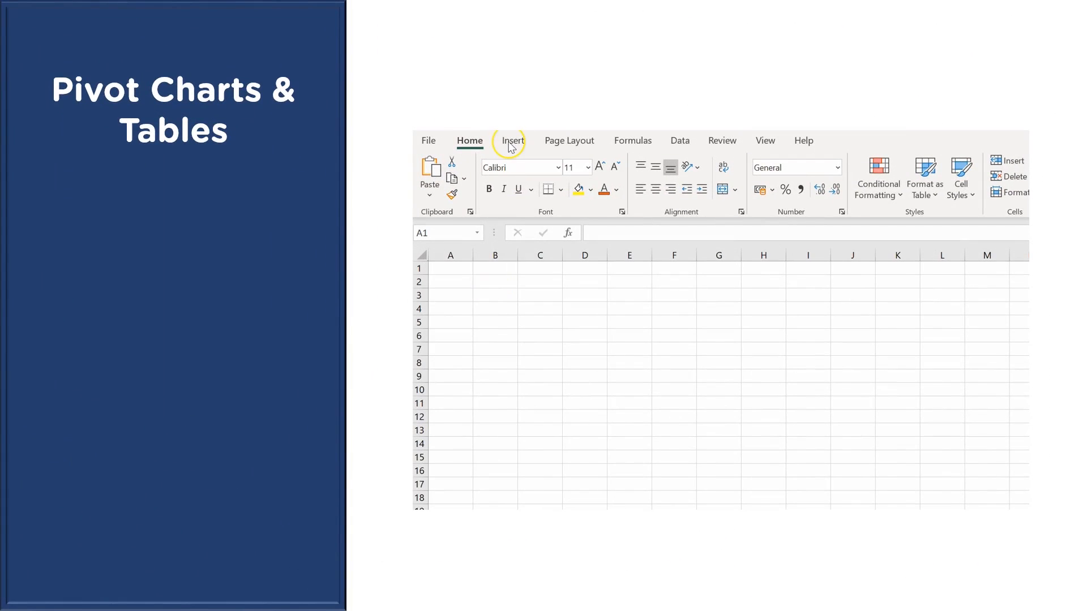
left_click(511, 142)
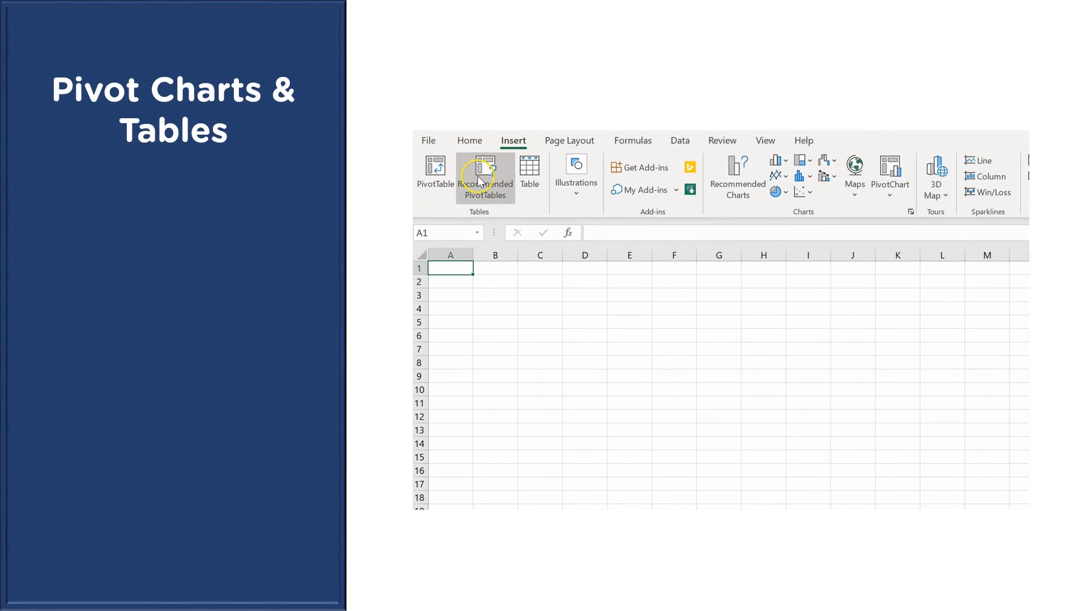
left_click(435, 178)
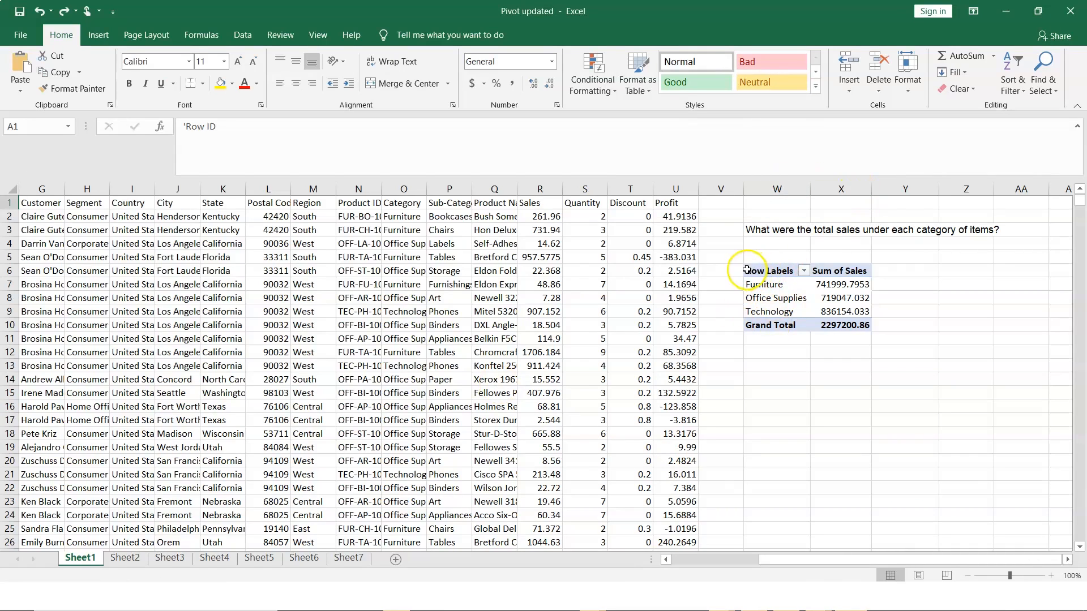
Inspect the Row Labels filter choices and the Sum of Sales header of the existing pivot table on Sheet1
left_click(804, 271)
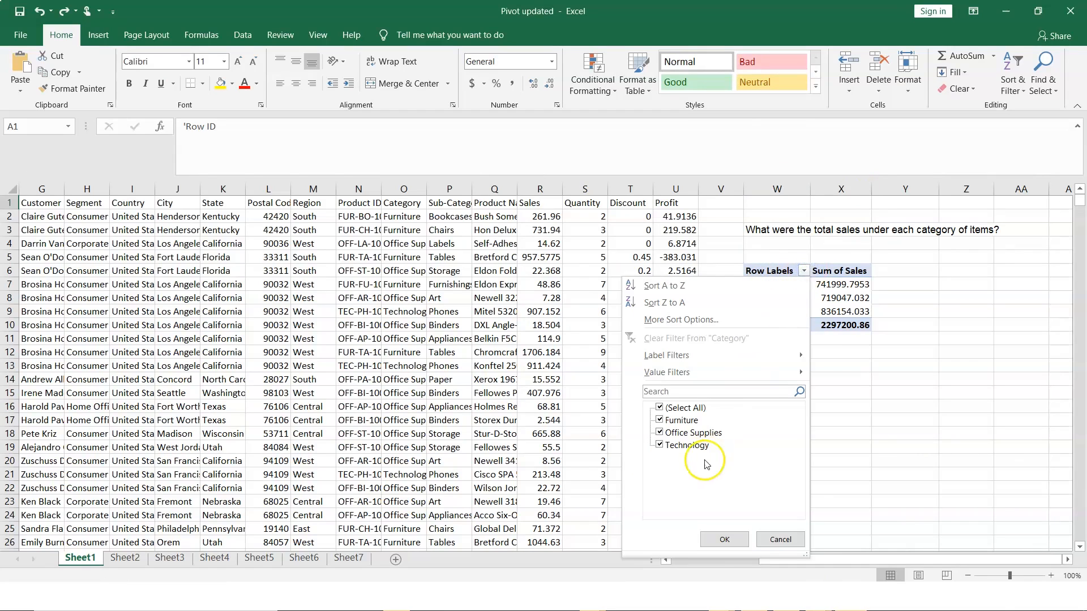
left_click(781, 540)
left_click(841, 271)
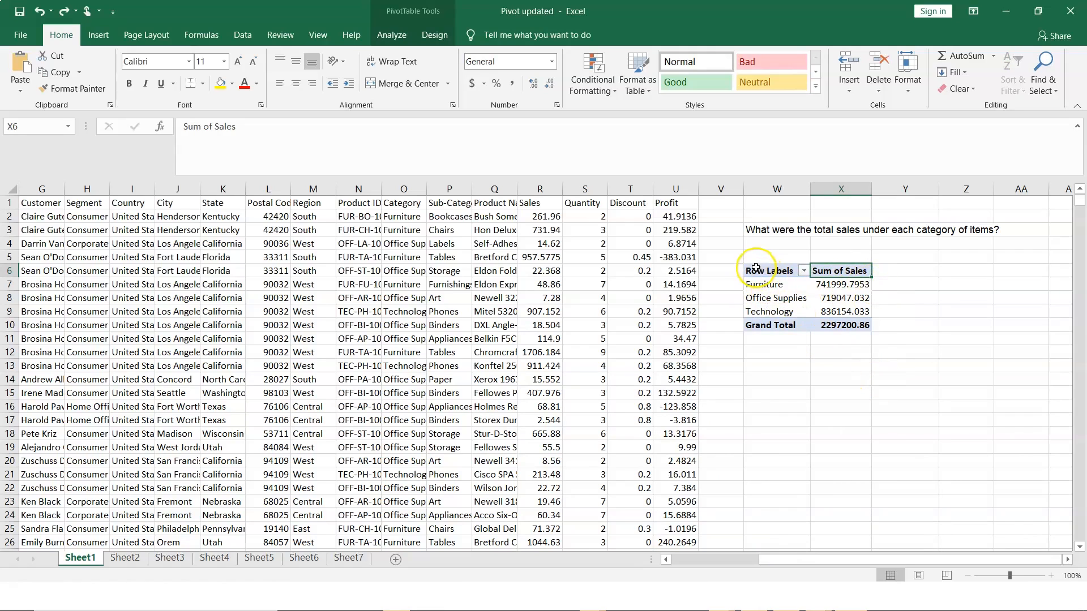
Delete the existing category sales pivot table in W6:X10 and make W6 the active cell
left_click_drag(755, 269, 848, 326)
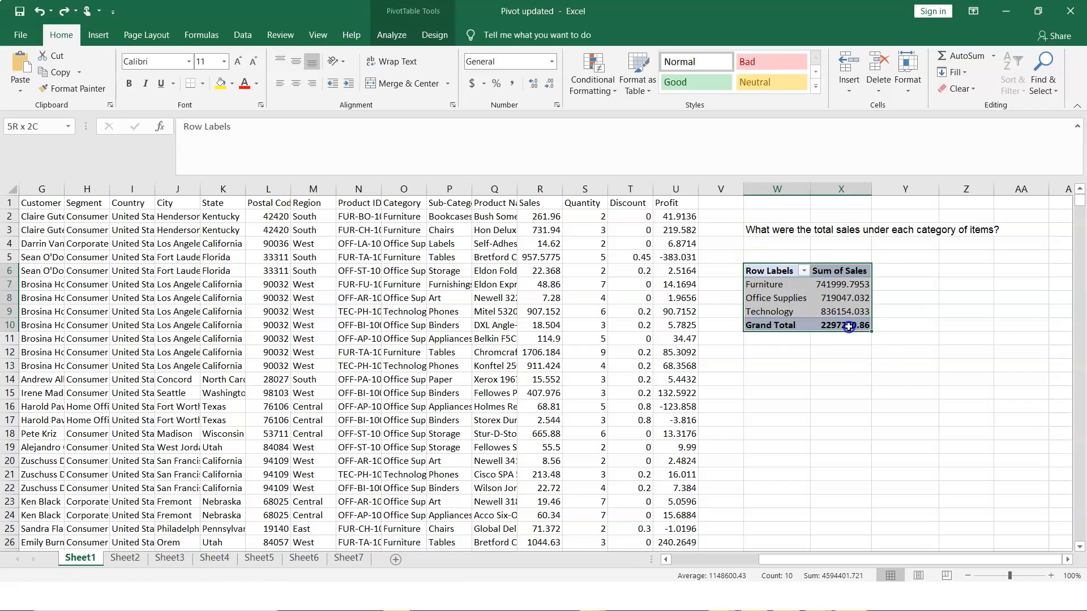
key("Delete")
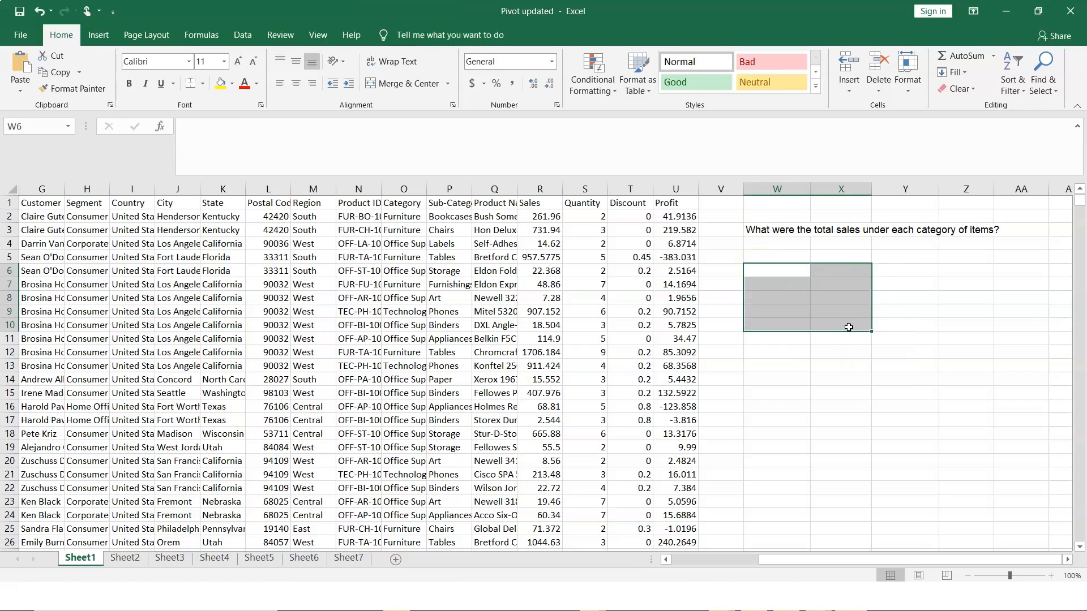
left_click(788, 268)
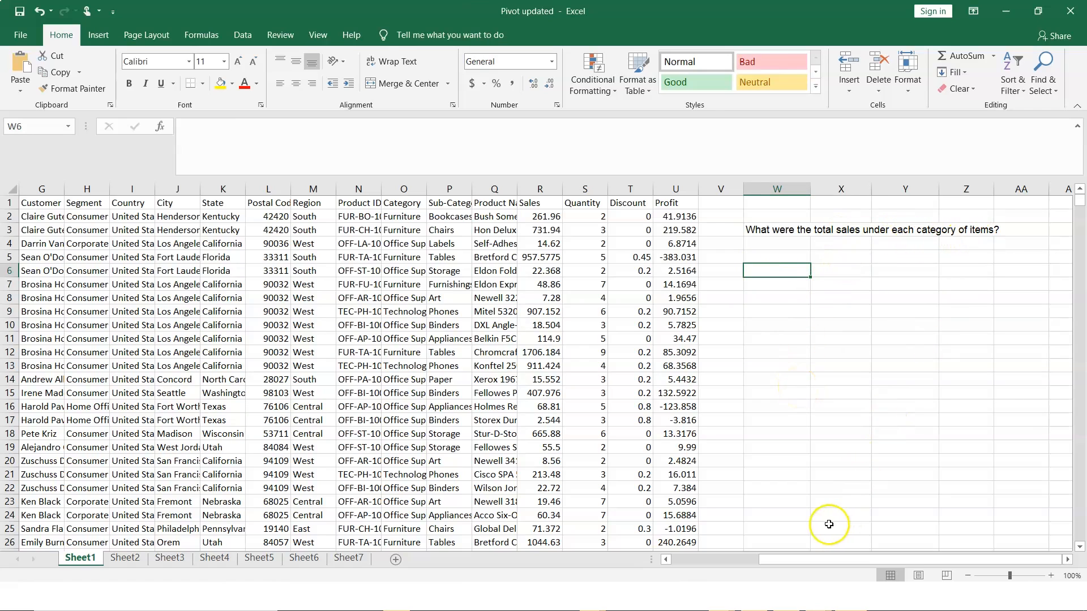
Examine the extent of Sheet1's source data, going from the Row ID header to its last column and last row and back
left_click(691, 562)
left_click(690, 561)
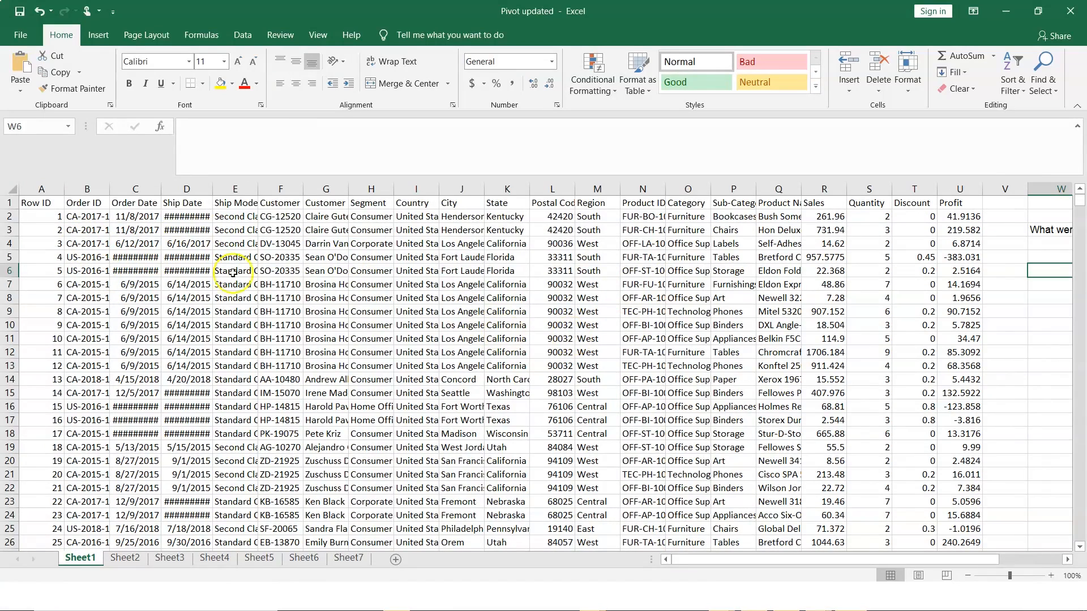
left_click(41, 202)
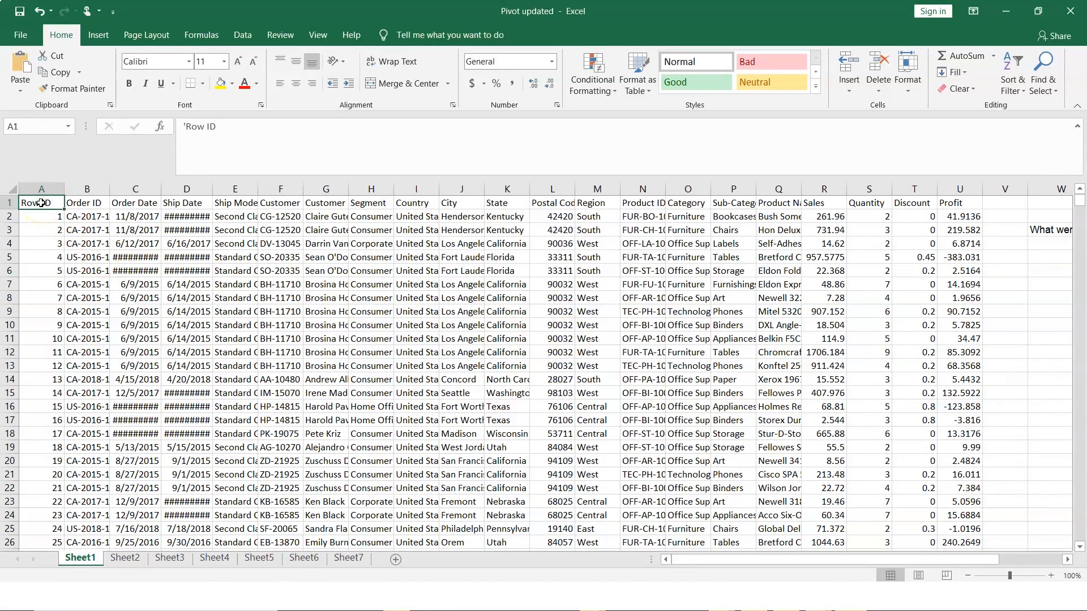
key("ctrl+Right")
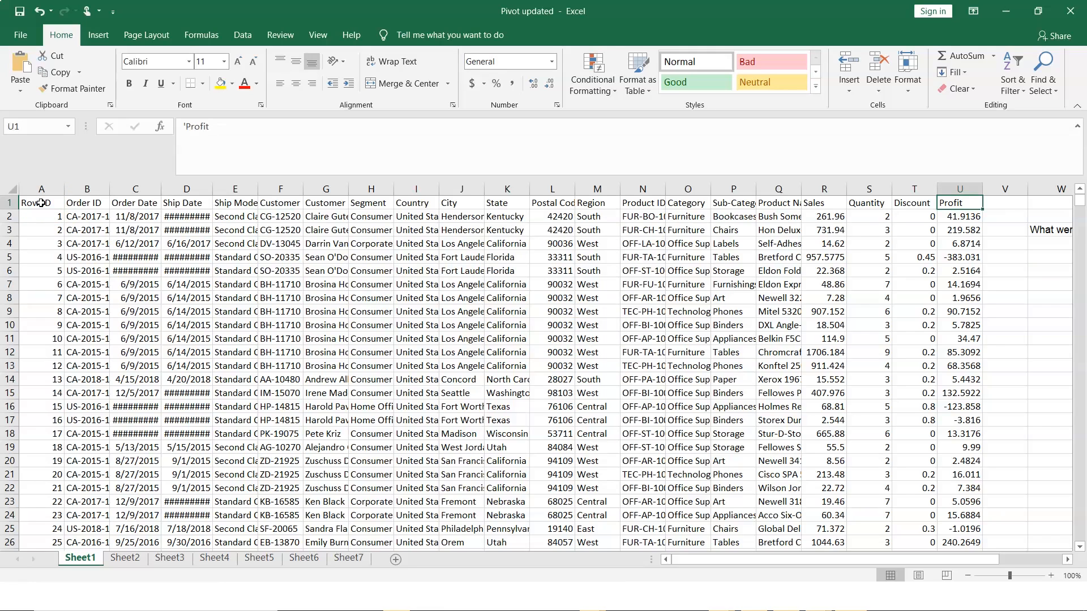
key("ctrl+Left")
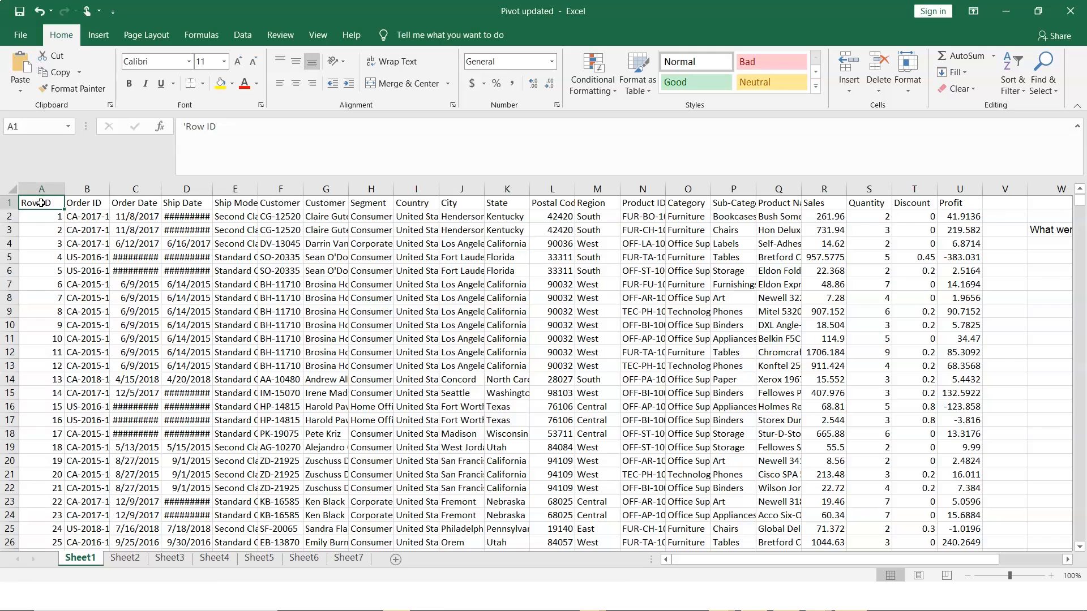
key("ctrl+Down")
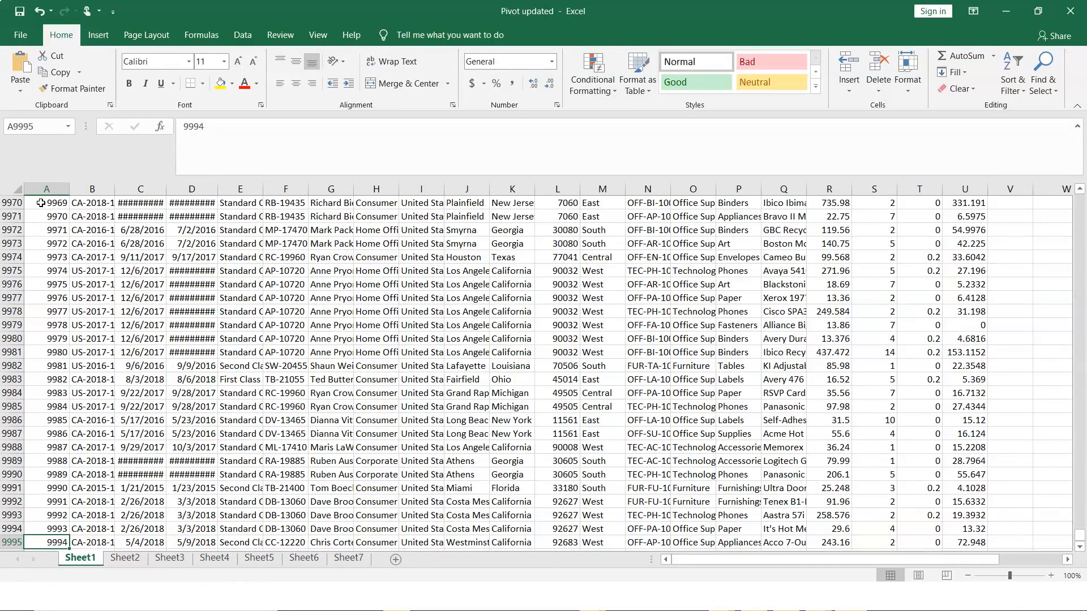
key("ctrl+Up")
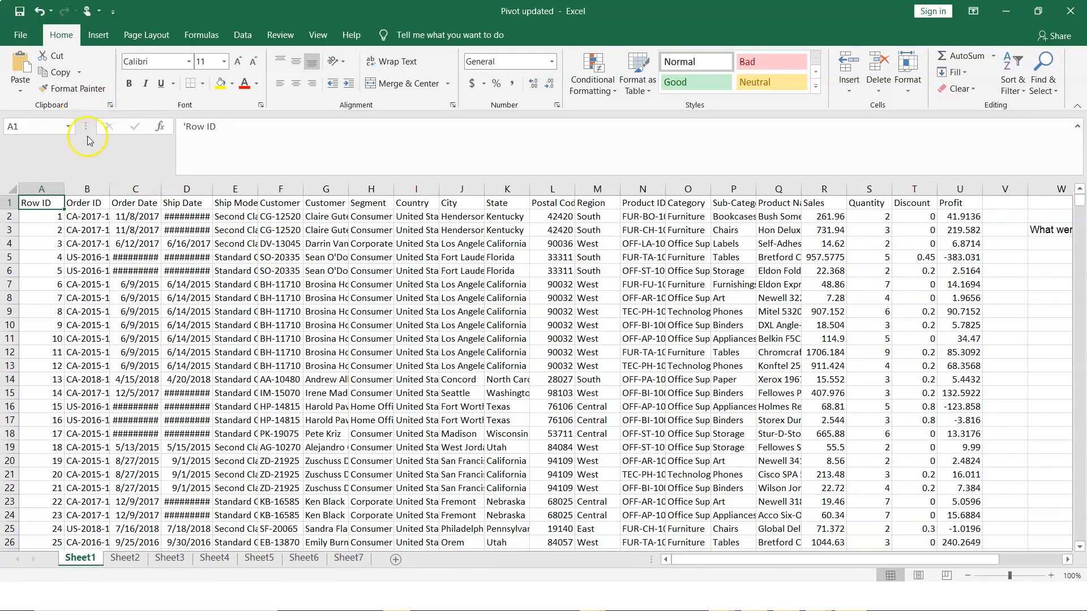
Create a pivot table from Sheet1!$A$1:$U$9995 on the existing worksheet at location Sheet1!$W$6
left_click(98, 35)
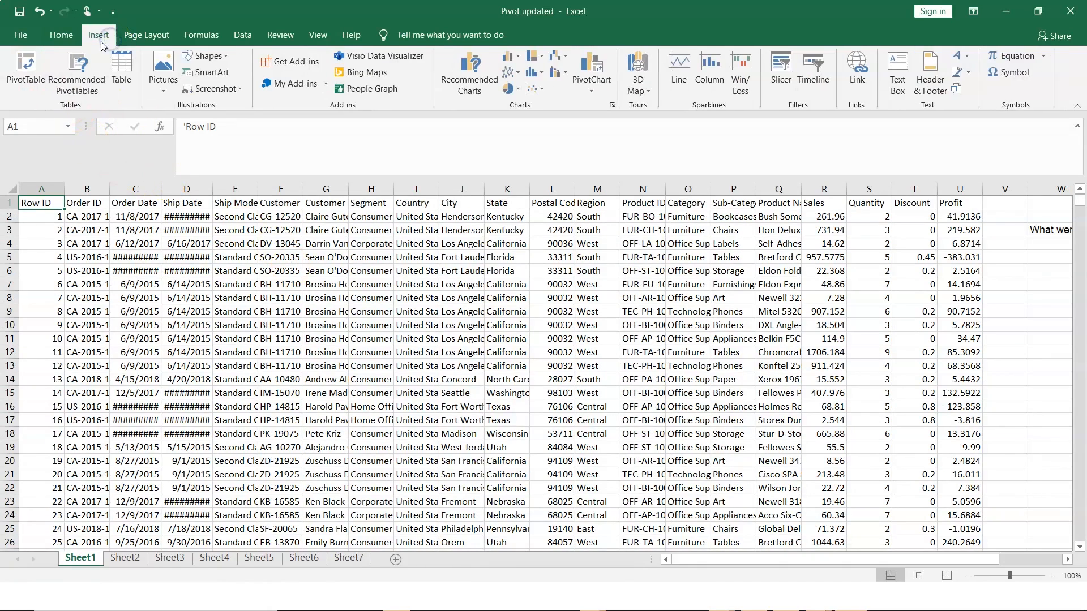
left_click(33, 73)
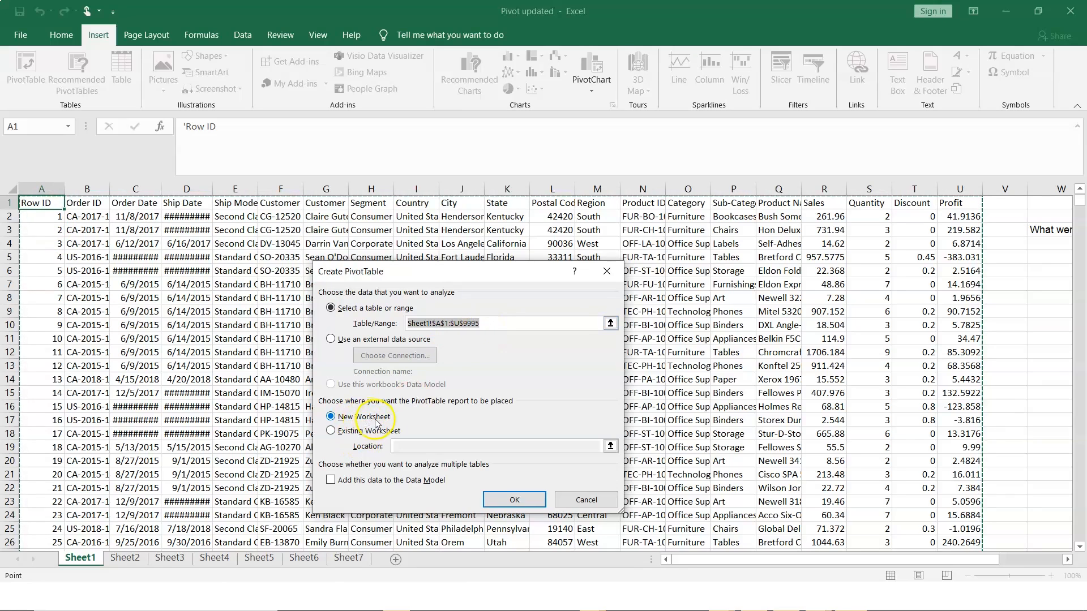
left_click(331, 432)
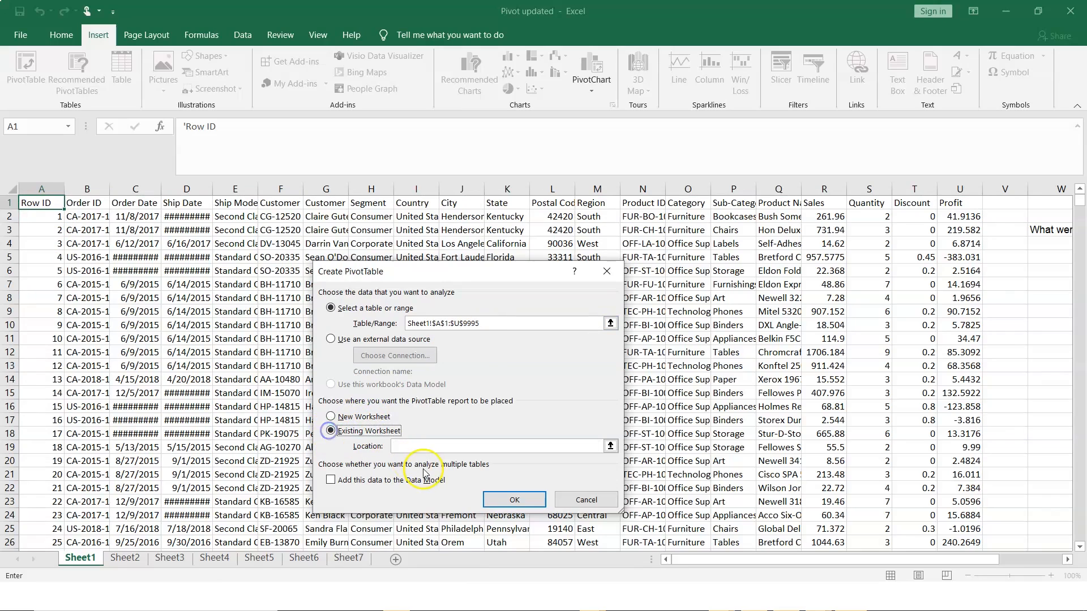
left_click(610, 446)
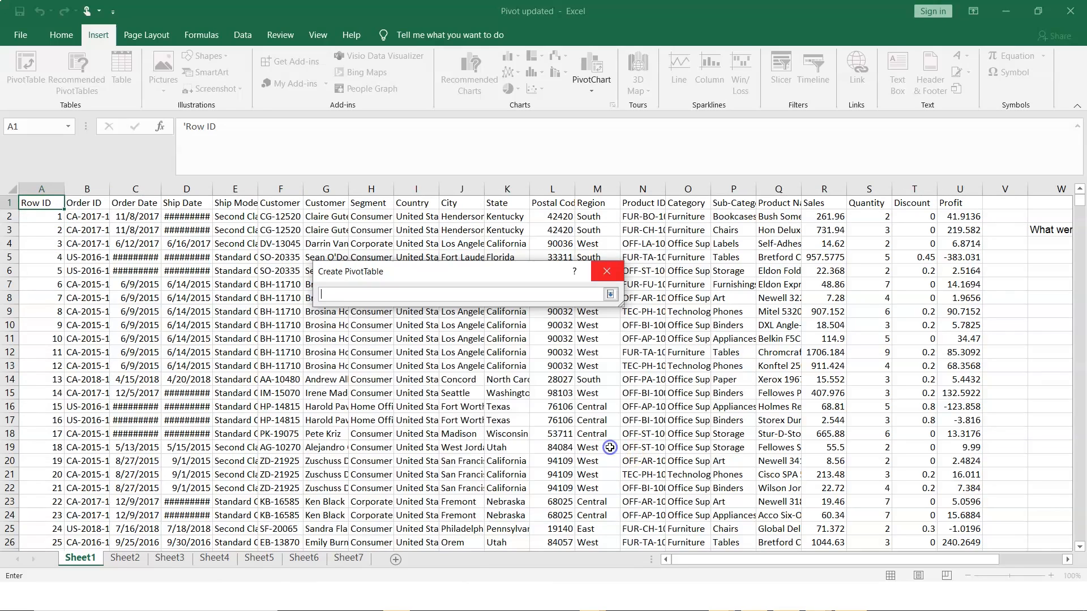
left_click_drag(894, 561, 943, 560)
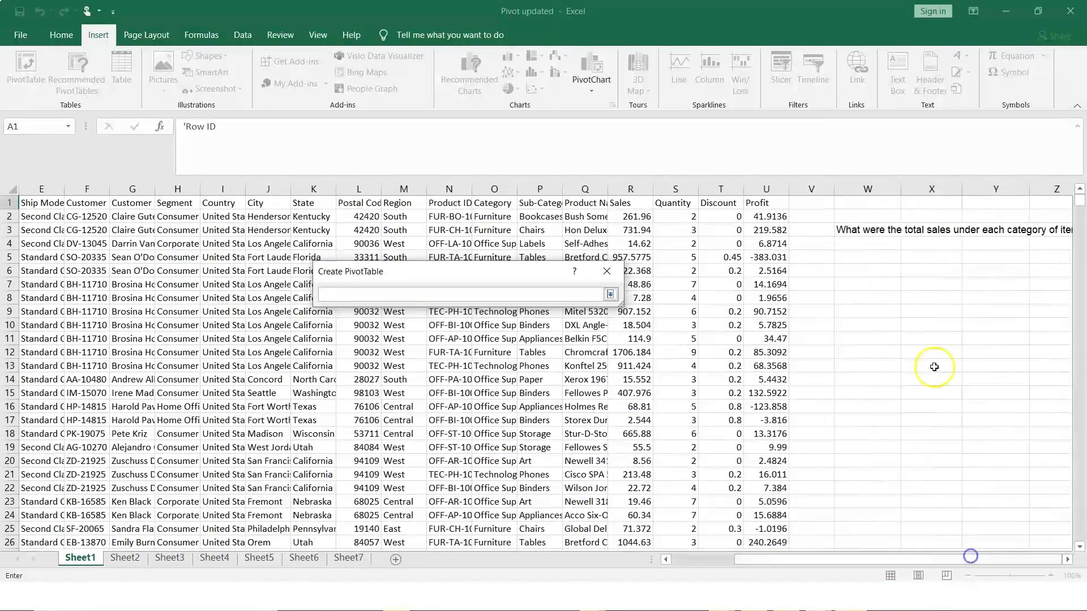
left_click(866, 271)
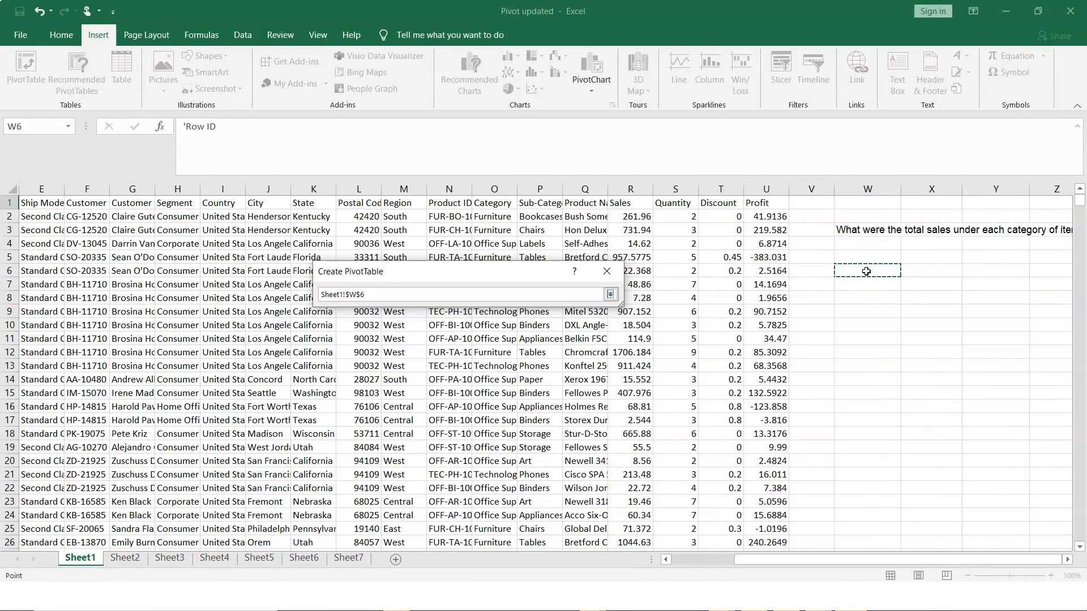
left_click(708, 446)
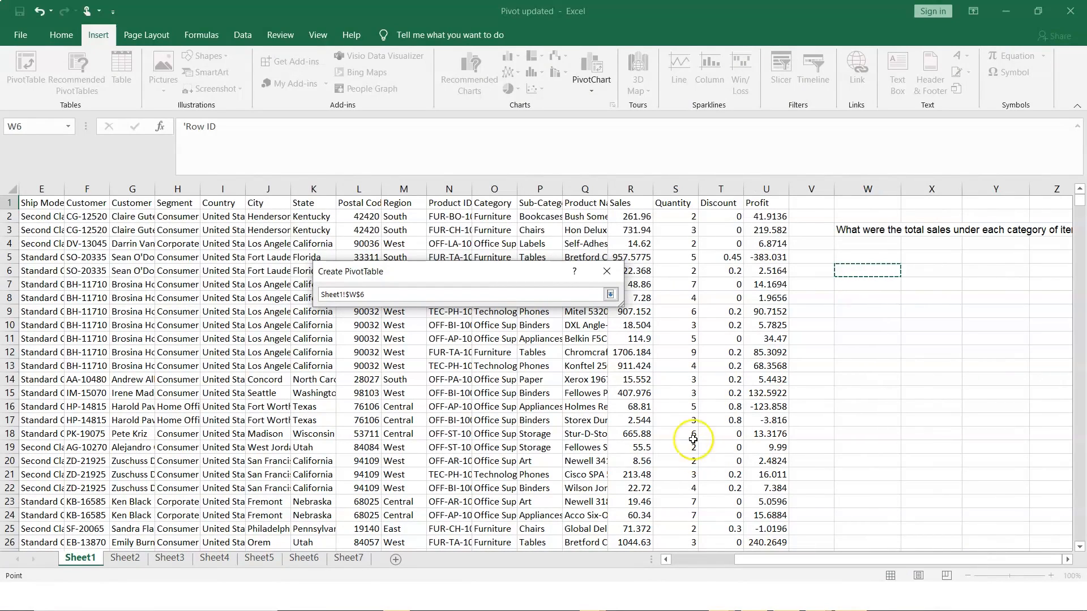
left_click(607, 274)
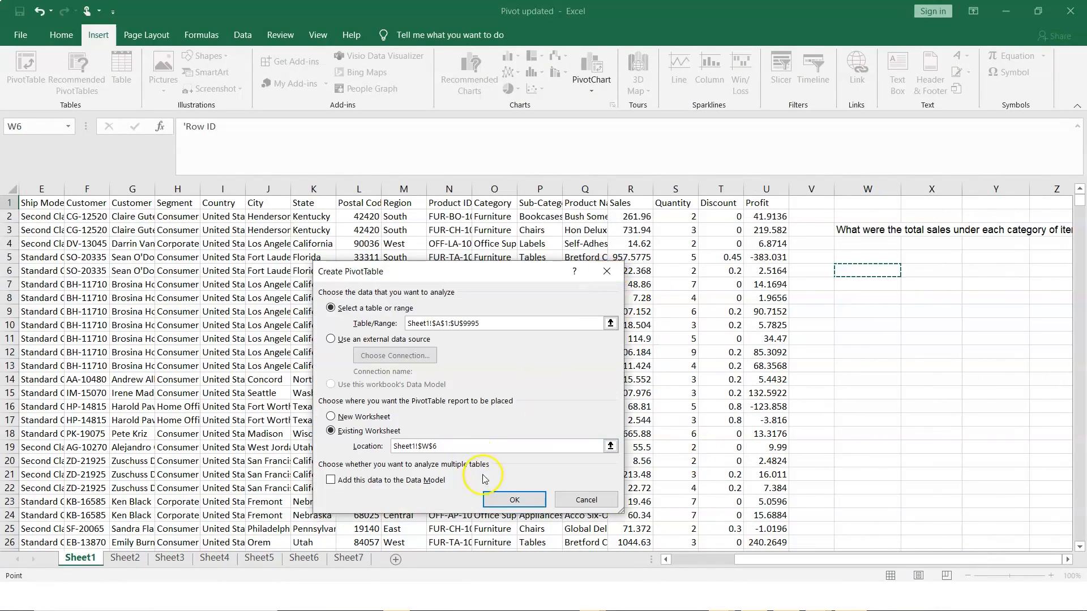
left_click(506, 501)
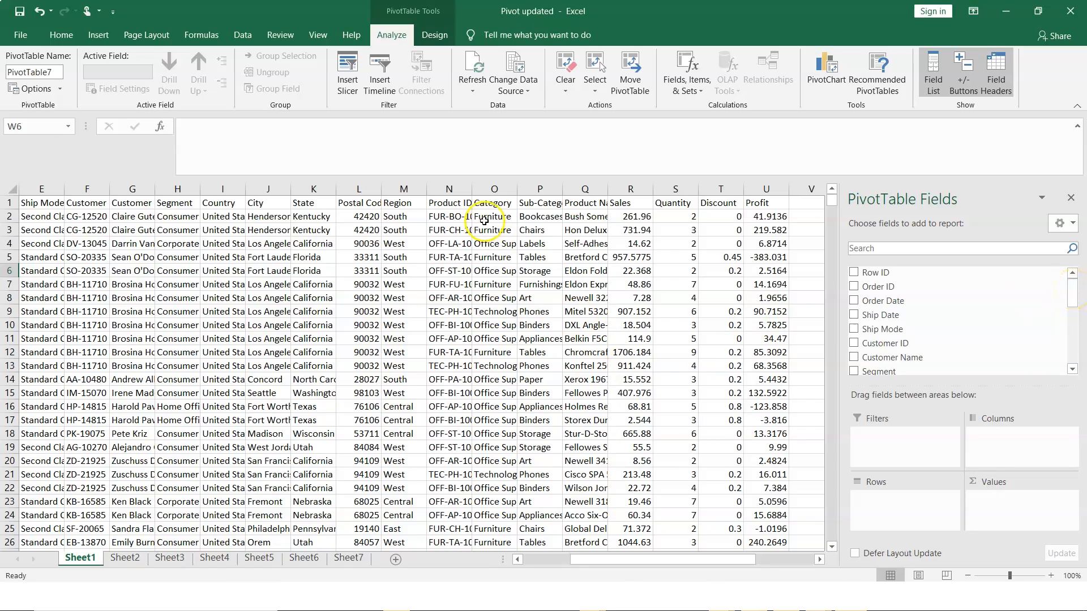
Add Category as the pivot table's rows and Sales as its summed values, and close the field list
left_click_drag(1071, 286, 1072, 335)
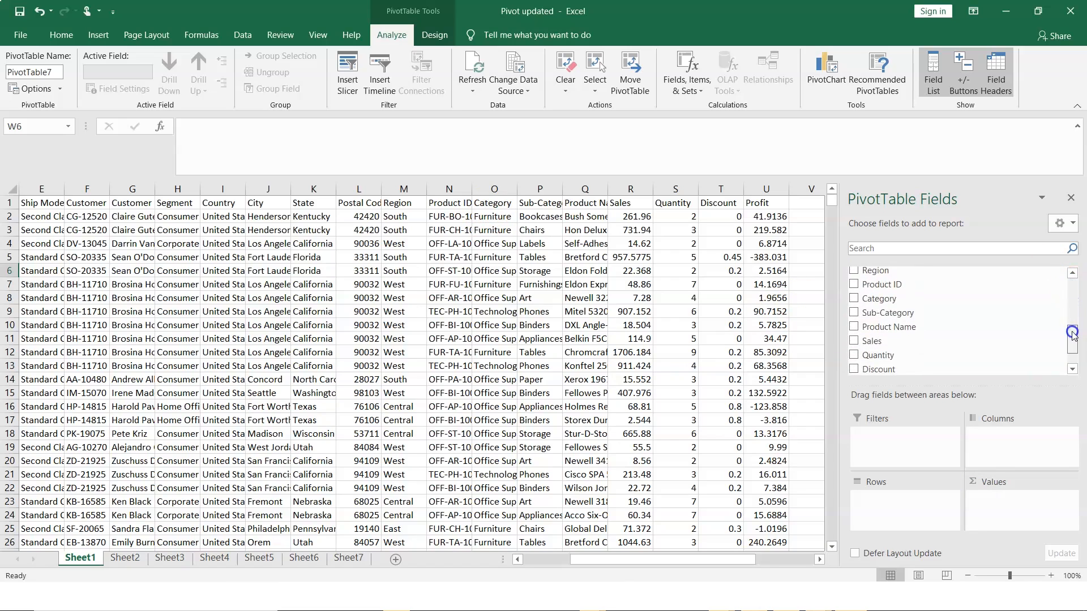
left_click(854, 298)
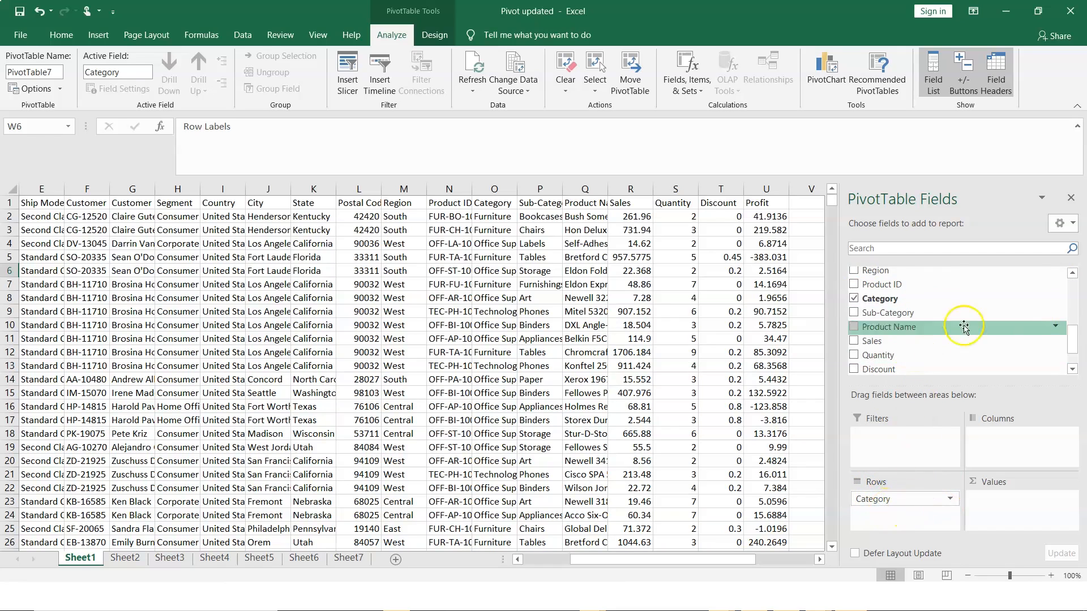
left_click(853, 341)
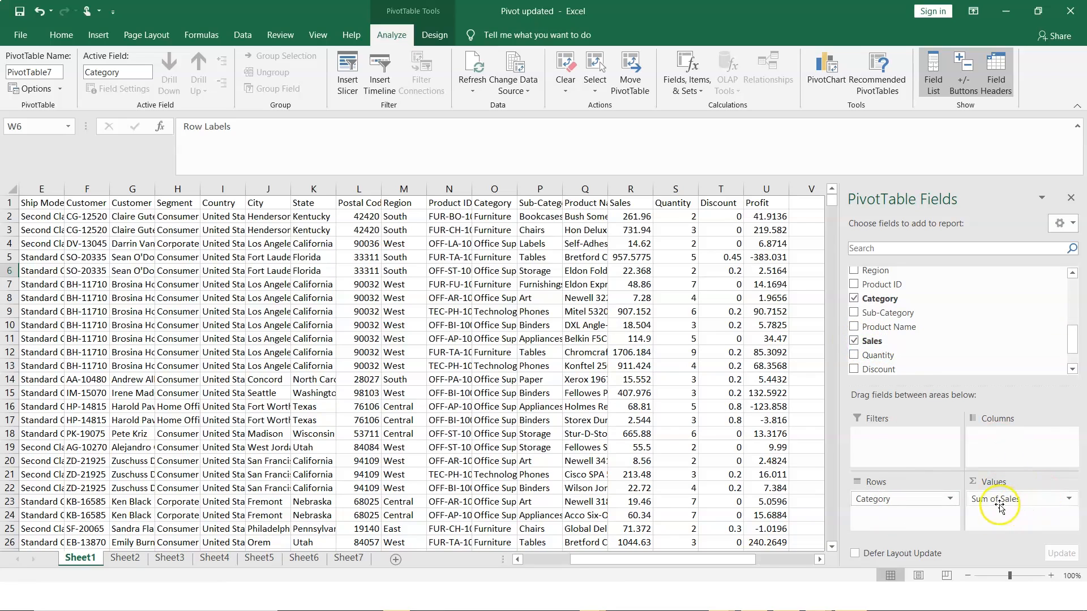
left_click(1071, 198)
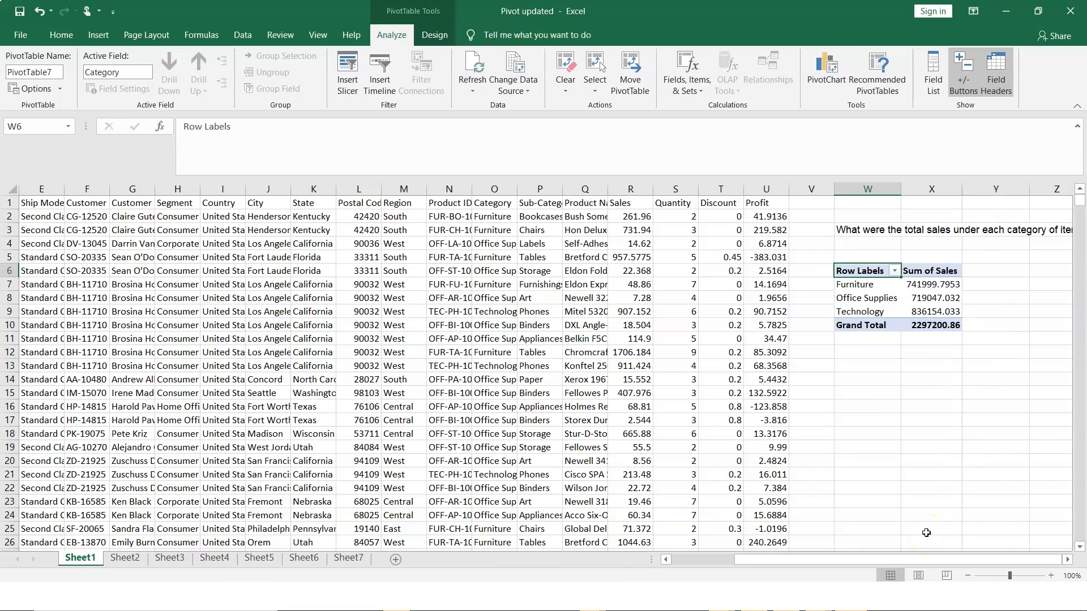
Review the new pivot table's category filter choices without changing them, and view its results beside the question on total sales
left_click(895, 271)
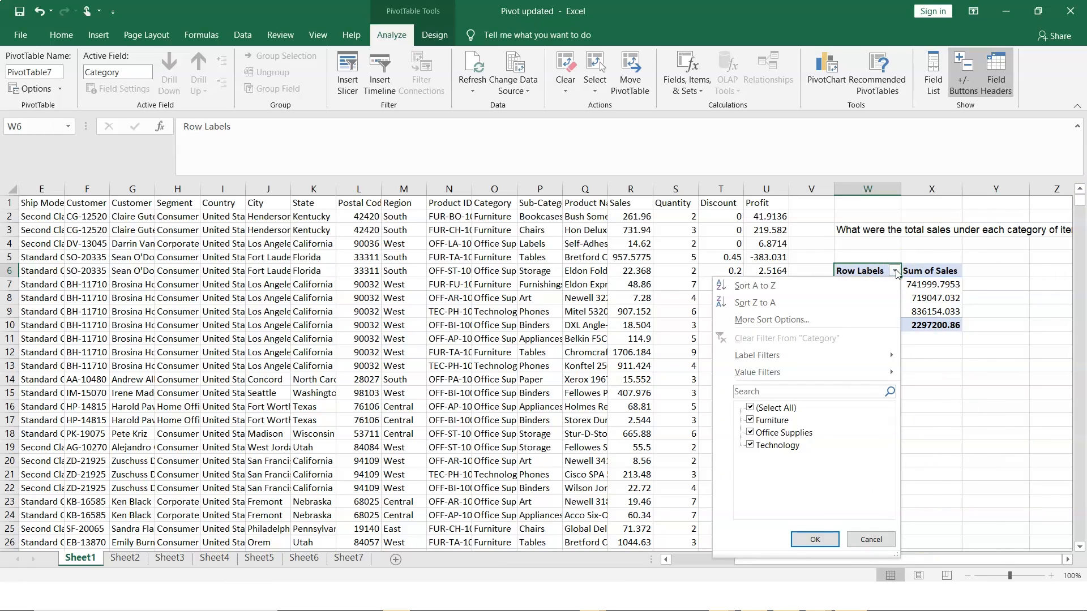
left_click(867, 539)
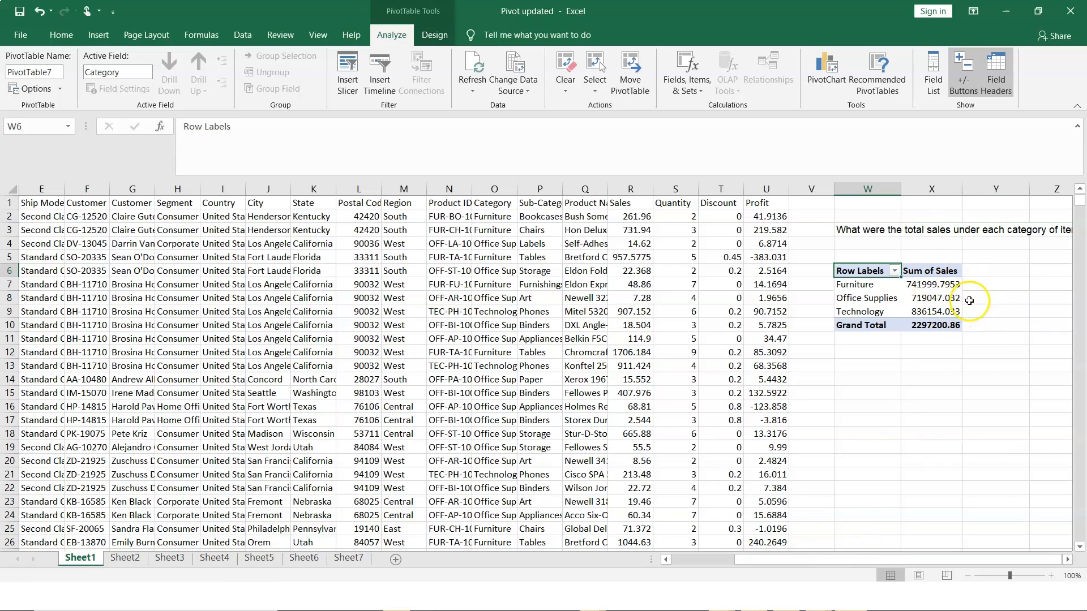
left_click(1067, 559)
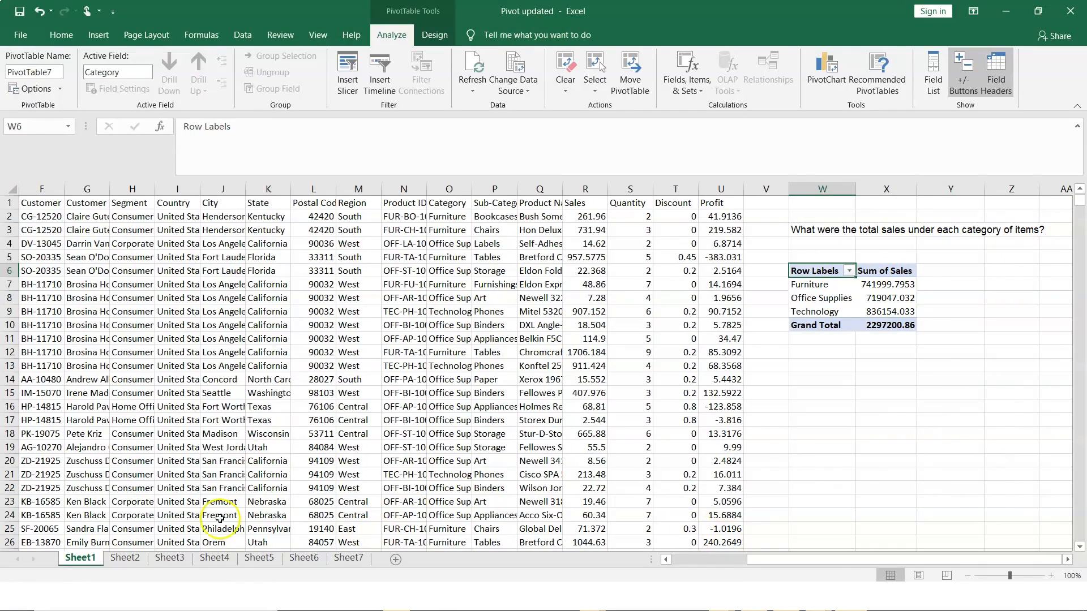
Open Sheet2 and examine how far its source data extends in rows and columns, returning to cell A1
left_click(125, 559)
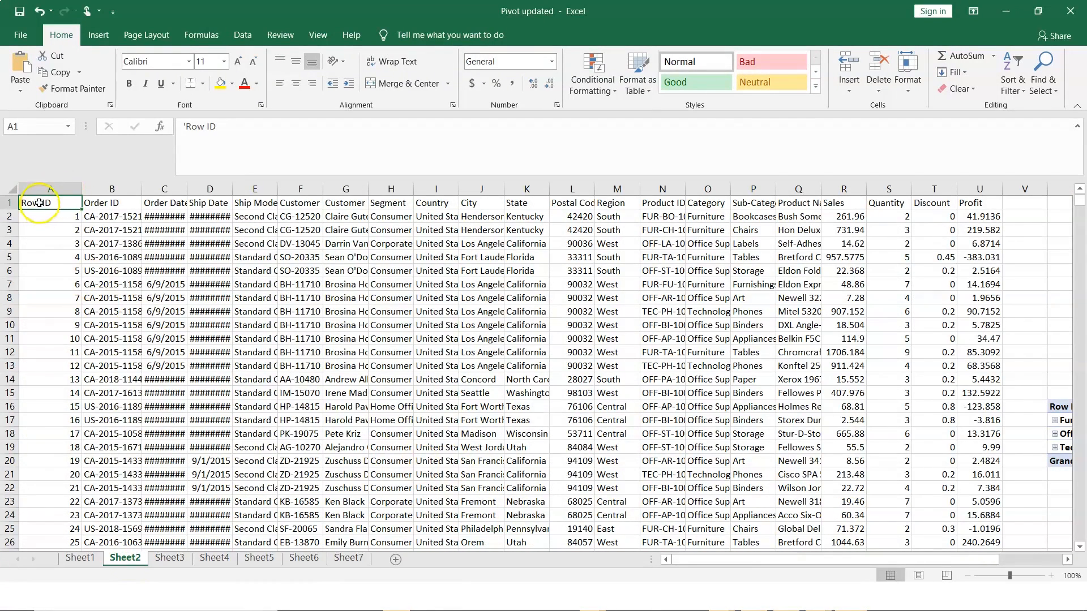
key("ctrl+Down")
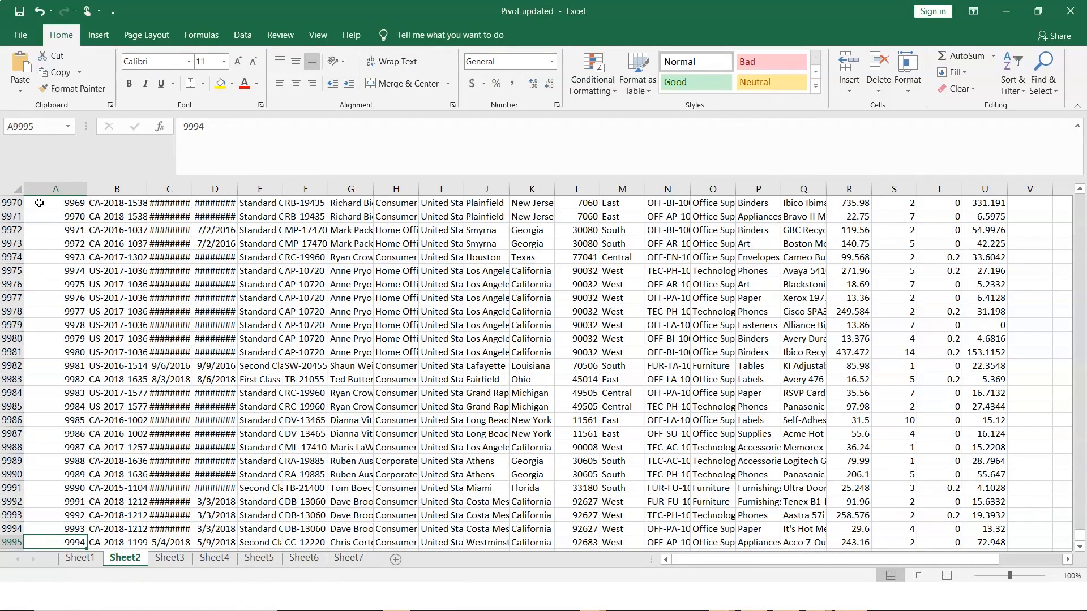
key("ctrl+Up")
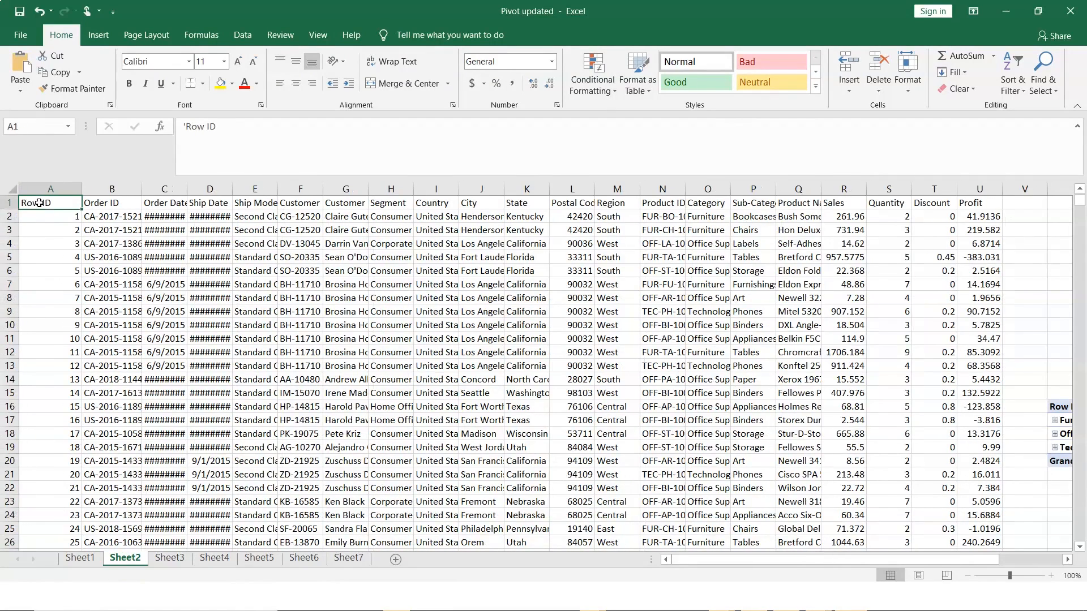
key("ctrl+Right")
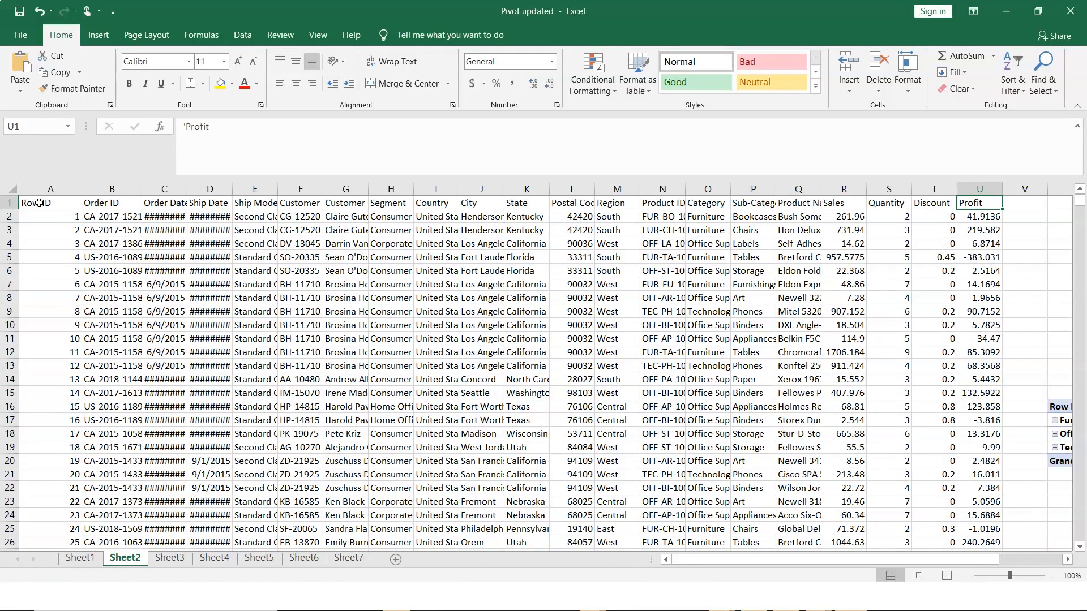
key("ctrl+Left")
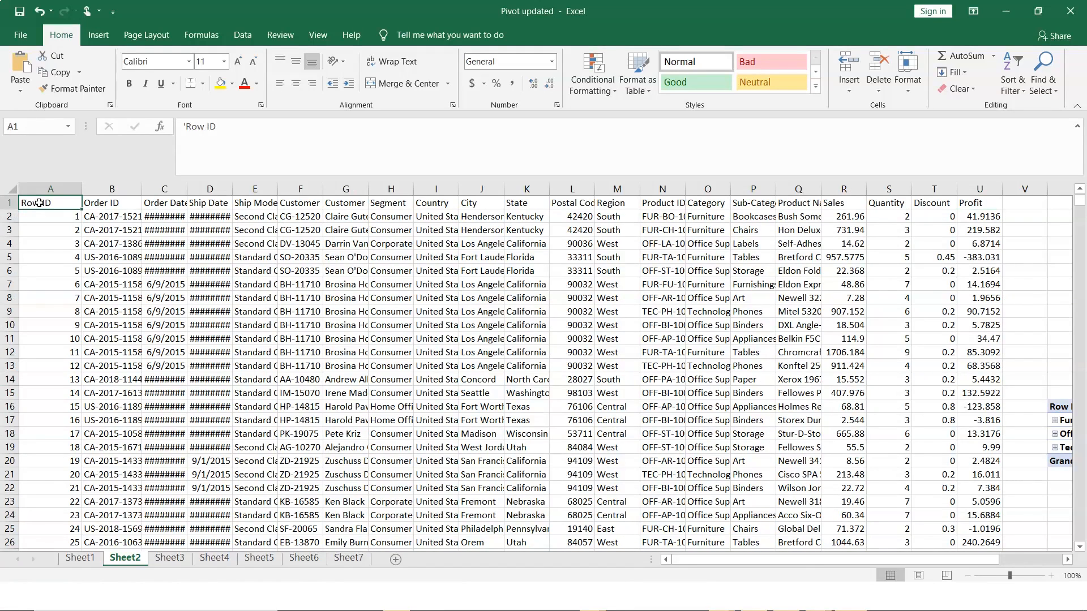
Examine the two existing pivot tables on Sheet2, expanding and collapsing the subcategories of Furniture, Office Supplies and Technology in the lower one
scroll(603, 349, "right", 5)
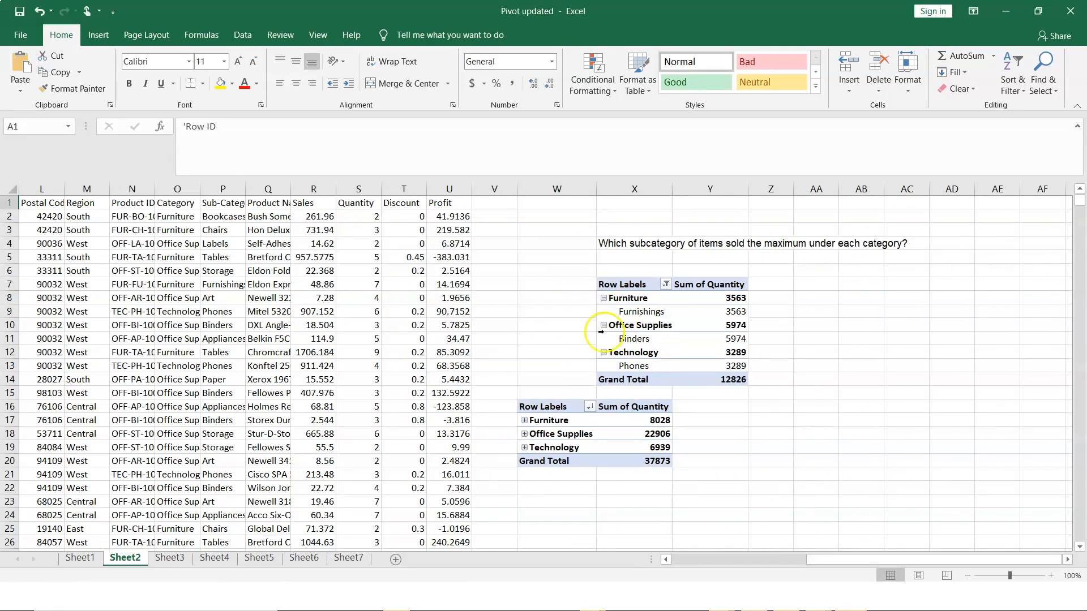
left_click_drag(521, 281, 728, 464)
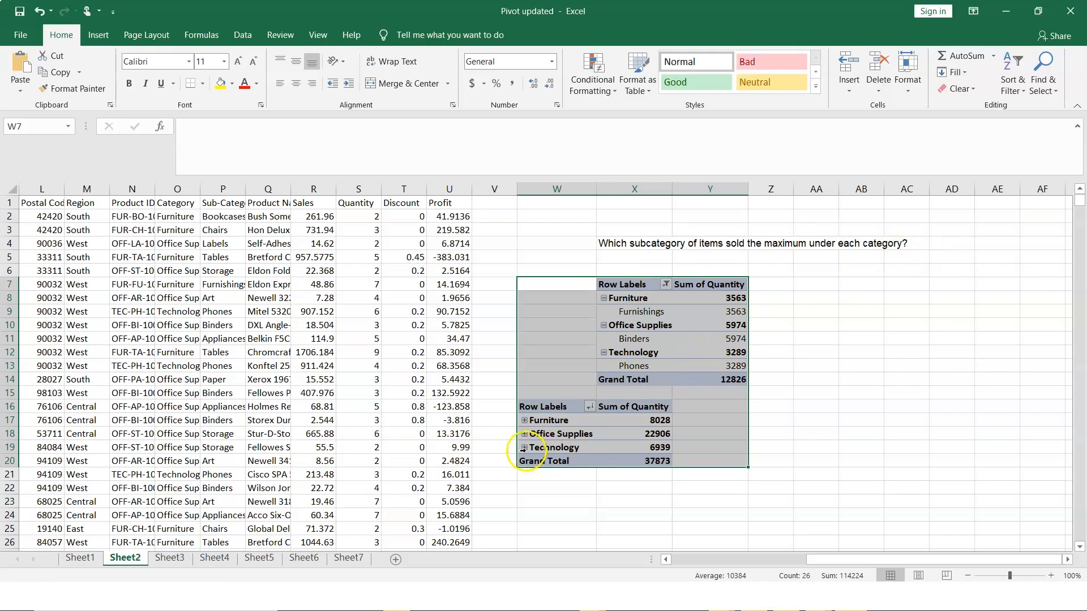
left_click(524, 421)
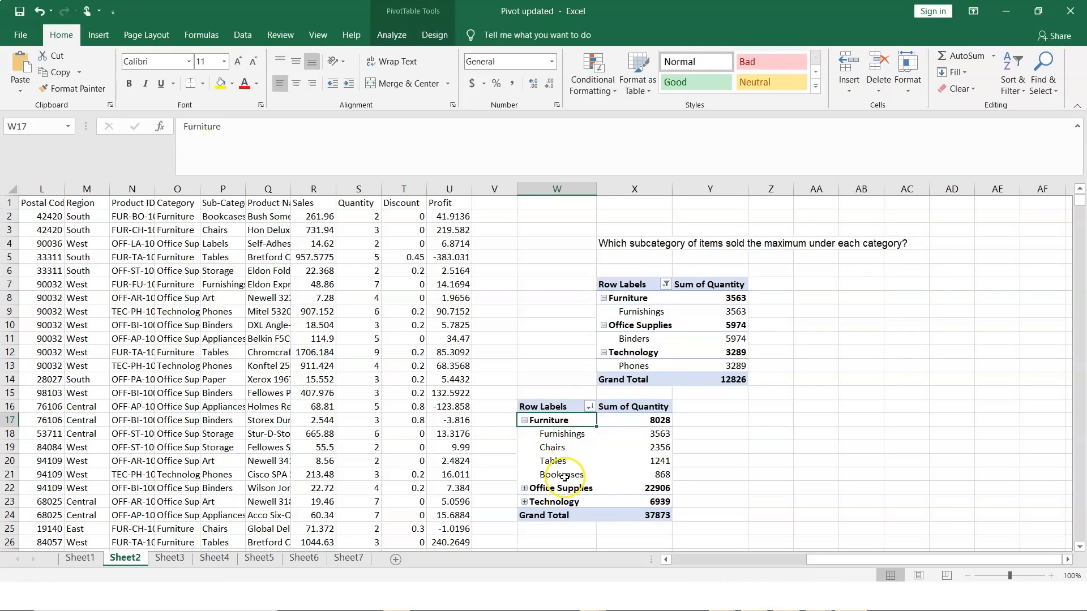
left_click(524, 420)
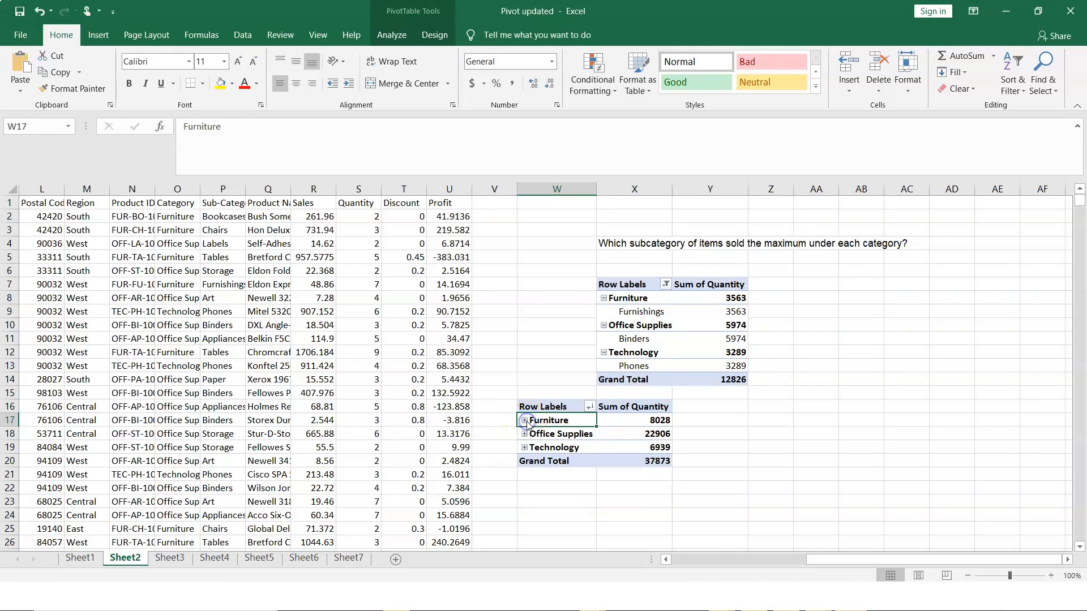
left_click(525, 434)
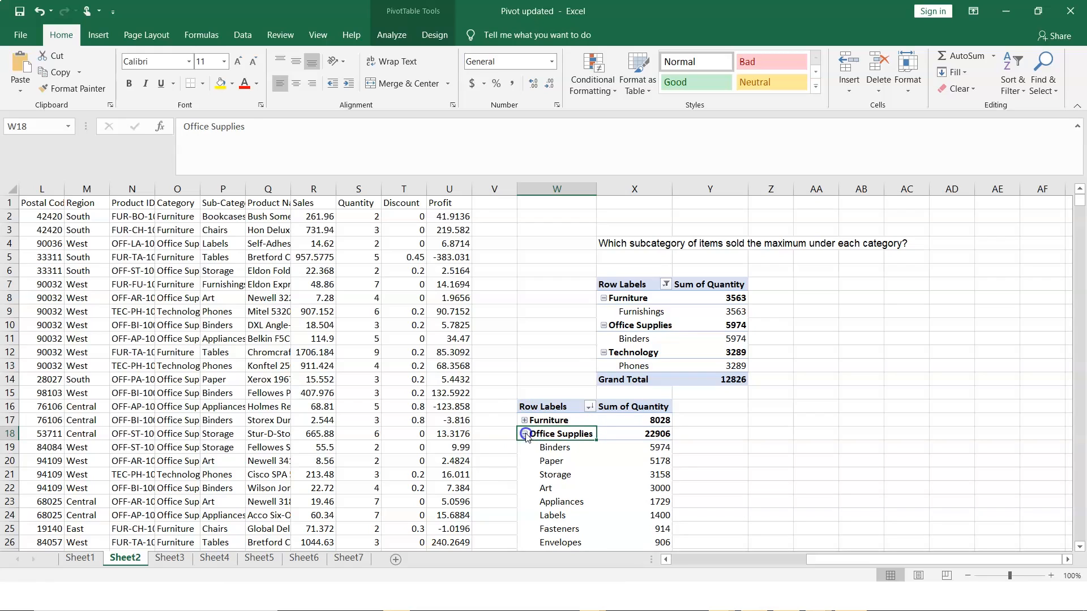
left_click(524, 434)
left_click(525, 447)
left_click(525, 447)
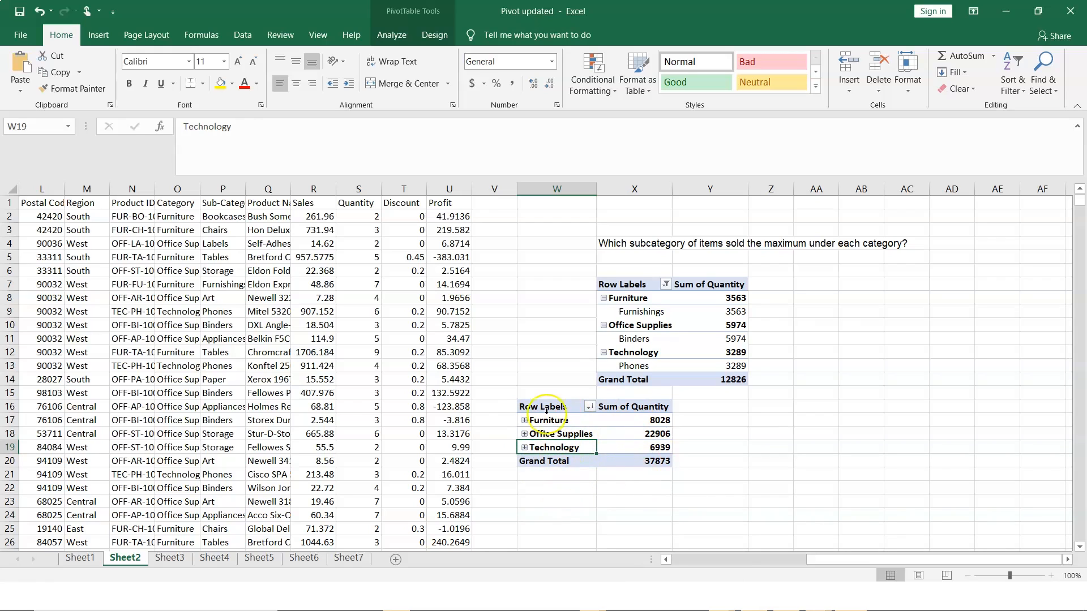
Open Sheet1 and review the Furniture, Office Supplies and Technology rows of its total sales pivot table
left_click(77, 560)
left_click(829, 285)
left_click(827, 298)
left_click(832, 311)
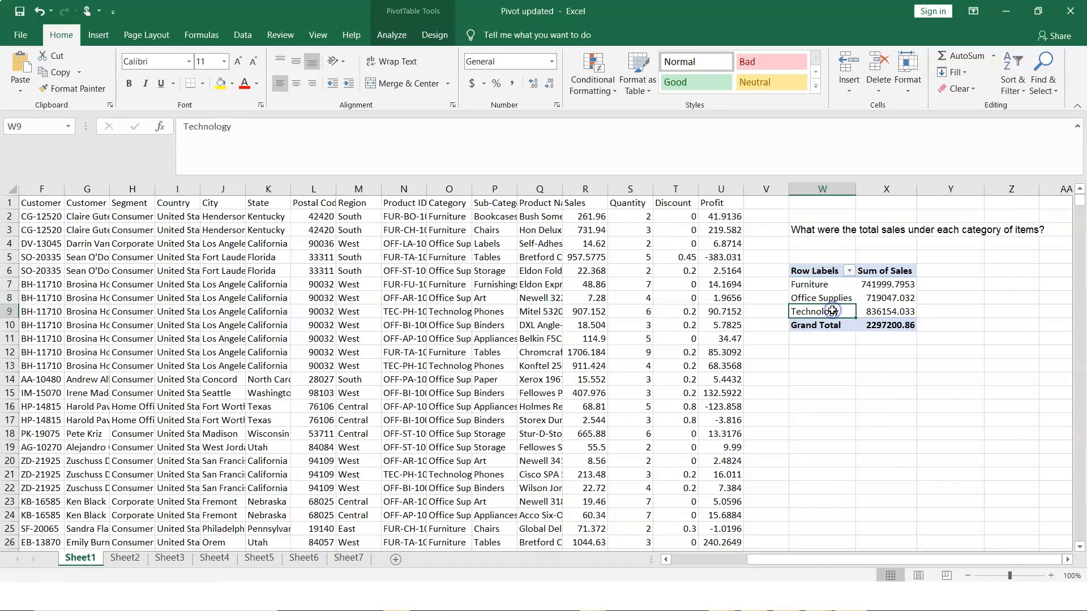
left_click(836, 285)
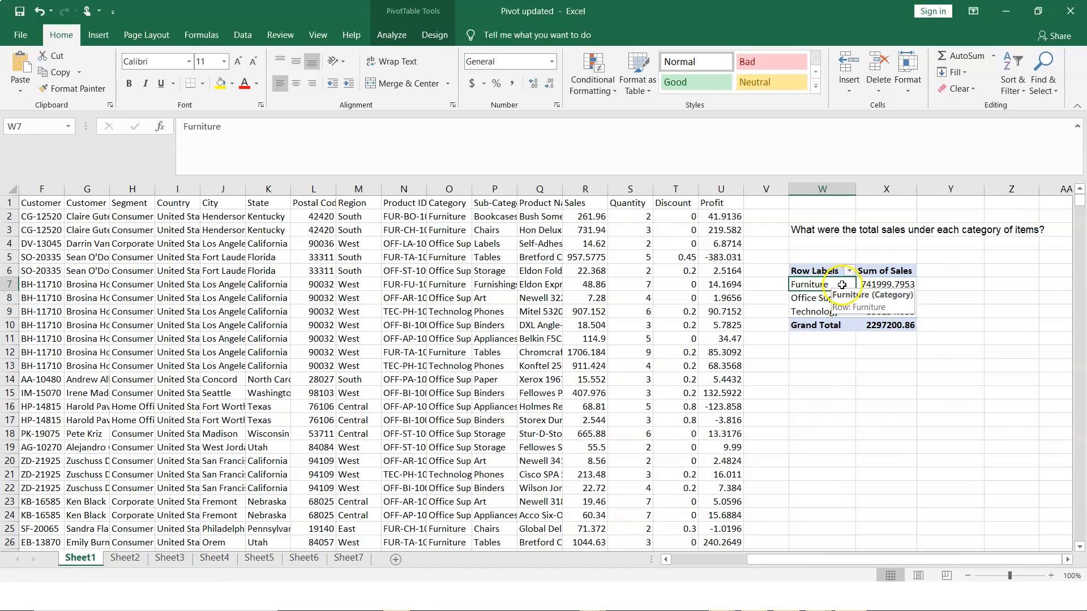
Return to Sheet2 and view the value filter options of the upper pivot table's row labels without applying any
left_click(125, 558)
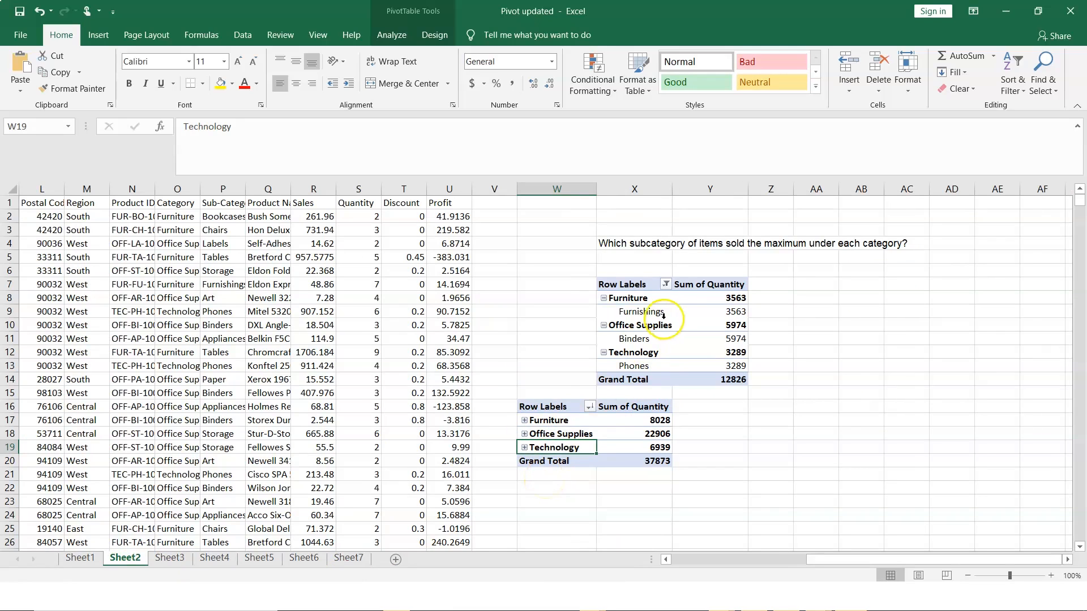
left_click(666, 284)
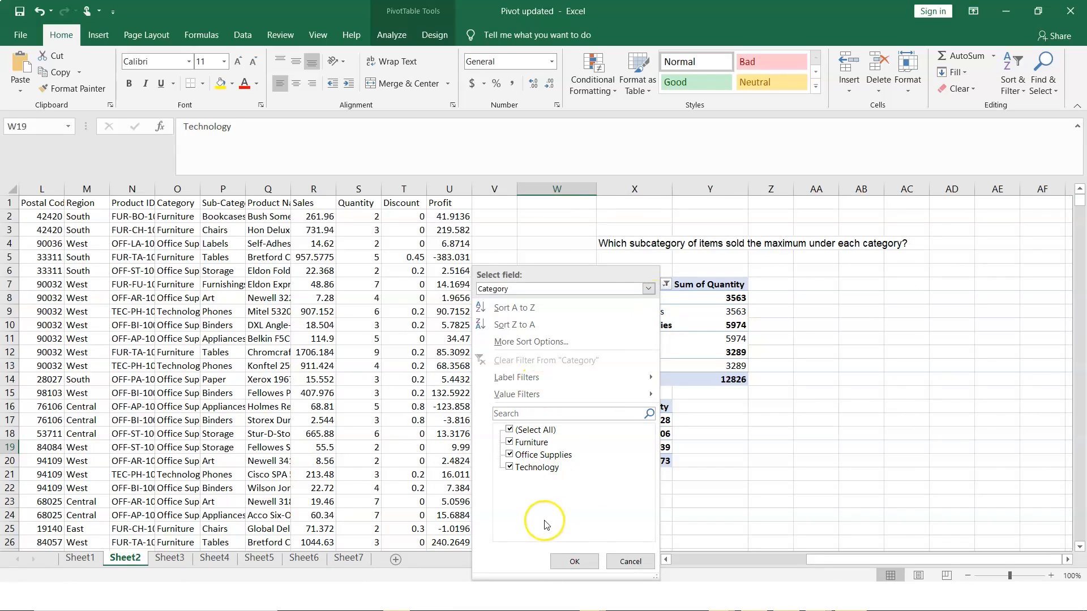
mouse_move(631, 395)
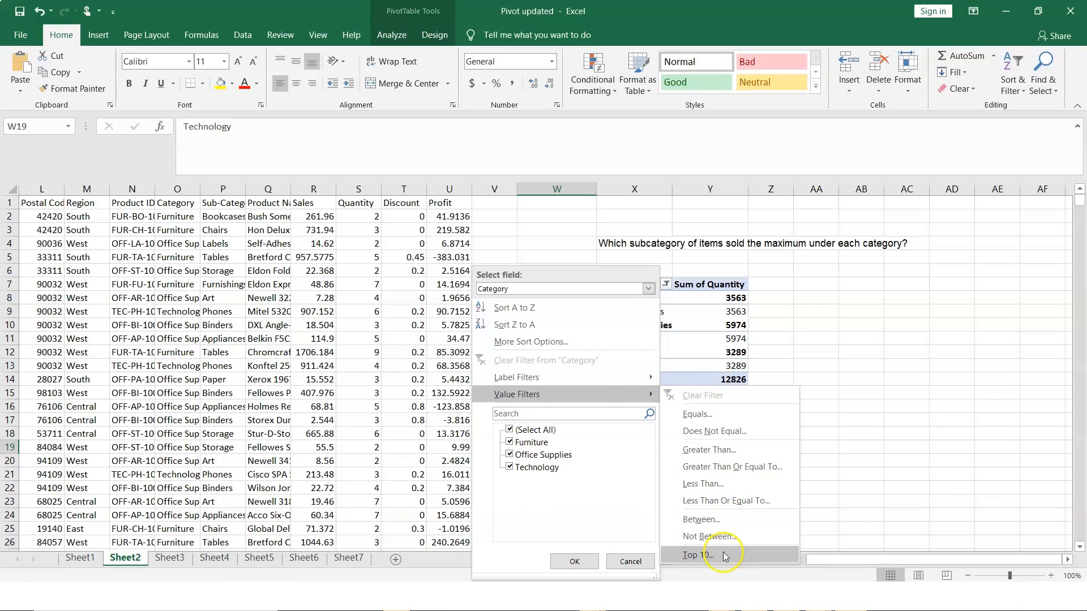
left_click(628, 561)
left_click(881, 382)
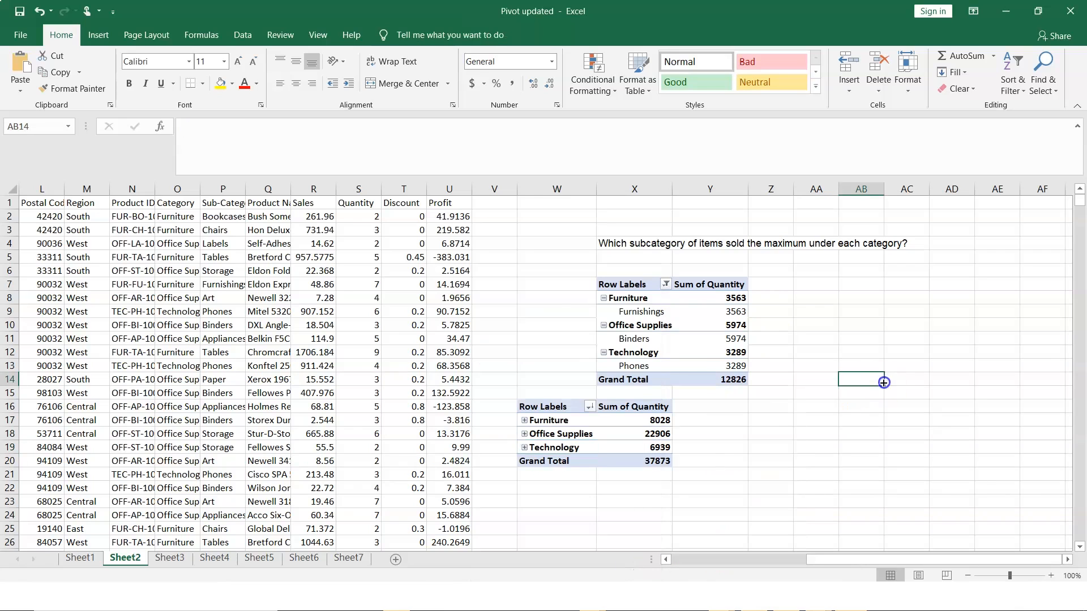
Delete both existing pivot tables below the subcategory question on Sheet2 and check the source data's Sales and Quantity columns
left_click_drag(526, 283, 781, 463)
key("Delete")
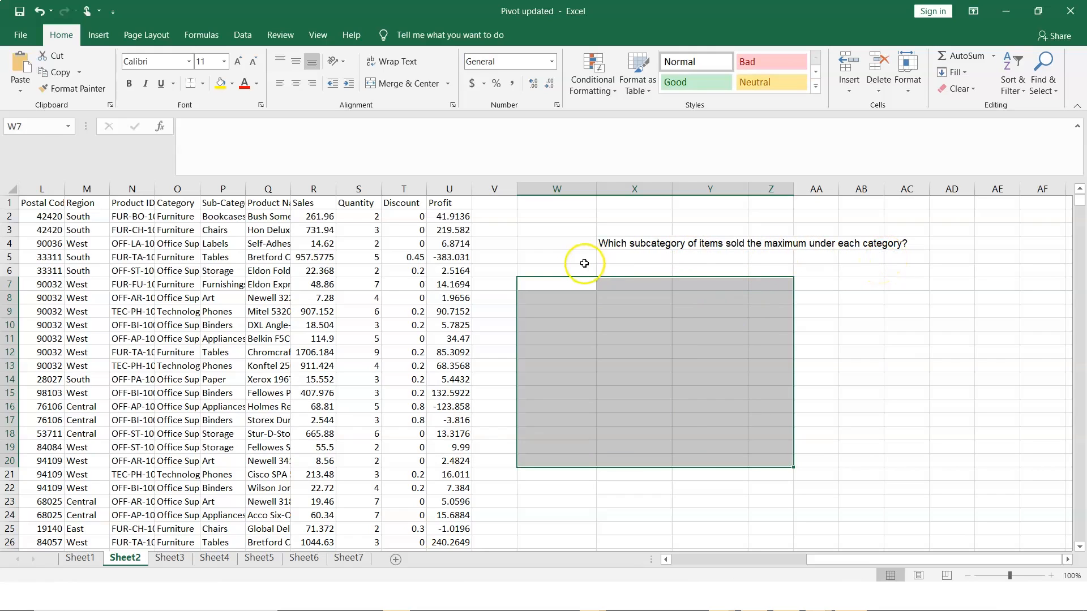
left_click(320, 203)
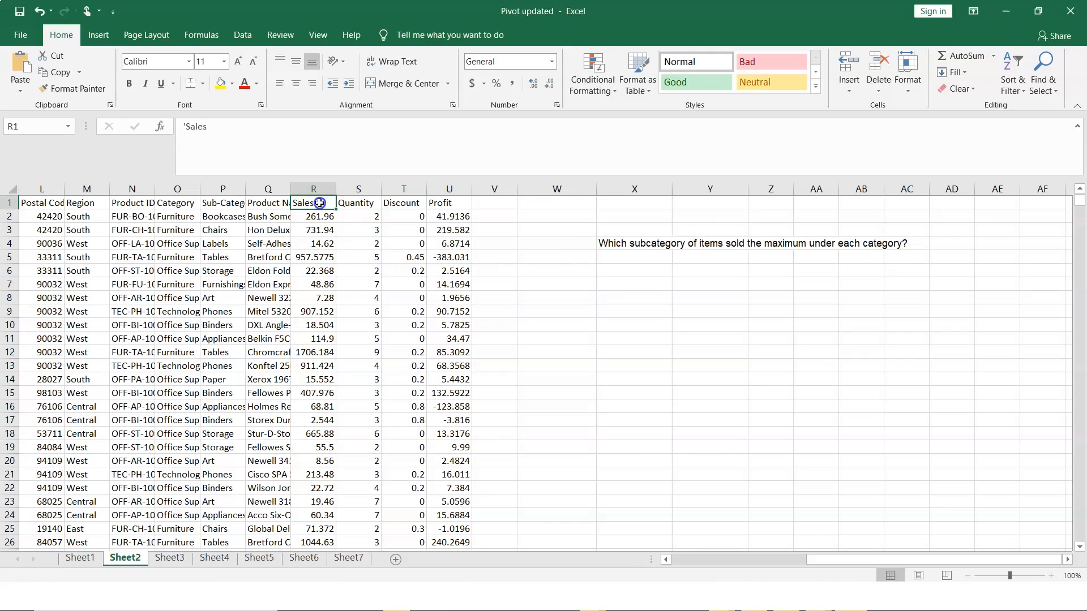
left_click(358, 202)
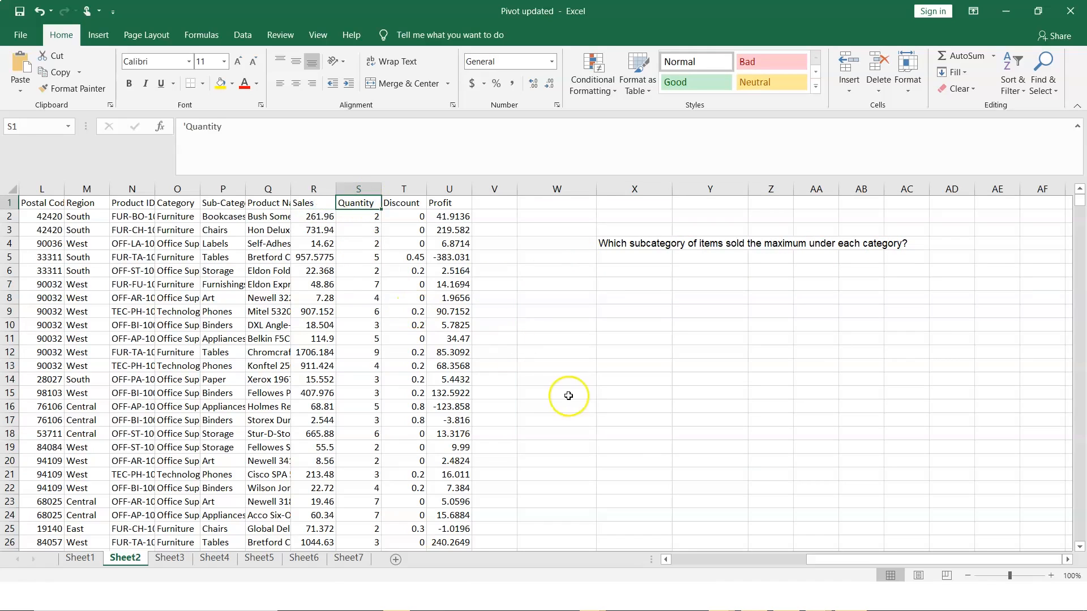
Create a pivot table from Sheet2!$A$1:$U$9995 on the existing worksheet at location Sheet2!$W$7
left_click(685, 559)
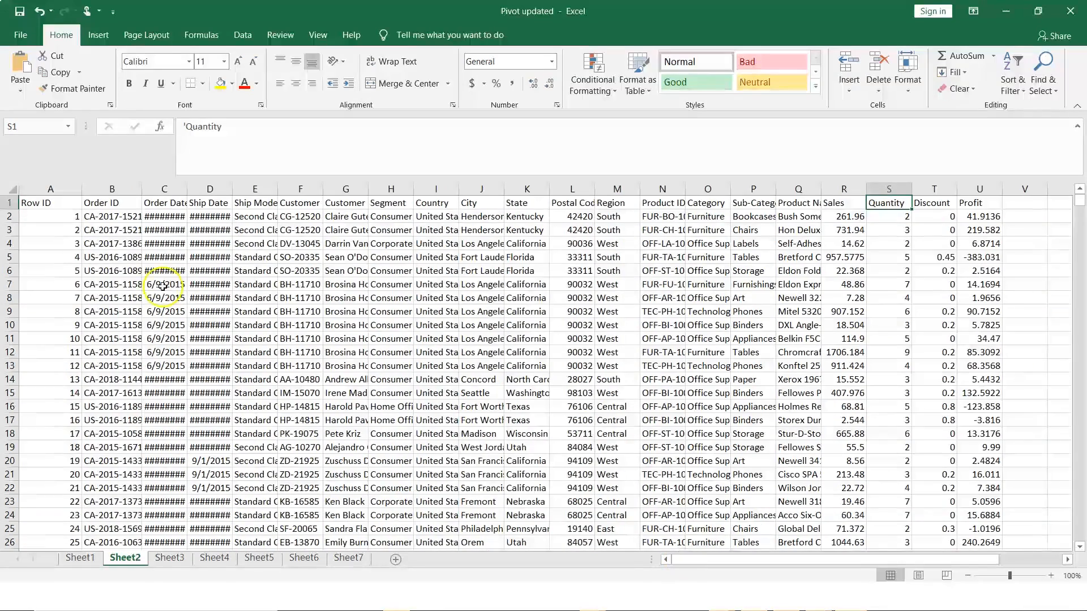
left_click(38, 205)
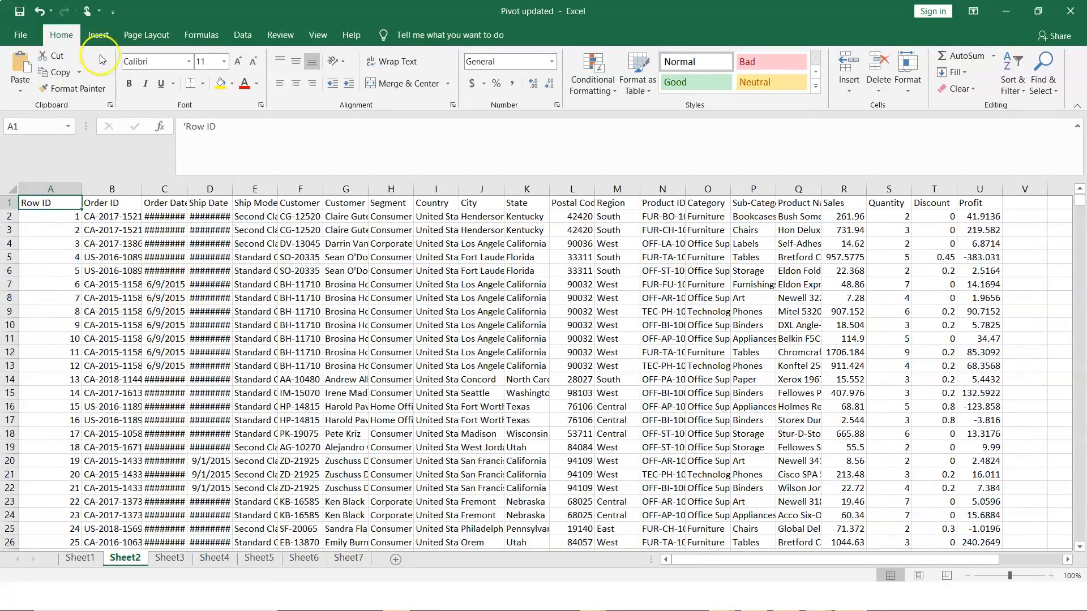
left_click(98, 35)
left_click(26, 63)
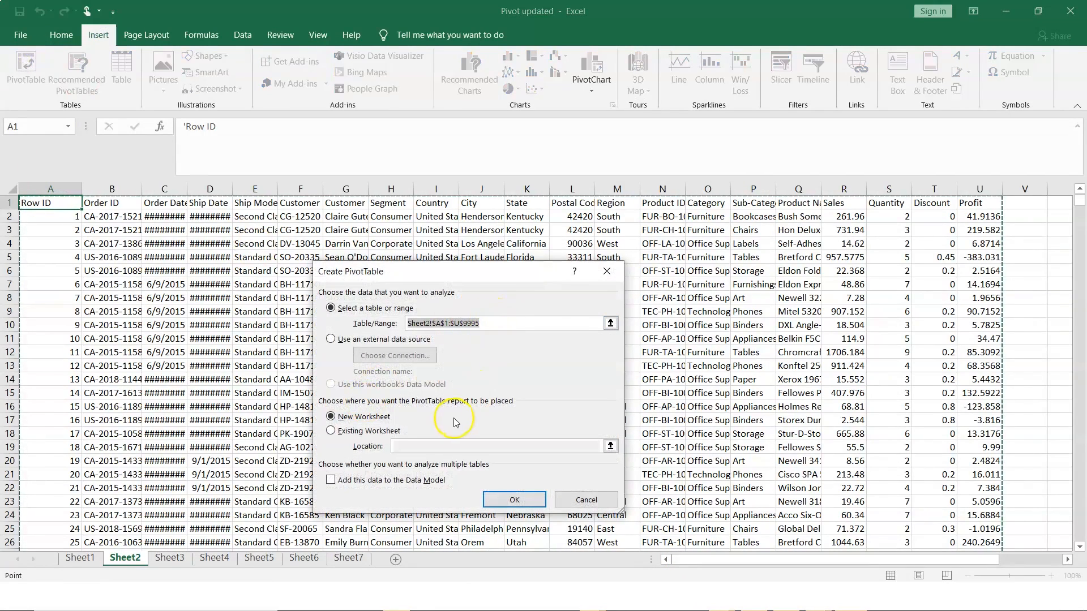
left_click(331, 430)
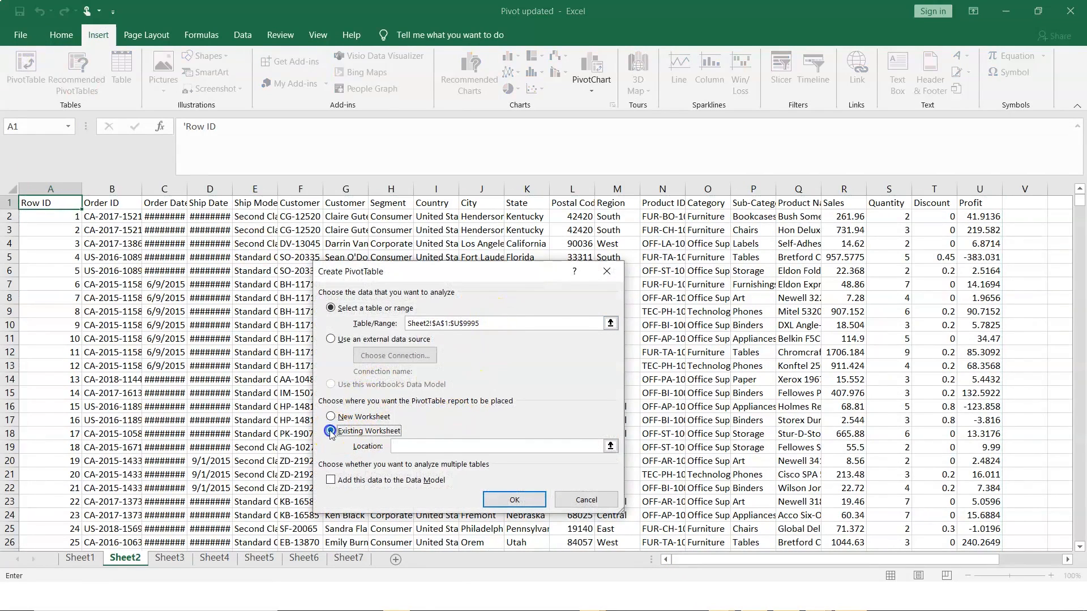
left_click(610, 446)
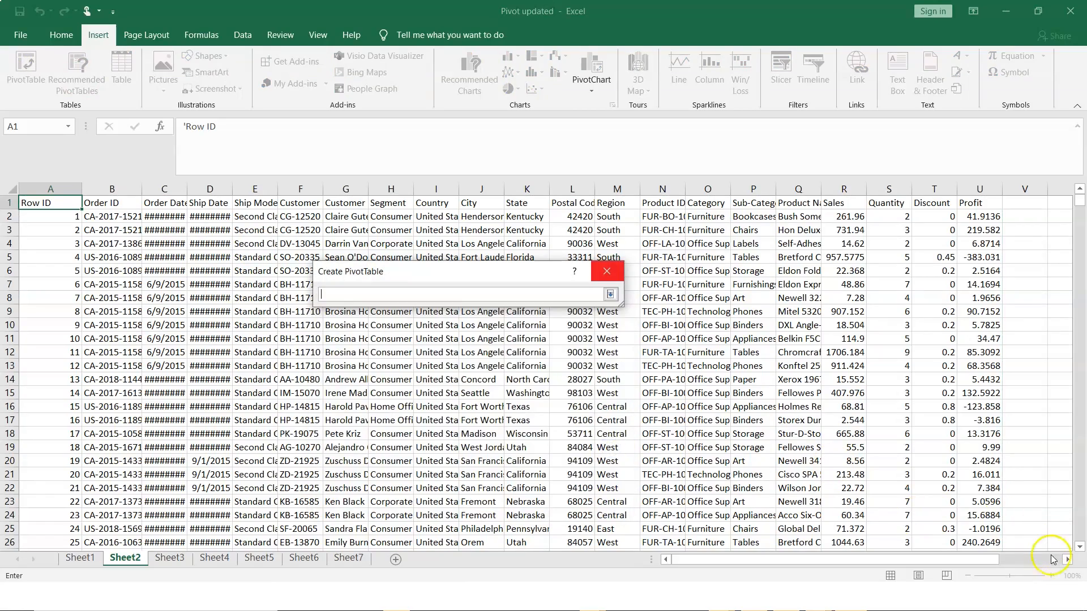
left_click(1064, 561)
left_click(1066, 559)
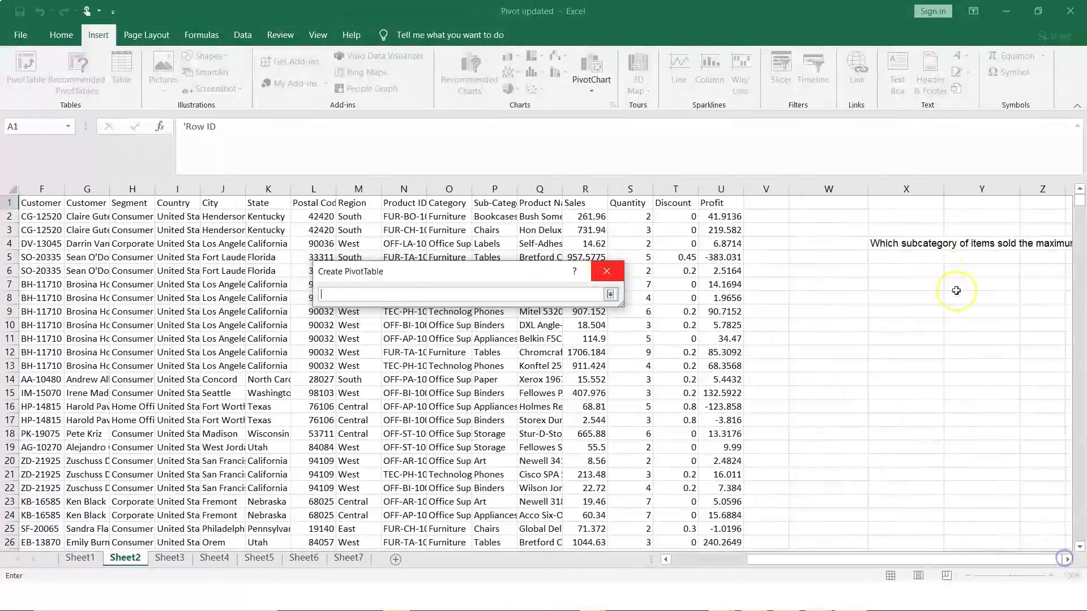
left_click(847, 281)
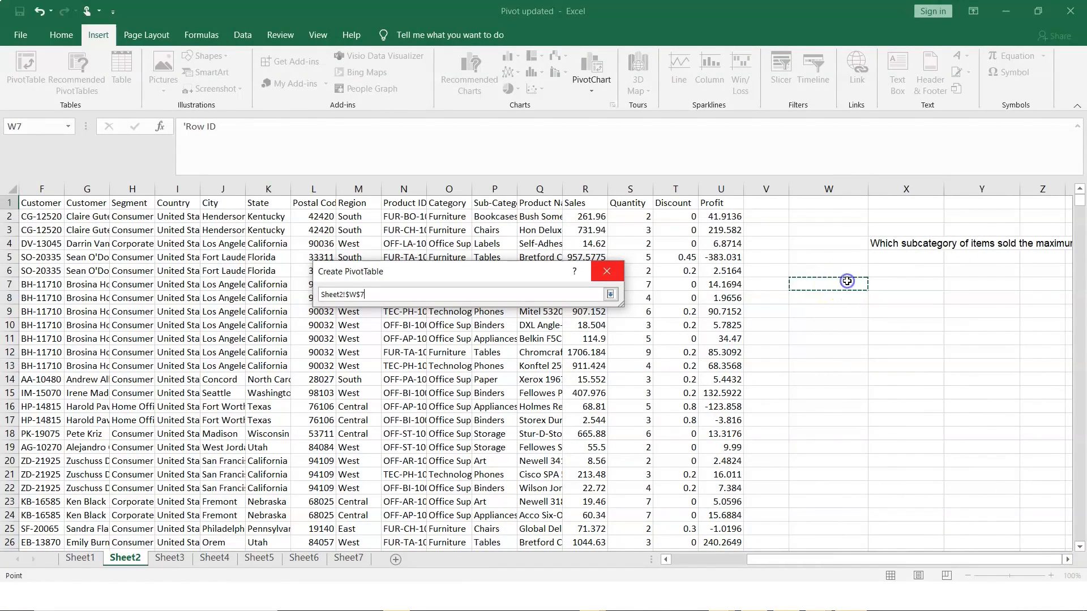
left_click(604, 273)
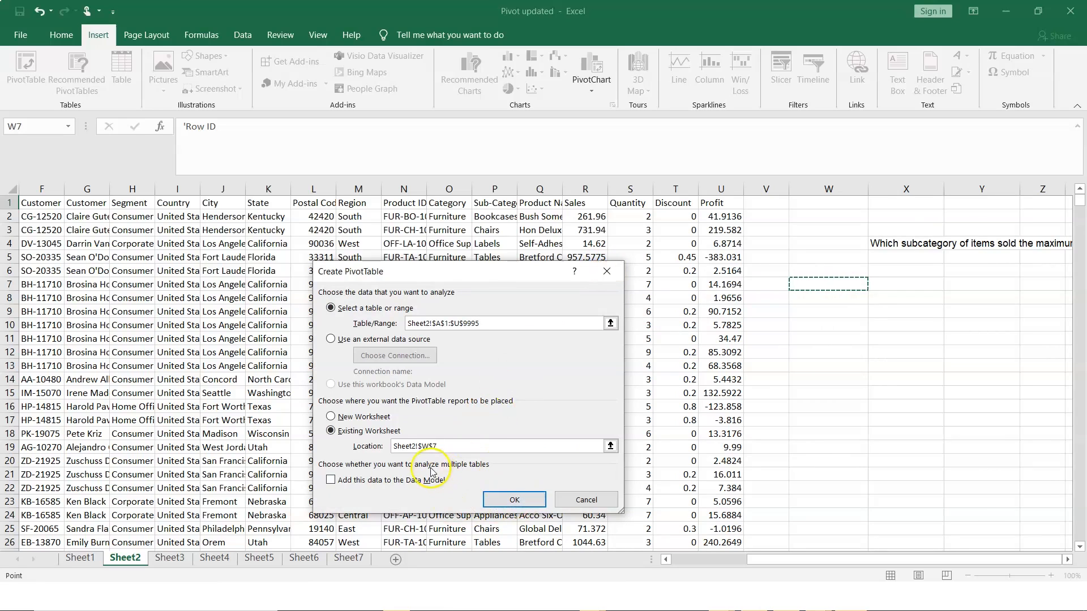
left_click(506, 502)
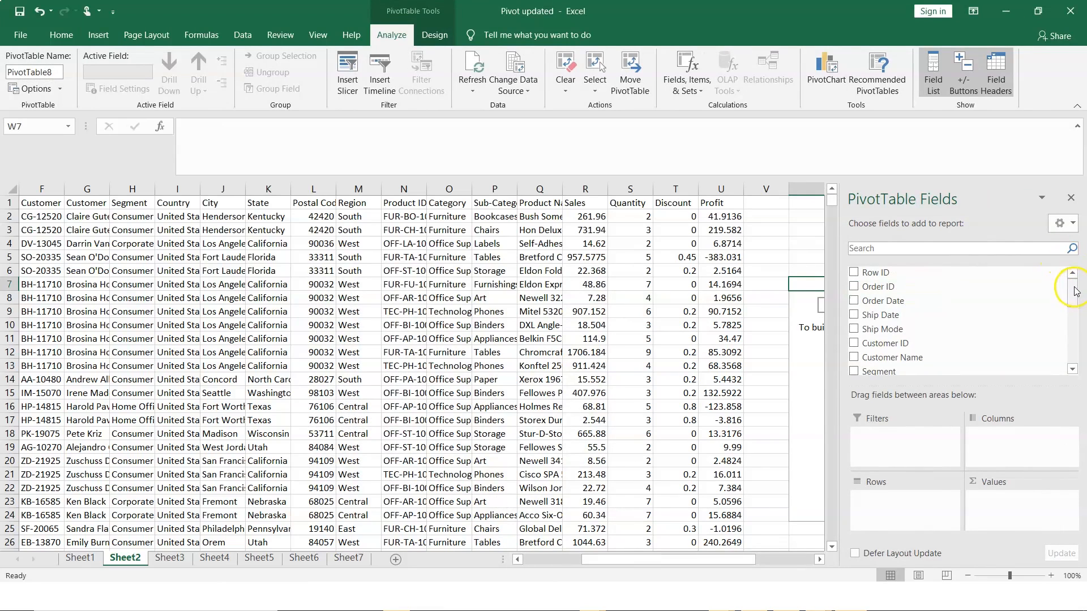
Add the Category field as the new pivot table's rows
left_click_drag(1074, 289, 1077, 334)
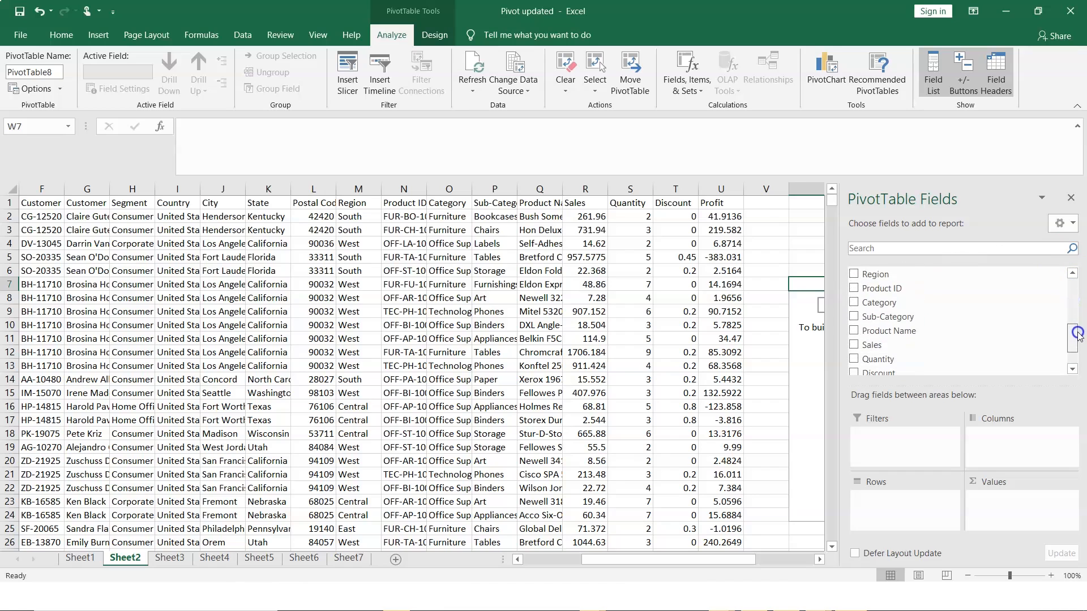
left_click(854, 304)
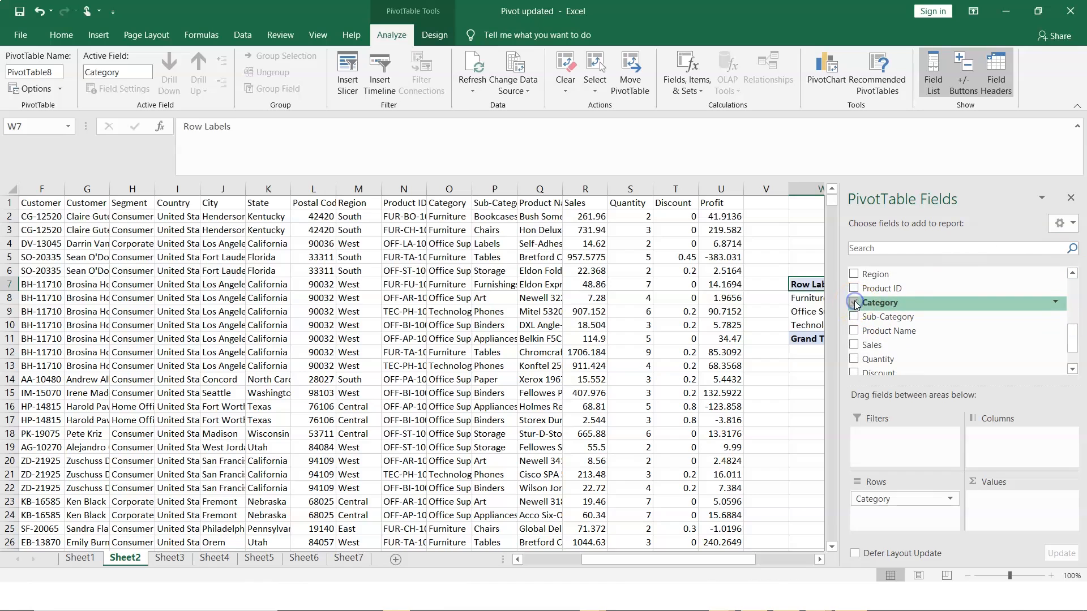
left_click(1055, 302)
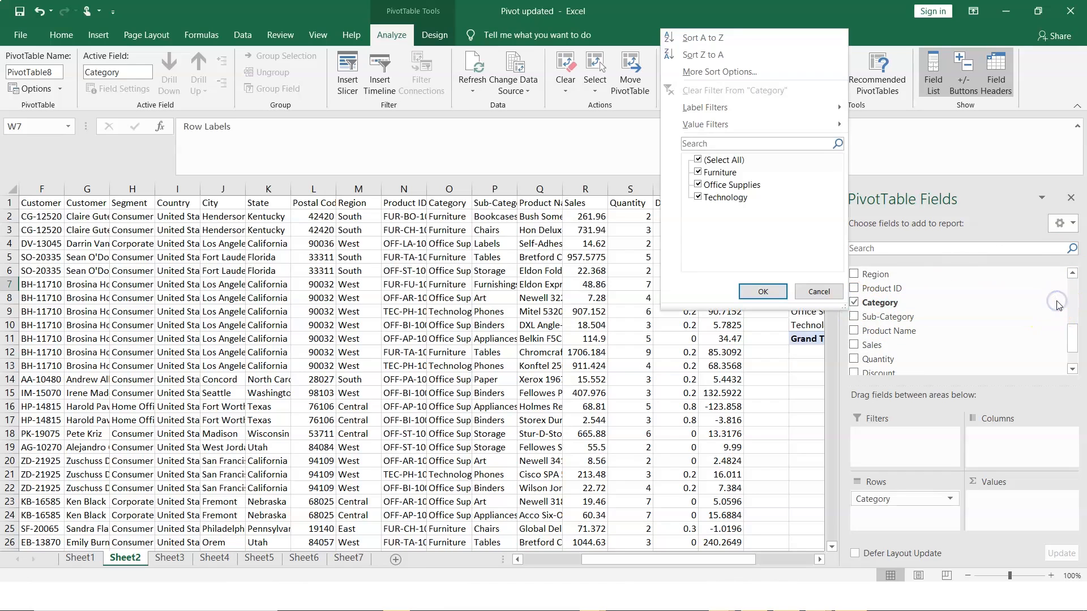
left_click(825, 294)
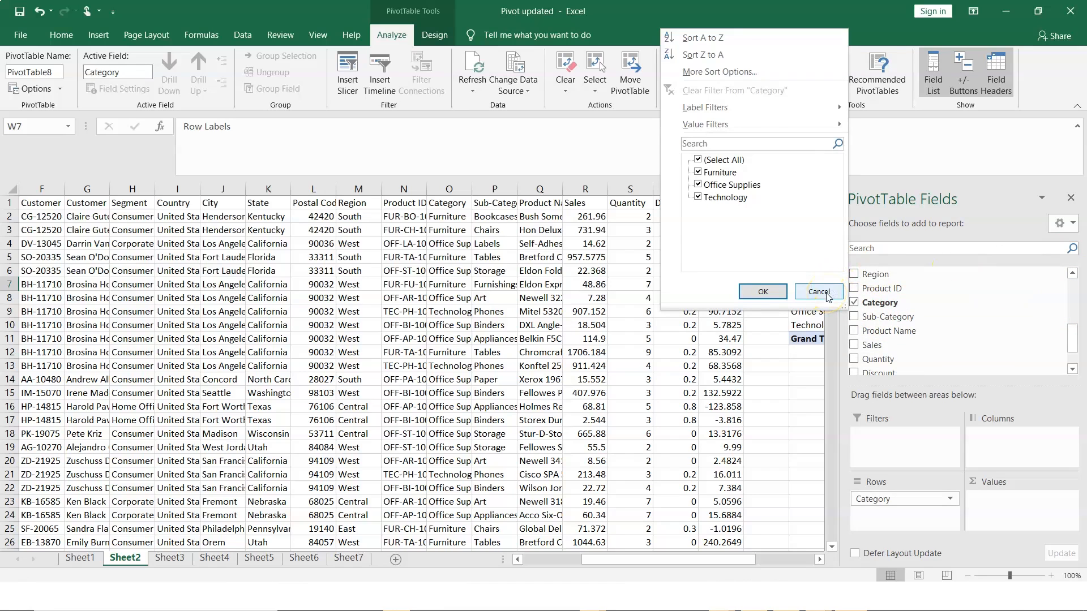
left_click(826, 294)
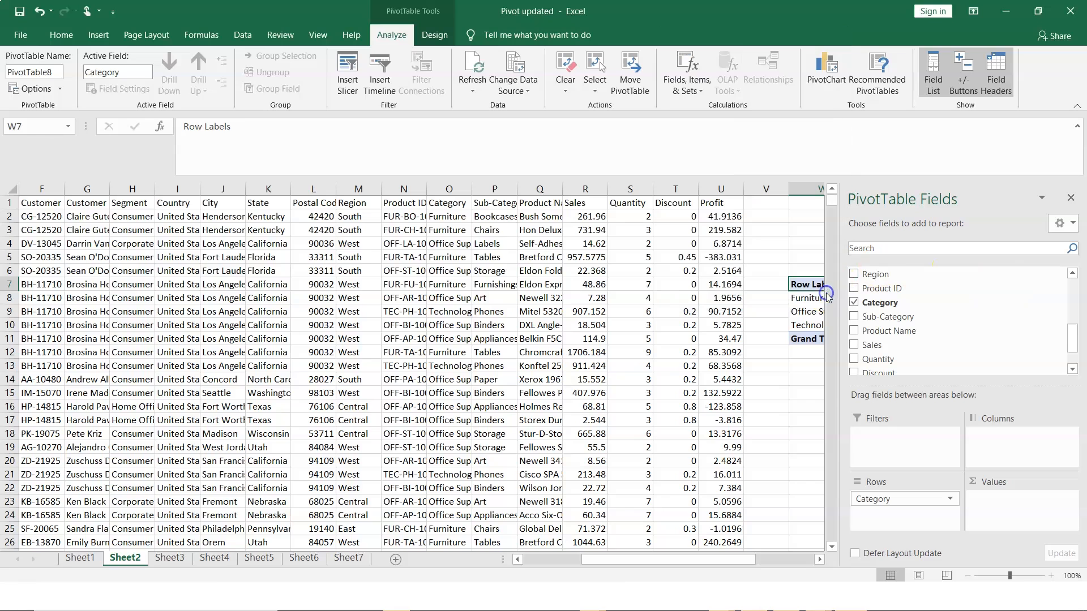
Add Sub-Category as rows beneath Category and Quantity as the summed values, and close the field list
left_click(853, 316)
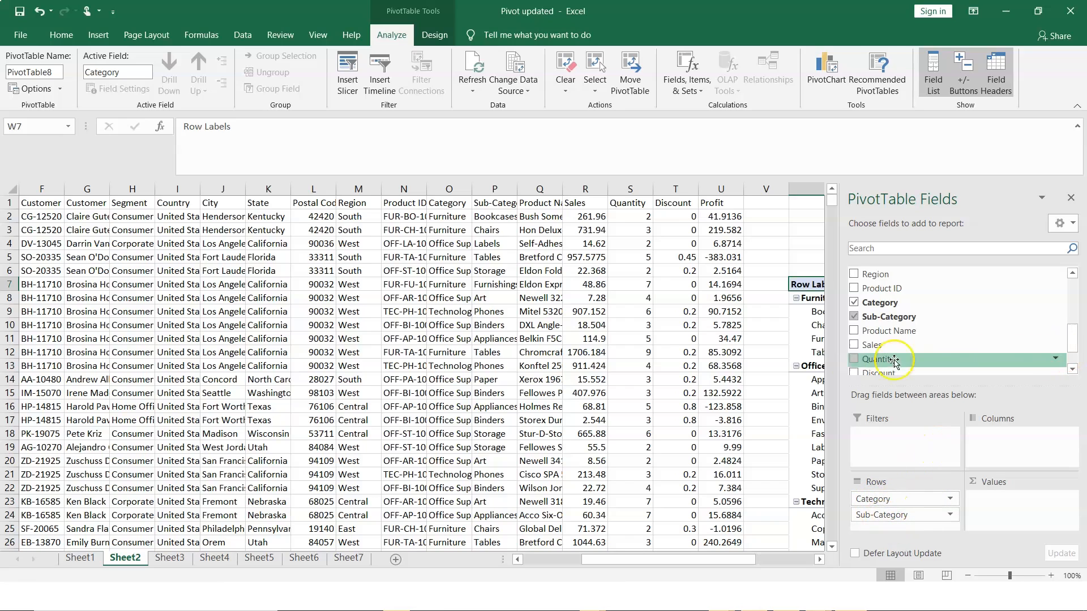
left_click(854, 361)
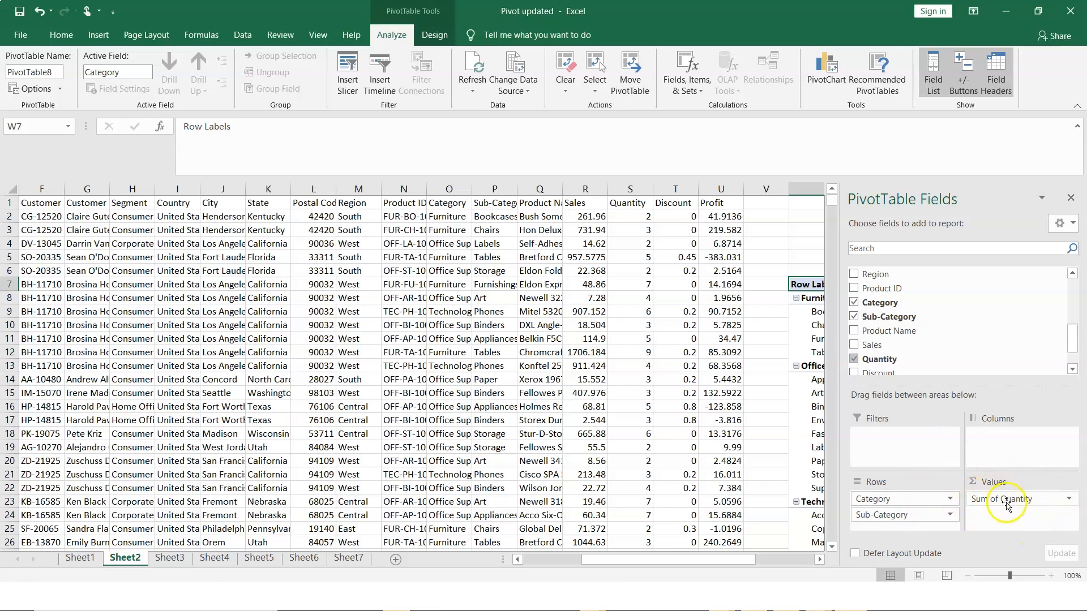
left_click(1071, 199)
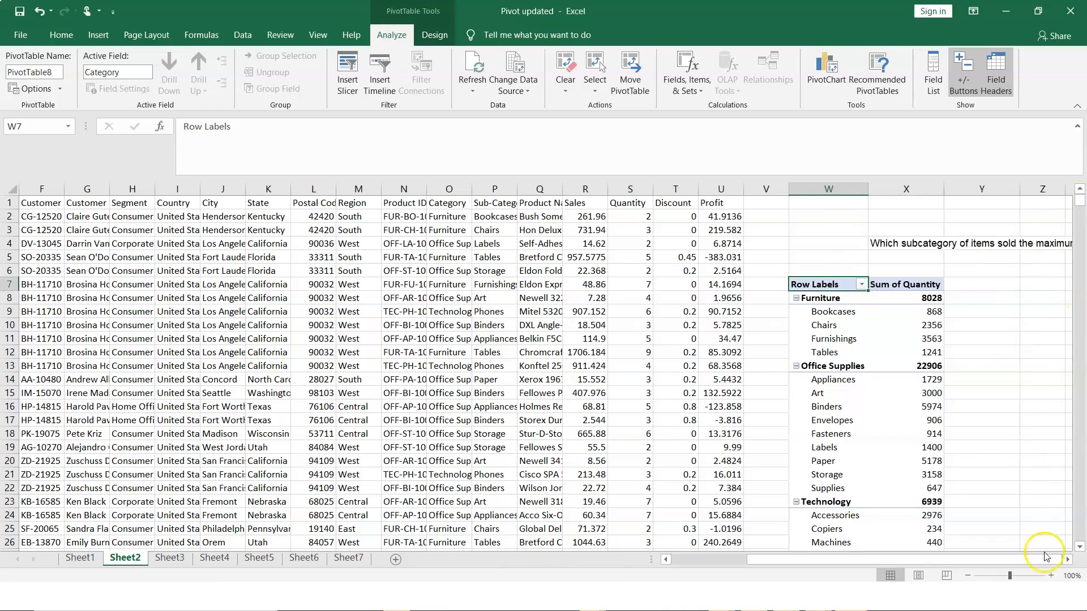
Collapse the Furniture, Office Supplies and Technology groups in the new pivot table so only category rows show
left_click(1068, 559)
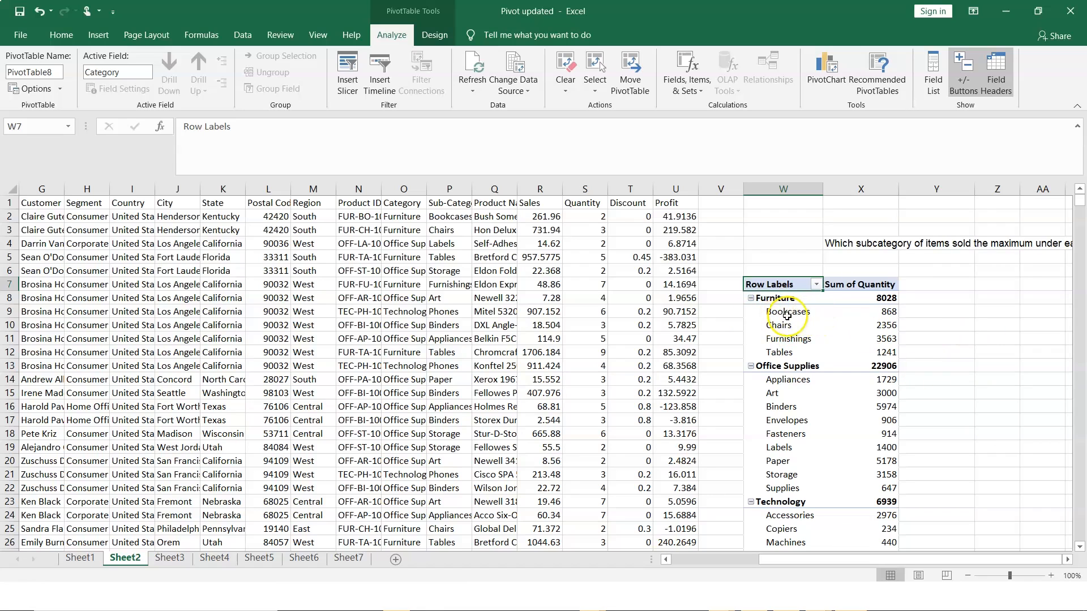
left_click(750, 299)
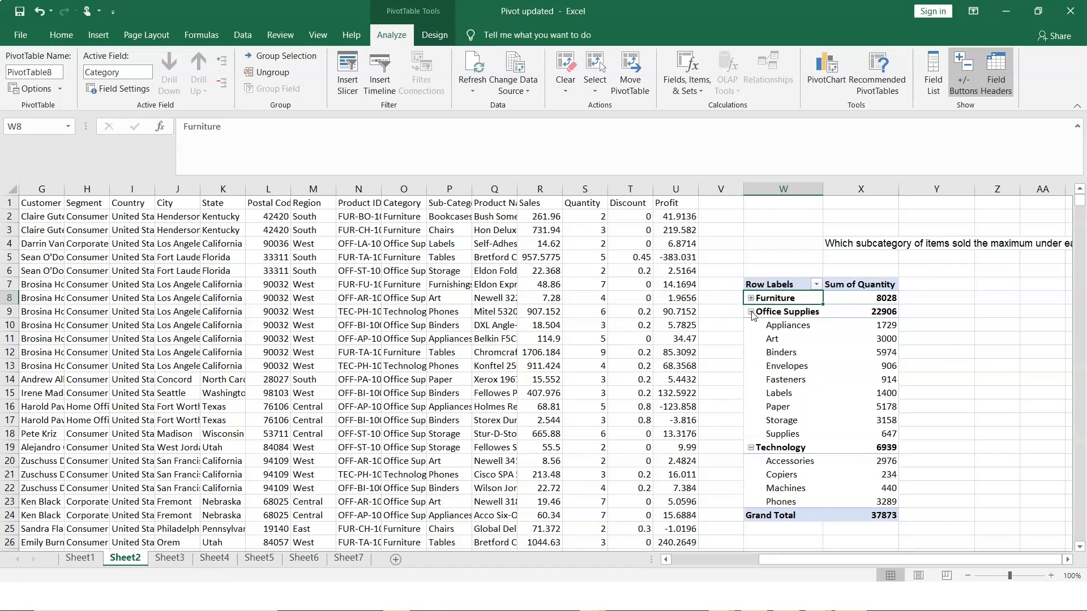
left_click(750, 312)
left_click(751, 326)
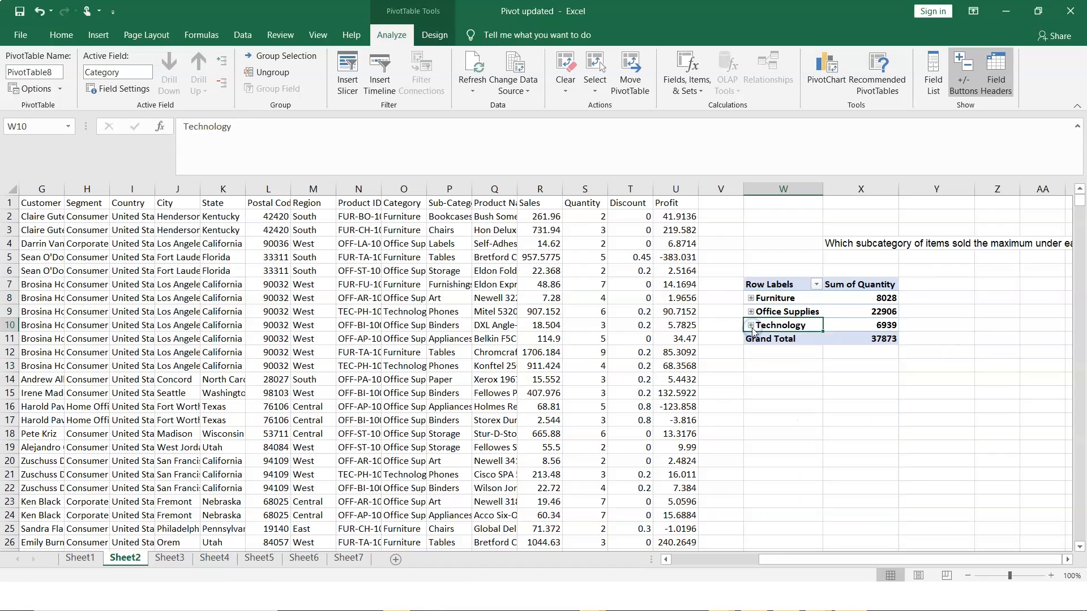
Create another pivot table from Sheet2!$A$1:$U$9995 on the existing worksheet at location Sheet2!$W$13
left_click(789, 366)
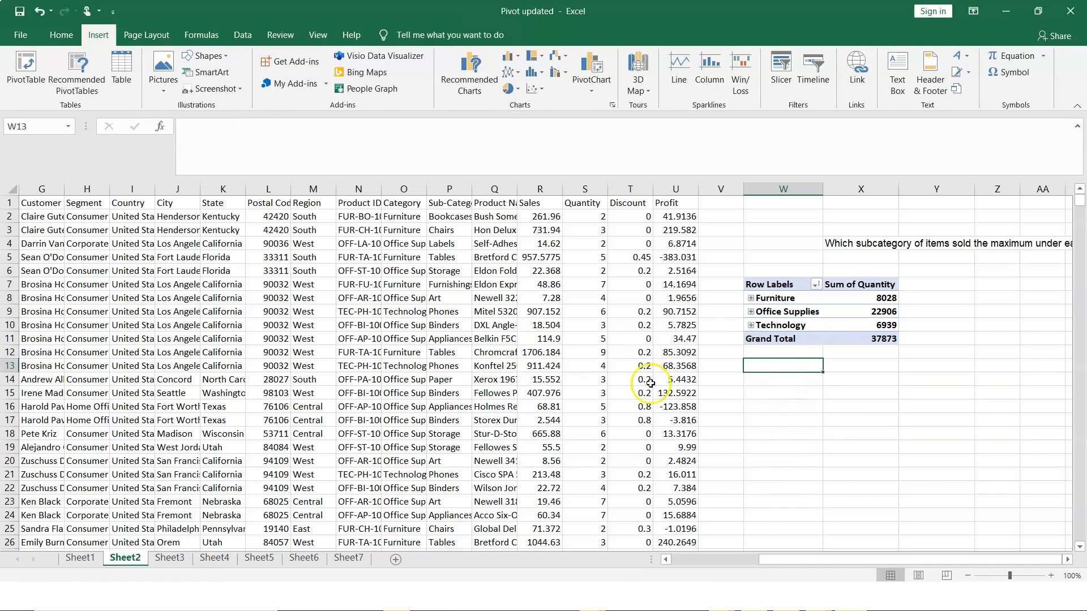
left_click(677, 559)
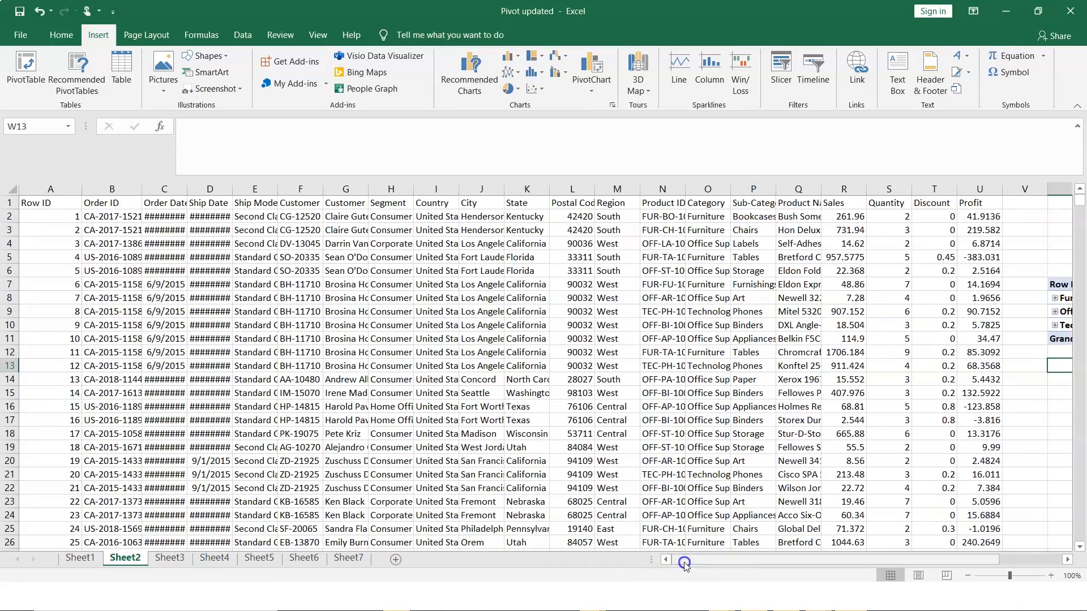
left_click(45, 204)
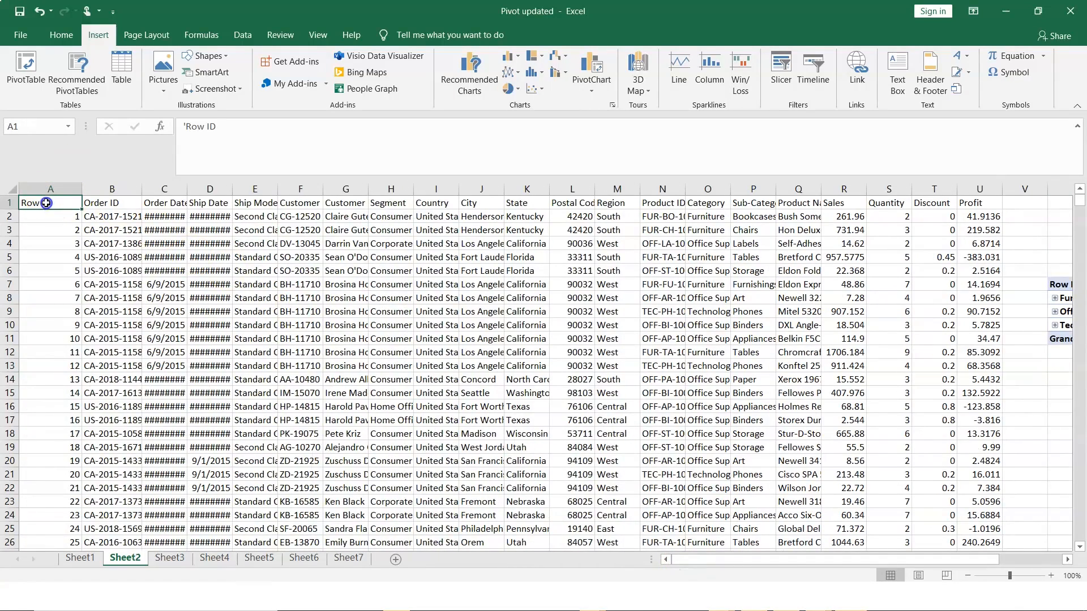
left_click(20, 81)
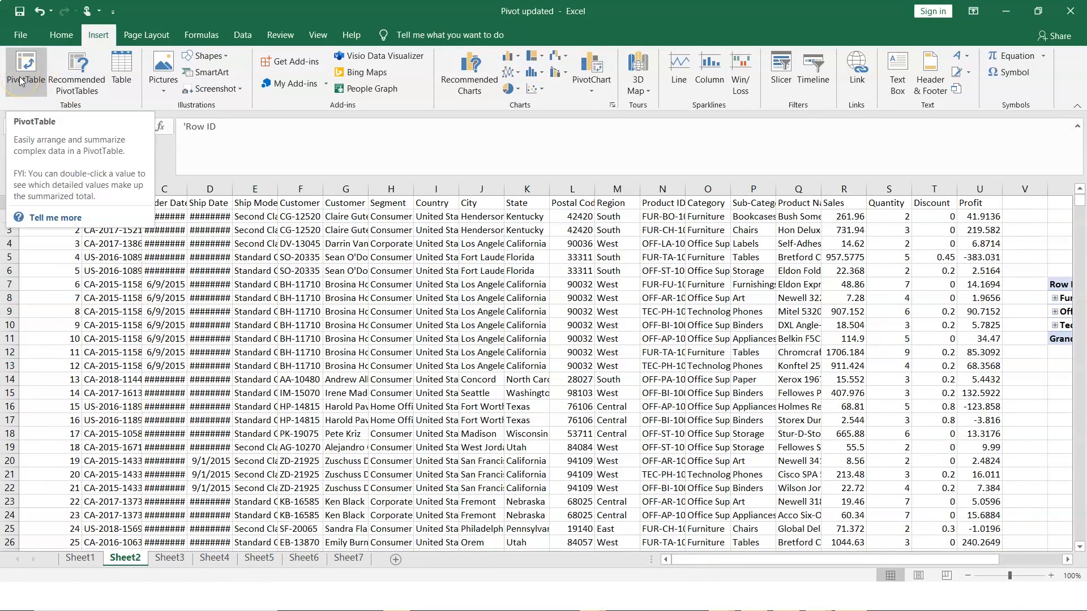
left_click(20, 81)
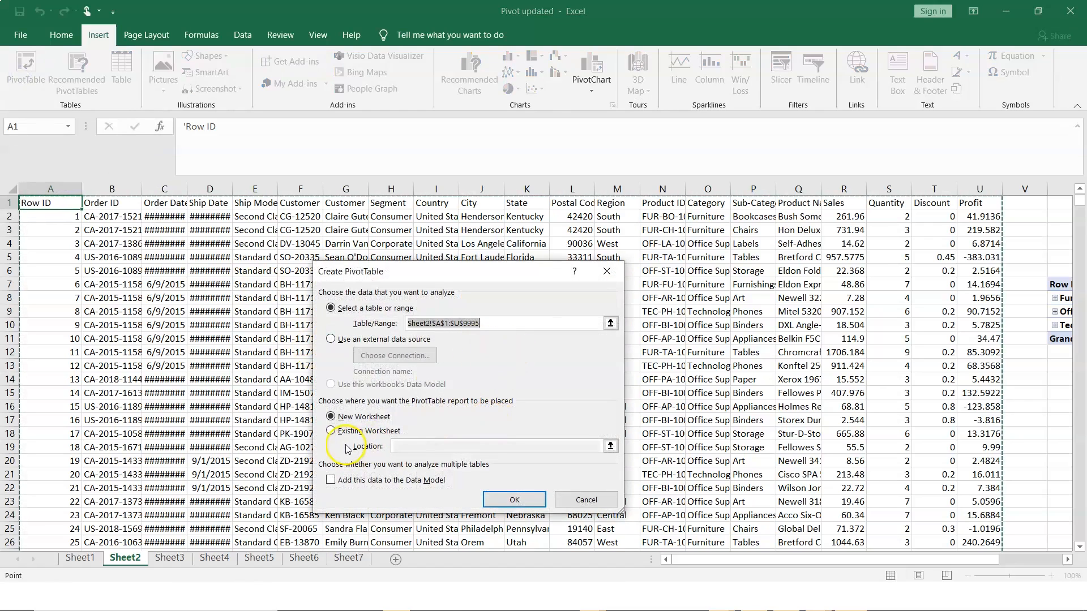
left_click(330, 432)
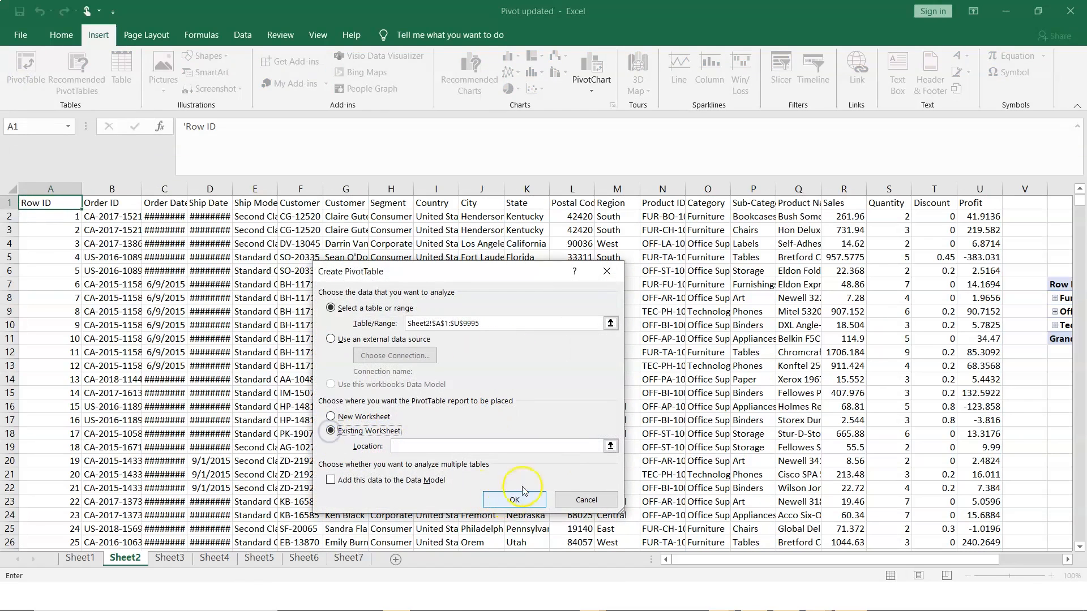
left_click(611, 446)
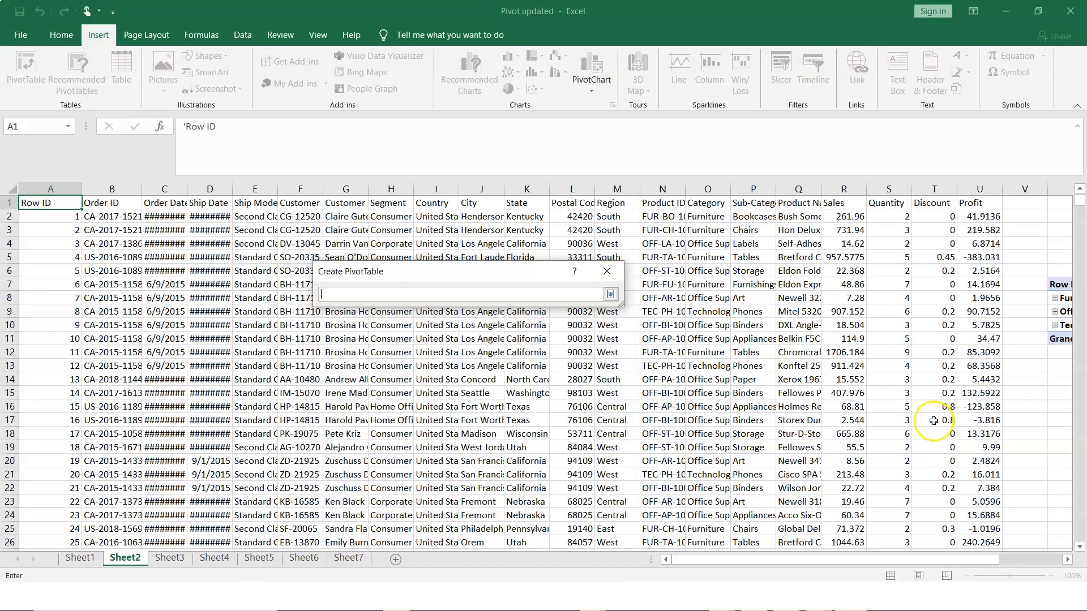
left_click(1060, 368)
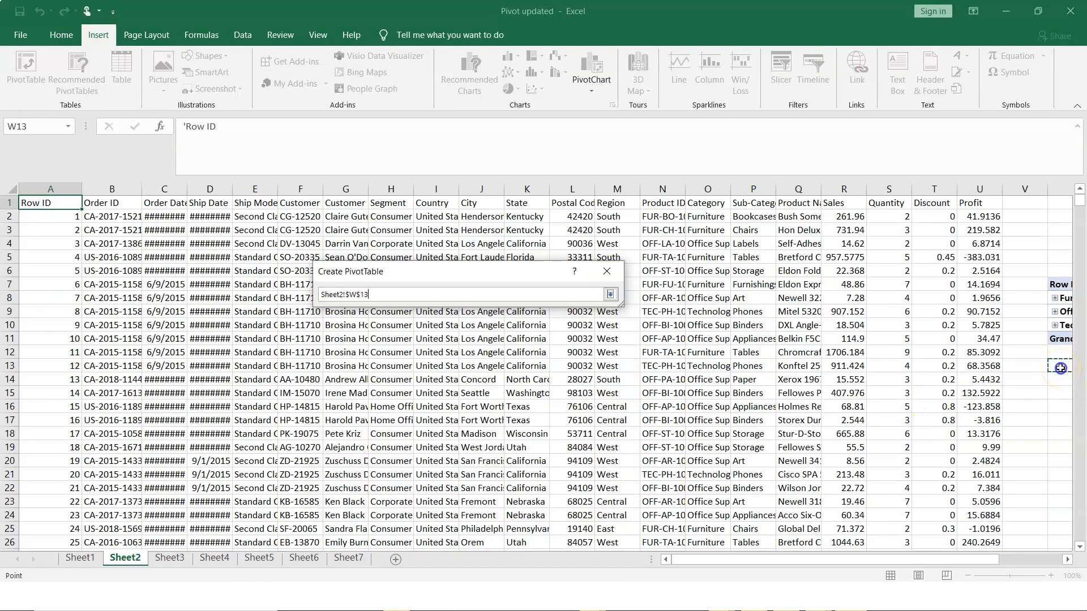
left_click(606, 271)
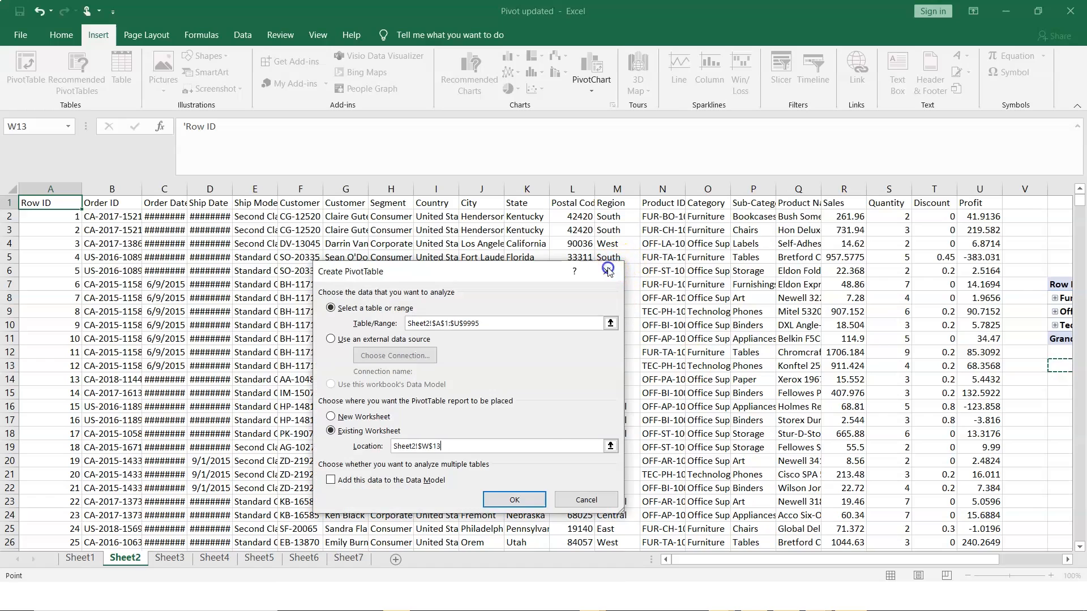
left_click(514, 500)
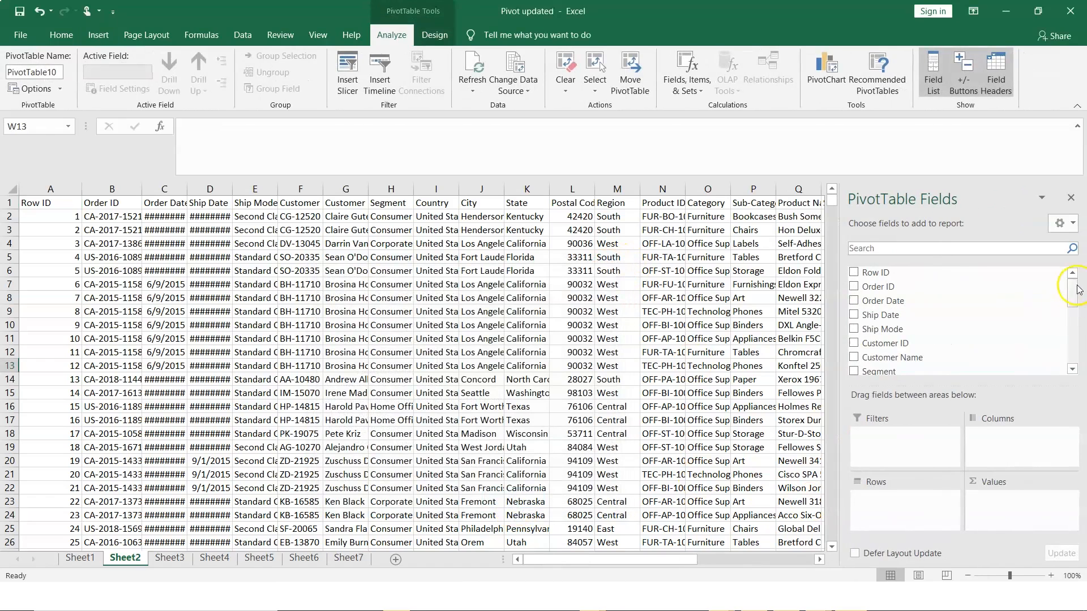
Add Category and Sub-Category as rows and Quantity as the summed values of the new pivot table, and close the field list
left_click_drag(1074, 294, 1074, 339)
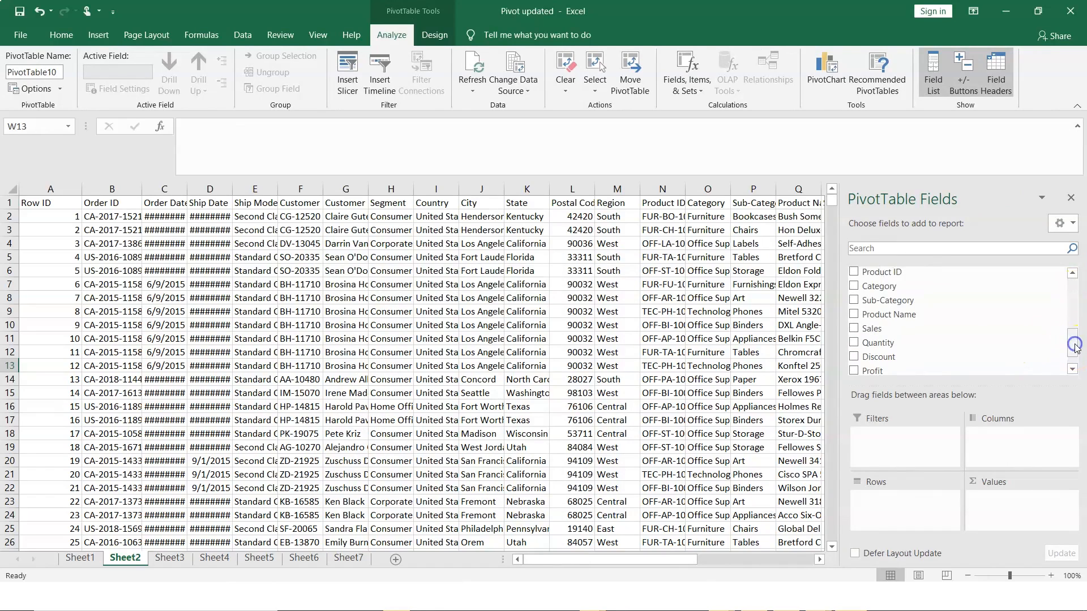
left_click(853, 286)
left_click(854, 300)
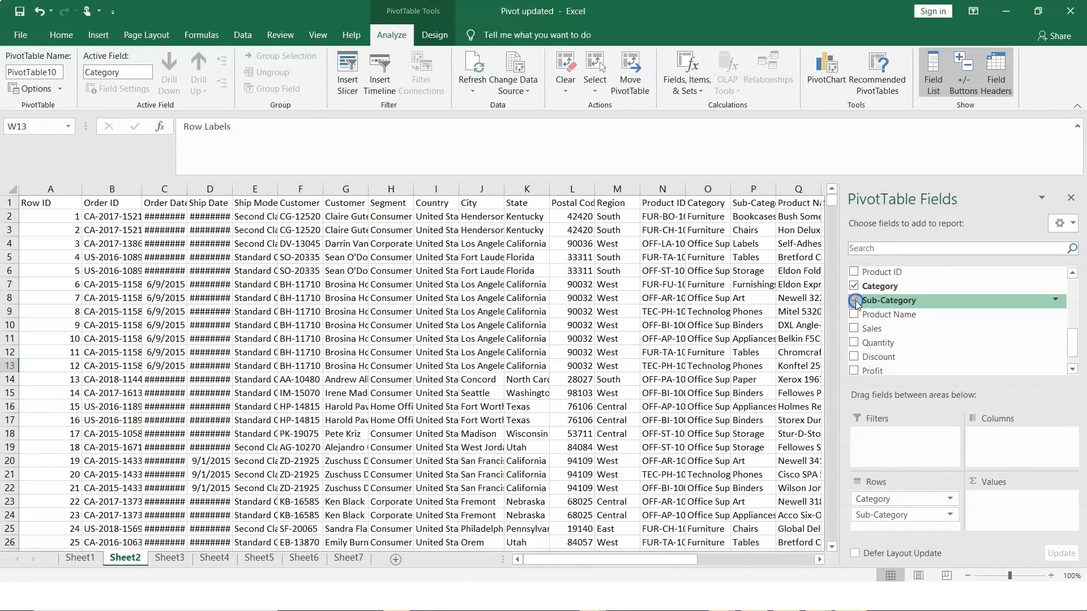
left_click(855, 343)
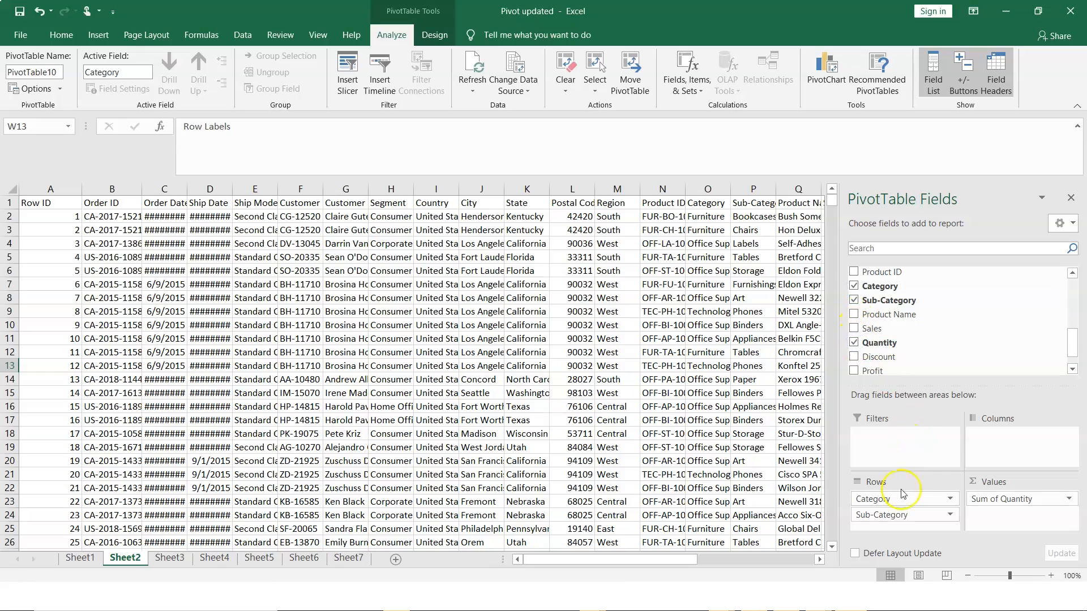
left_click(1071, 197)
left_click(1068, 560)
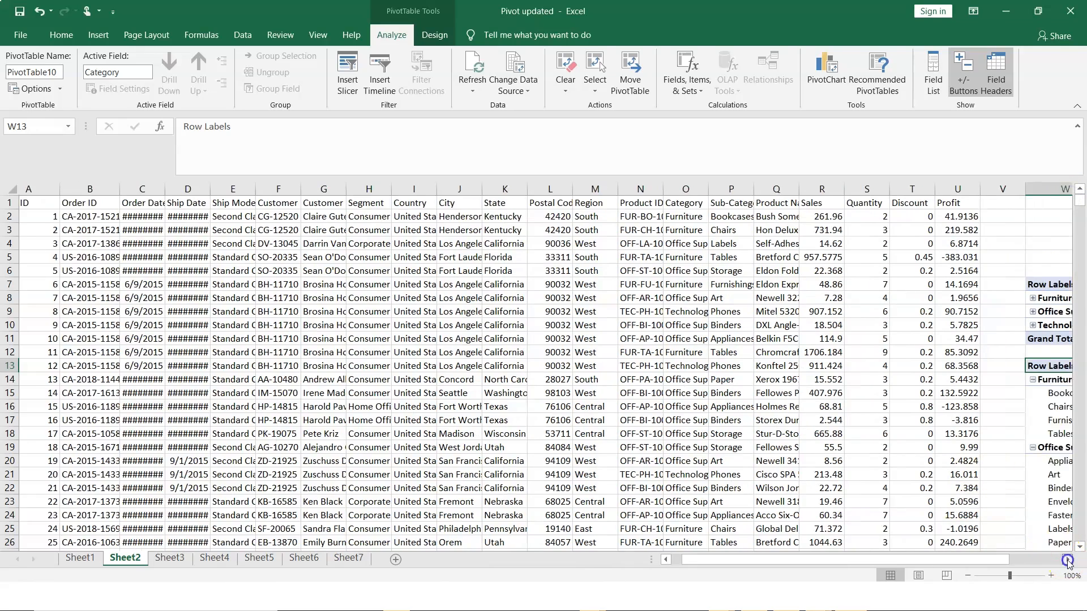
left_click(1067, 560)
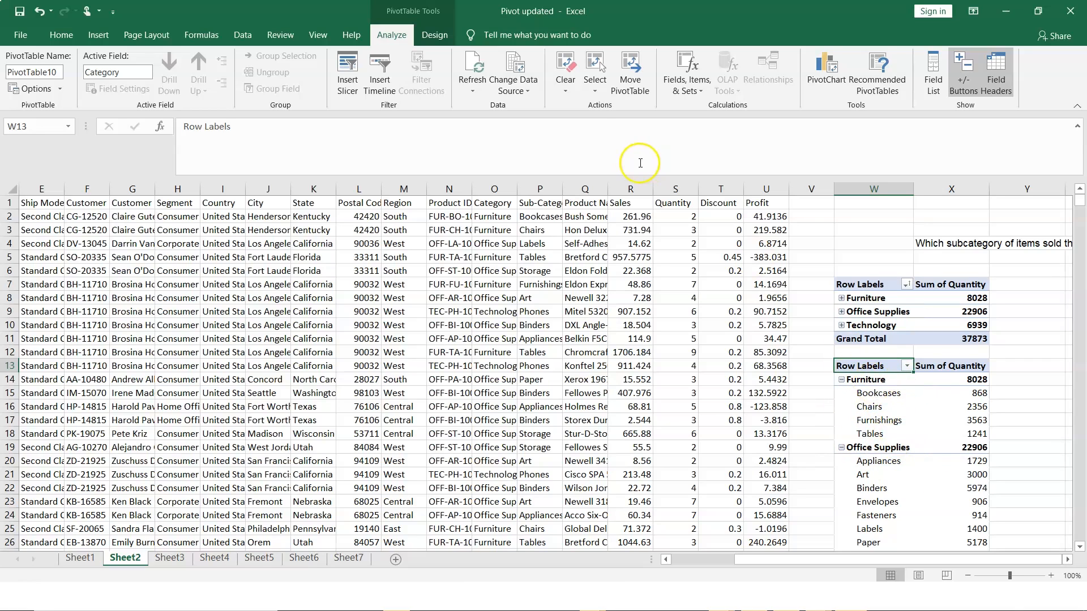
Insert a Sub-Category slicer for the lower pivot table
left_click(341, 94)
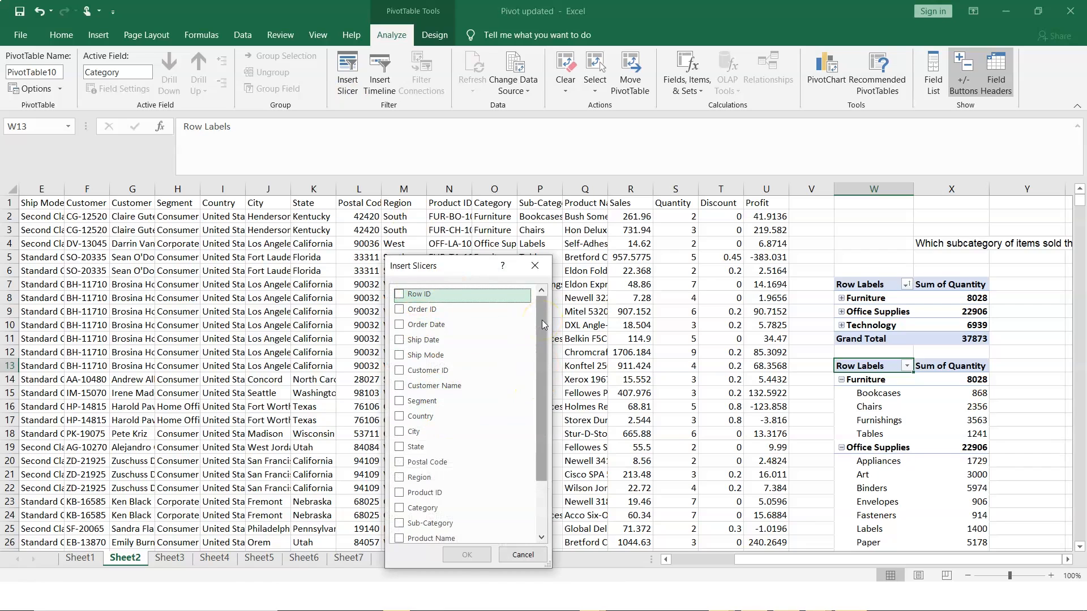
left_click_drag(541, 321, 554, 428)
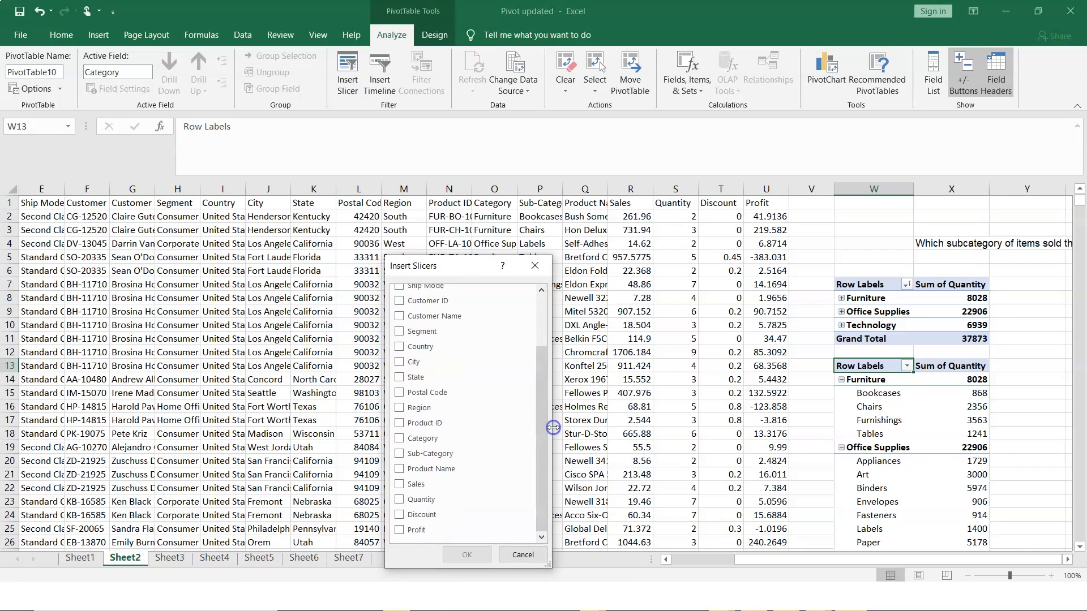
left_click(399, 456)
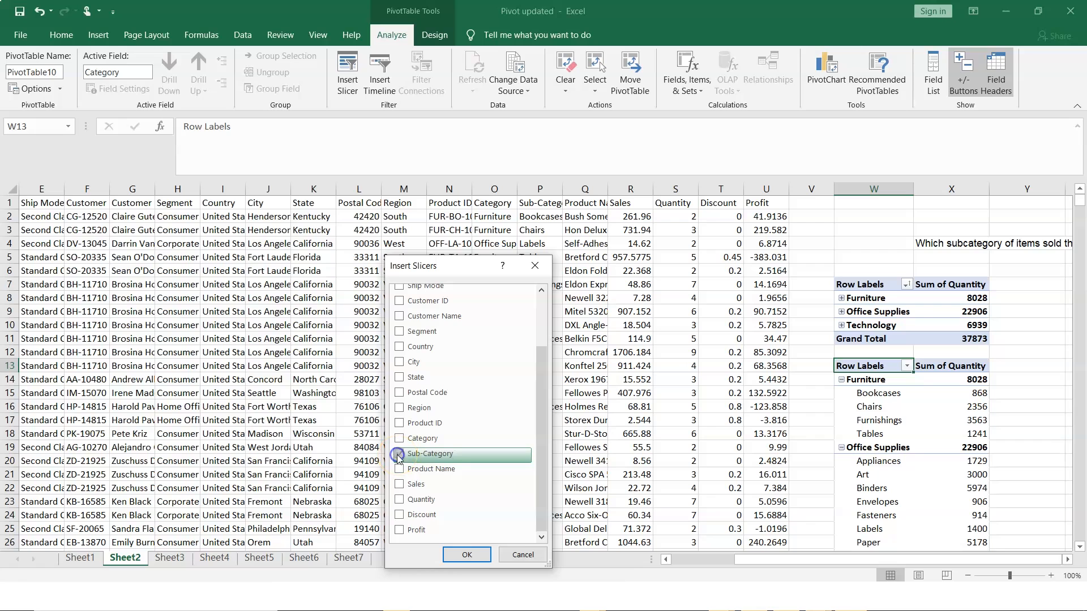
left_click(463, 554)
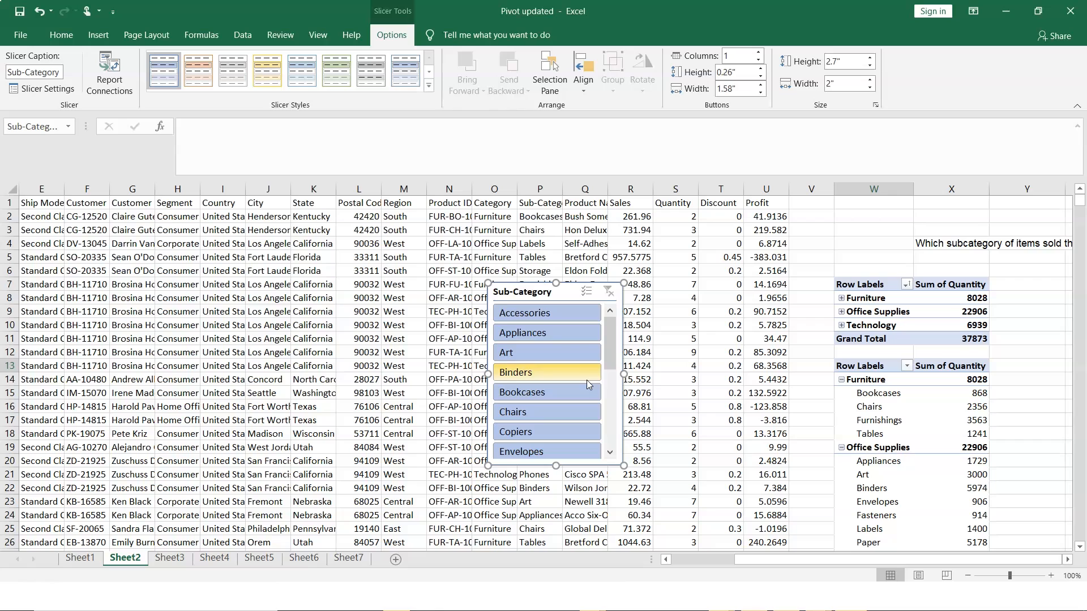
Filter the lower pivot table to Furnishings with the slicer, and try to expand Office Supplies in the upper pivot table
left_click(609, 352)
left_click_drag(611, 335, 609, 378)
left_click(545, 374)
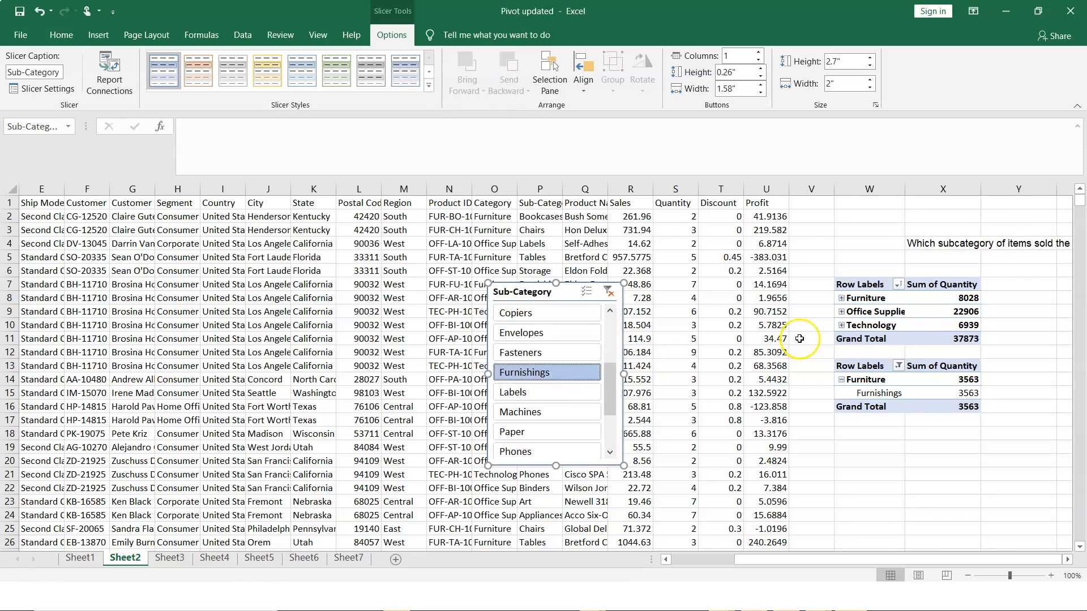
left_click(841, 312)
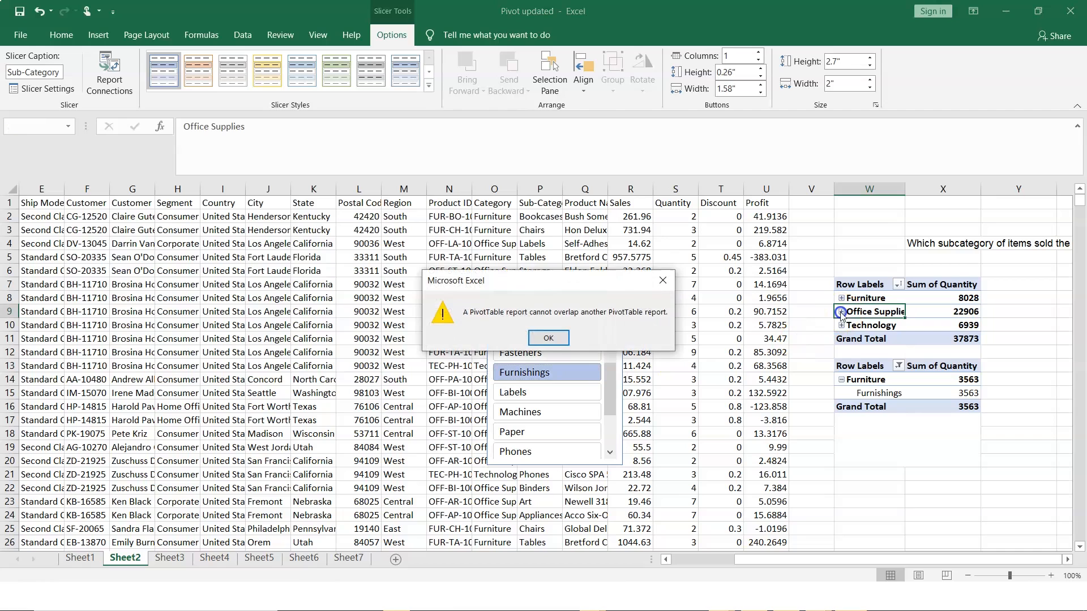
left_click(548, 339)
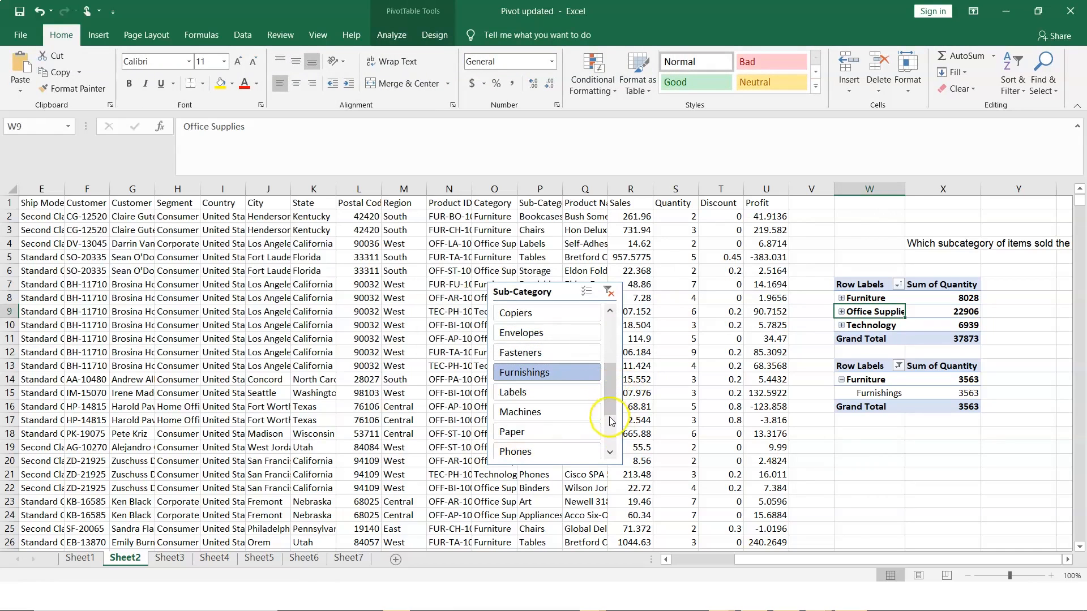
Add Binders and Phones to the Furnishings selection in the Sub-Category slicer
left_click(610, 453)
left_click(610, 453)
left_click(610, 453)
left_click(610, 453)
left_click_drag(612, 433, 611, 334)
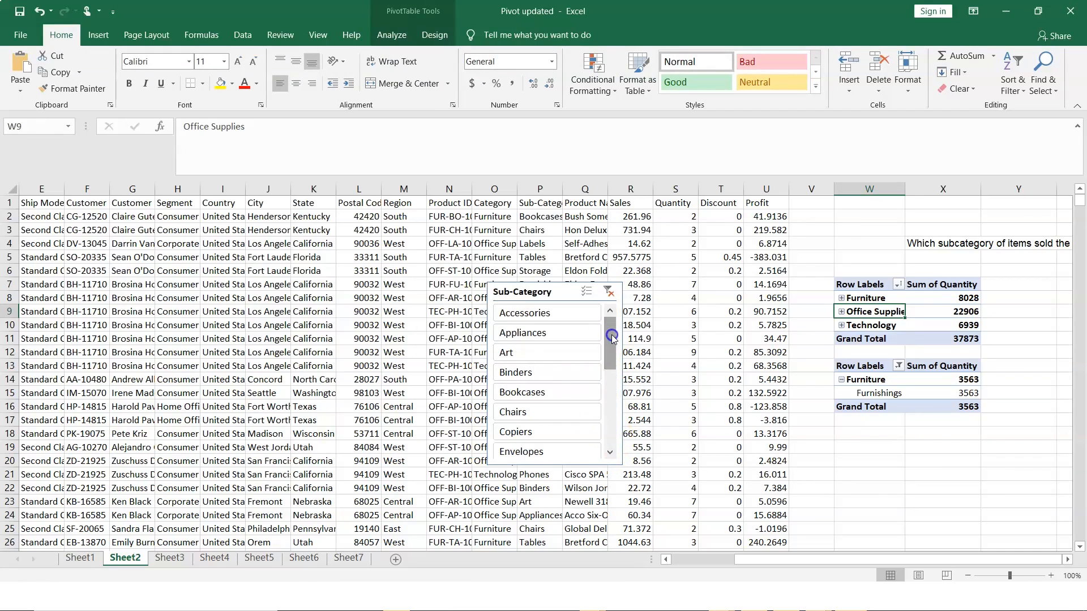
left_click(547, 380)
left_click_drag(609, 355, 614, 439)
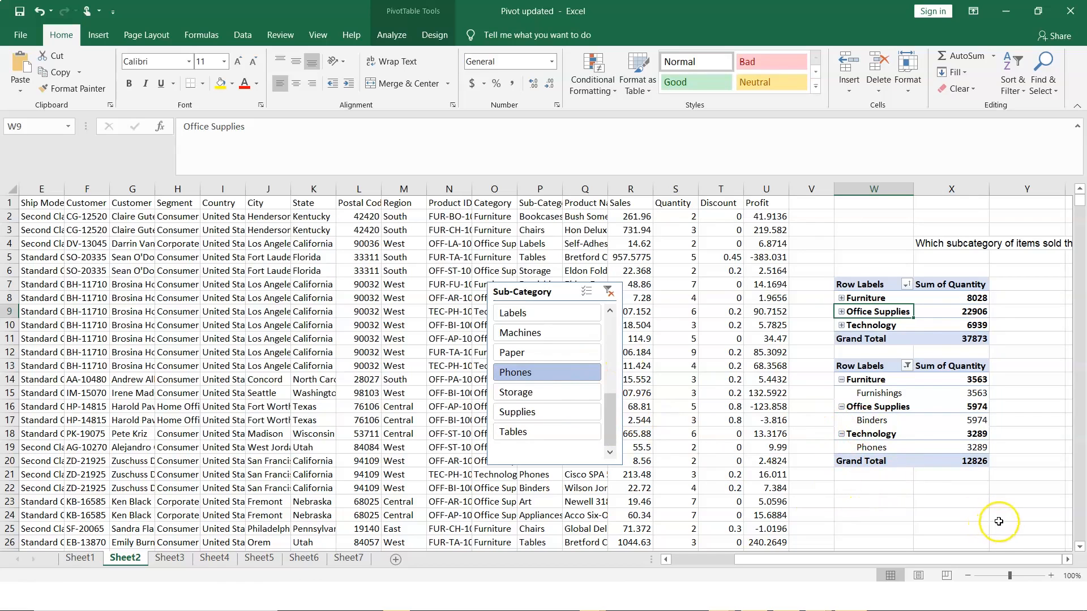
Delete the Sub-Category slicer from Sheet2
left_click(947, 512)
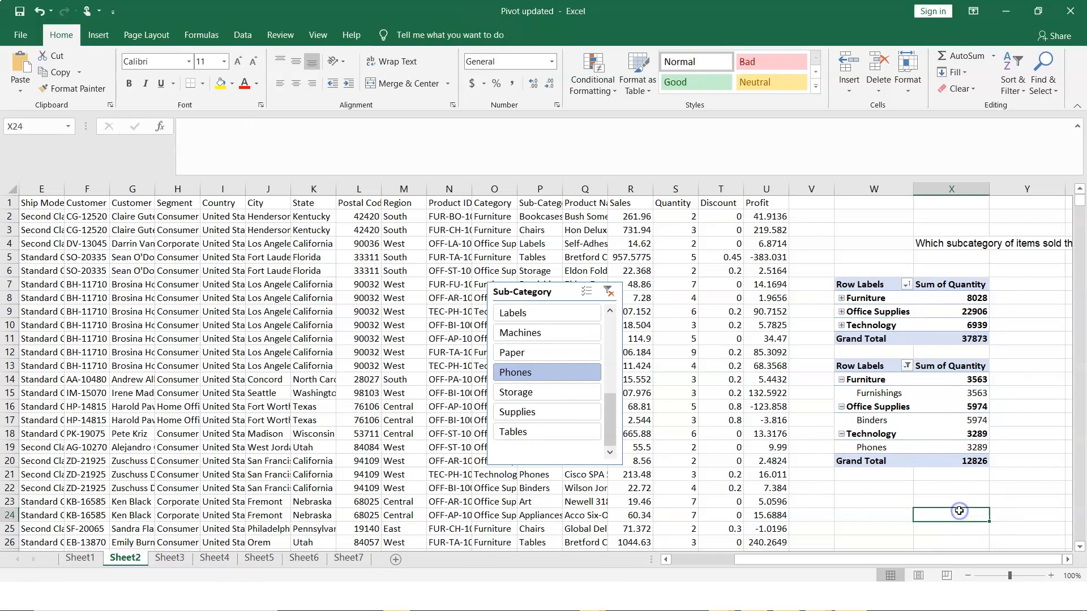
left_click(526, 292)
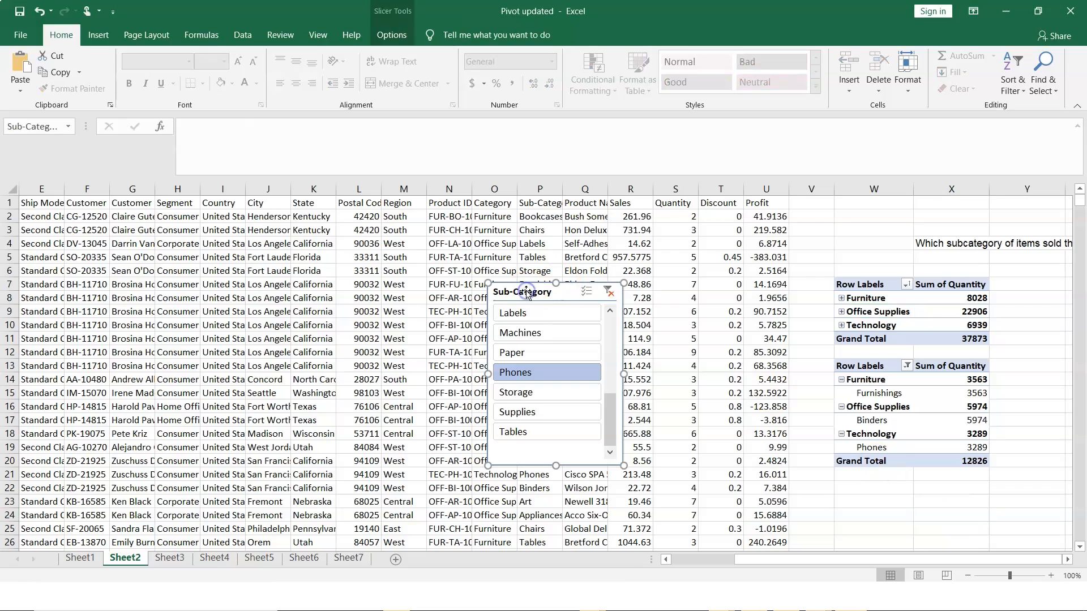
key("Delete")
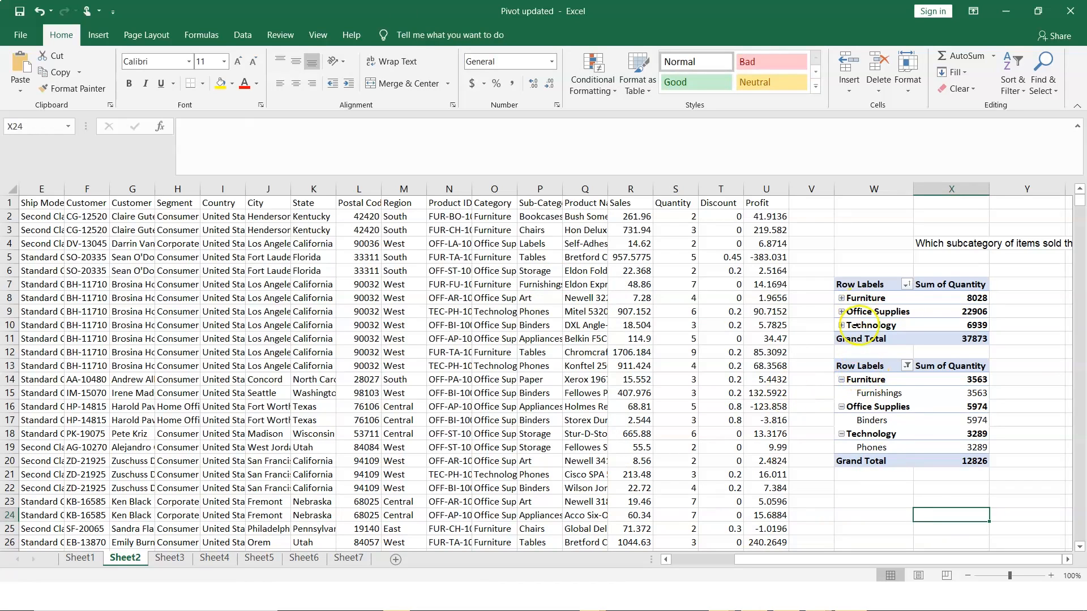
left_click(841, 384)
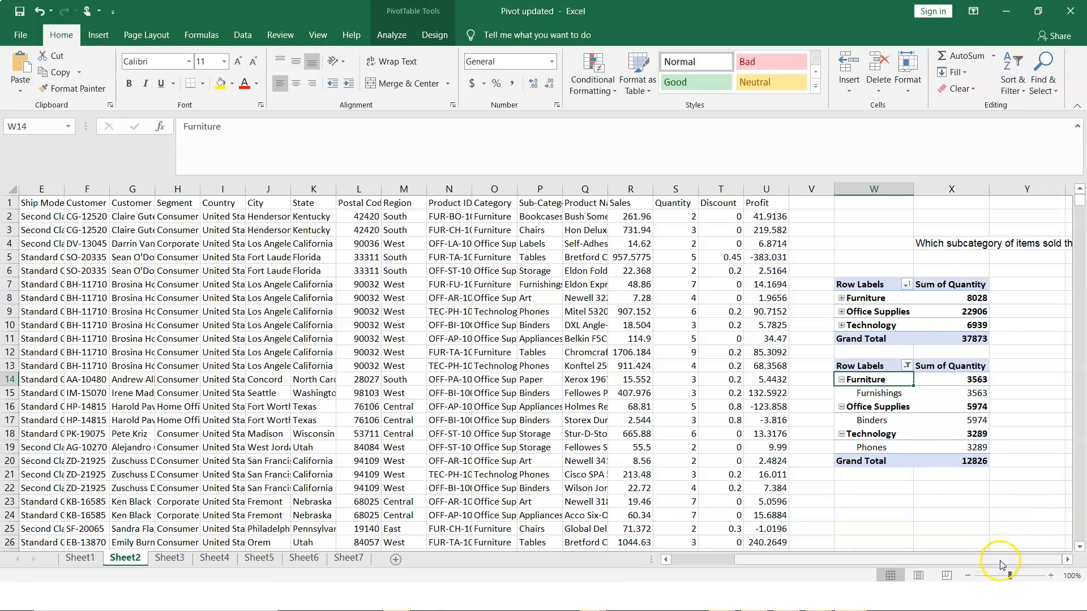
left_click(1013, 259)
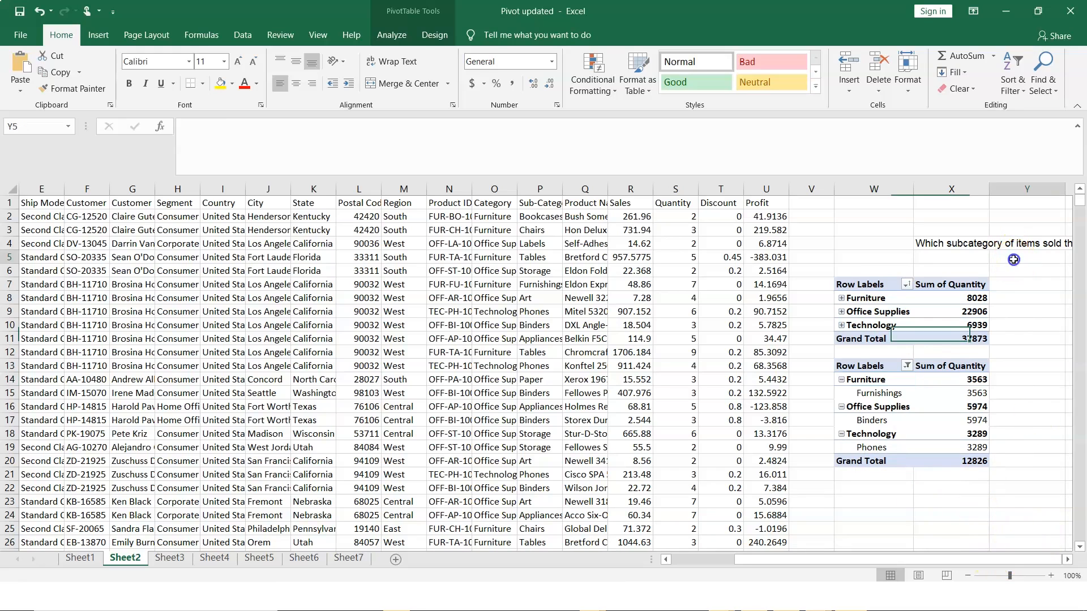
key("Right")
key("Right")
key("Right")
key("Right")
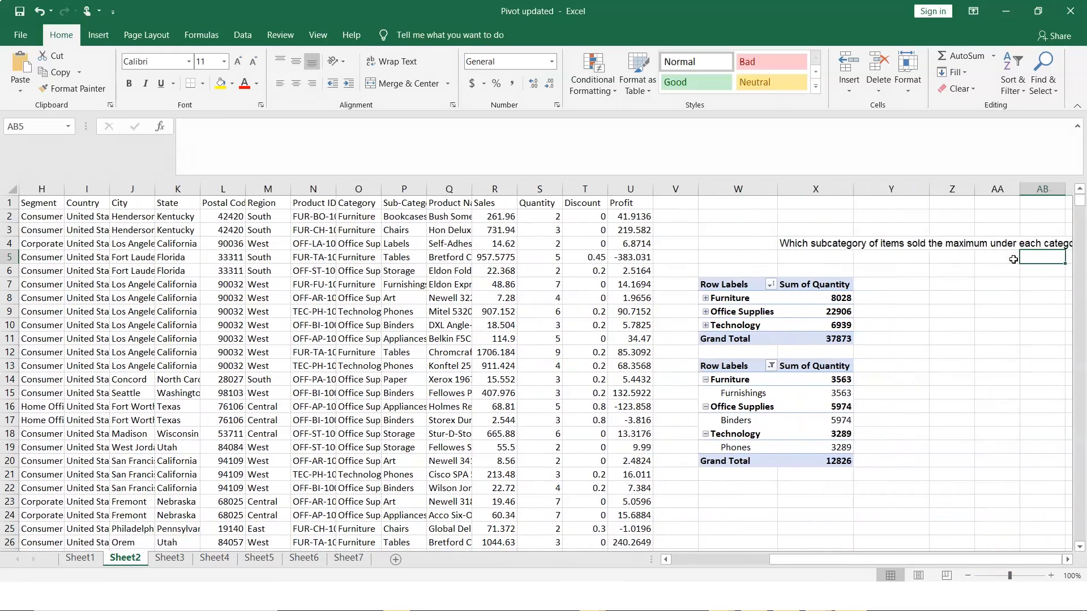
Return to the beginning of the Sheet2 data and select the Row ID header cell
key("Left")
key("Left")
key("Left")
key("Left")
key("Left")
key("Left")
key("Left")
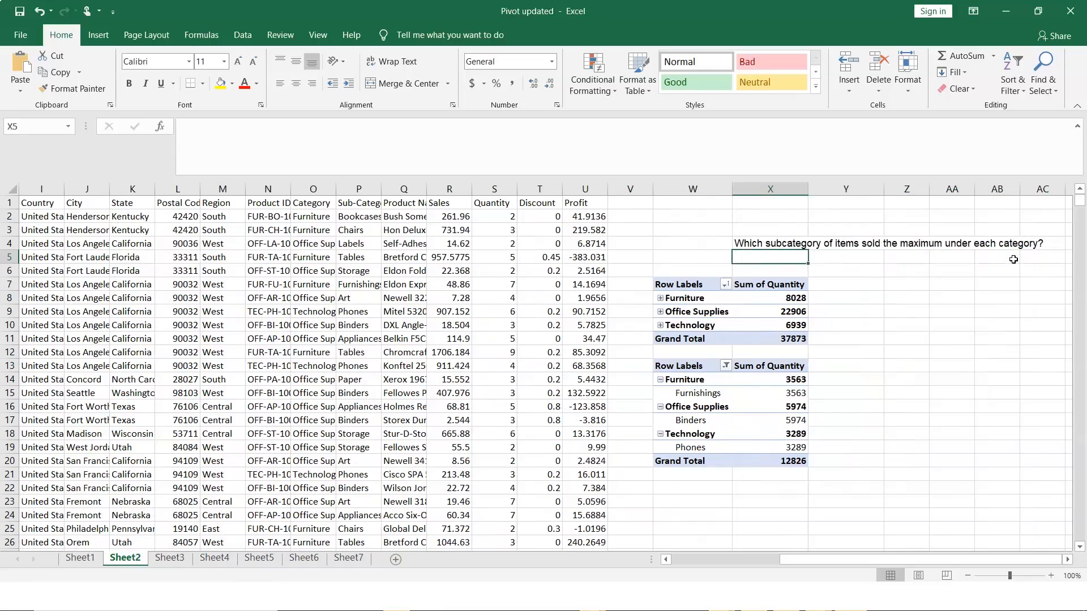
key("Left")
key("Left")
key("Left")
key("Left")
key("Left")
key("Left")
key("Left")
key("Left")
key("Left")
key("Left")
key("Left")
key("Left")
key("Left")
key("Left")
key("Left")
key("Left")
key("Left")
key("Left")
key("Left")
key("Left")
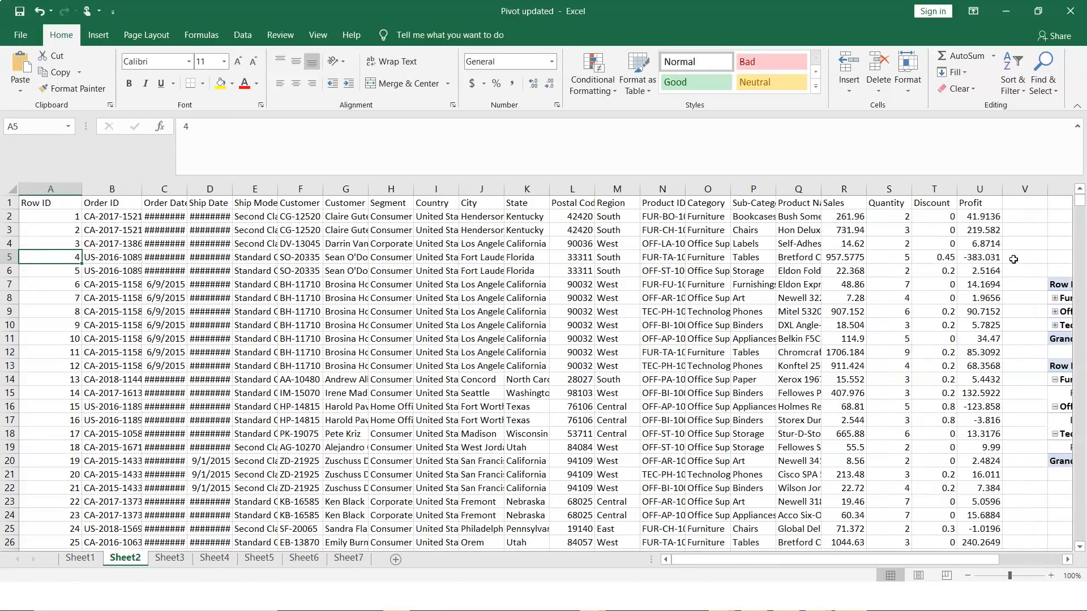
left_click(27, 205)
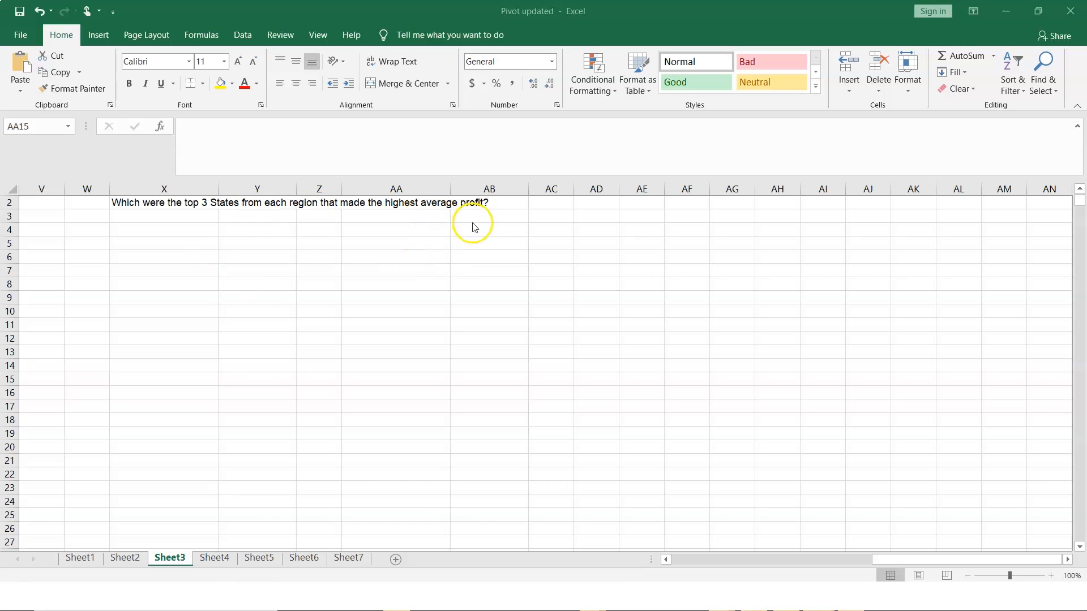
Insert a PivotTable from the Sheet3 range A1:U9995, placing it on the existing worksheet at cell X5
left_click(694, 561)
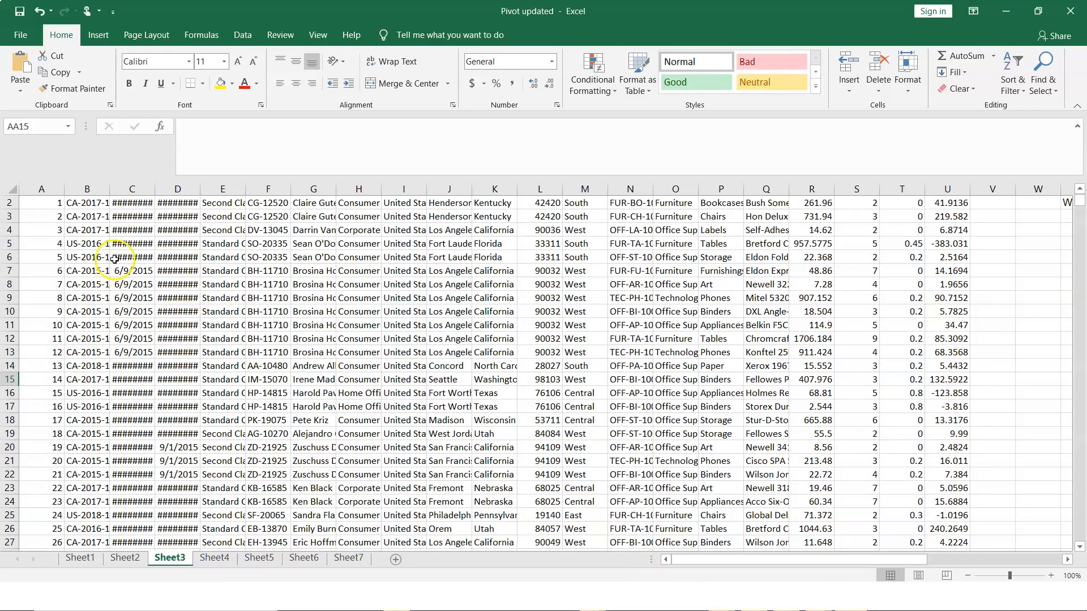
scroll(90, 249, "up", 1)
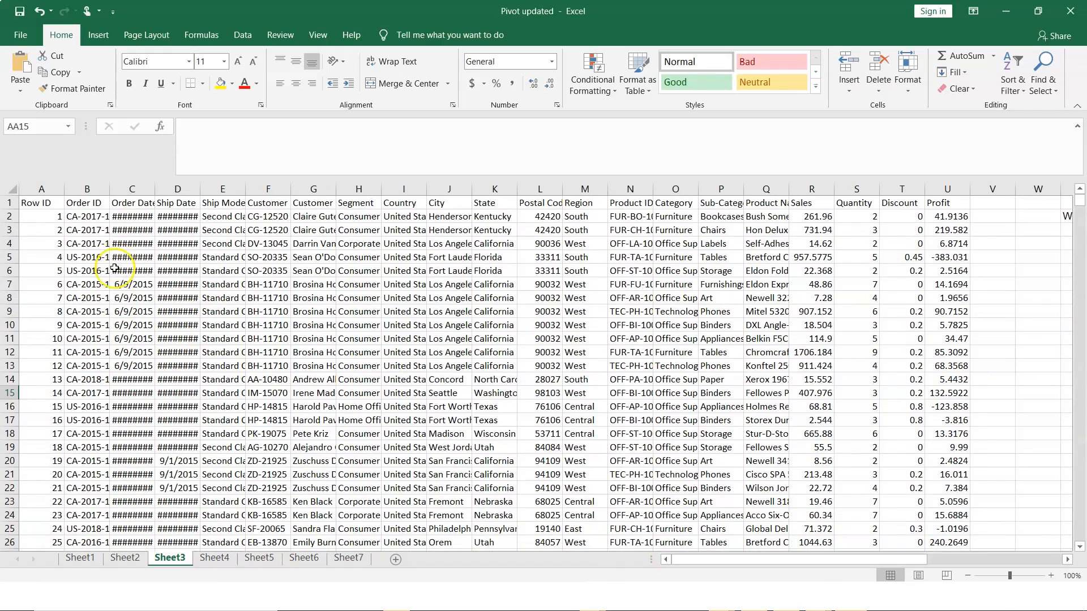
left_click(37, 204)
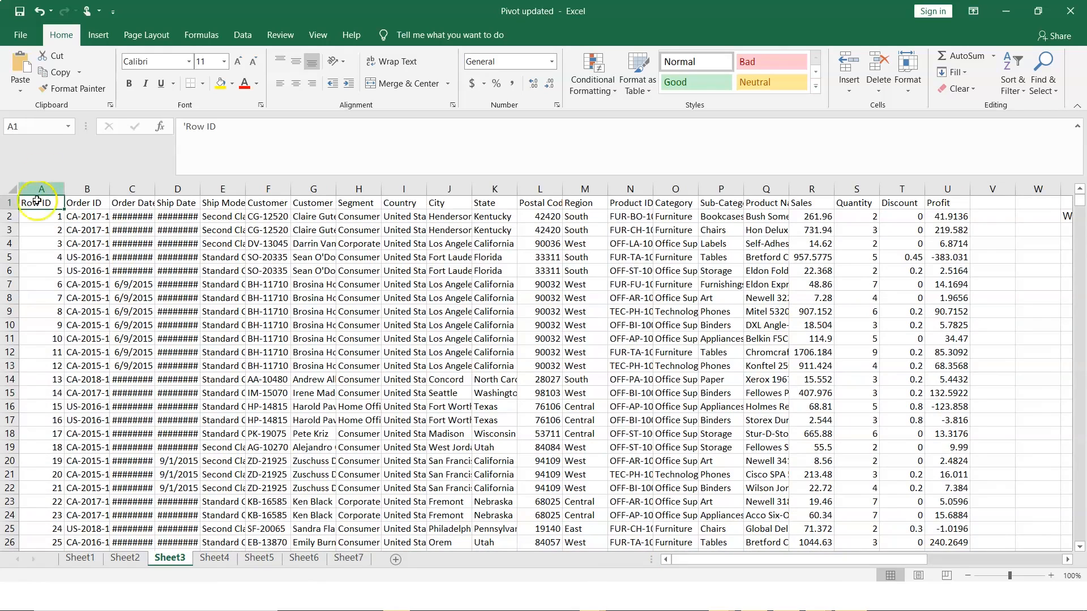
left_click(99, 36)
left_click(26, 71)
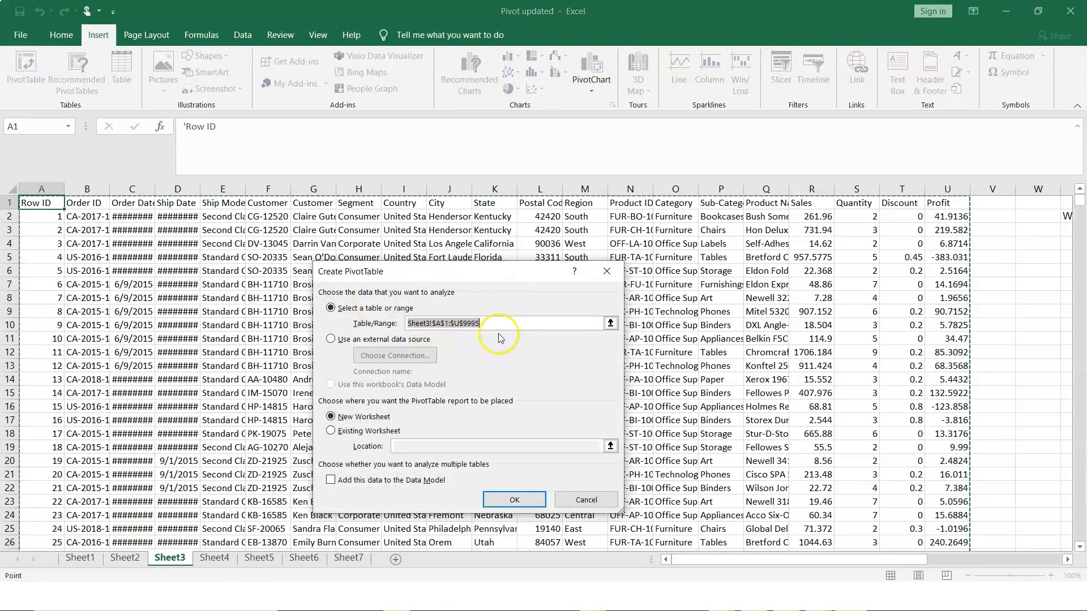
left_click(331, 432)
left_click(427, 446)
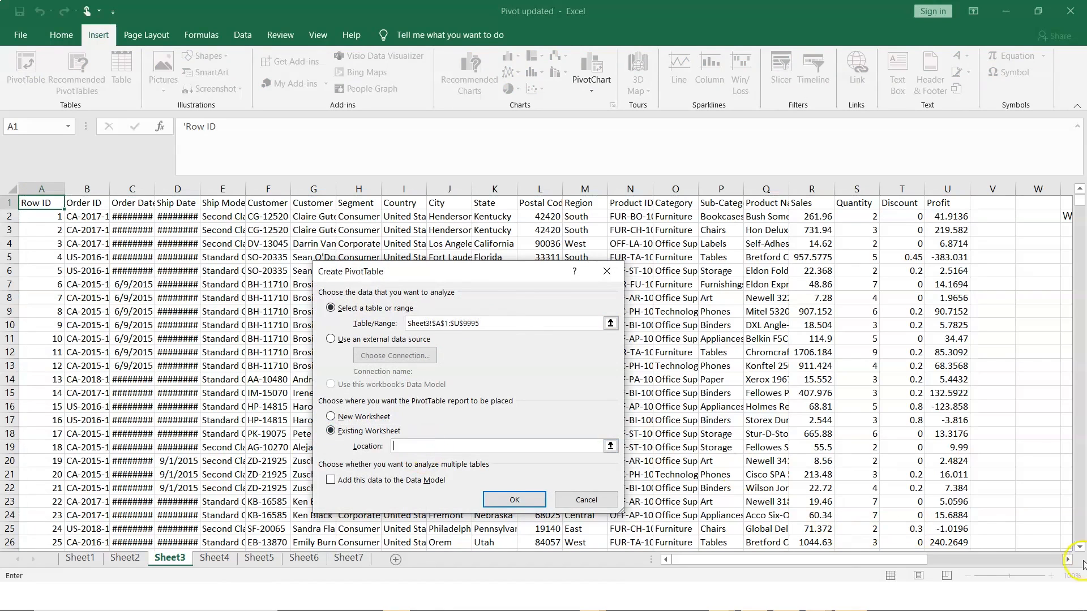
left_click(1068, 560)
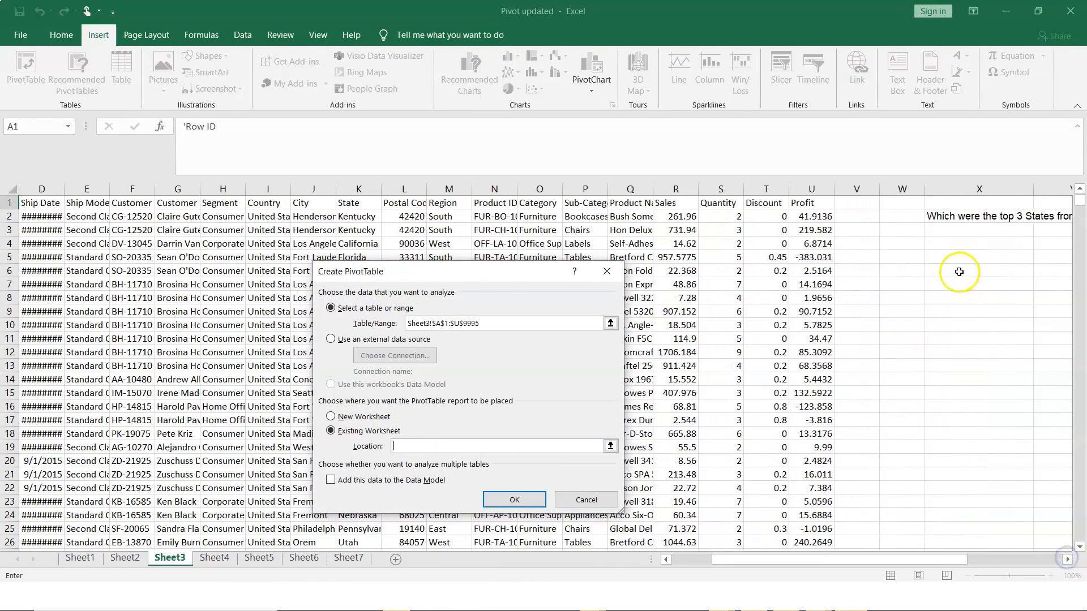
left_click(958, 258)
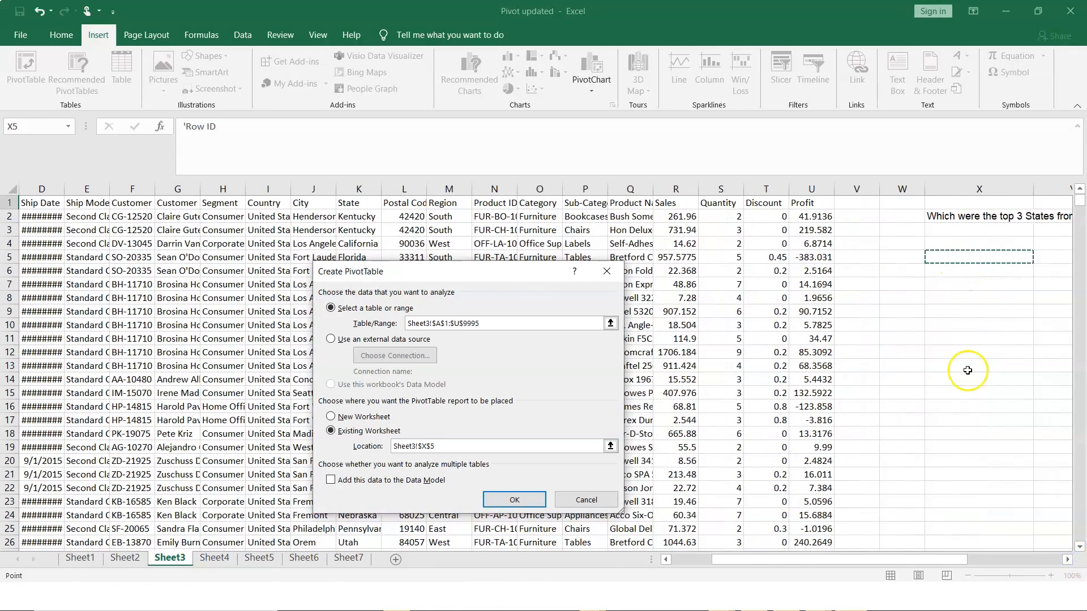
left_click(538, 500)
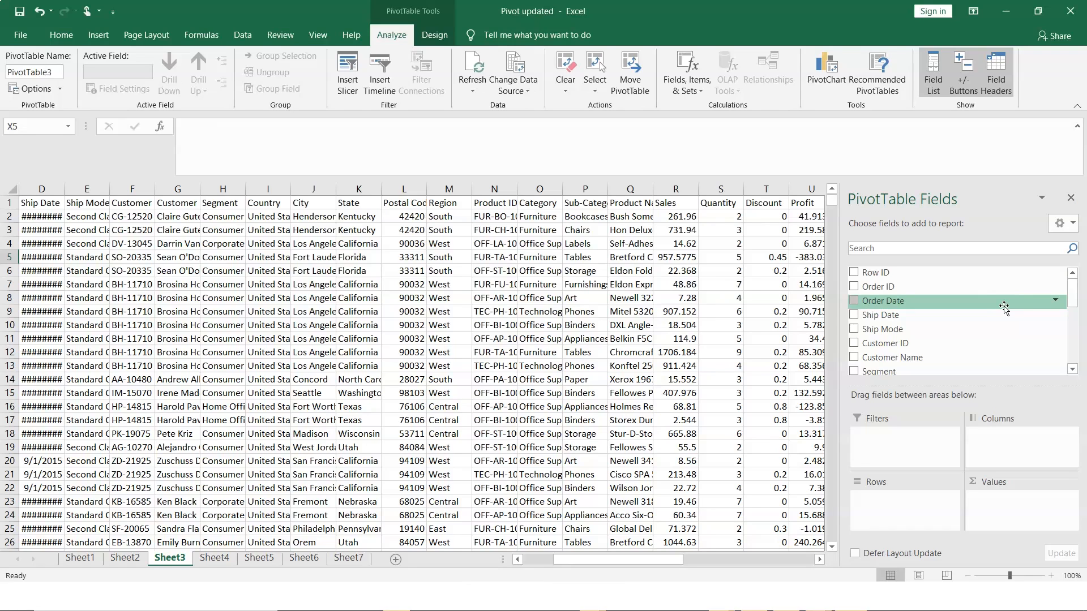
Add Region to the PivotTable's rows, with State nested beneath it
left_click_drag(1072, 285, 1074, 324)
left_click_drag(899, 314, 906, 498)
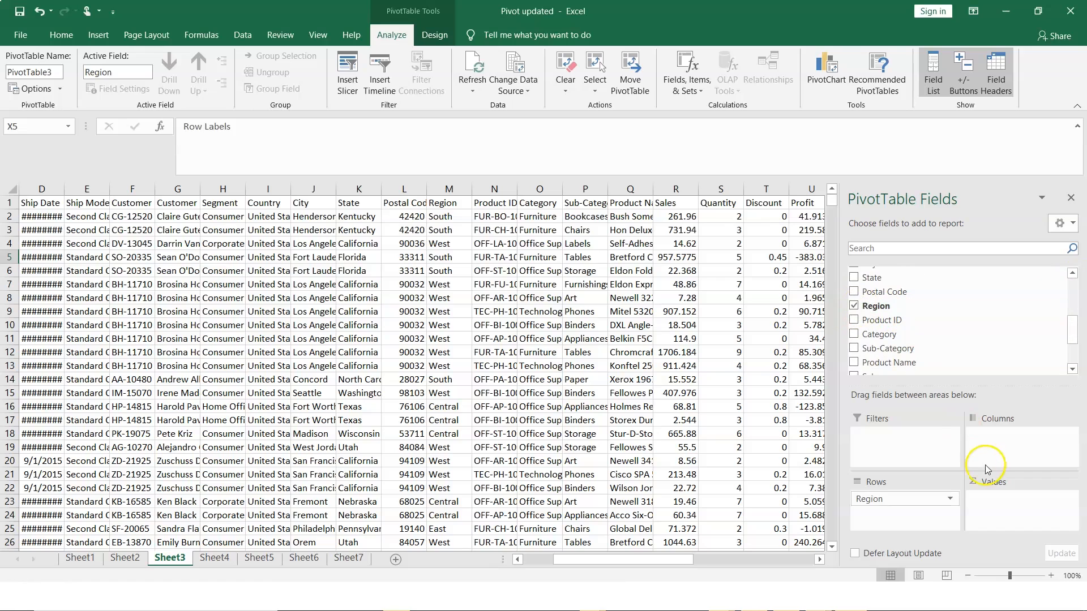
left_click(949, 499)
left_click(950, 499)
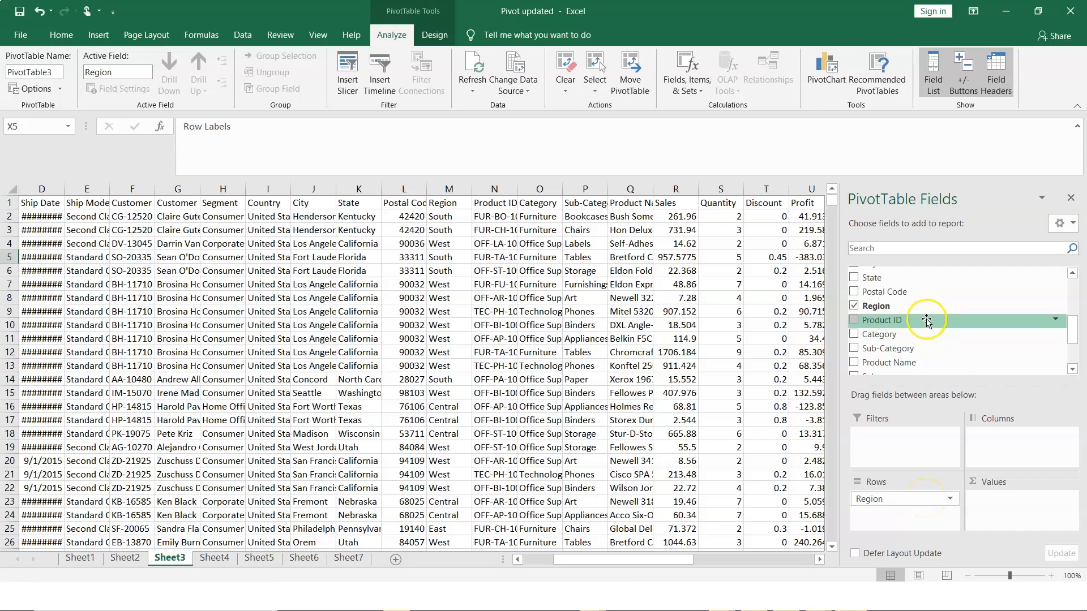
left_click(854, 279)
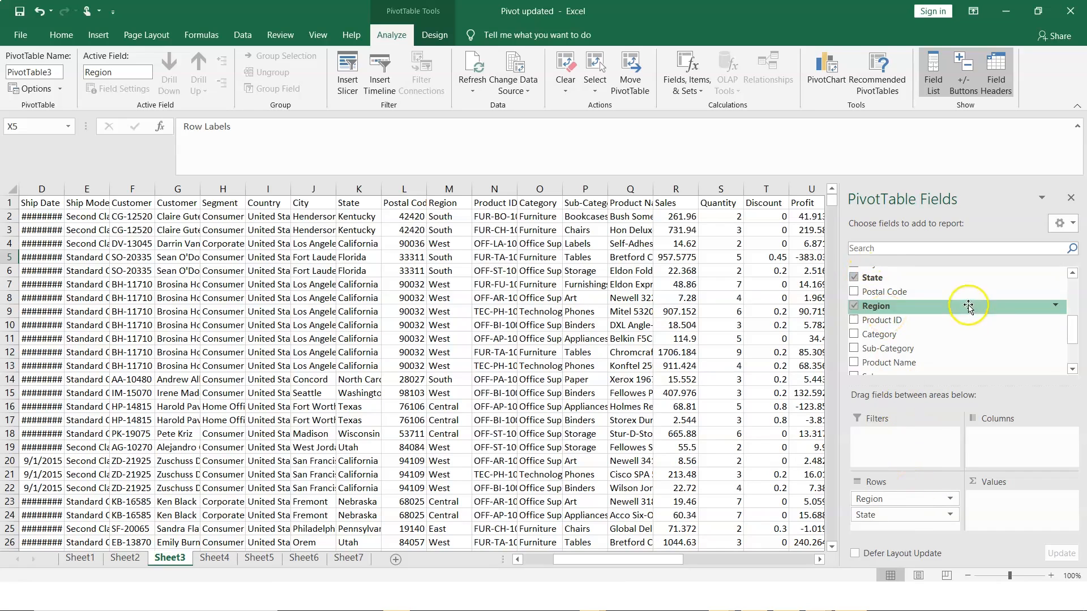
Add Profit to the PivotTable's values and close the field list
scroll(1074, 370, "down", 5)
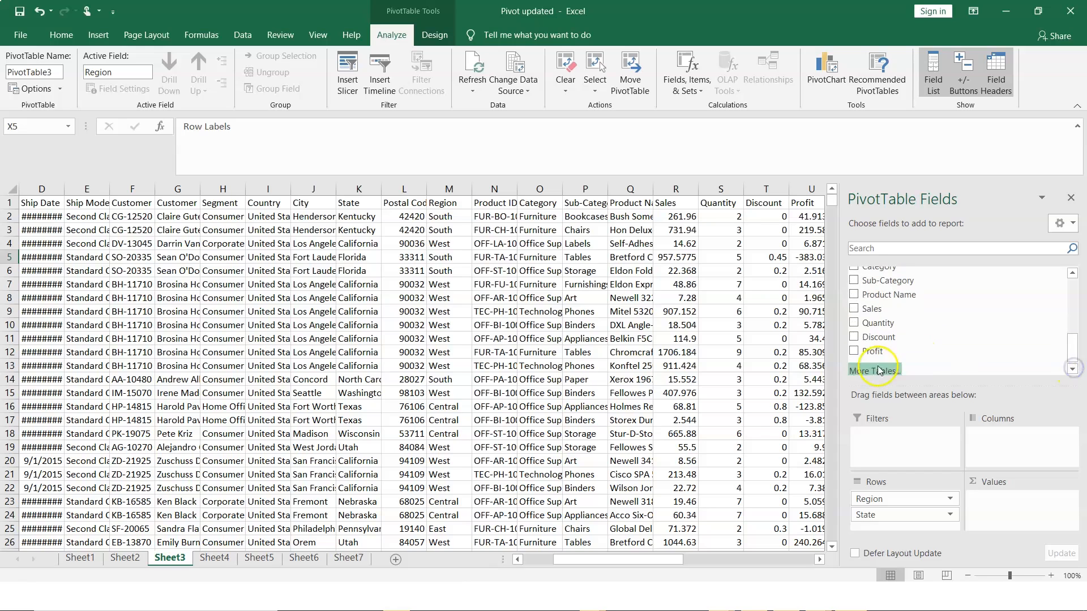
left_click(853, 351)
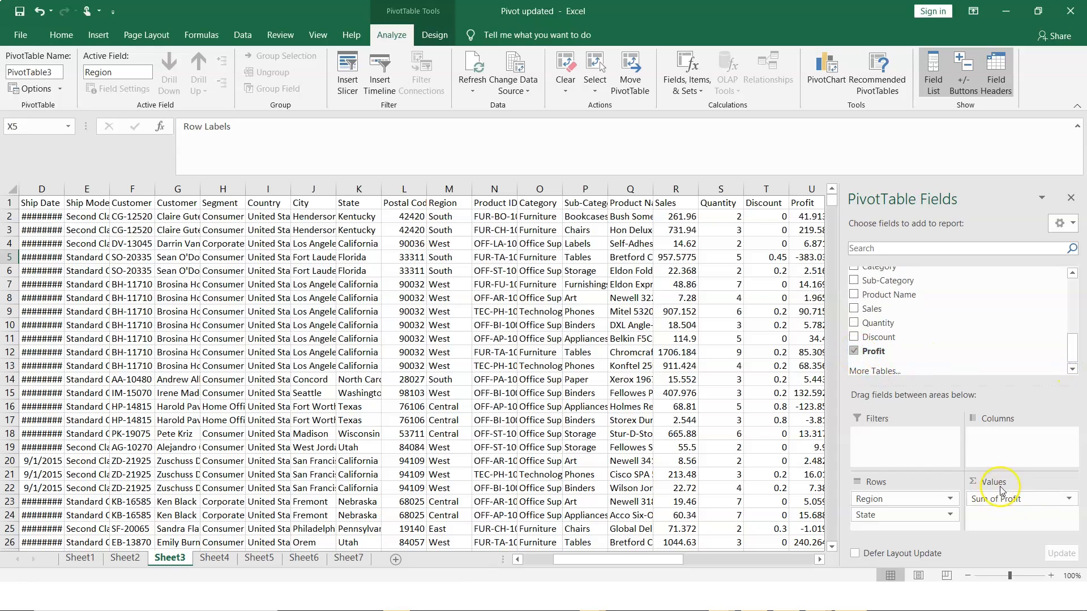
left_click(1071, 198)
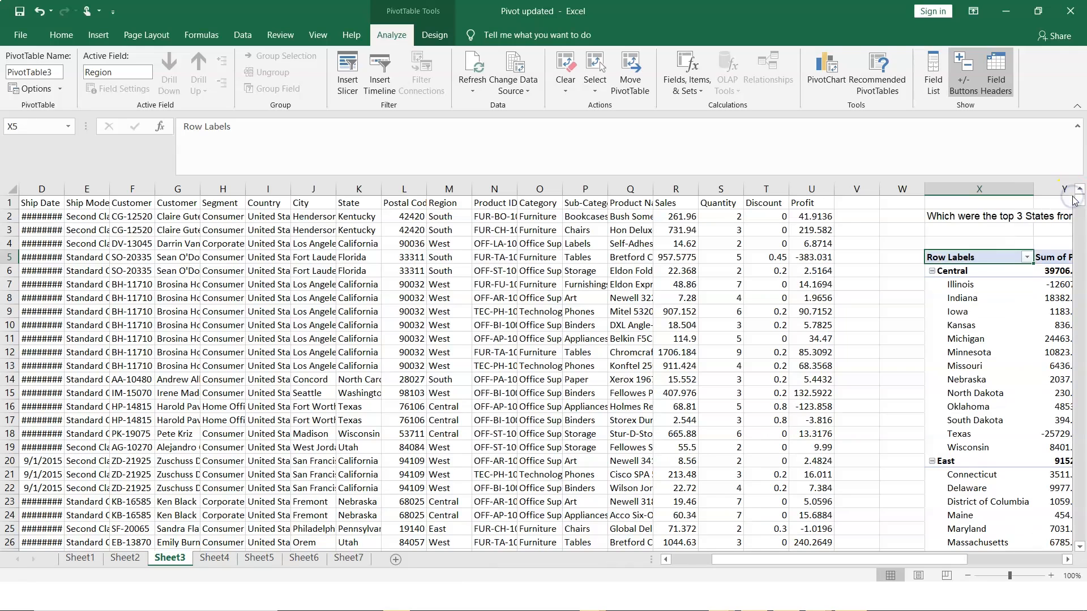
Summarize the PivotTable's Profit values by Average instead of Sum
left_click(1067, 562)
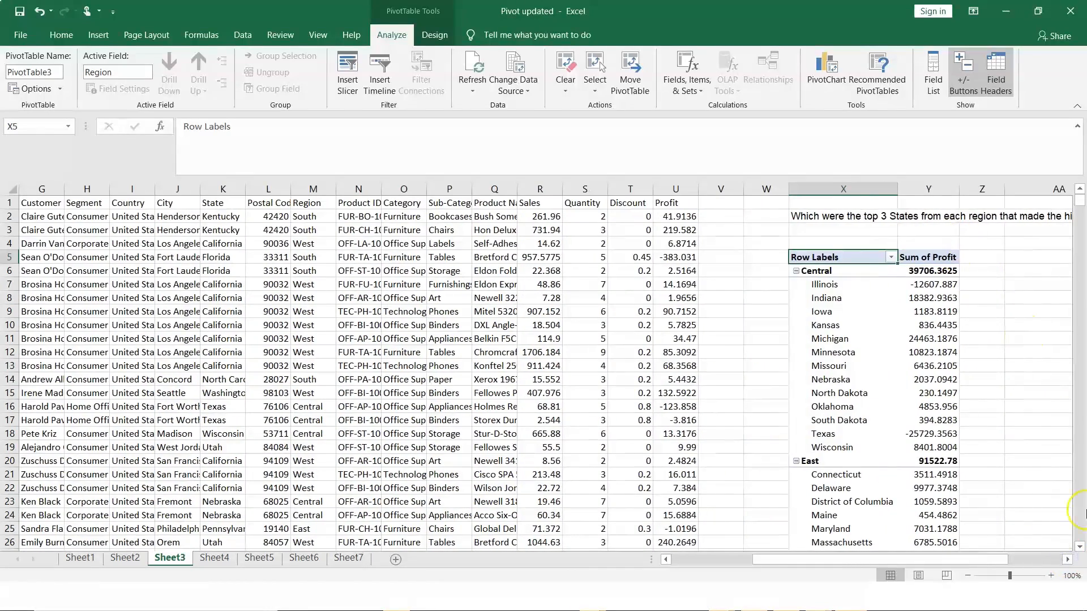
left_click(1068, 560)
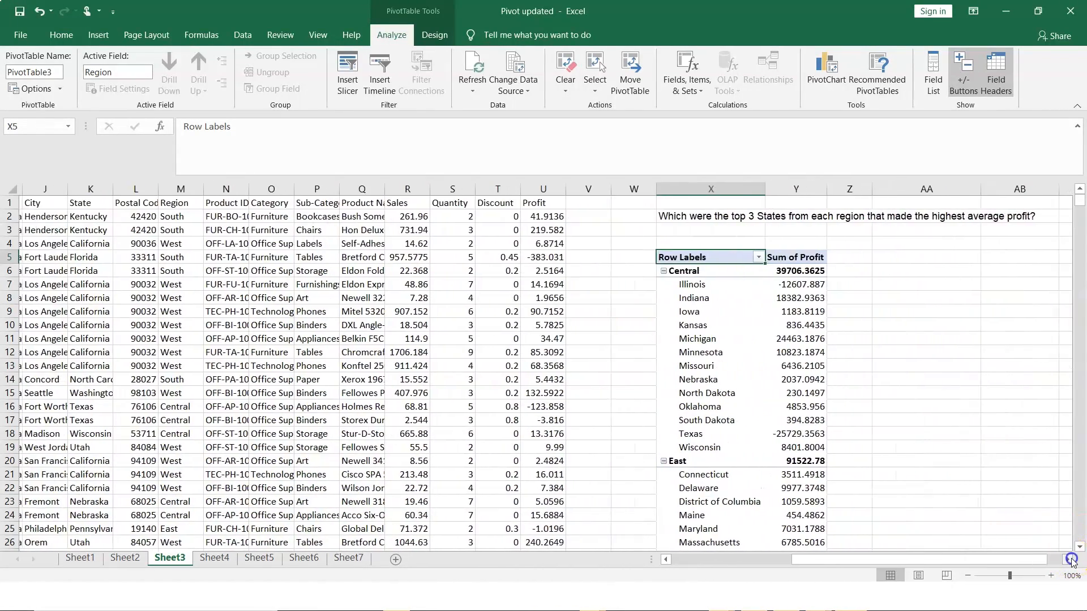
left_click(1069, 559)
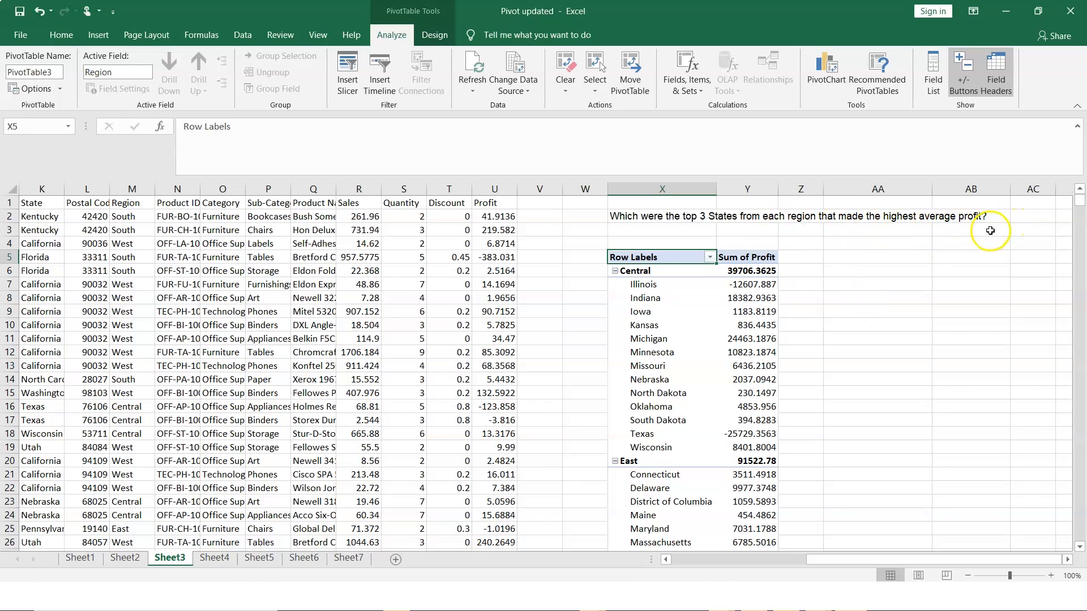
left_click(747, 256)
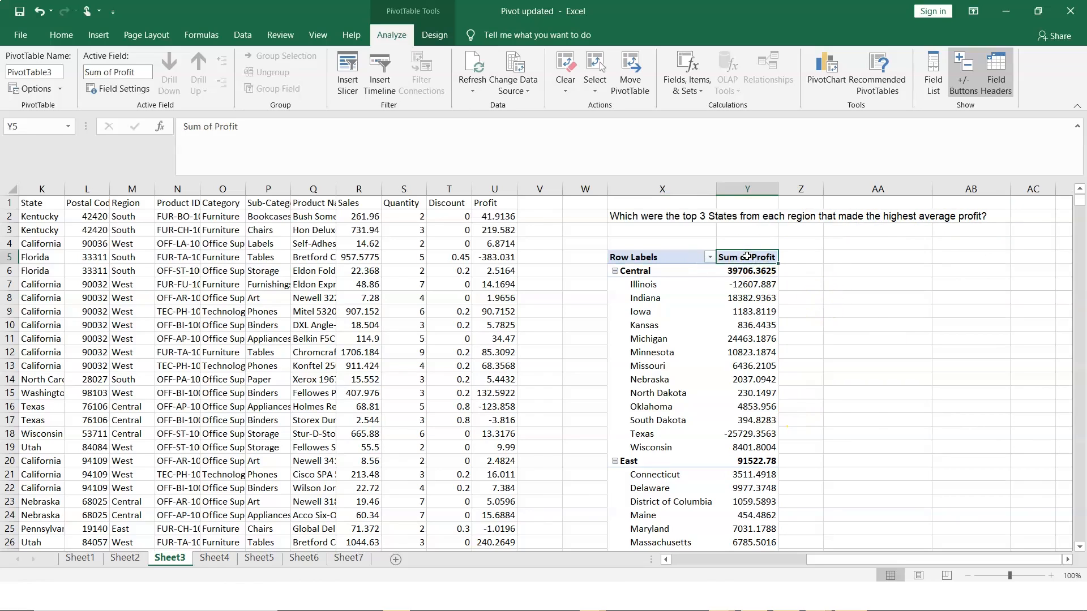
right_click(748, 257)
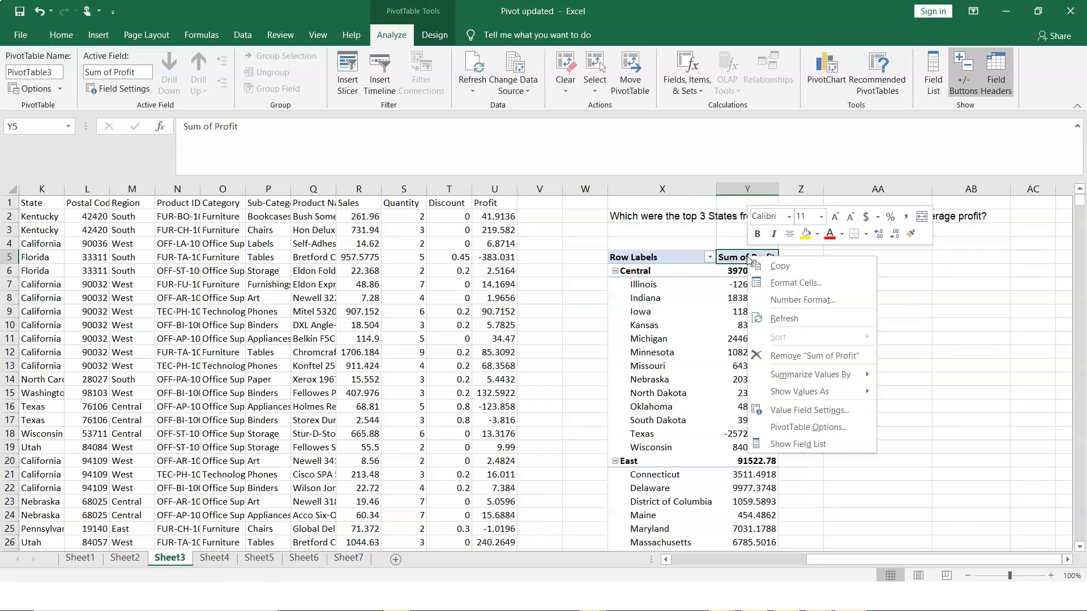
mouse_move(856, 376)
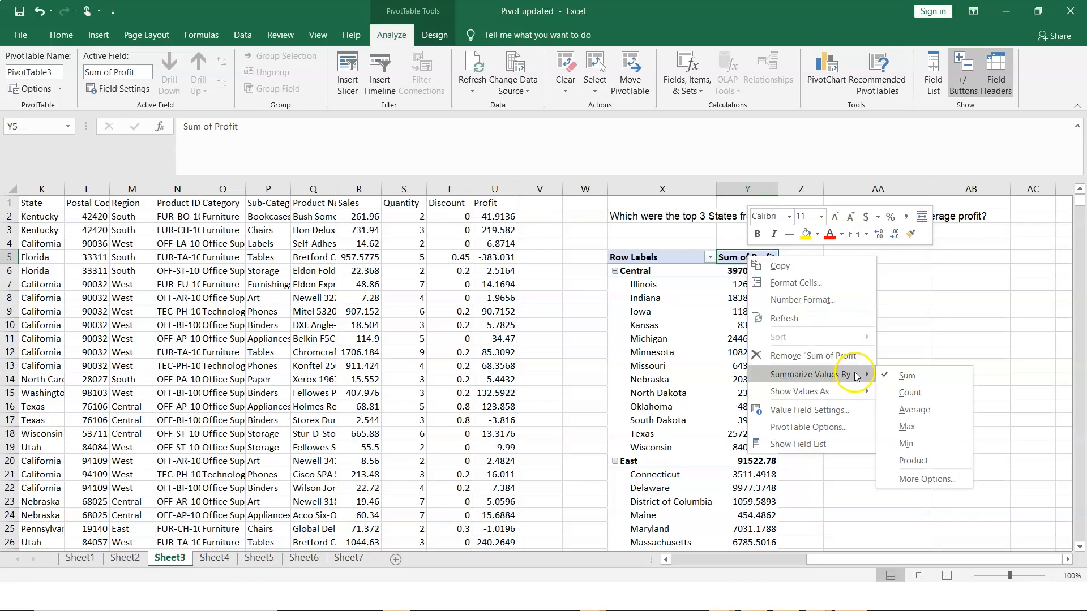
left_click(917, 411)
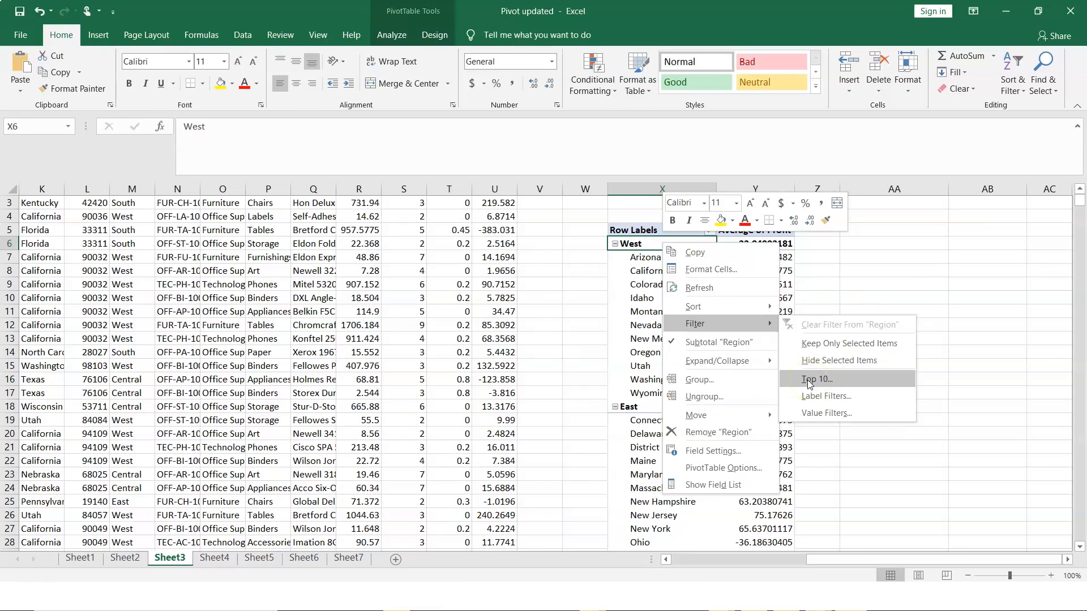
Sort the PivotTable's regions in descending order by Region
mouse_move(754, 309)
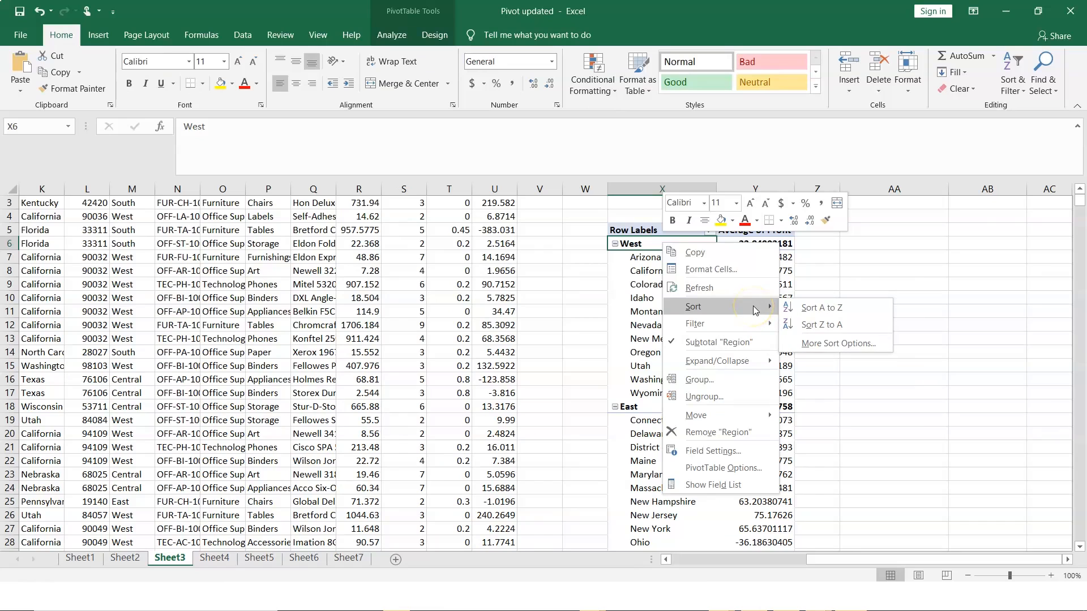
left_click(831, 343)
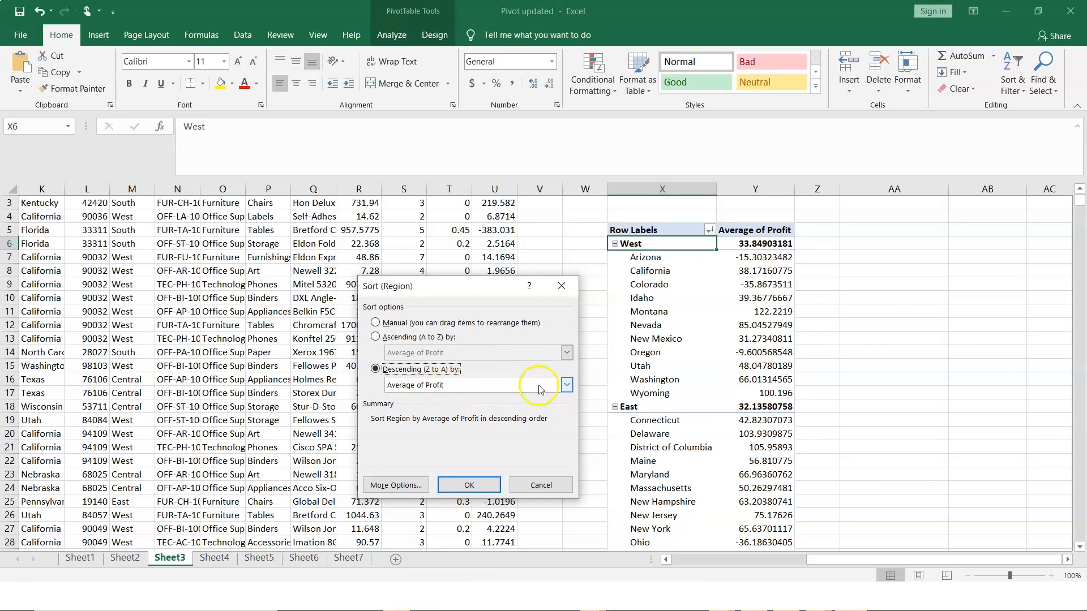
left_click(566, 385)
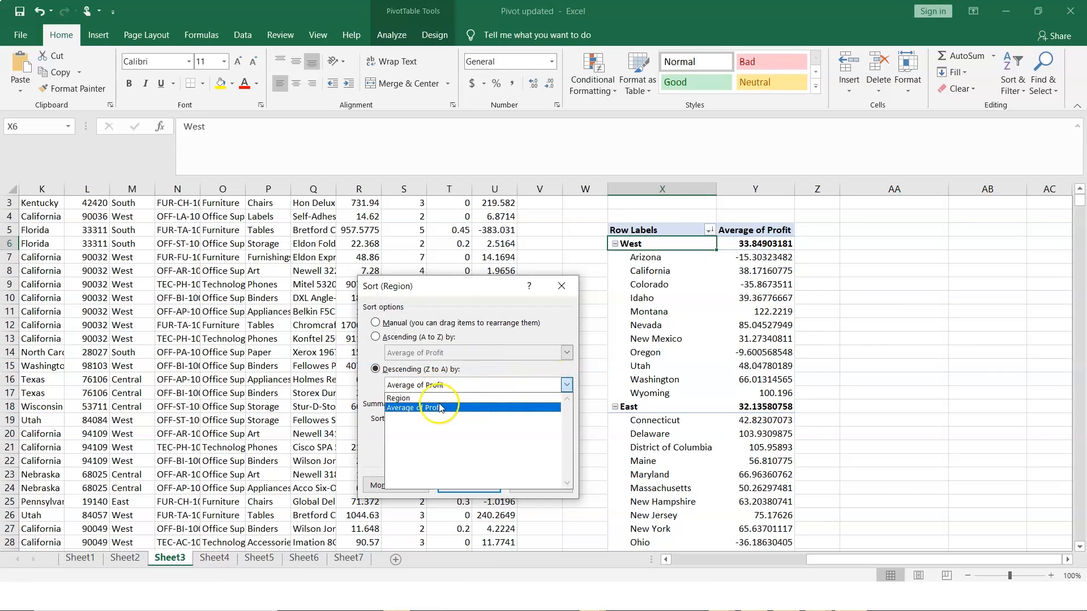
left_click(422, 398)
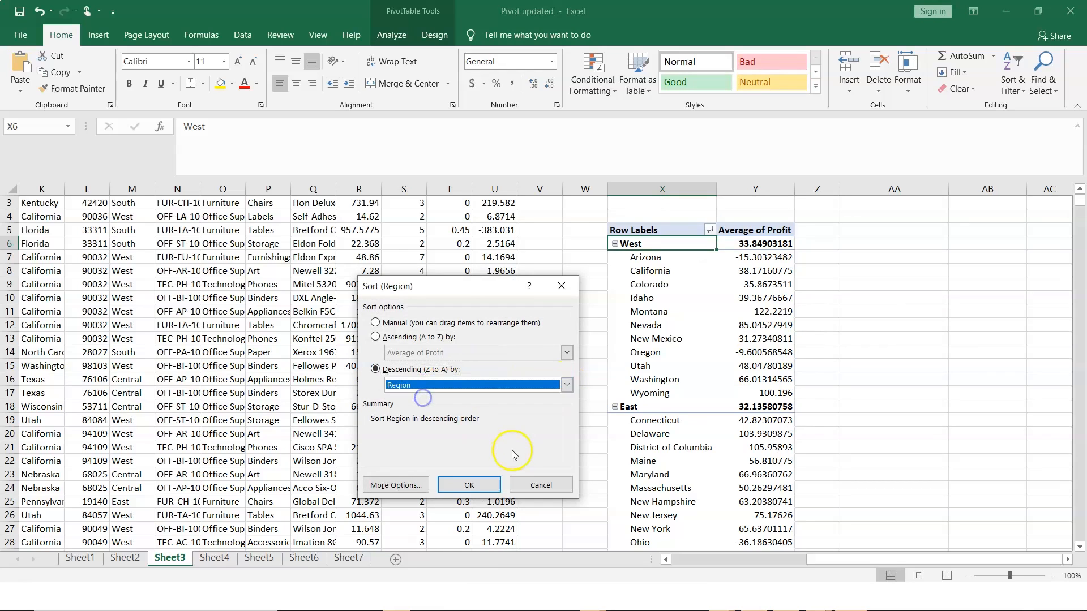
left_click(469, 486)
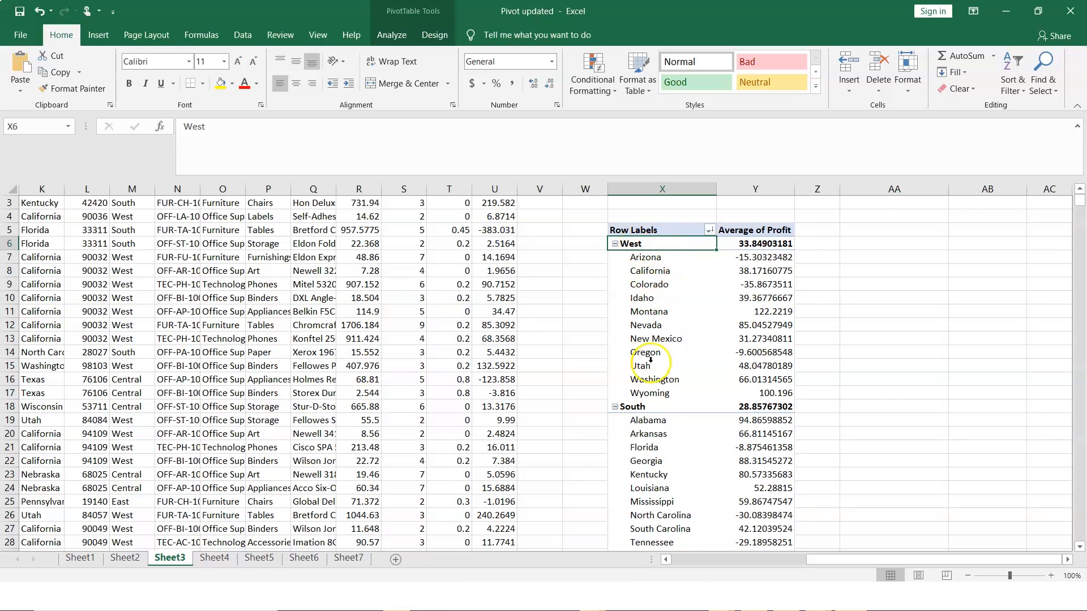
Sort the states within each region in descending order by Average of Profit
left_click(659, 258)
right_click(659, 258)
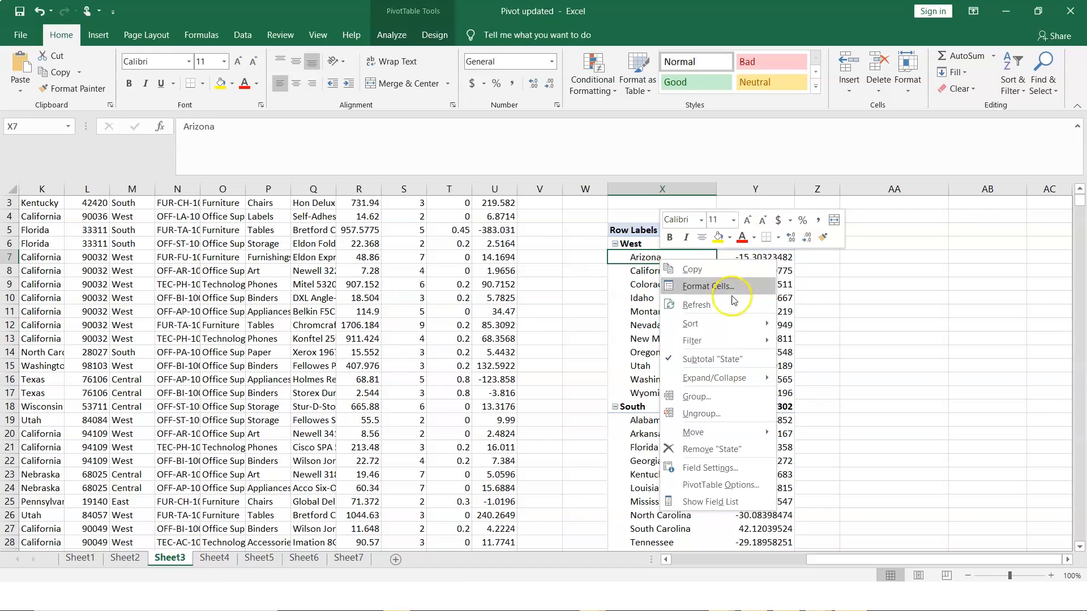
mouse_move(749, 327)
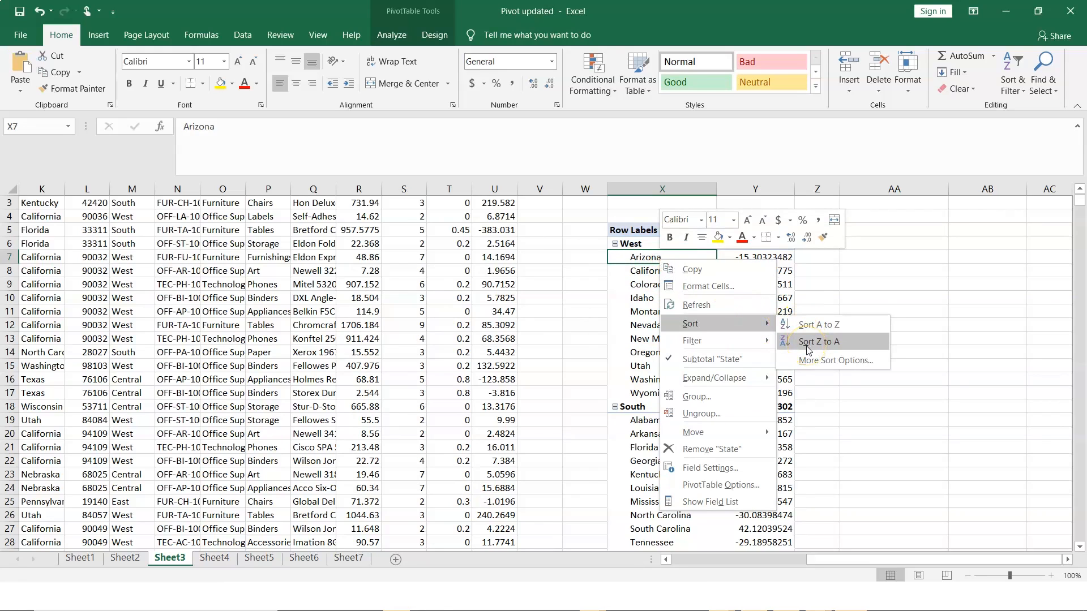
left_click(818, 361)
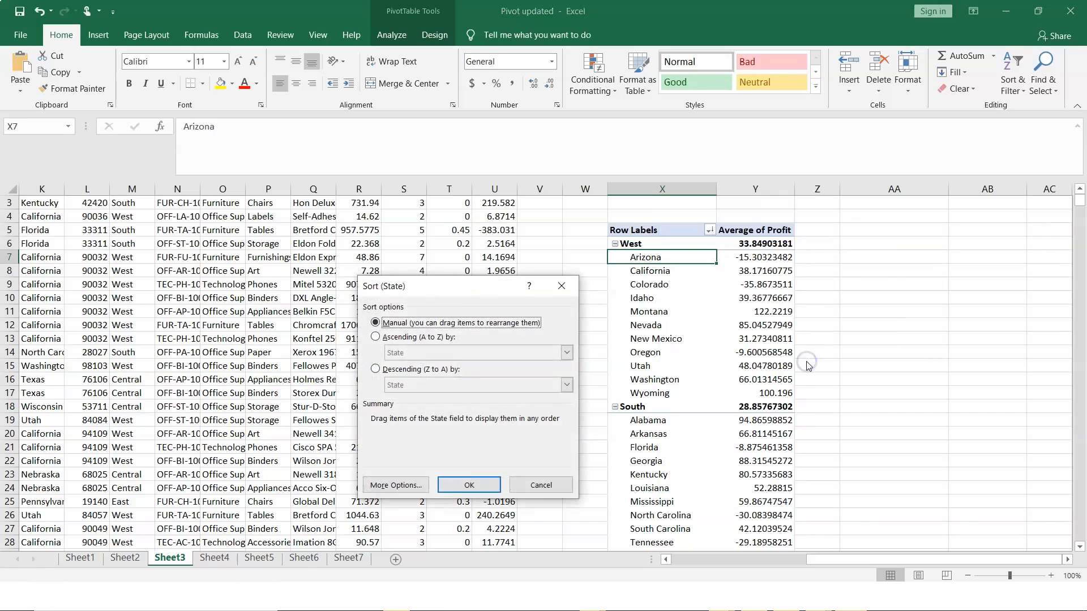
left_click(376, 371)
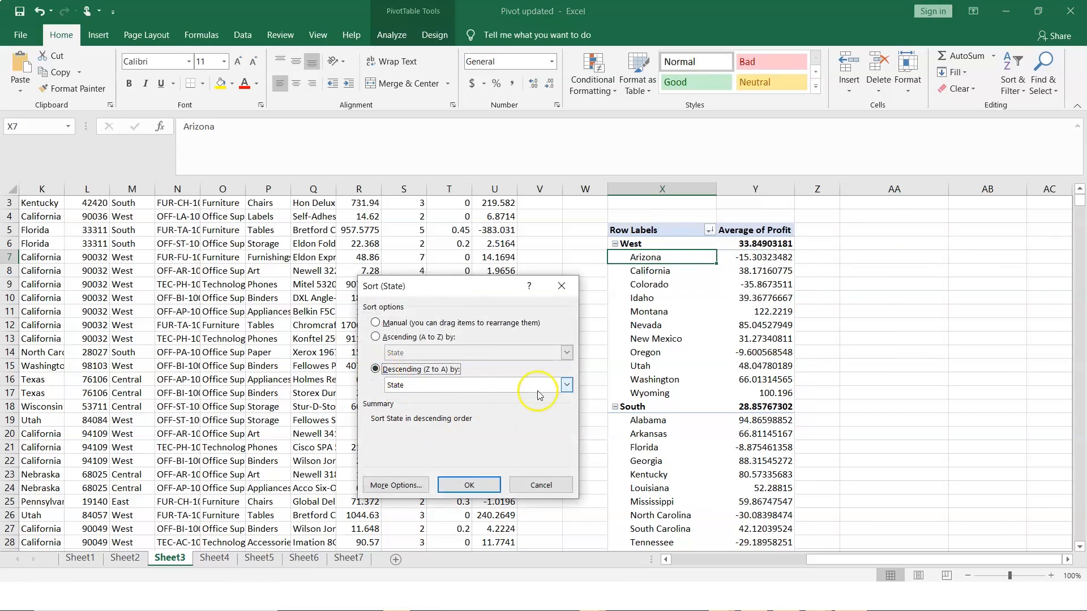
left_click(566, 385)
left_click(438, 406)
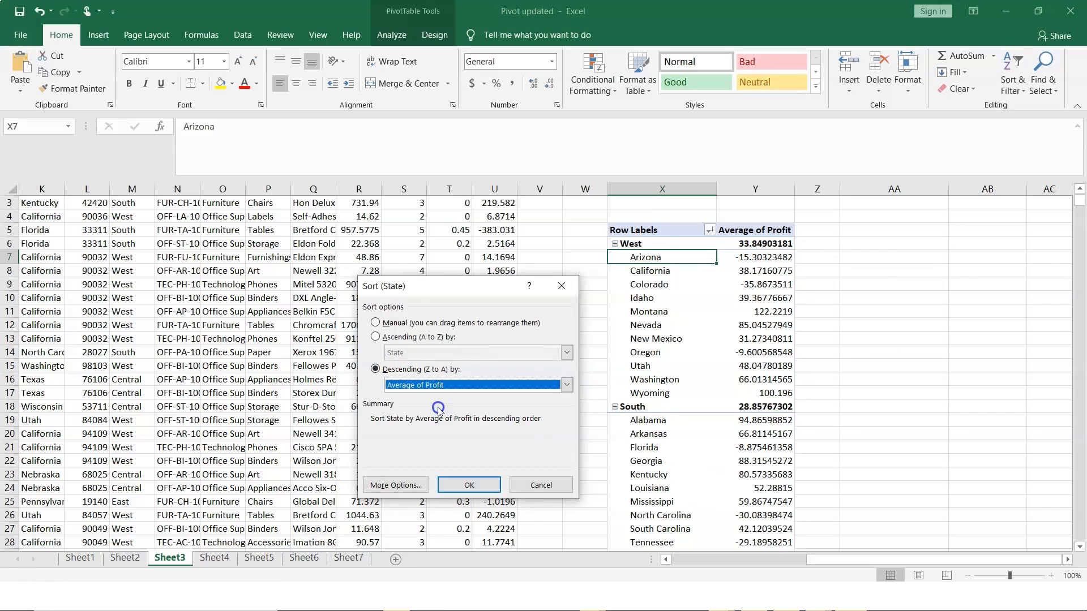
left_click(471, 486)
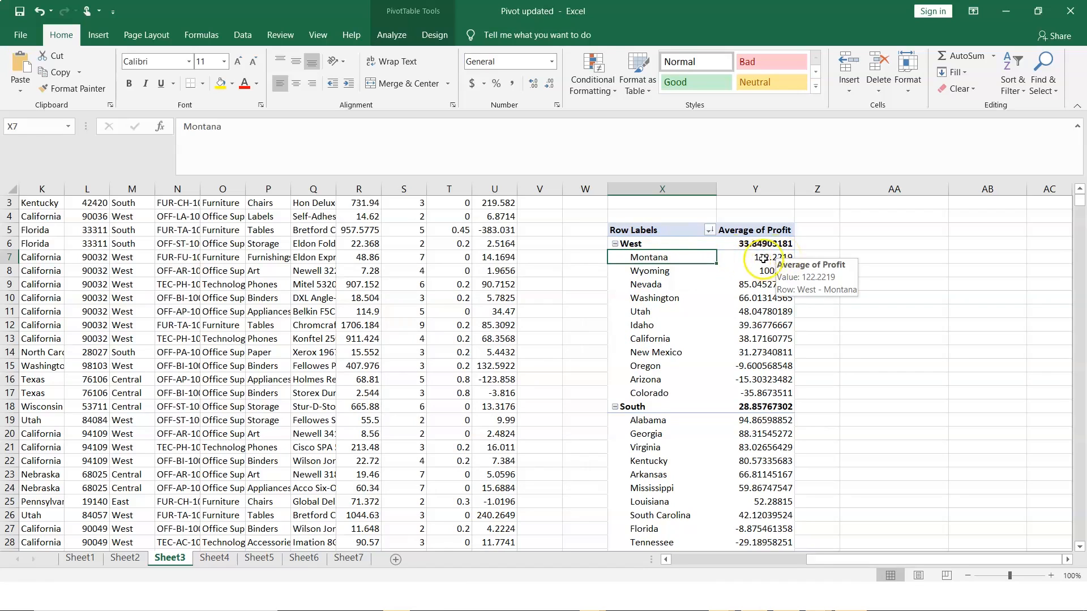
Filter the PivotTable's states to show only the top 3 items in each region by Average of Profit
right_click(685, 257)
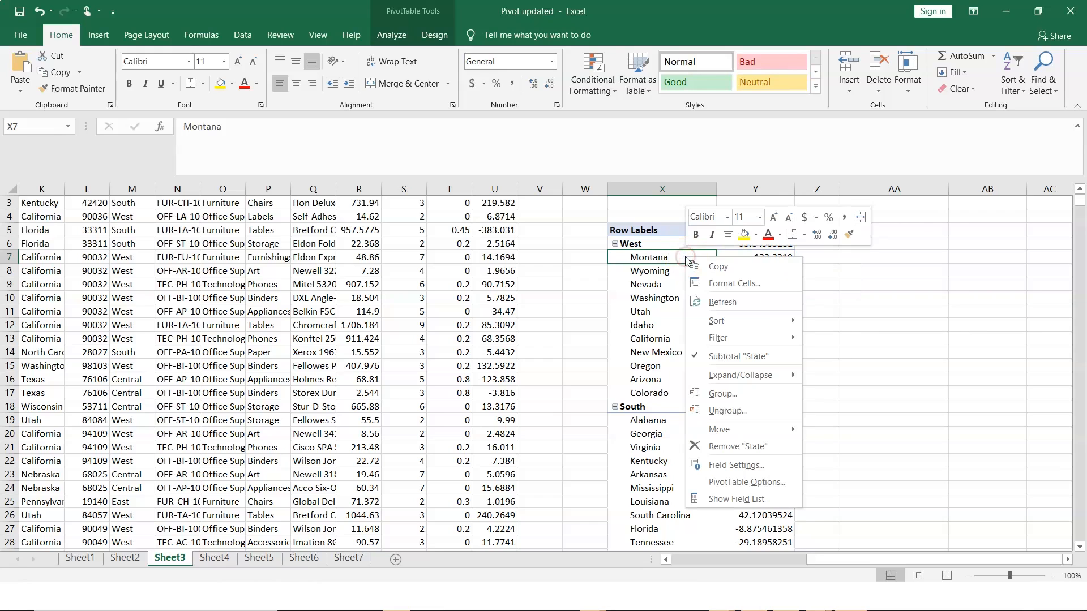
mouse_move(774, 344)
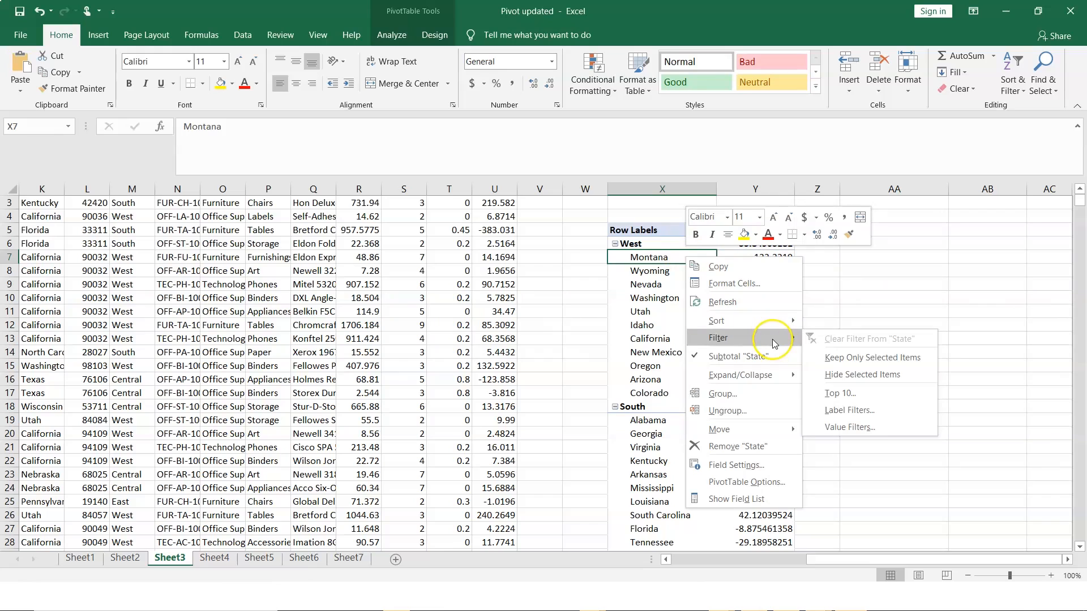
left_click(855, 393)
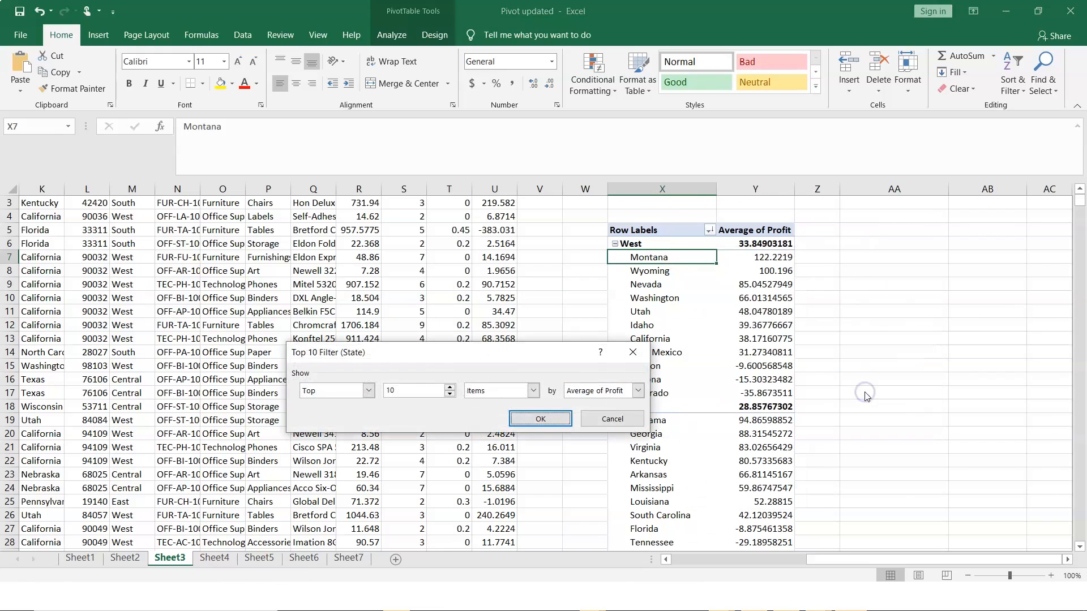
left_click(450, 396)
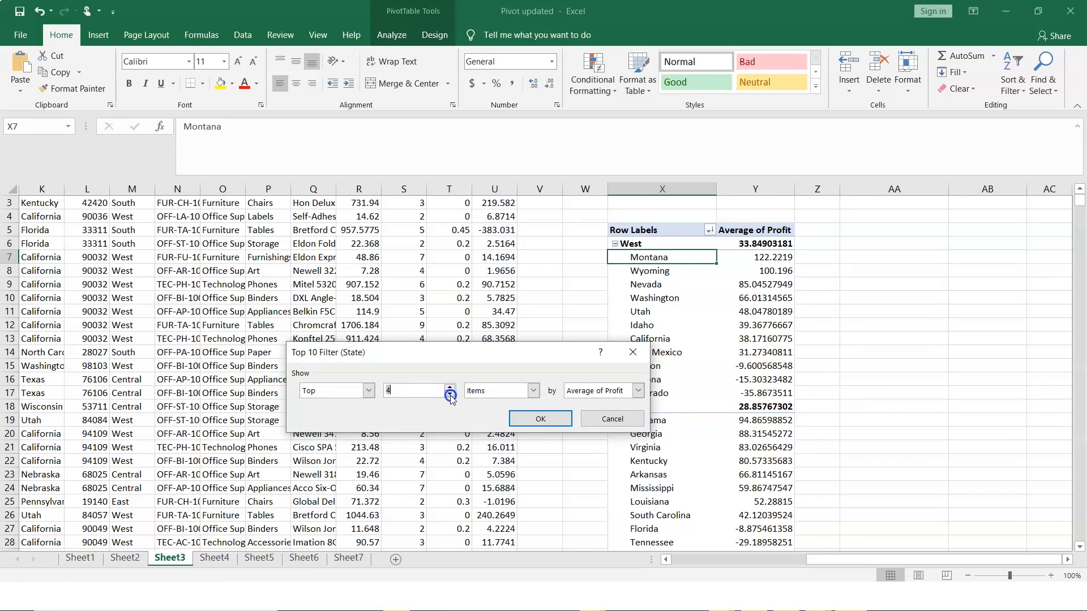
left_click(533, 391)
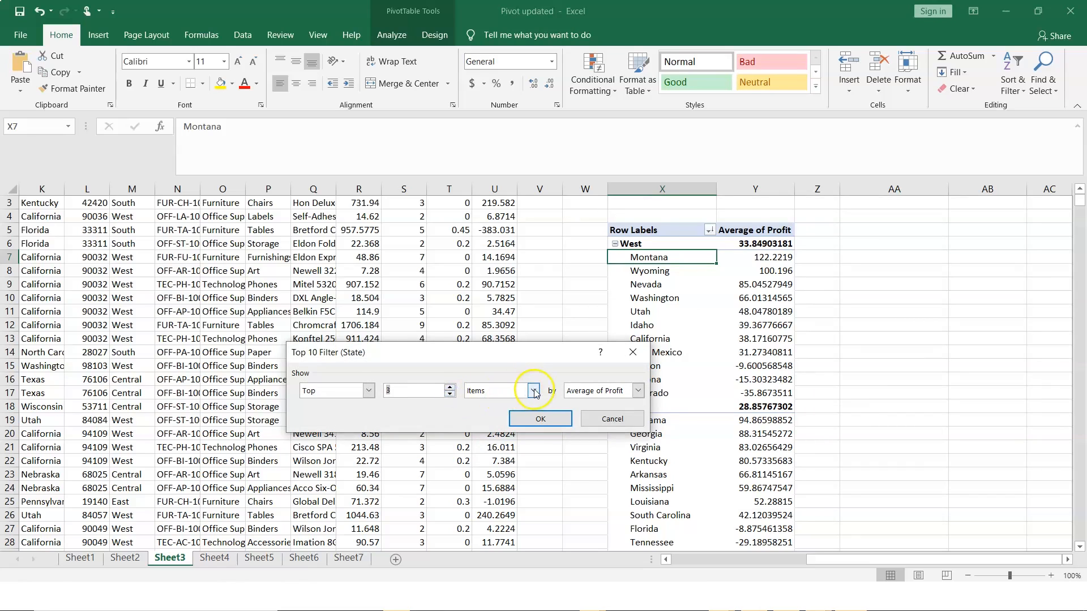
left_click(557, 419)
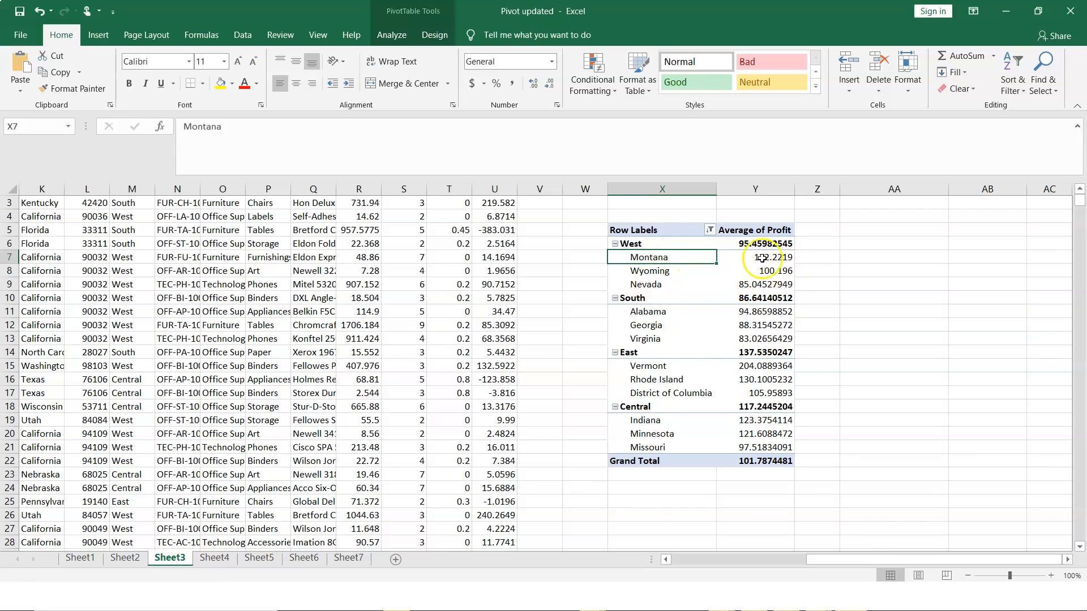
mouse_move(761, 244)
mouse_move(637, 242)
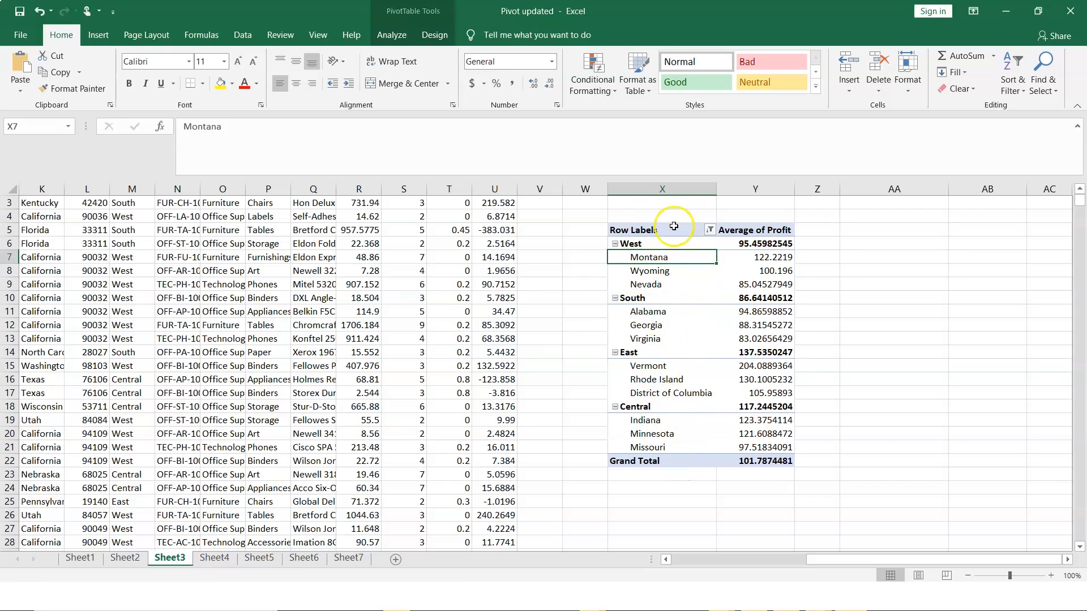
Sort the PivotTable's regions from Z to A
left_click(666, 243)
right_click(665, 243)
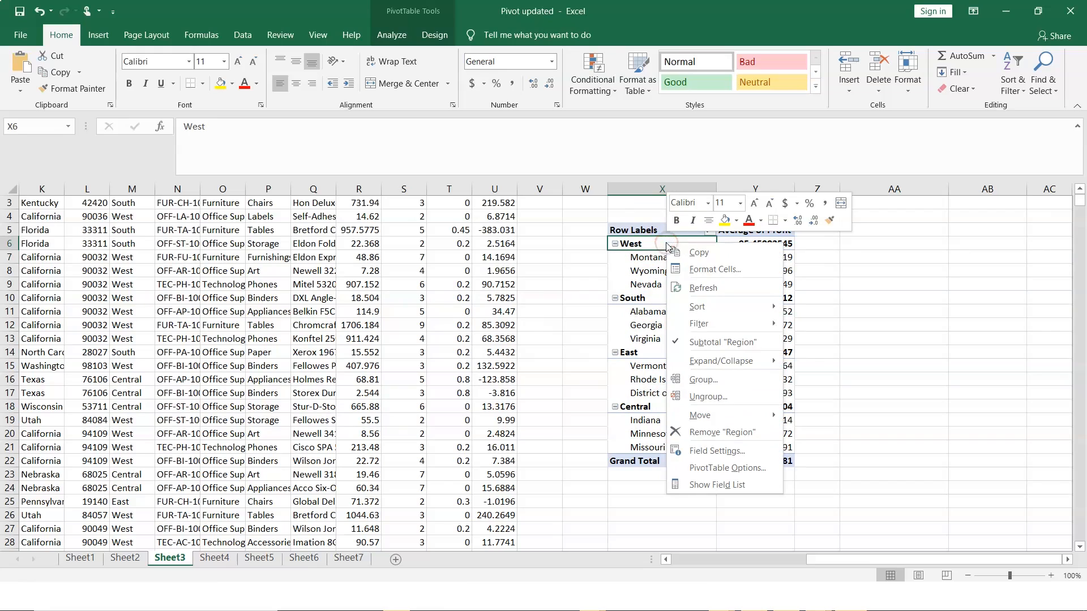
mouse_move(758, 315)
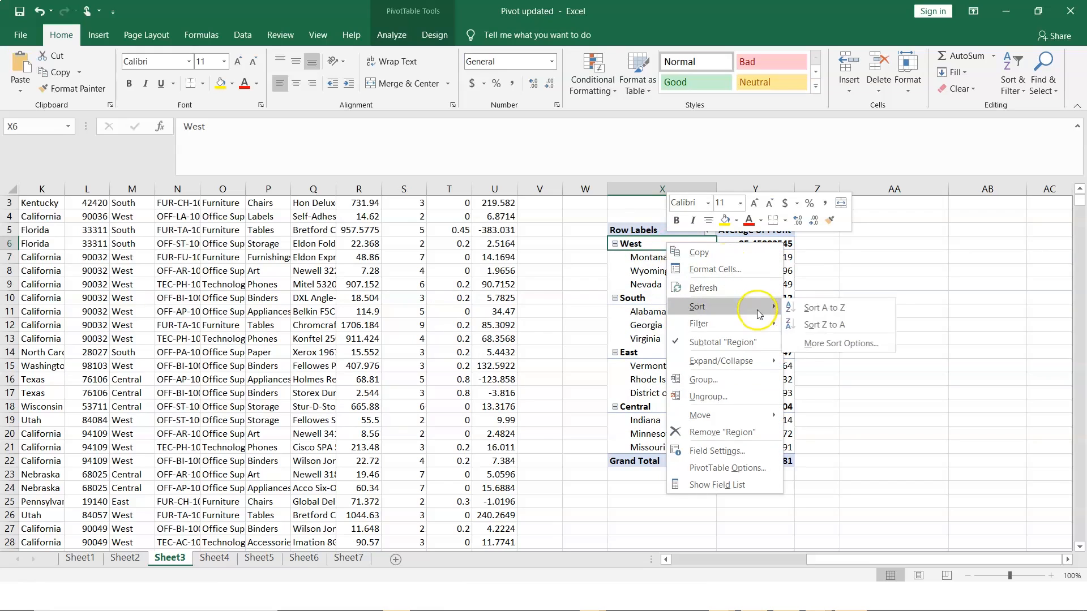
left_click(834, 326)
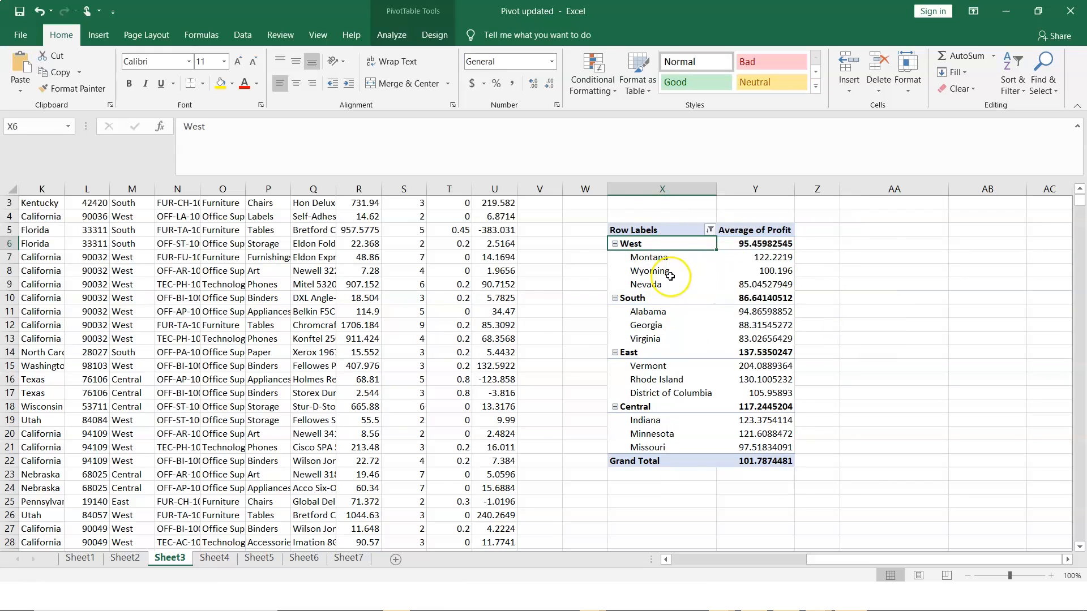
Sort the PivotTable's regions in ascending order by Region
right_click(681, 243)
mouse_move(763, 329)
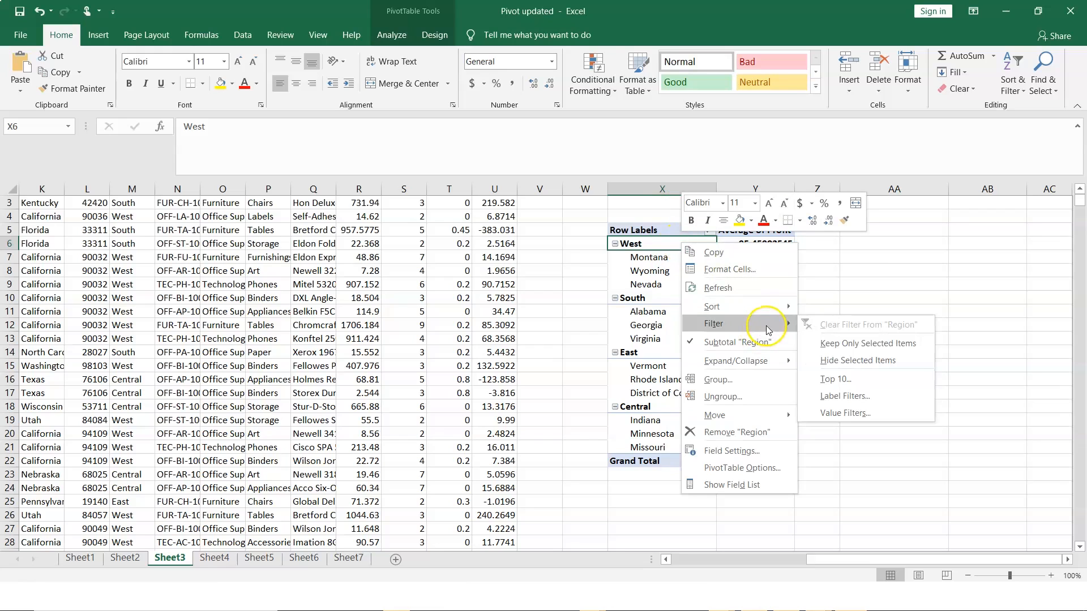
mouse_move(781, 306)
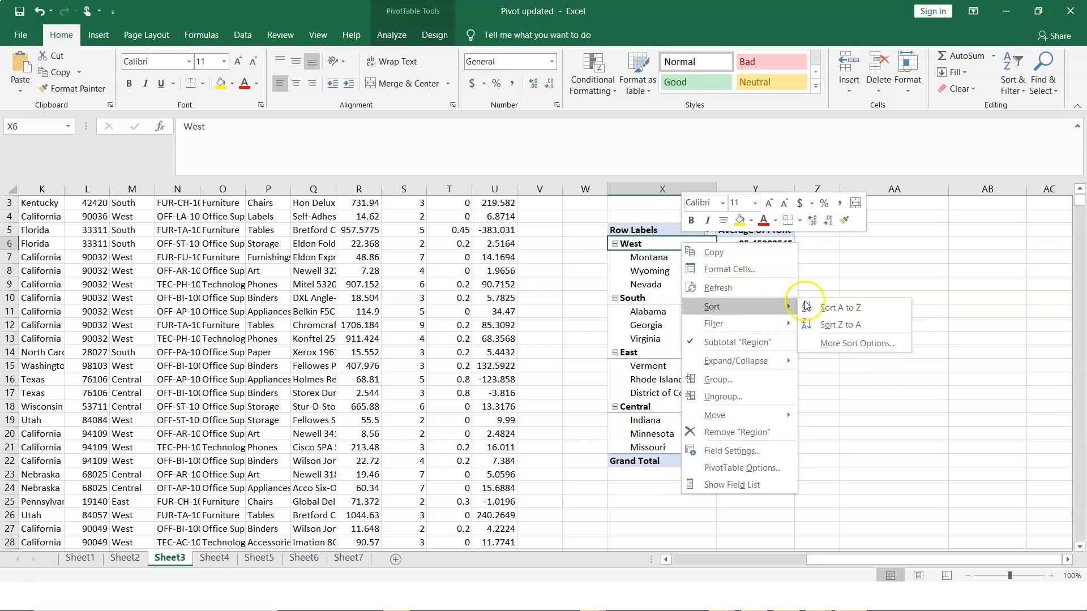
left_click(832, 344)
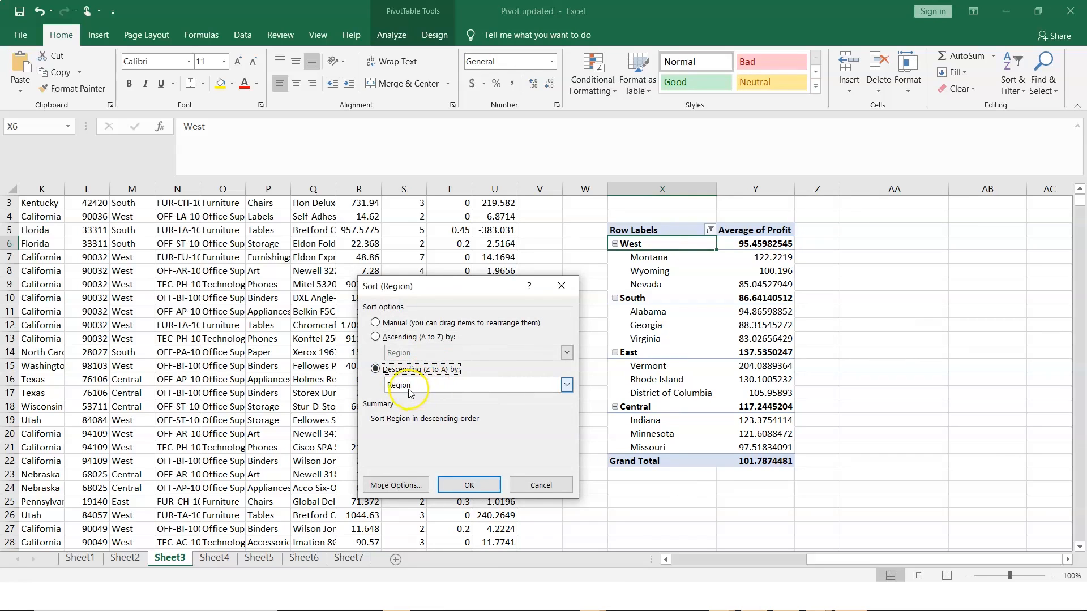
left_click(374, 338)
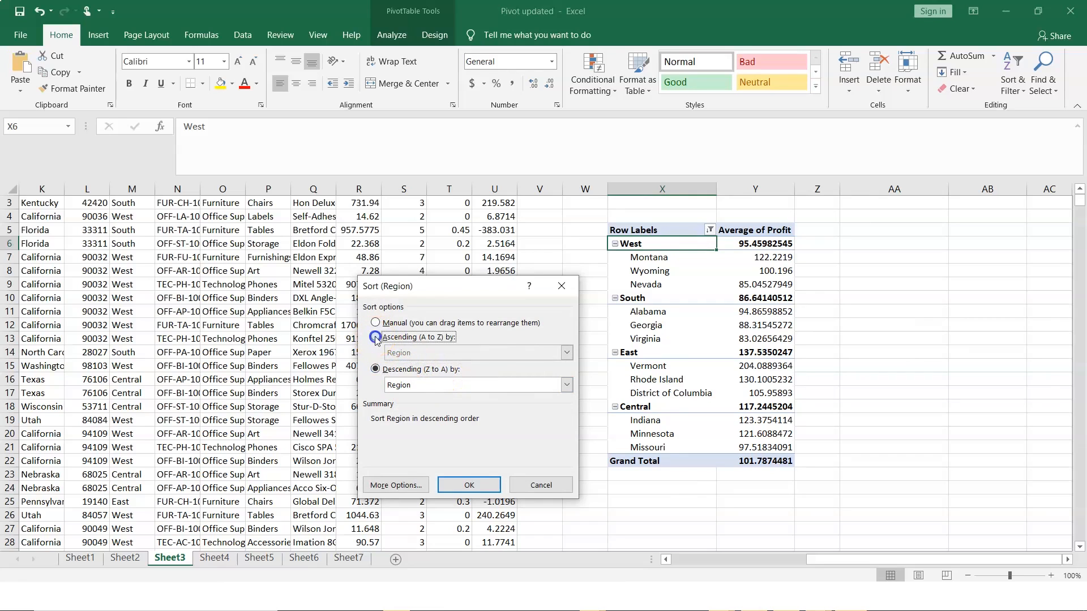
left_click(482, 485)
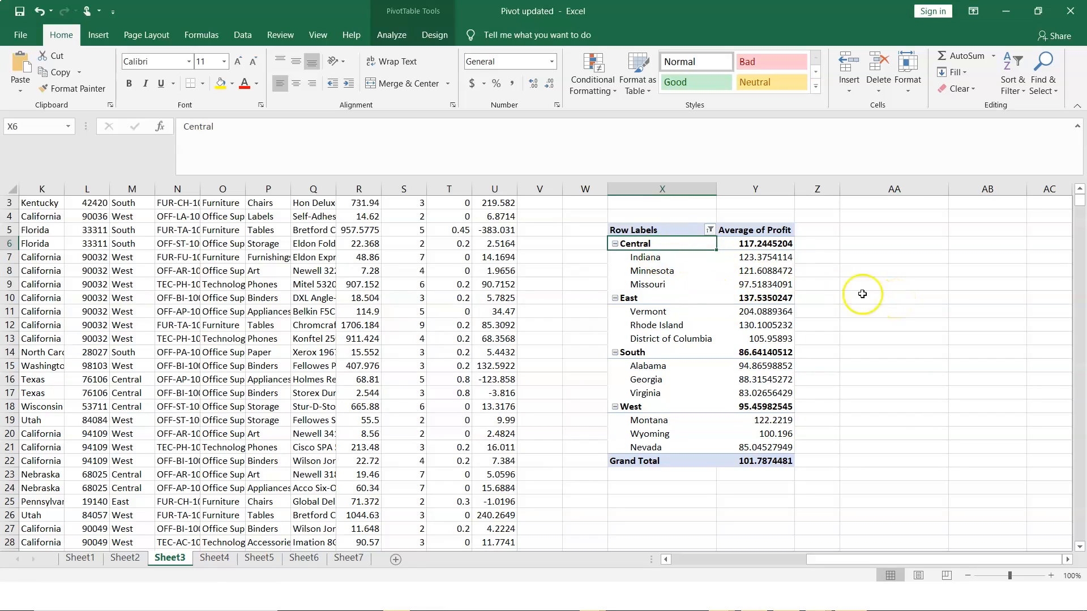
left_click(766, 243)
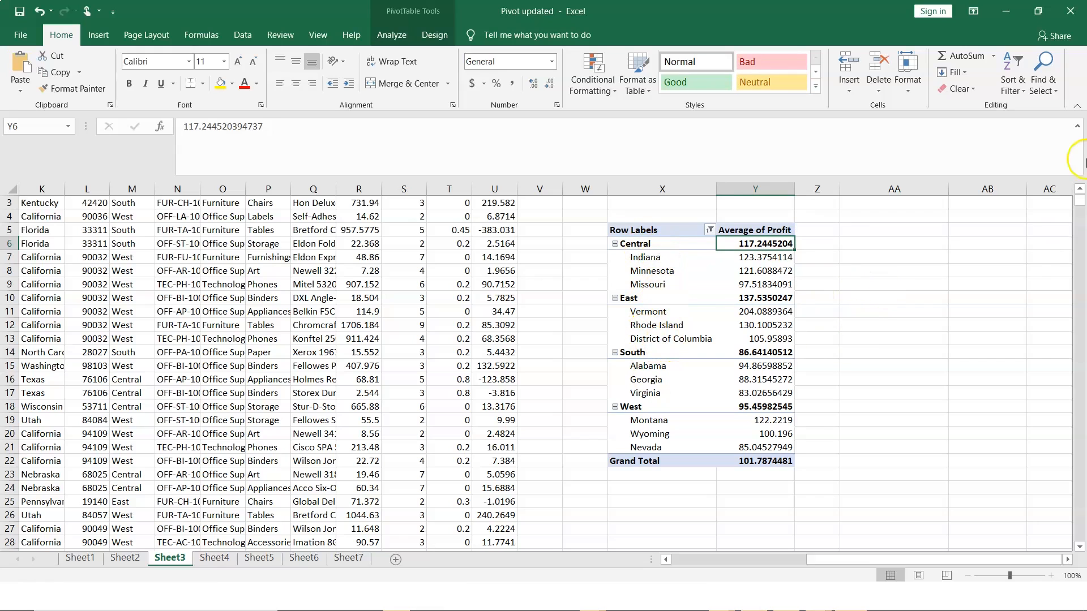
left_click(1079, 192)
left_click(1080, 192)
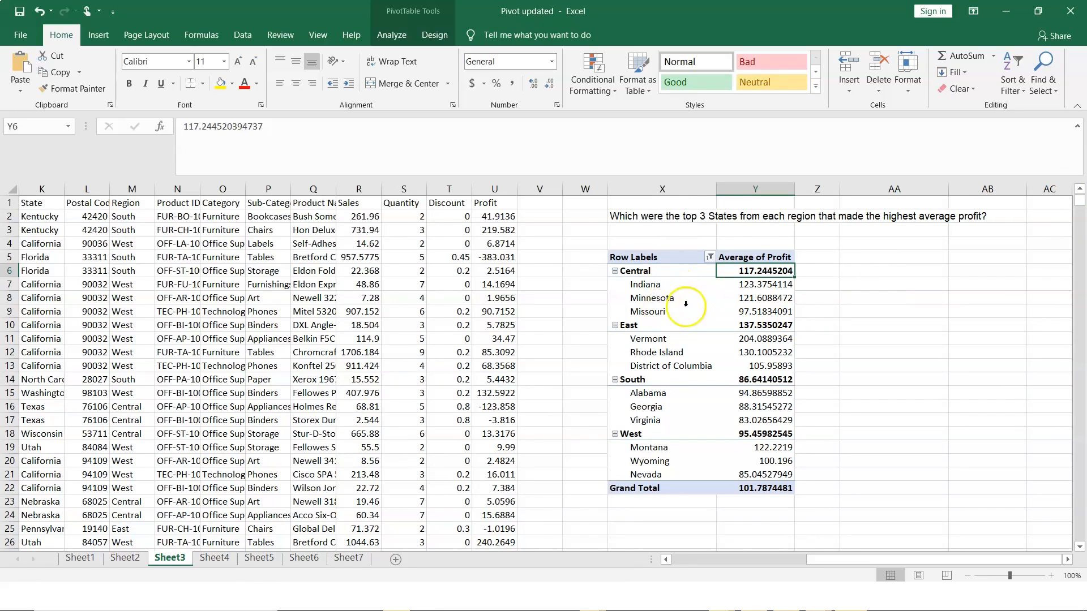
On Sheet4, insert a PivotTable from the data range A1:U9995 and place it on the existing worksheet at cell X4
key("ctrl+Page_Down")
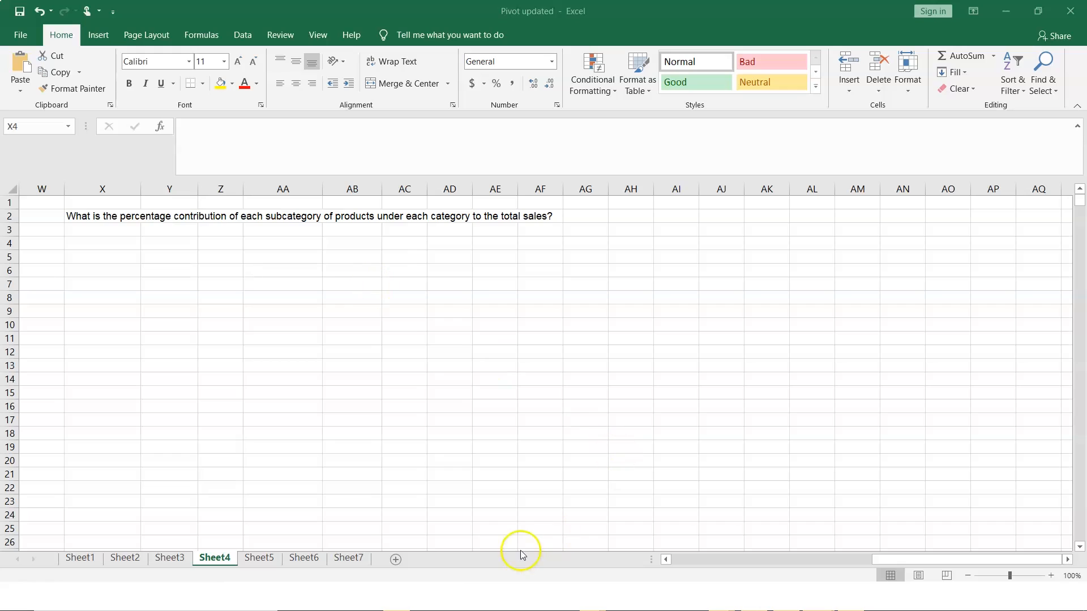
left_click(681, 560)
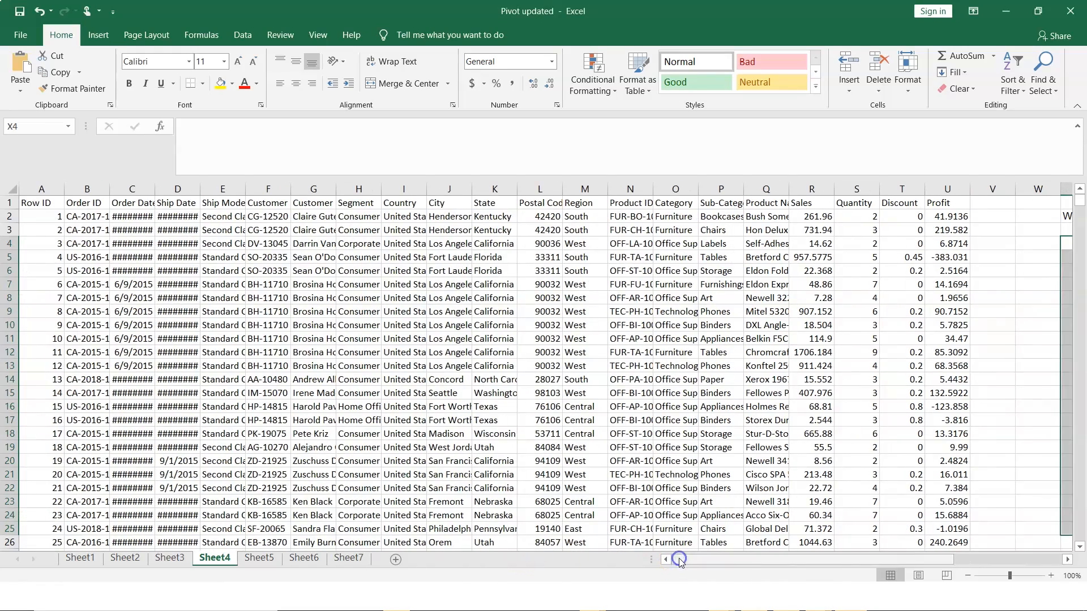
left_click(34, 203)
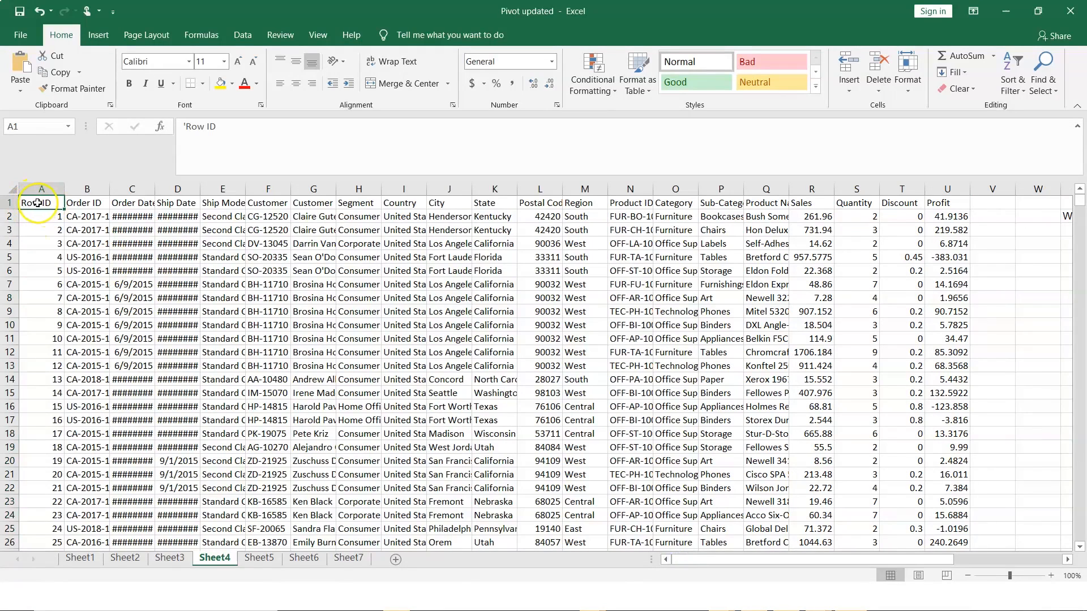
left_click(97, 35)
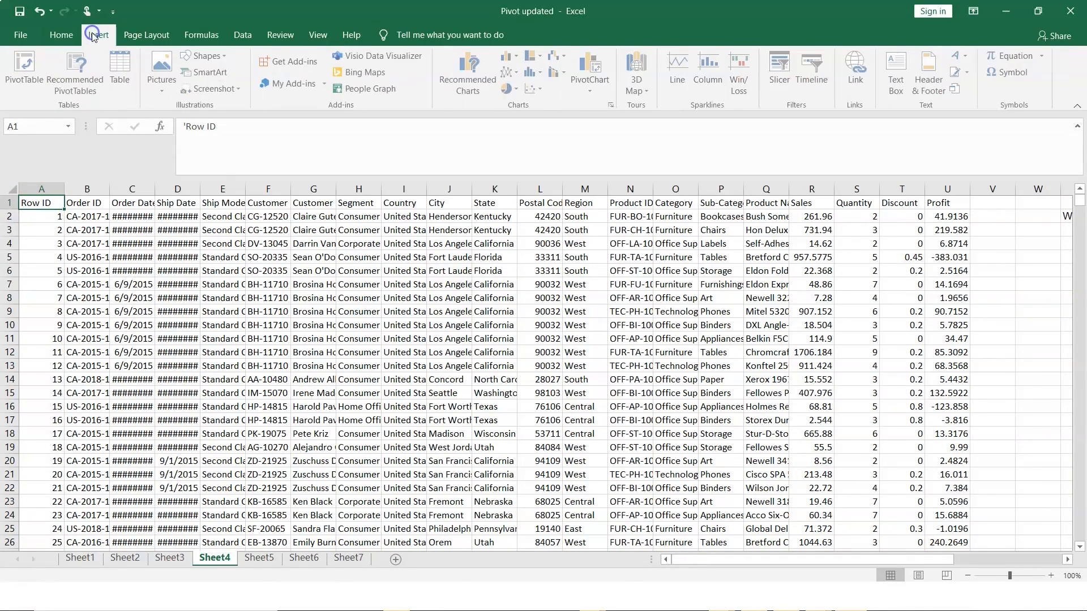
left_click(23, 74)
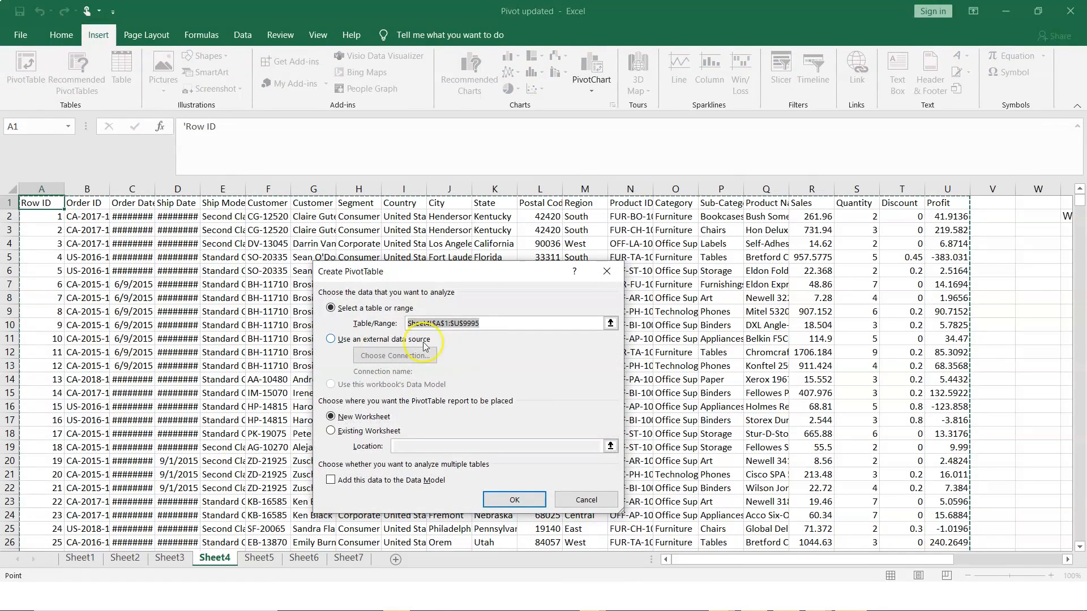
left_click(340, 434)
left_click(477, 447)
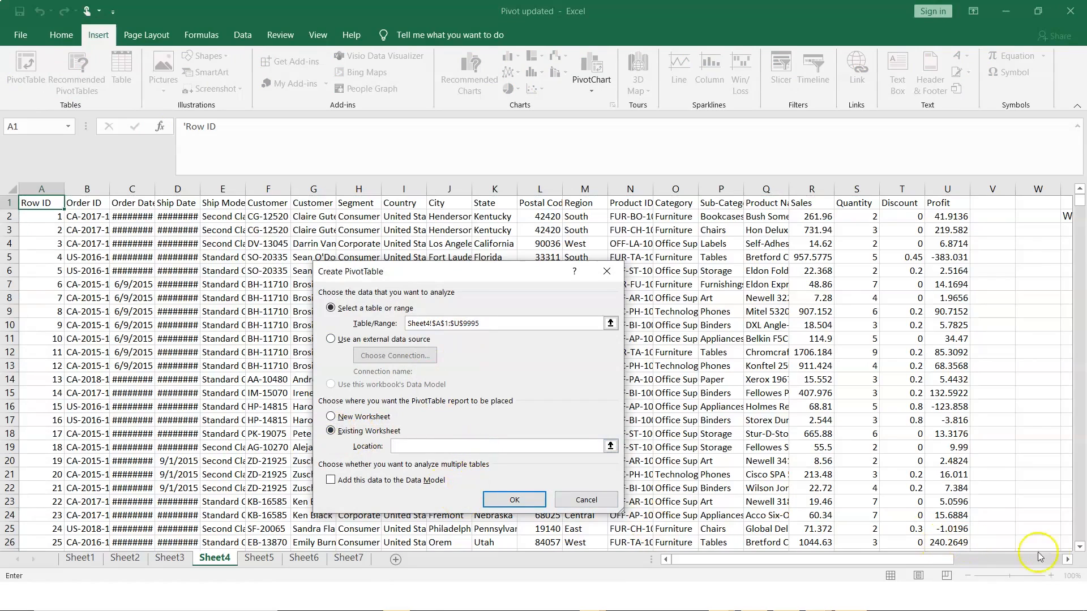
left_click(1066, 561)
left_click(1066, 560)
left_click(907, 244)
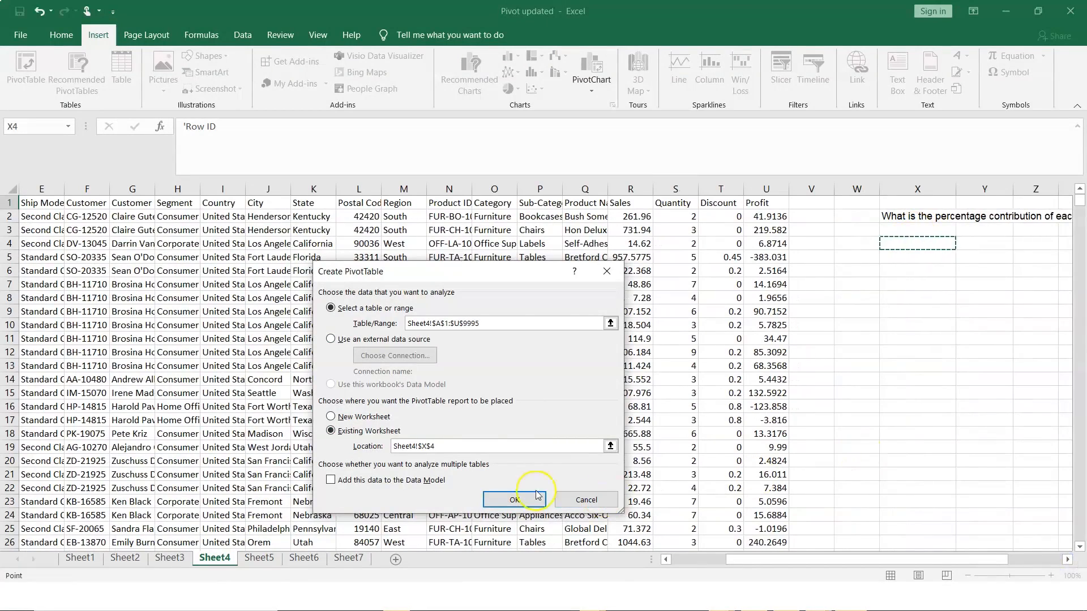
left_click(501, 498)
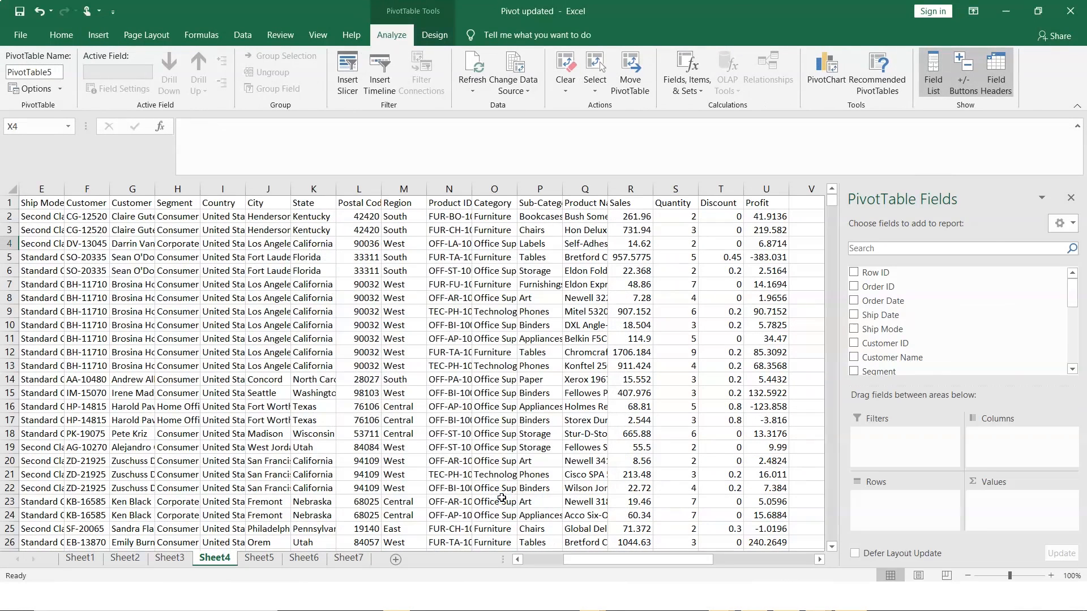
Add Category and Sub-Category to the PivotTable's rows and Sales to its values
left_click_drag(1073, 288, 1073, 332)
left_click(853, 322)
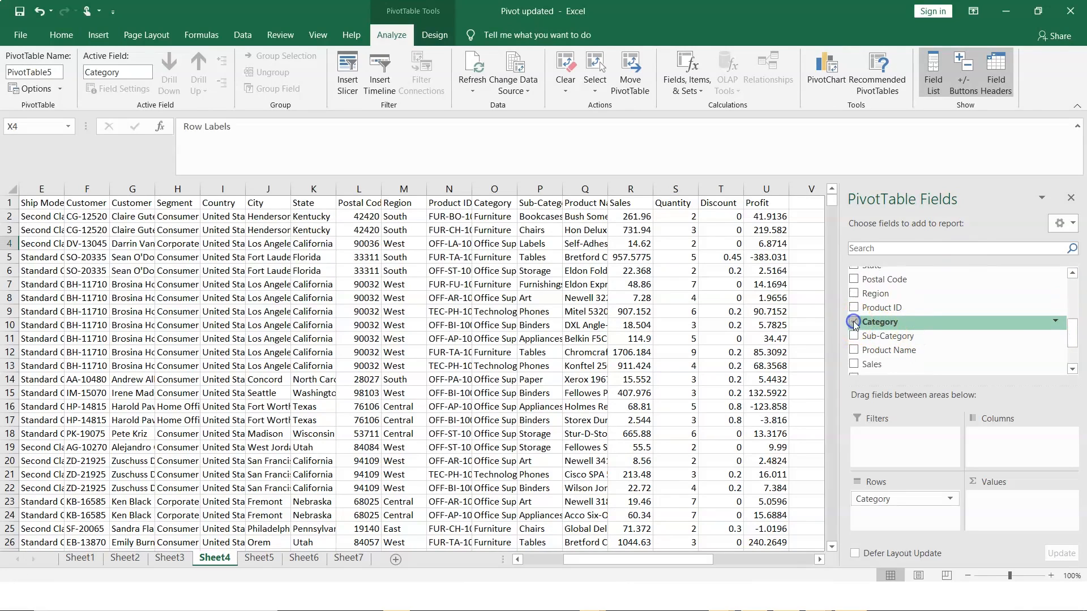
left_click(854, 336)
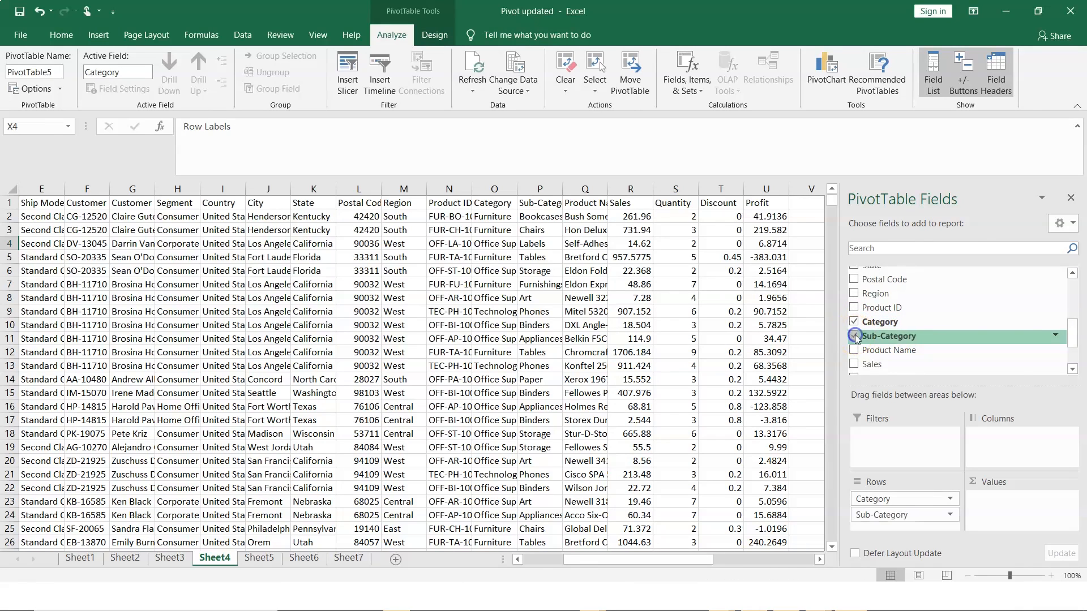
left_click(855, 365)
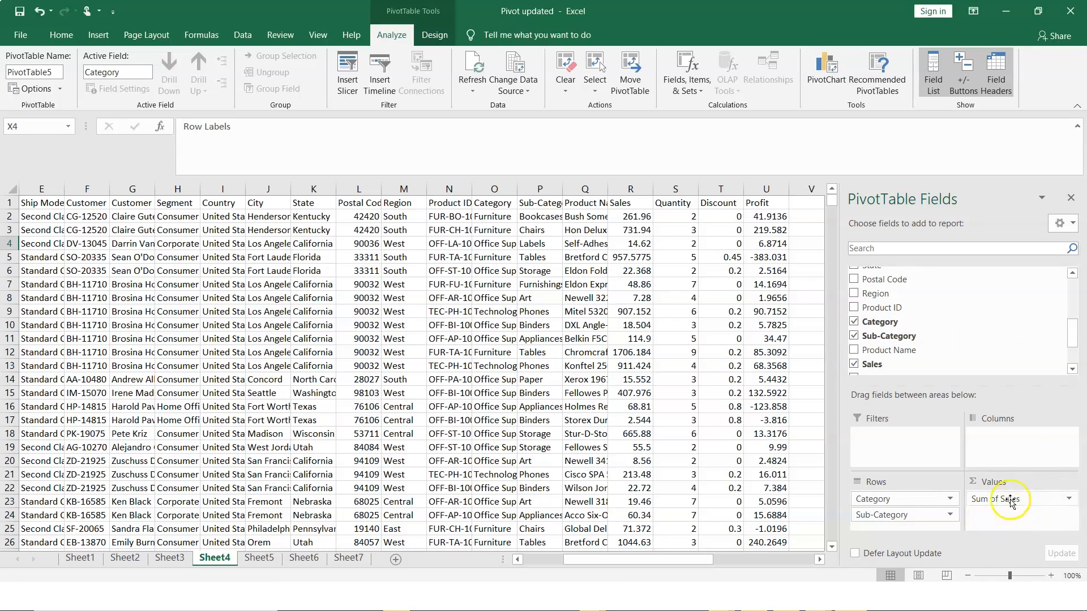
Show the PivotTable's Sales values as % of Grand Total and close the field list
left_click(1070, 500)
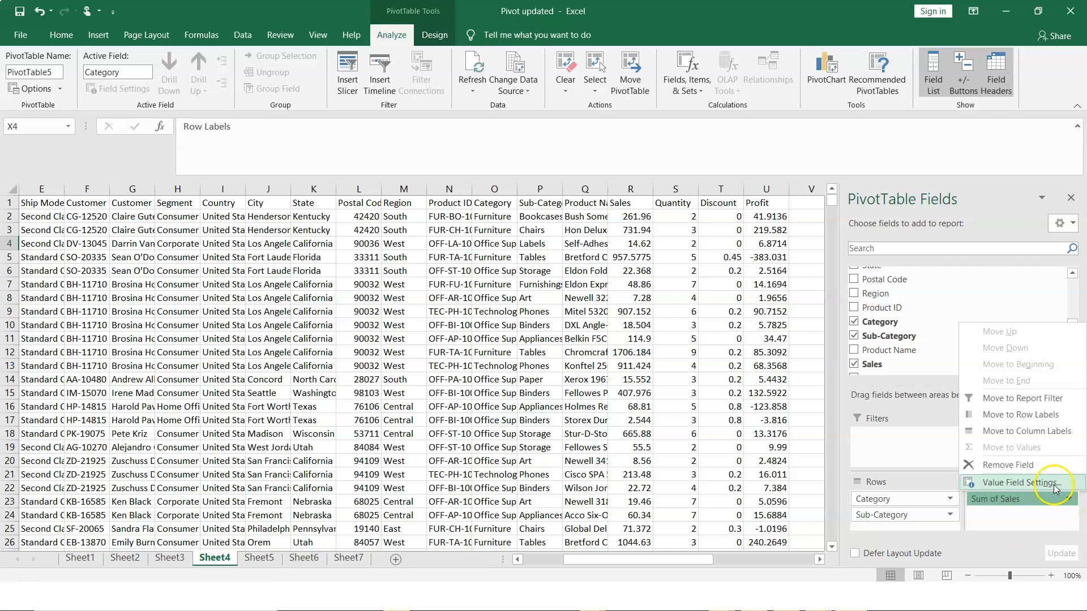
left_click(1056, 484)
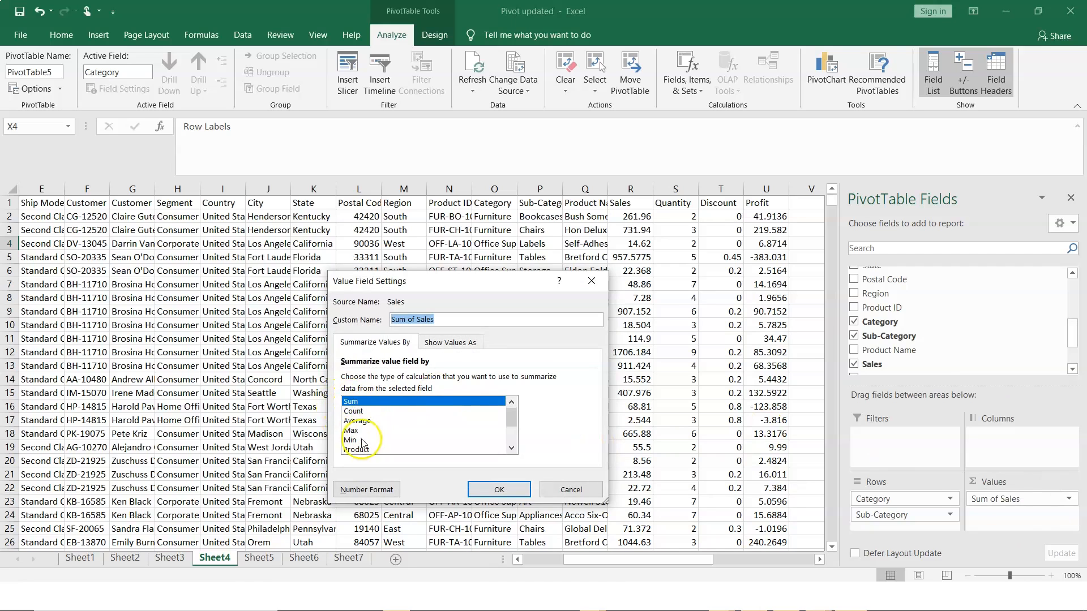
left_click(465, 343)
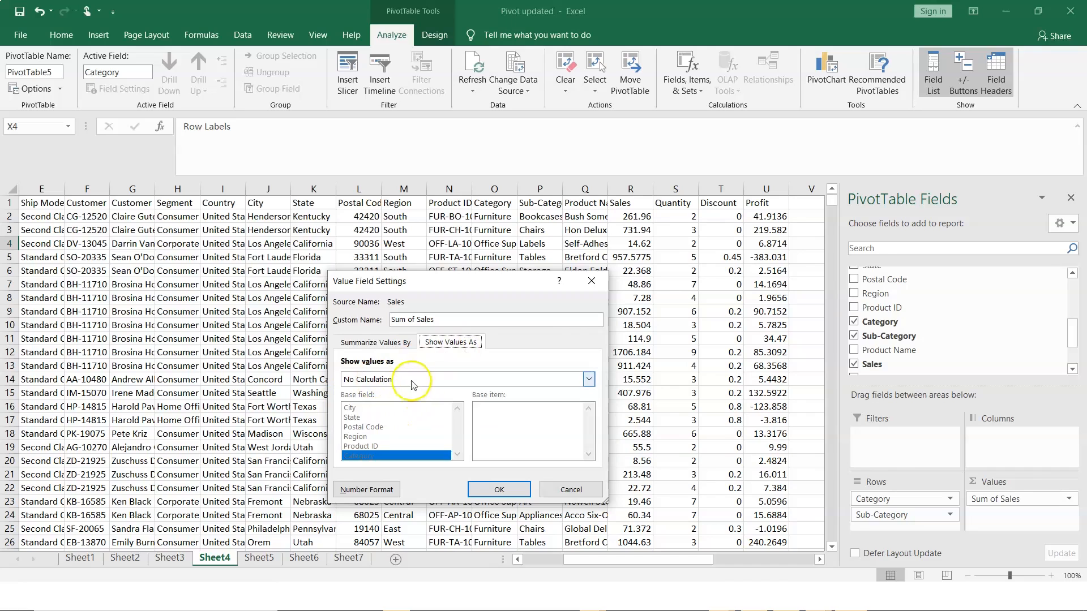
left_click(589, 378)
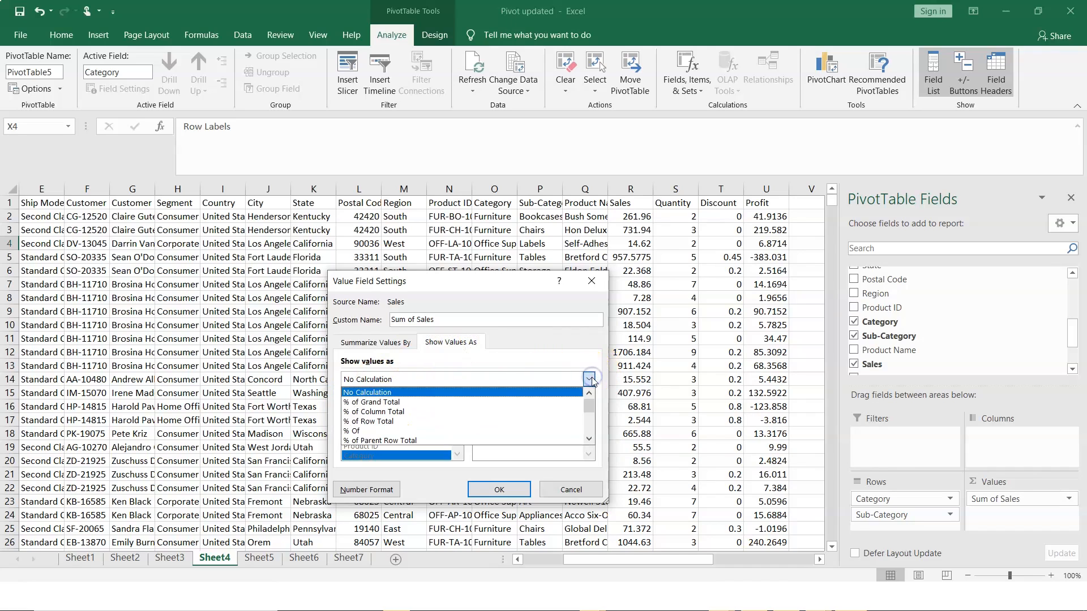
left_click(378, 402)
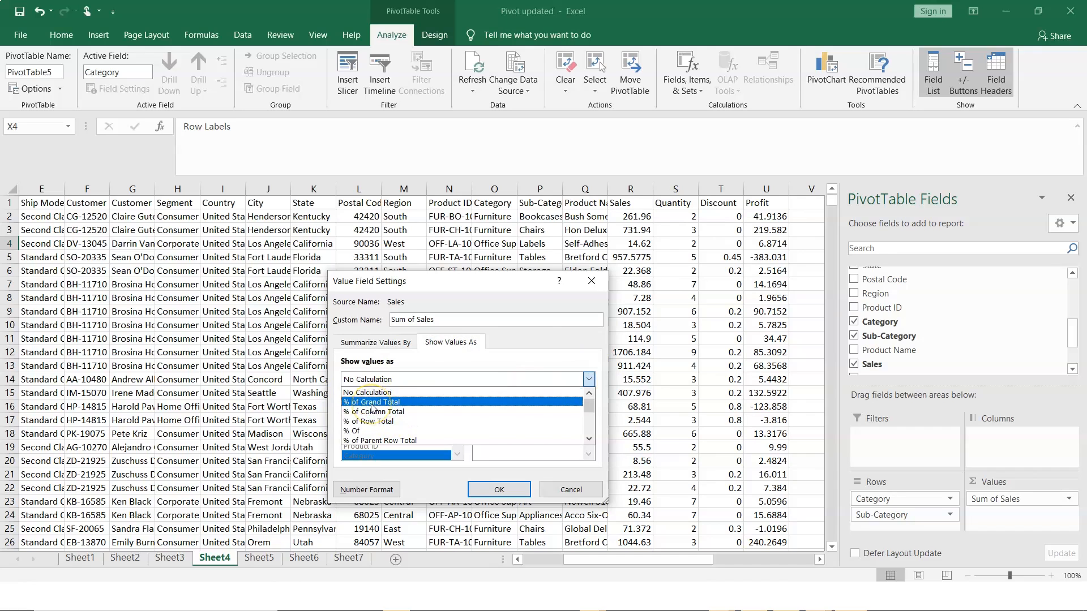
left_click(410, 404)
left_click(403, 403)
left_click(508, 490)
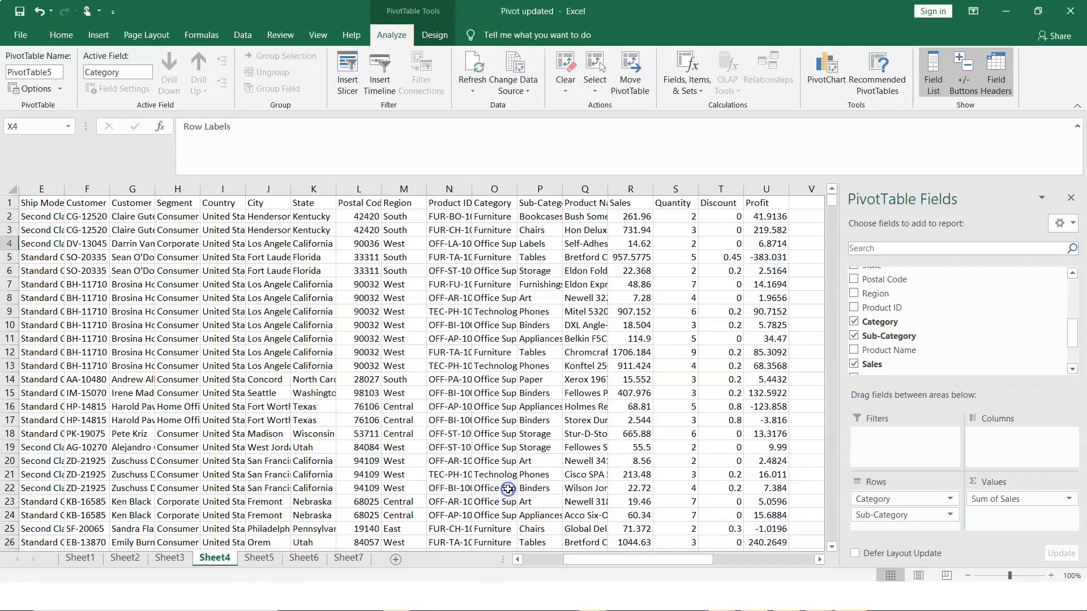
left_click(1071, 199)
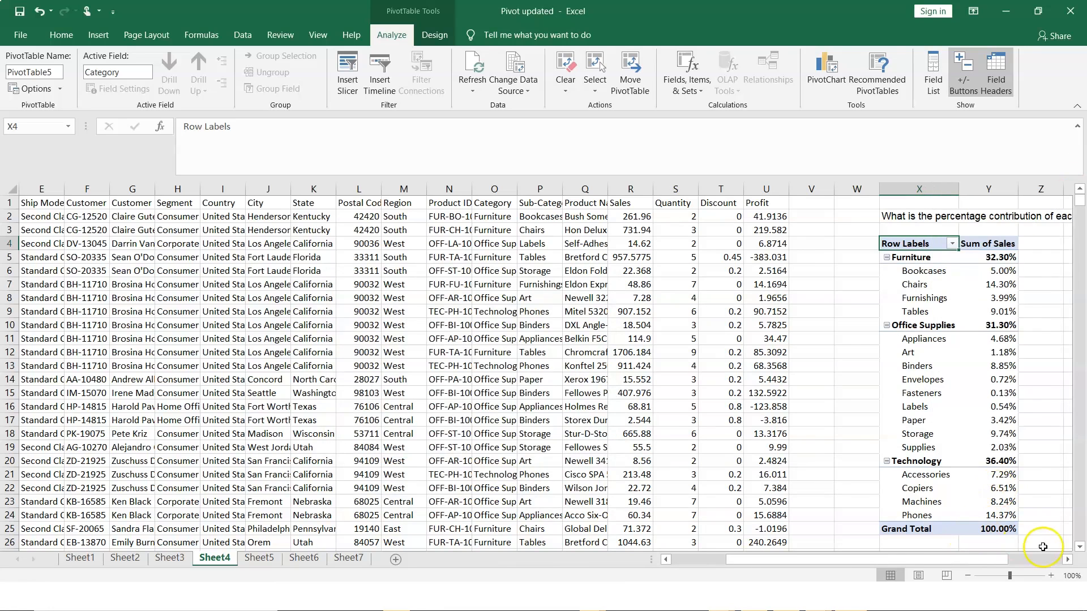
Sort the PivotTable's sub-categories in descending order by Sum of Sales
left_click(1011, 256)
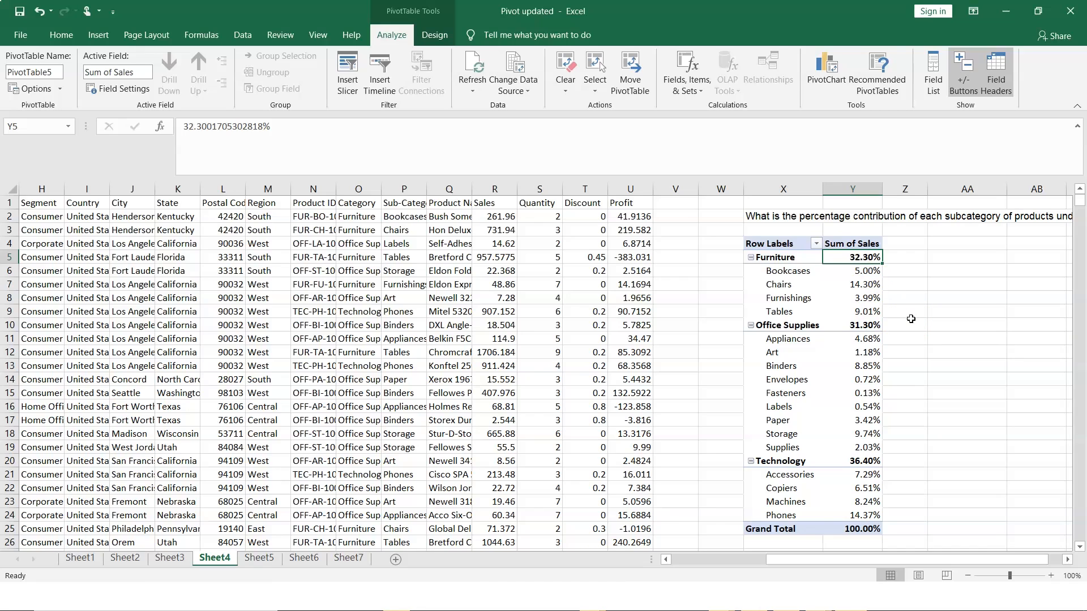
left_click(793, 271)
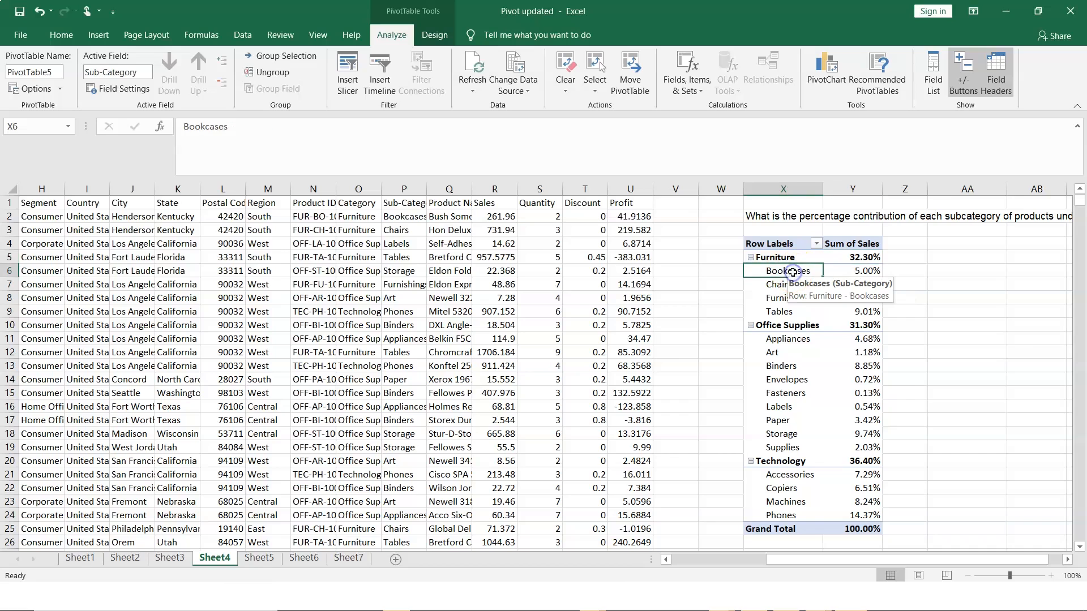
right_click(792, 272)
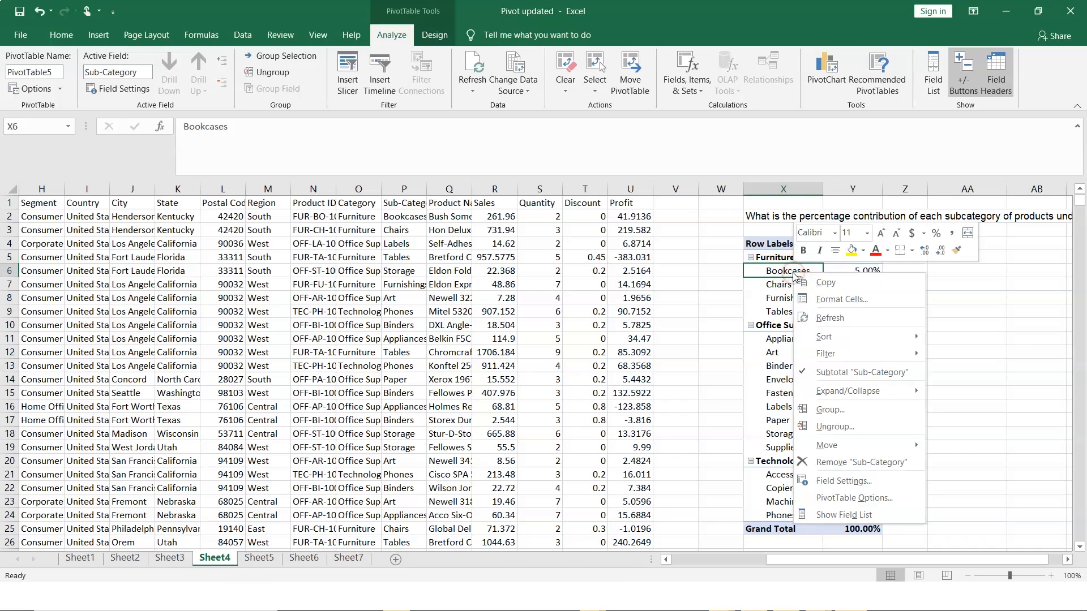
mouse_move(817, 356)
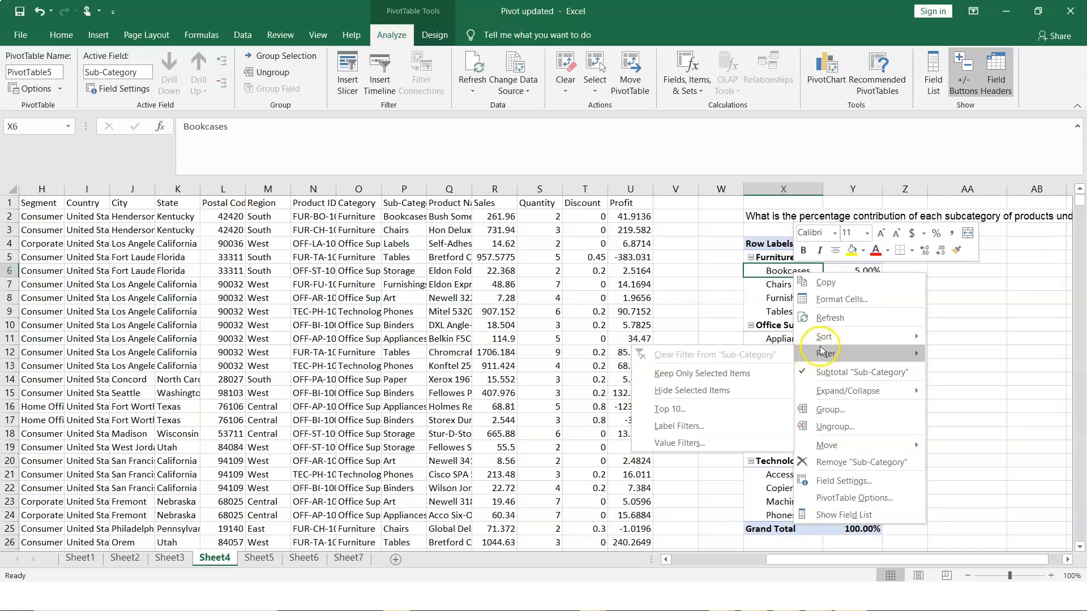
mouse_move(823, 338)
left_click(952, 373)
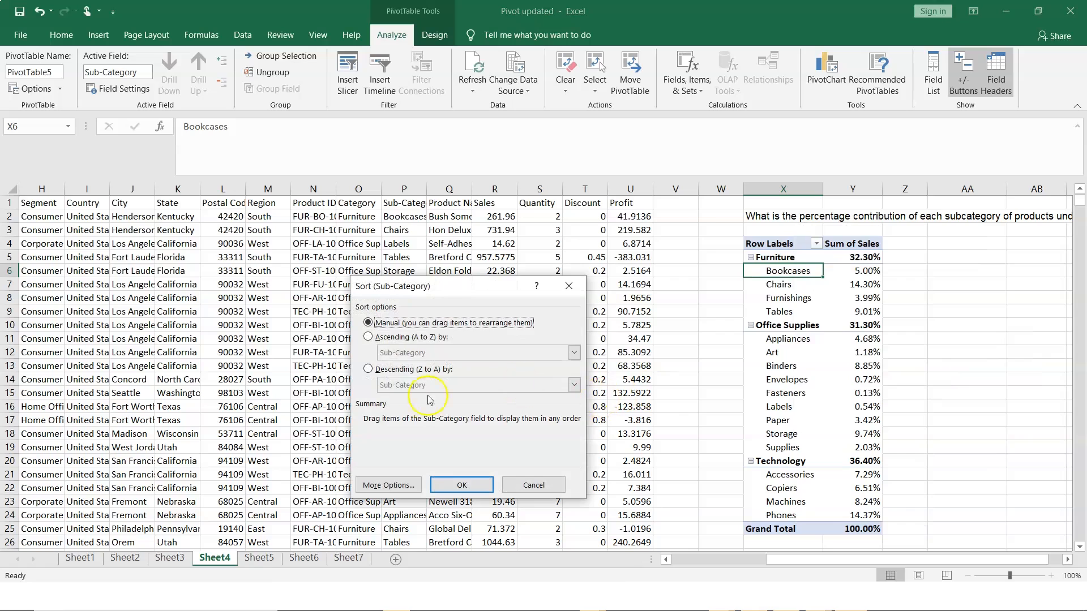
left_click(369, 370)
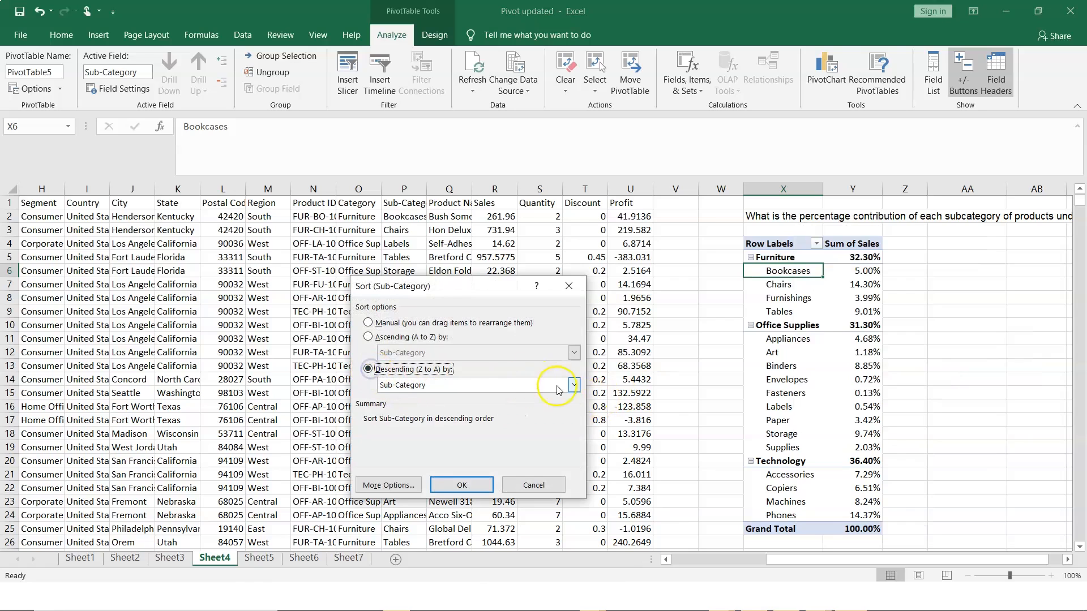
left_click(573, 385)
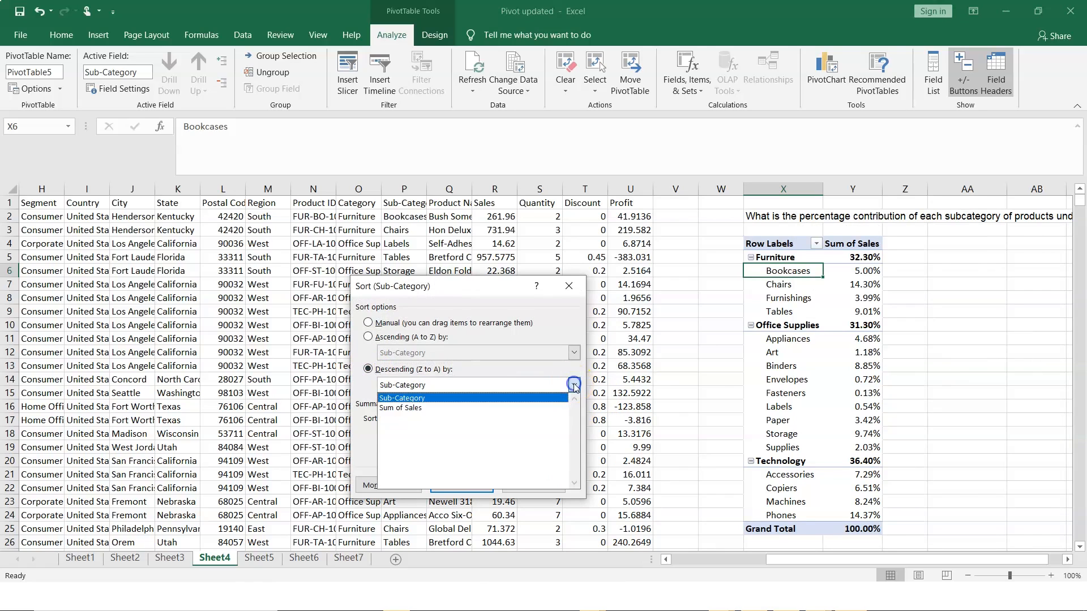
left_click(410, 408)
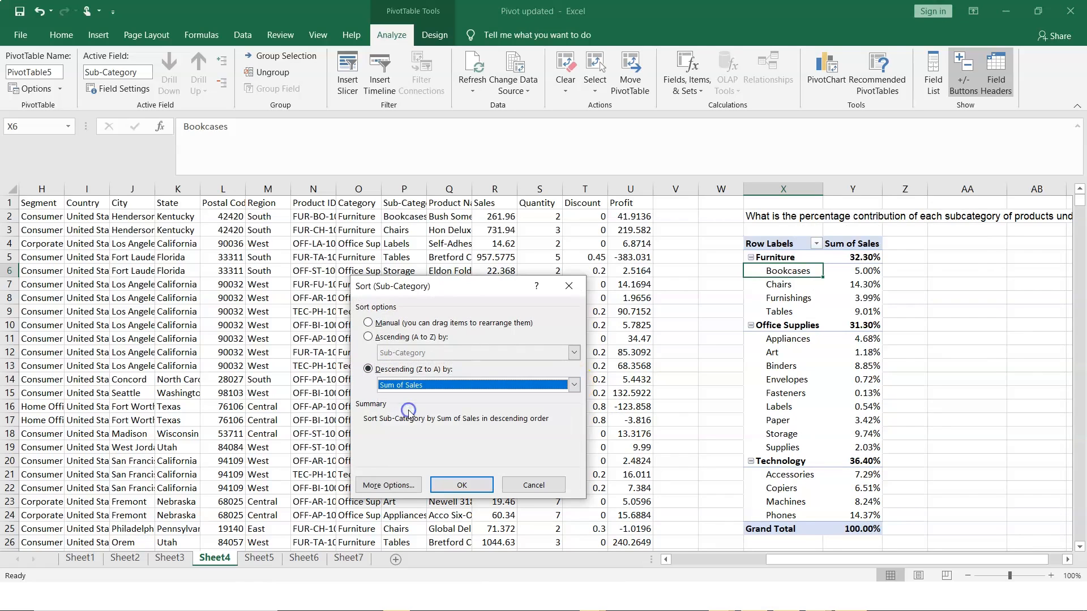
left_click(478, 488)
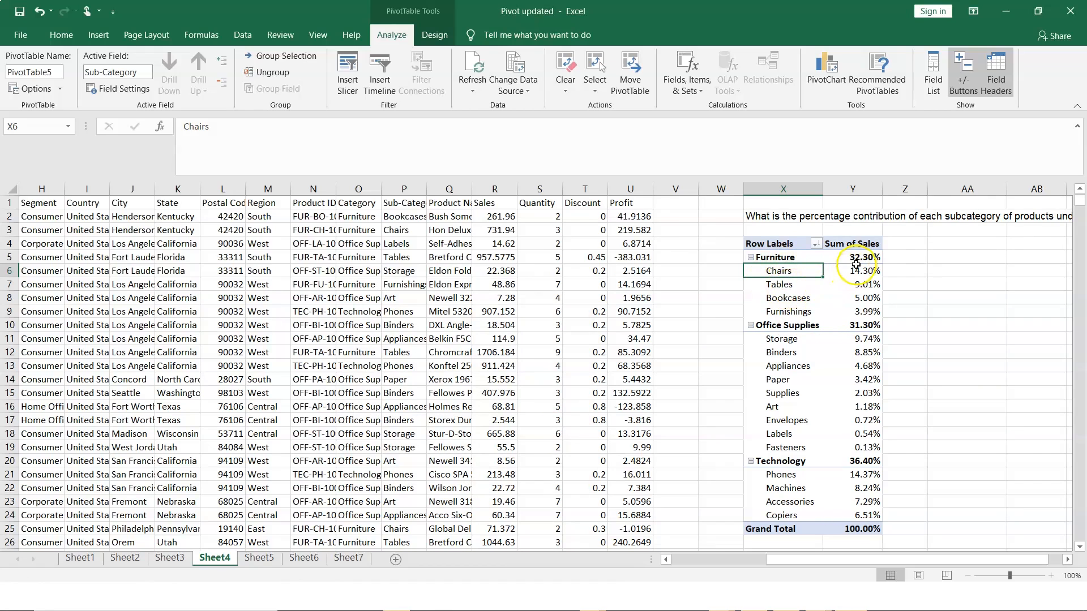
mouse_move(871, 258)
left_click(1067, 560)
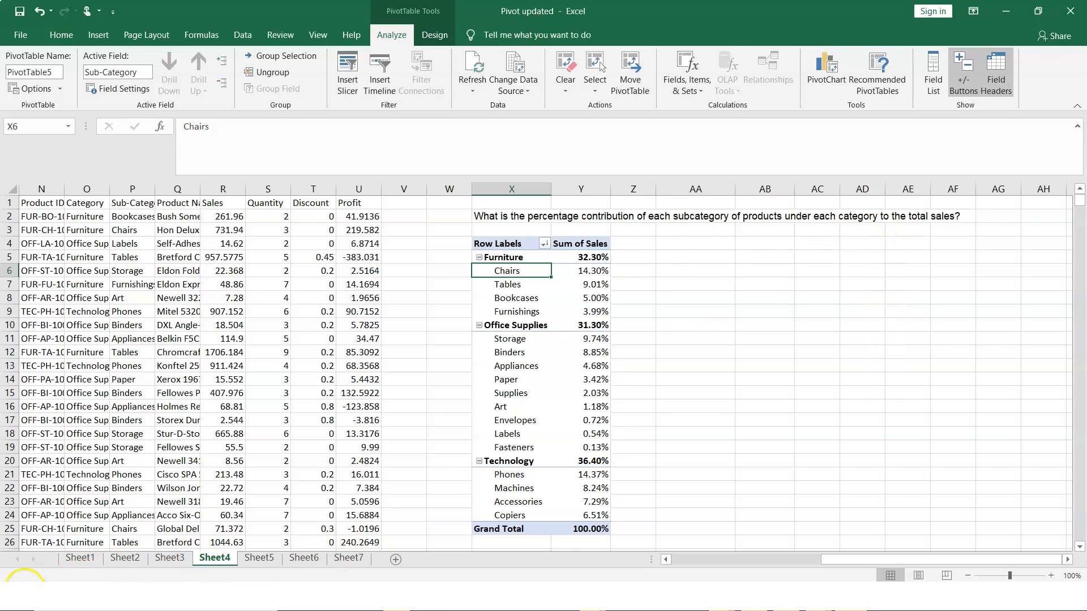
On Sheet5, insert a PivotTable from the data range A1:U9995 and place it on the existing worksheet at cell AF5
key("ctrl+Page_Down")
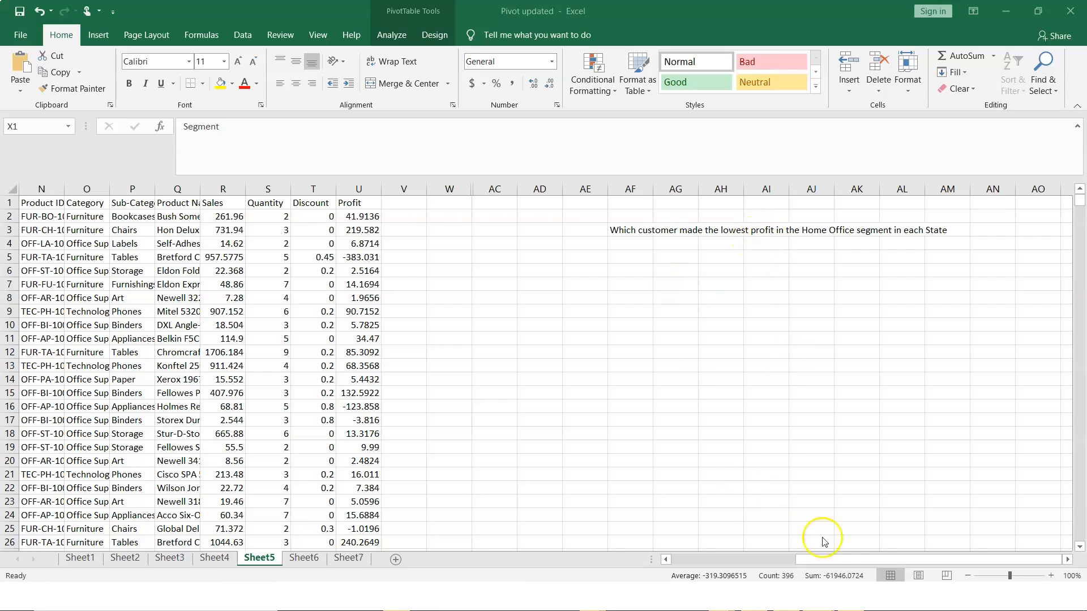
left_click_drag(718, 563, 682, 561)
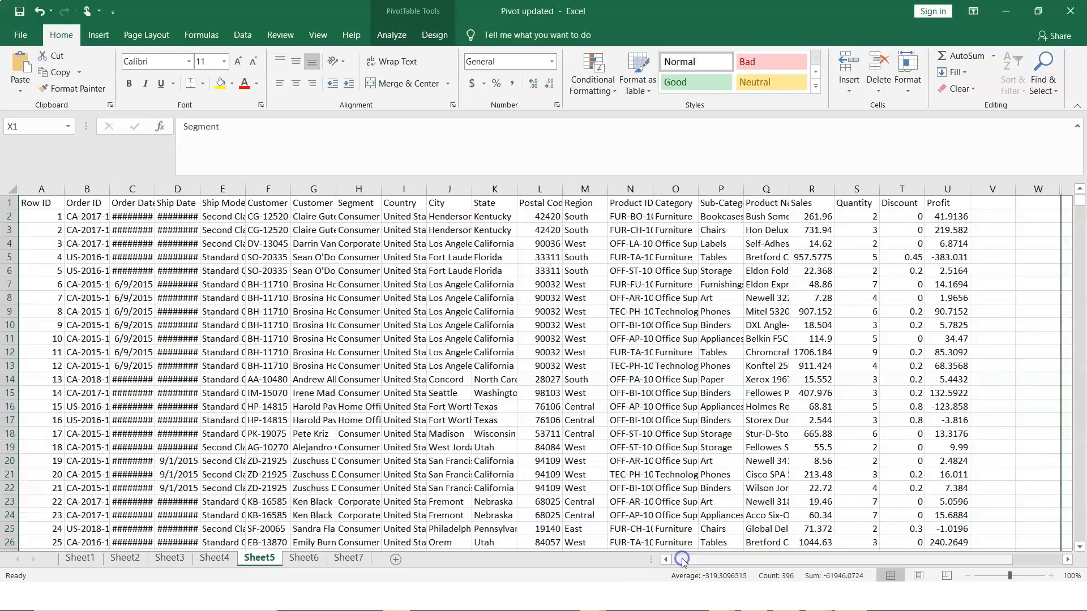
left_click(43, 202)
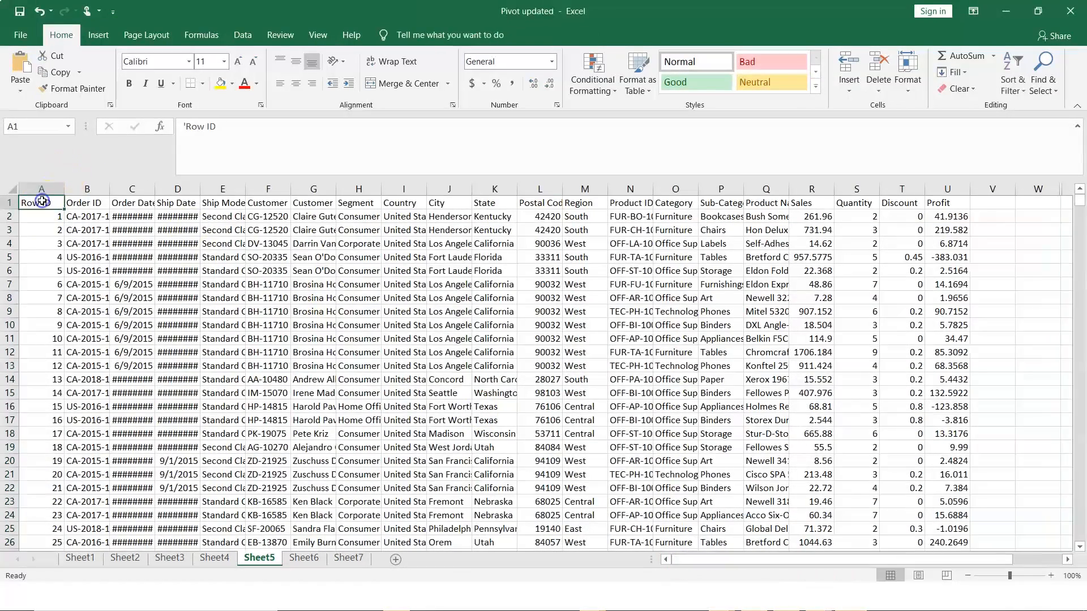
left_click(98, 34)
left_click(25, 70)
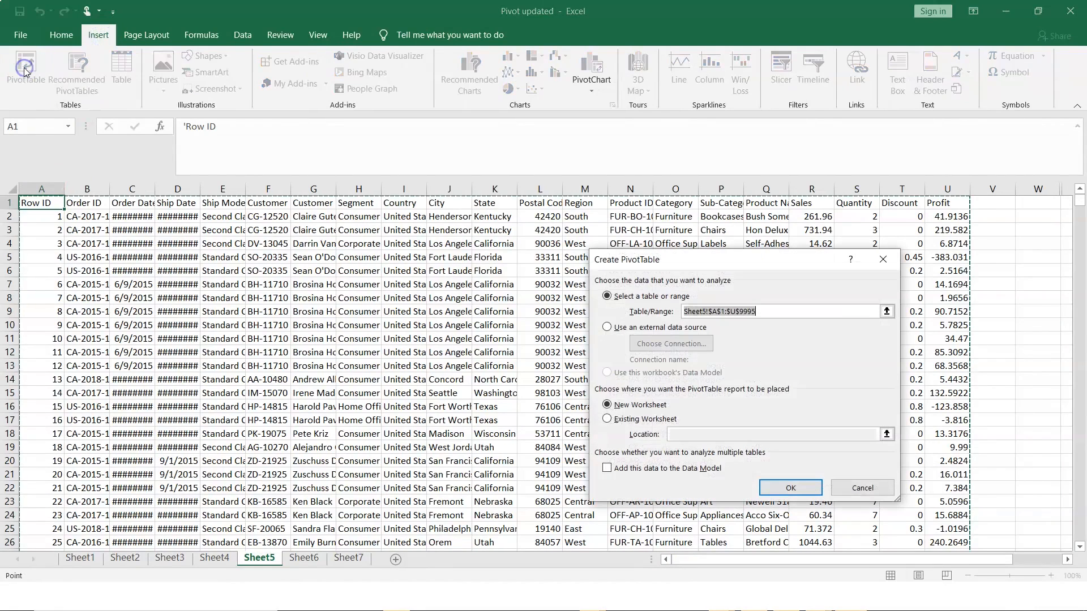
left_click(607, 420)
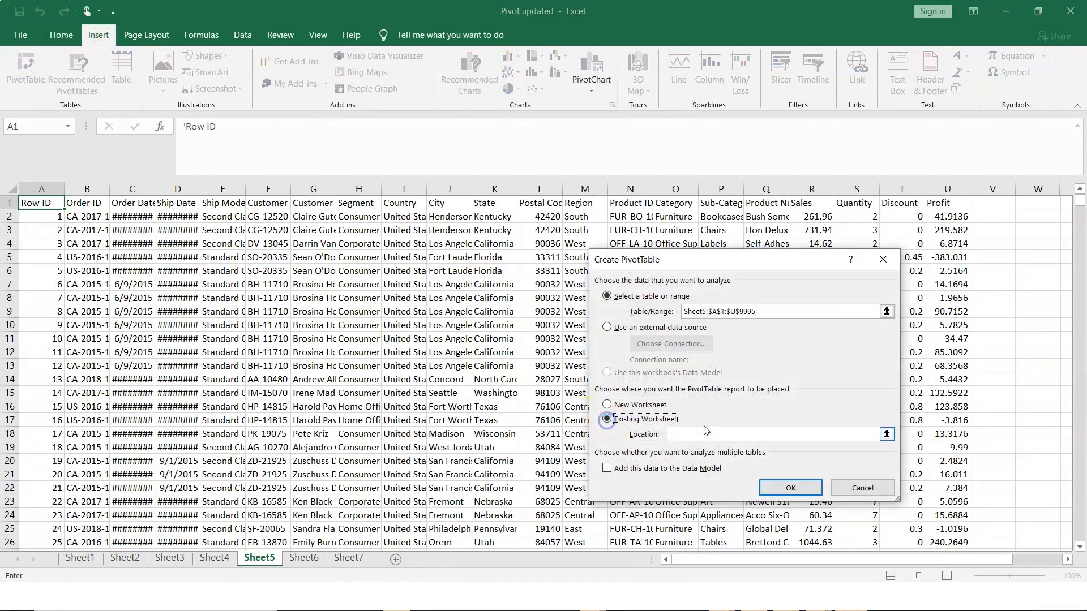
left_click(1067, 559)
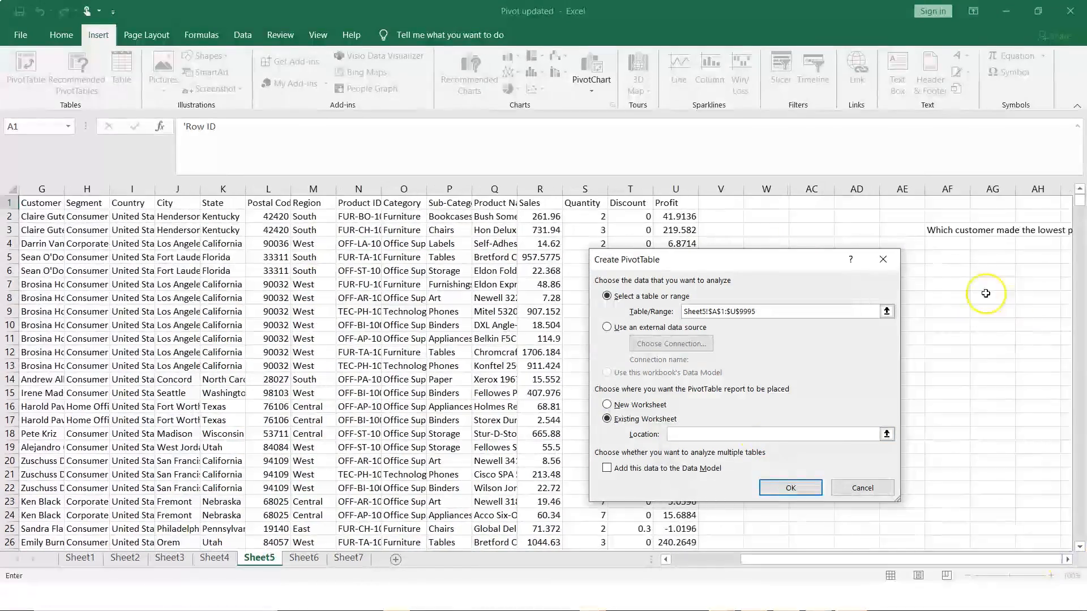
left_click(947, 256)
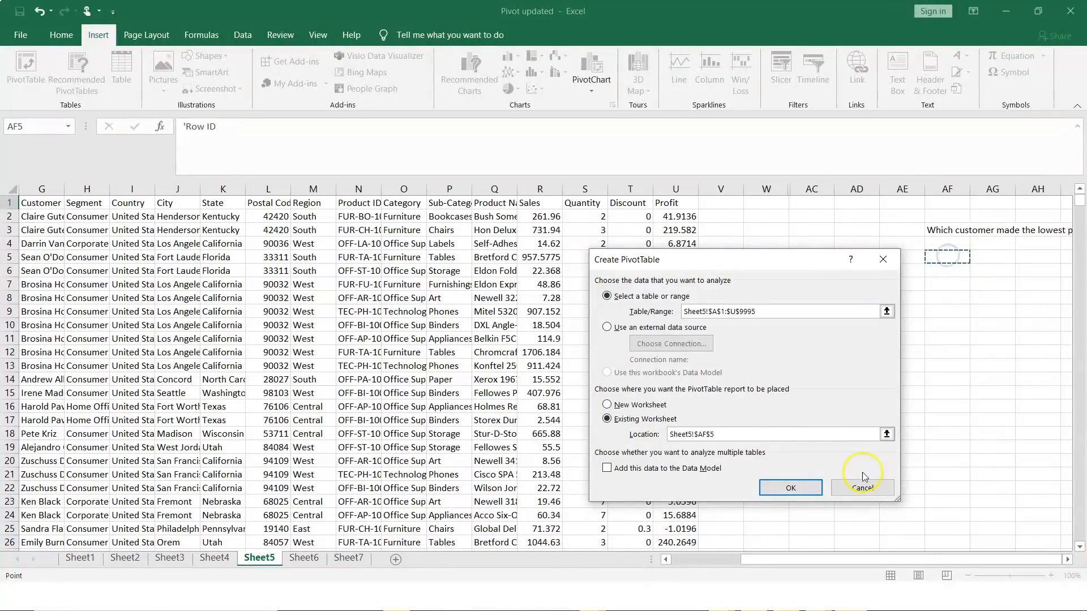
left_click(791, 488)
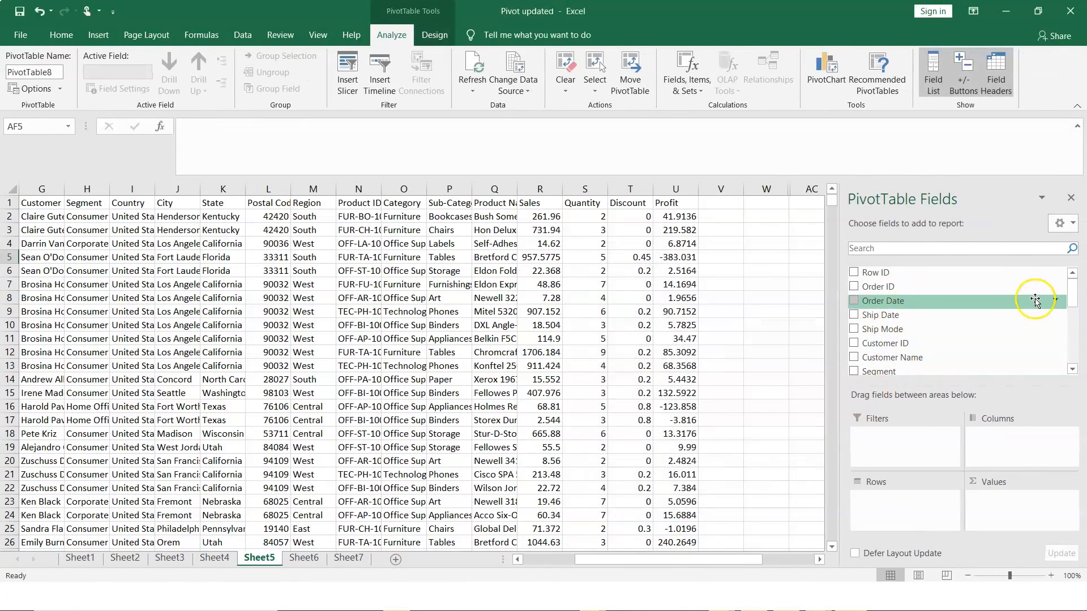
left_click_drag(1073, 292, 1073, 315)
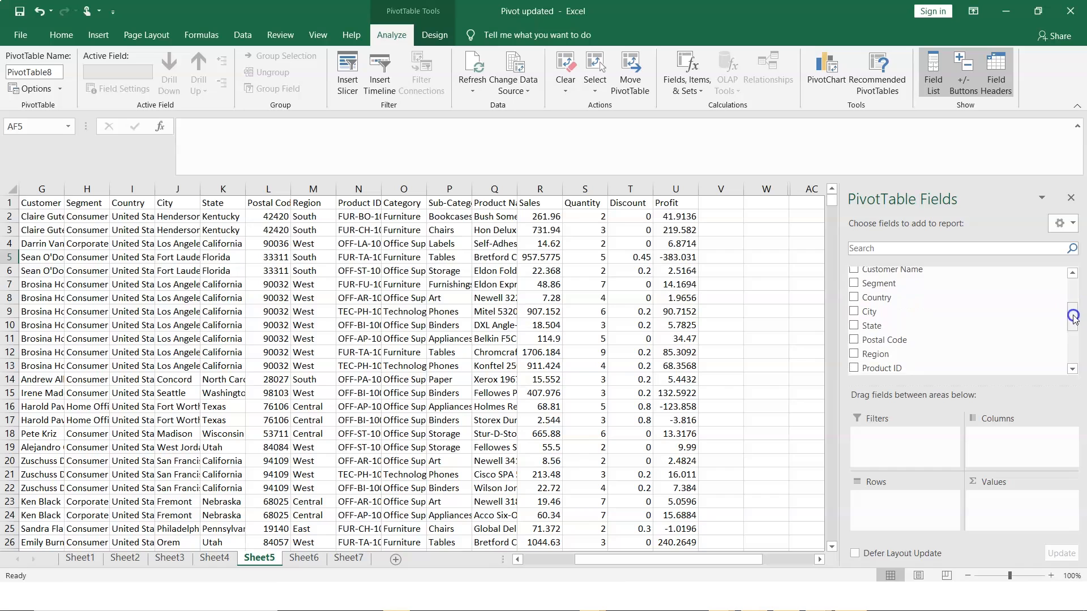
left_click(853, 326)
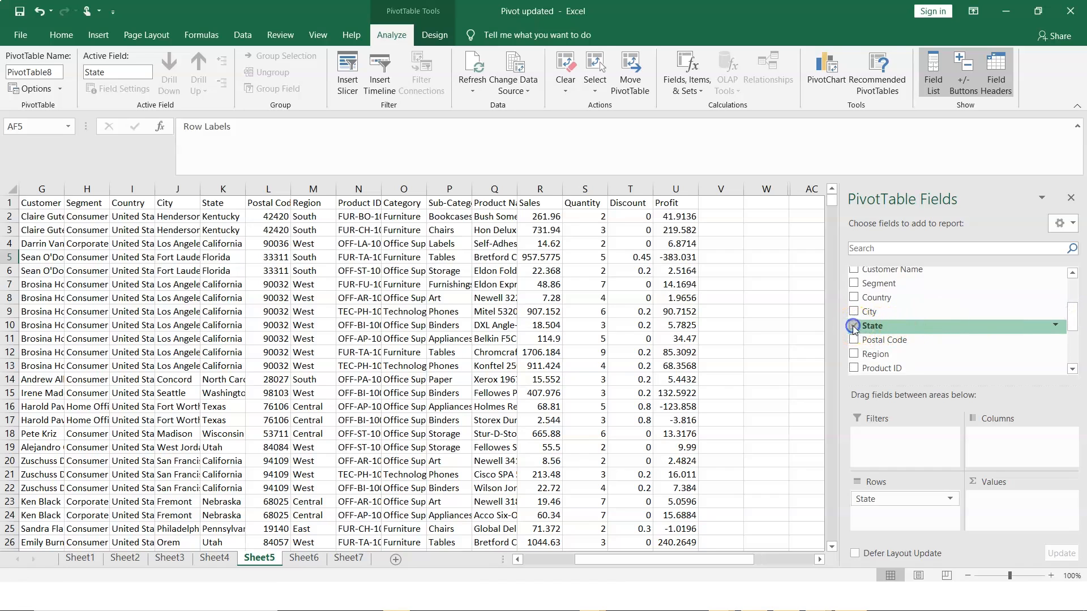
left_click(1072, 369)
left_click(1072, 369)
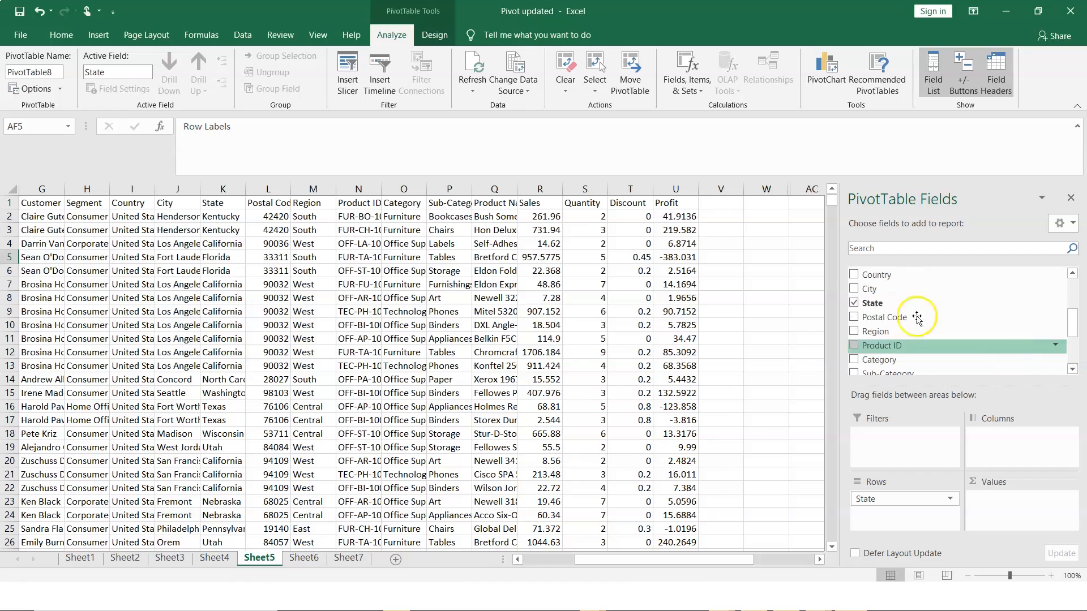
left_click(855, 305)
Add Segment to the PivotTable's rows and filter it to Home Office only
left_click_drag(1072, 322, 1073, 313)
left_click(854, 294)
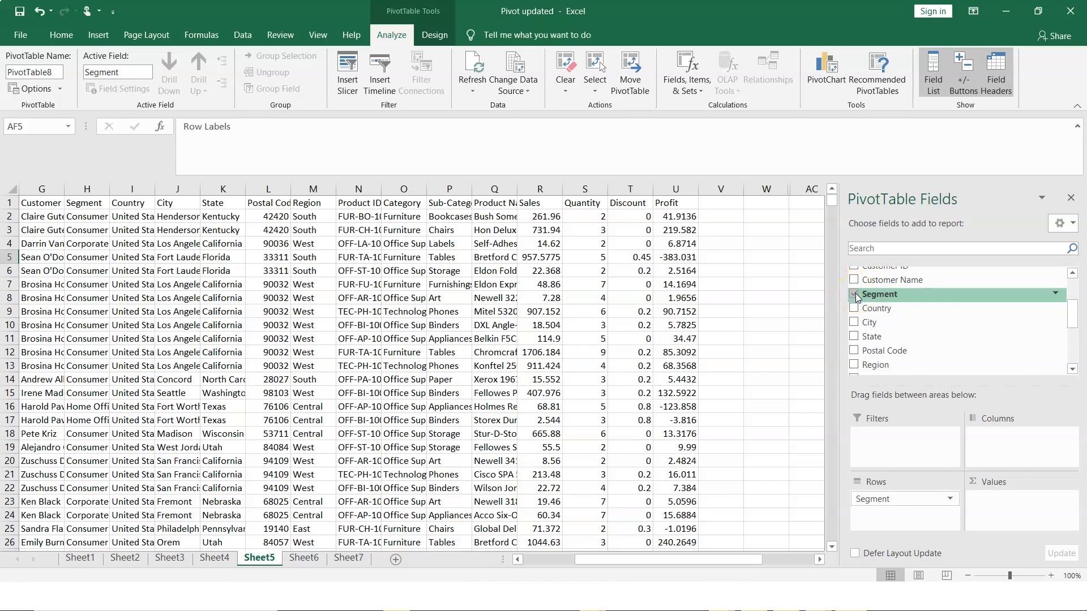
left_click(1056, 293)
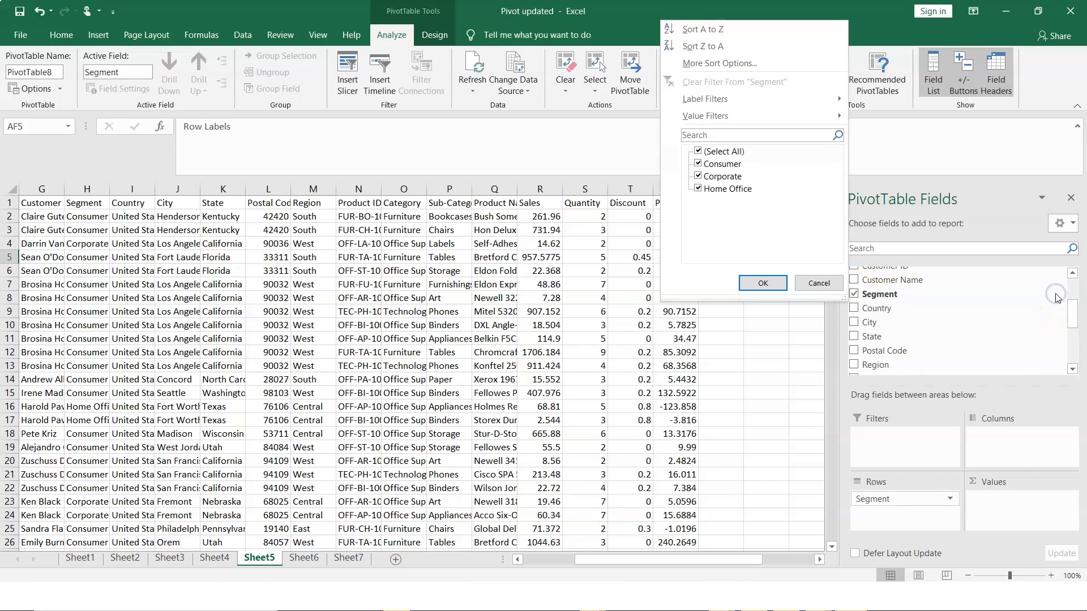
left_click(698, 152)
left_click(698, 189)
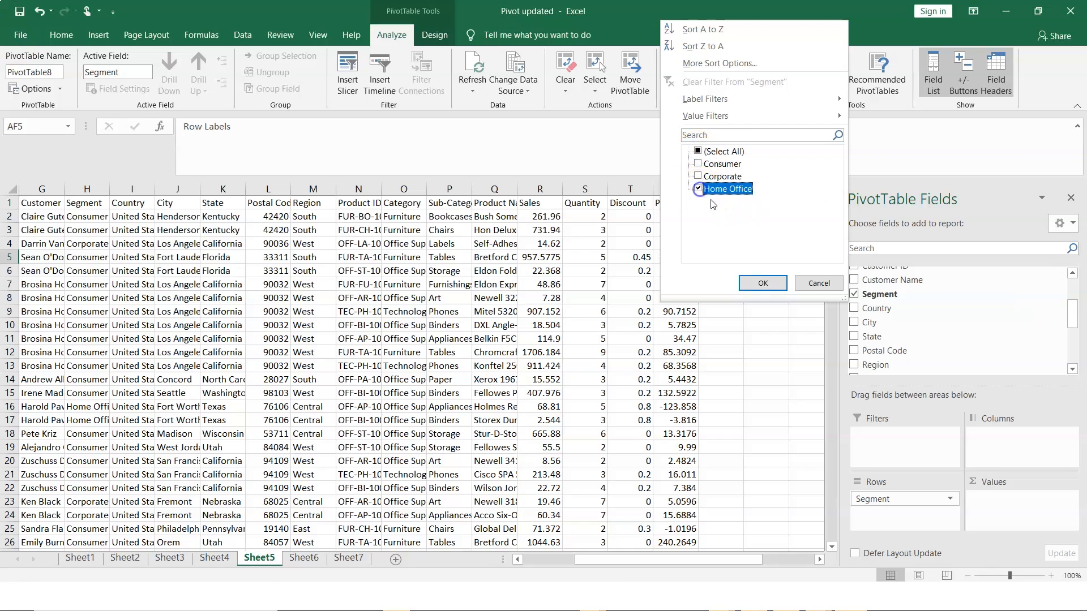
left_click(762, 283)
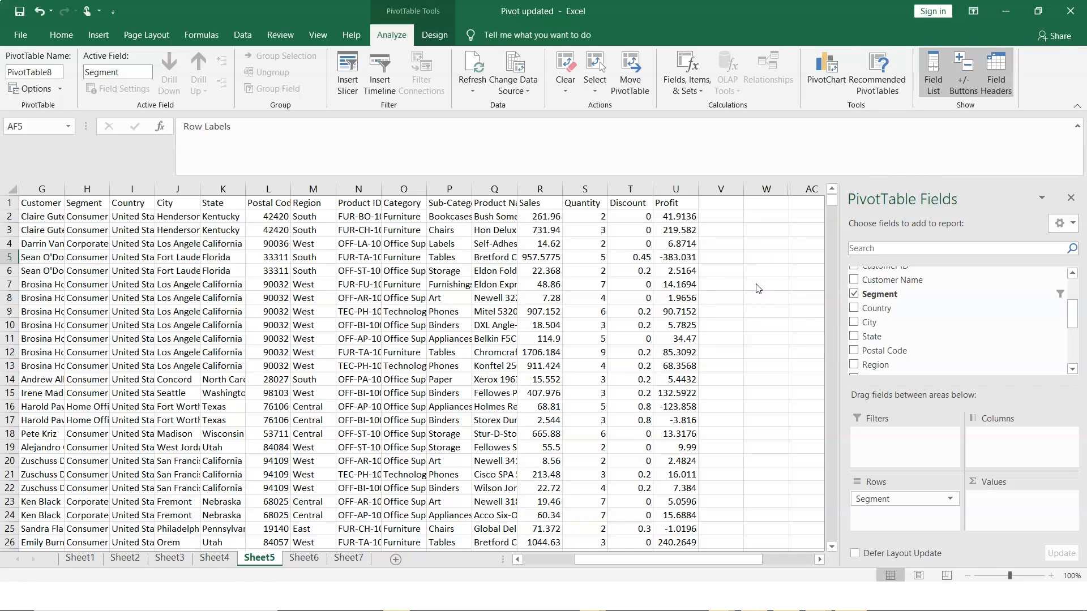
Add State and Customer Name to the PivotTable's rows and Profit to its values, and close the field list
left_click(855, 338)
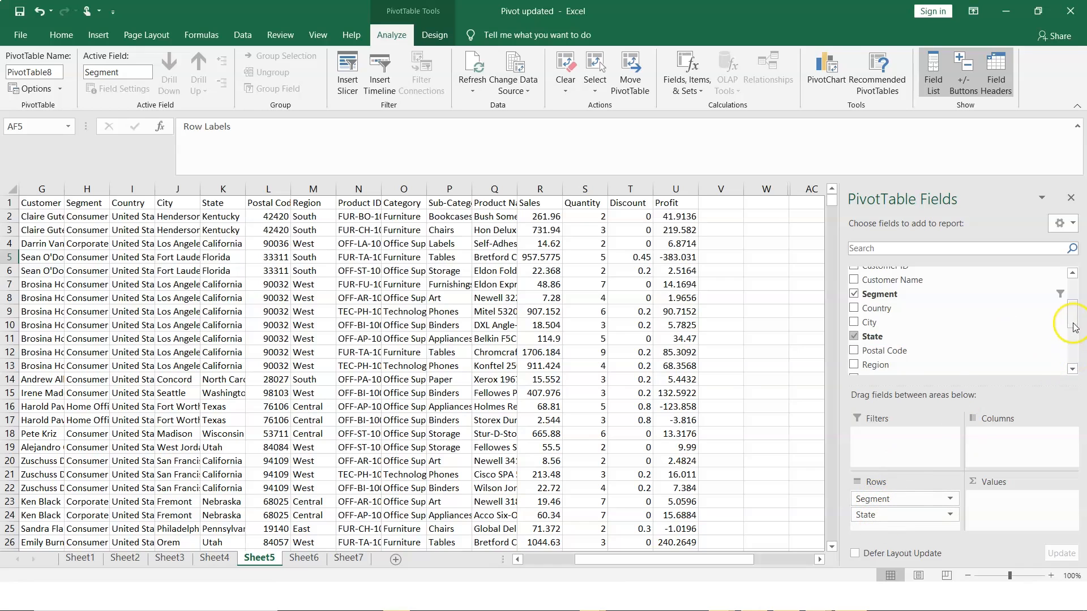
left_click_drag(1073, 321, 1072, 308)
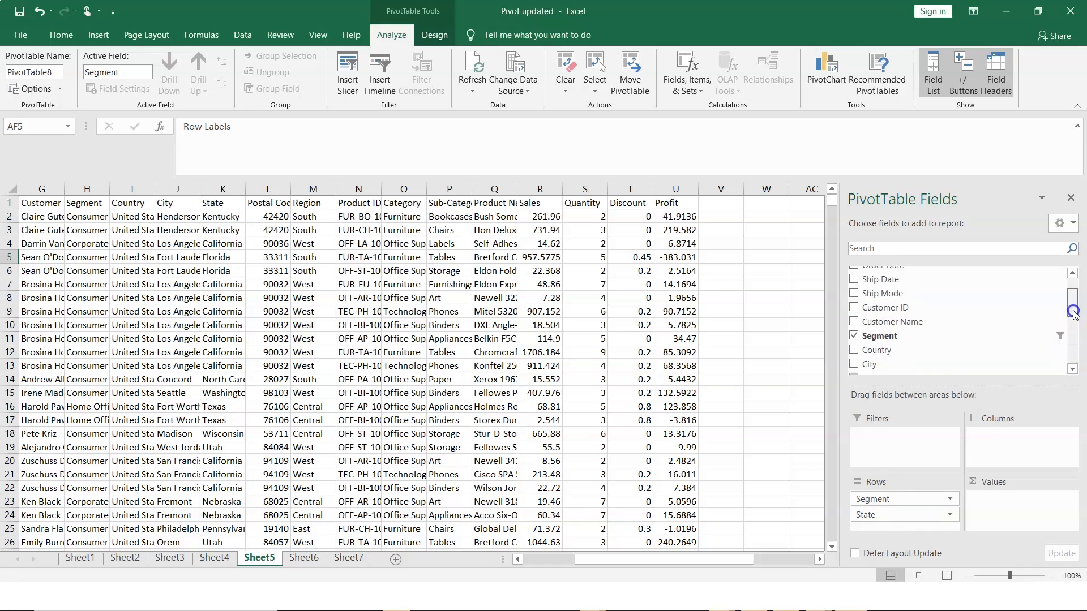
left_click(855, 325)
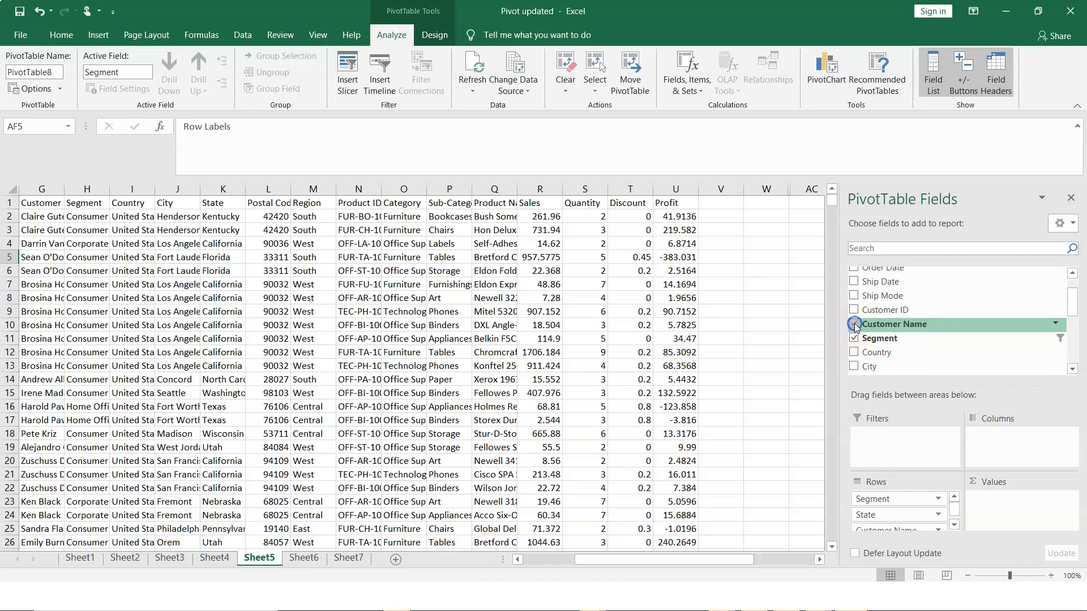
left_click_drag(1073, 301, 1074, 356)
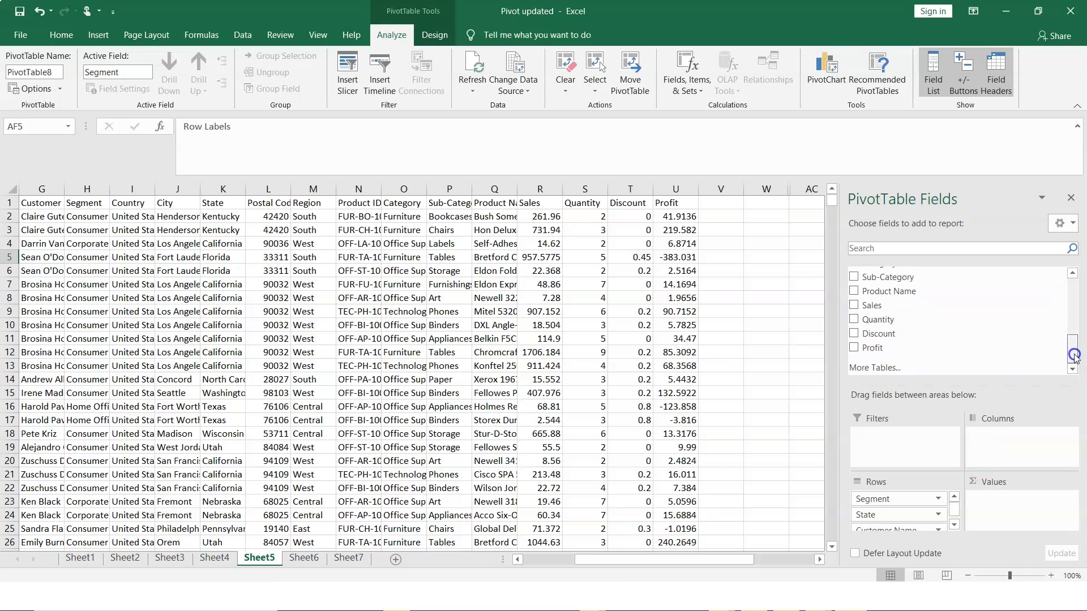
left_click(855, 350)
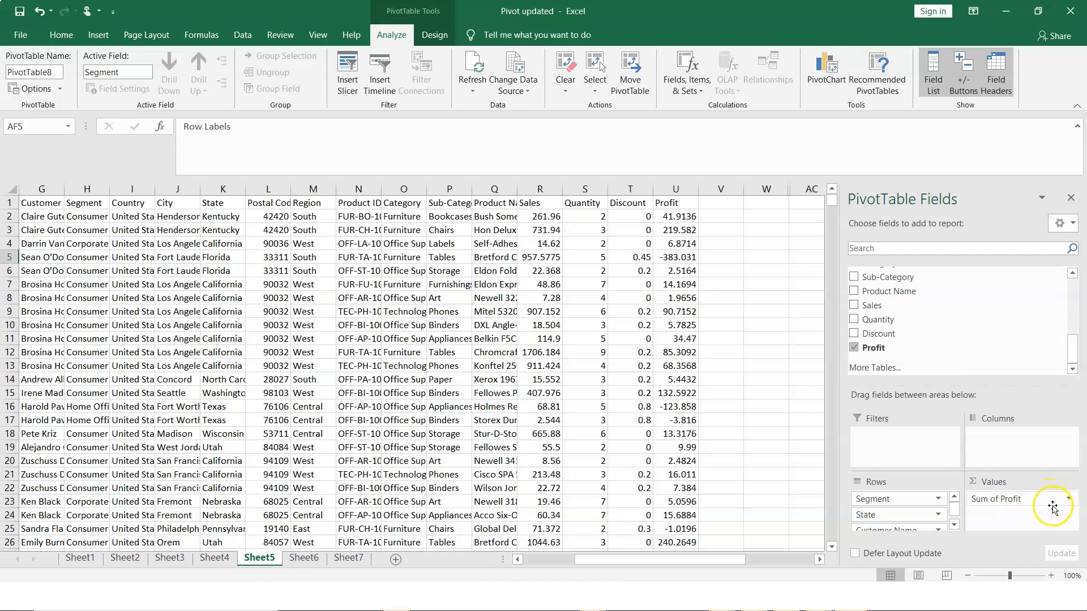
left_click(1072, 198)
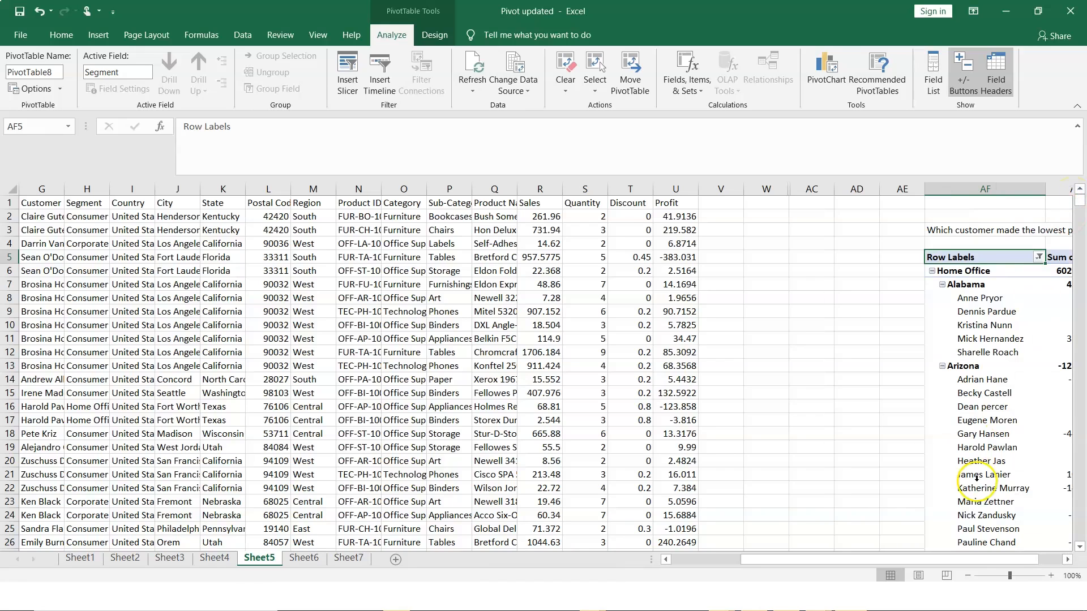
Sort the customers within each state by Sum of Profit from largest to smallest
left_click(1069, 560)
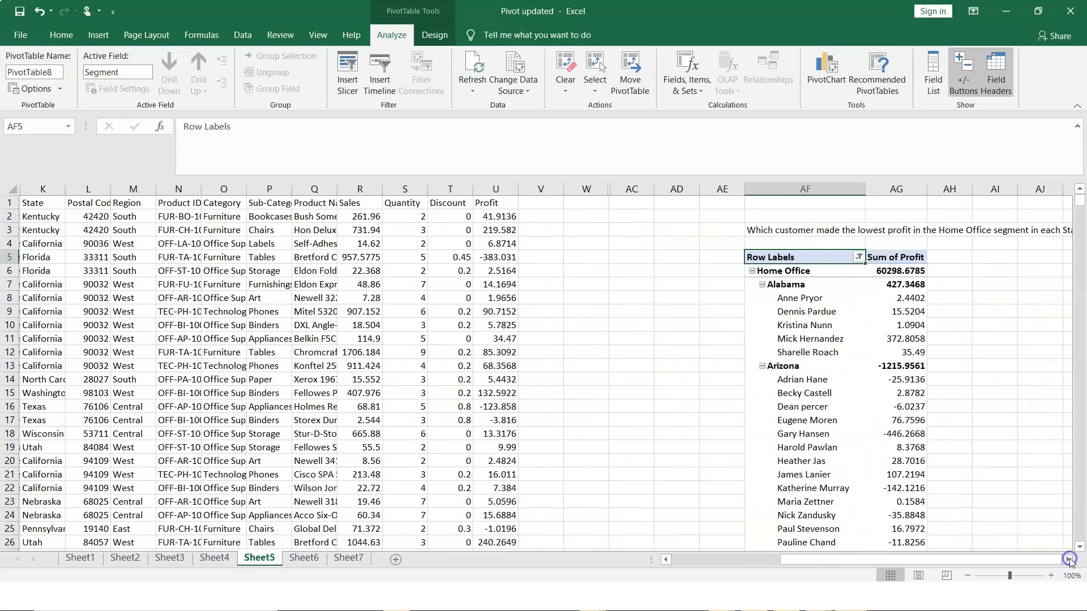
left_click(1069, 559)
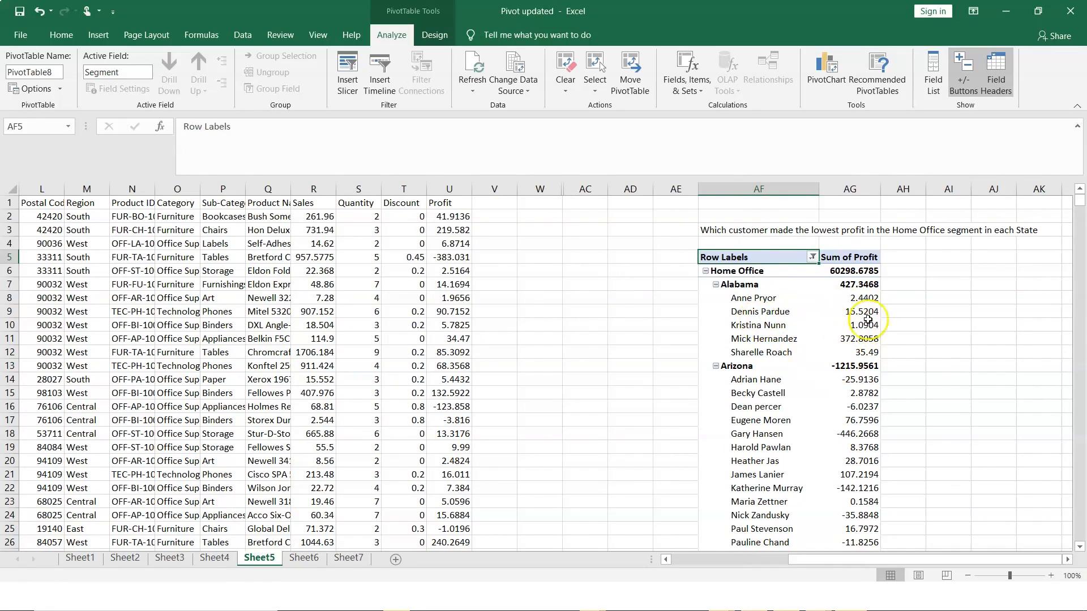
mouse_move(865, 331)
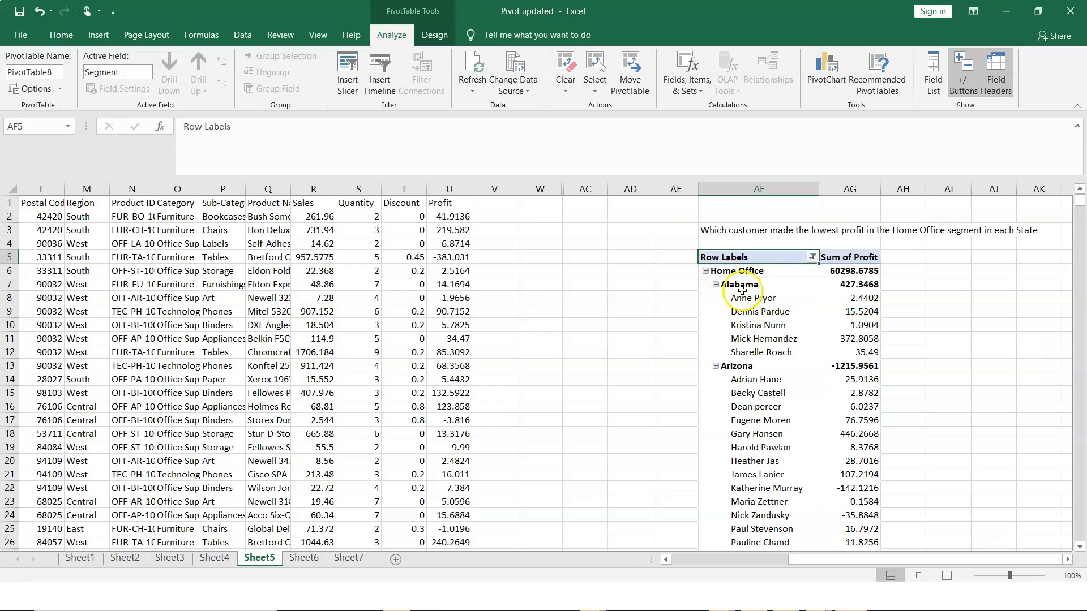
left_click(854, 299)
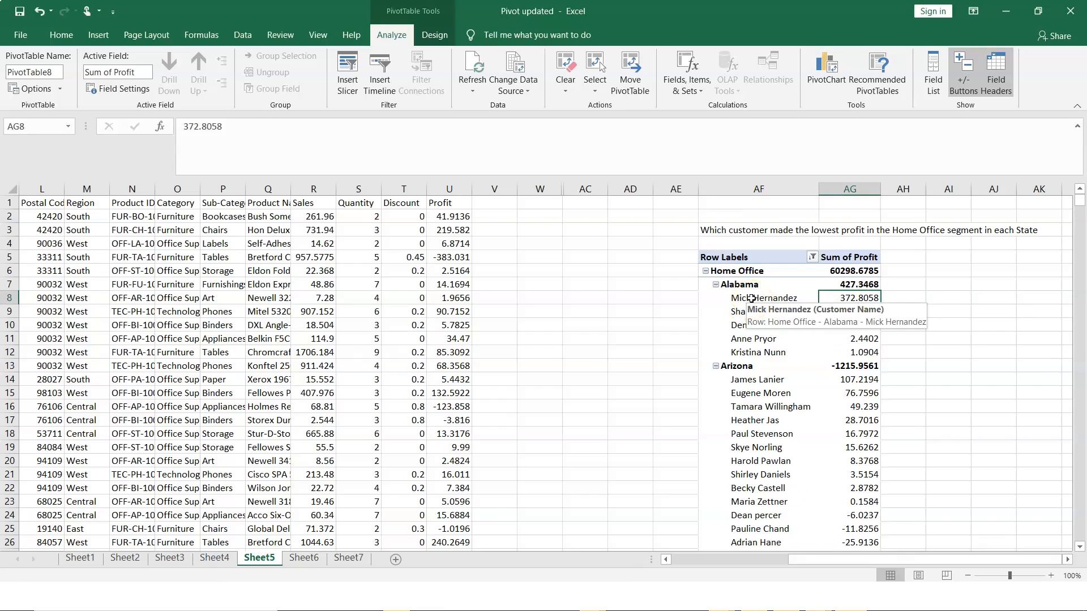
Sort the customers within each state by Sum of Profit in ascending order
left_click(752, 299)
right_click(752, 298)
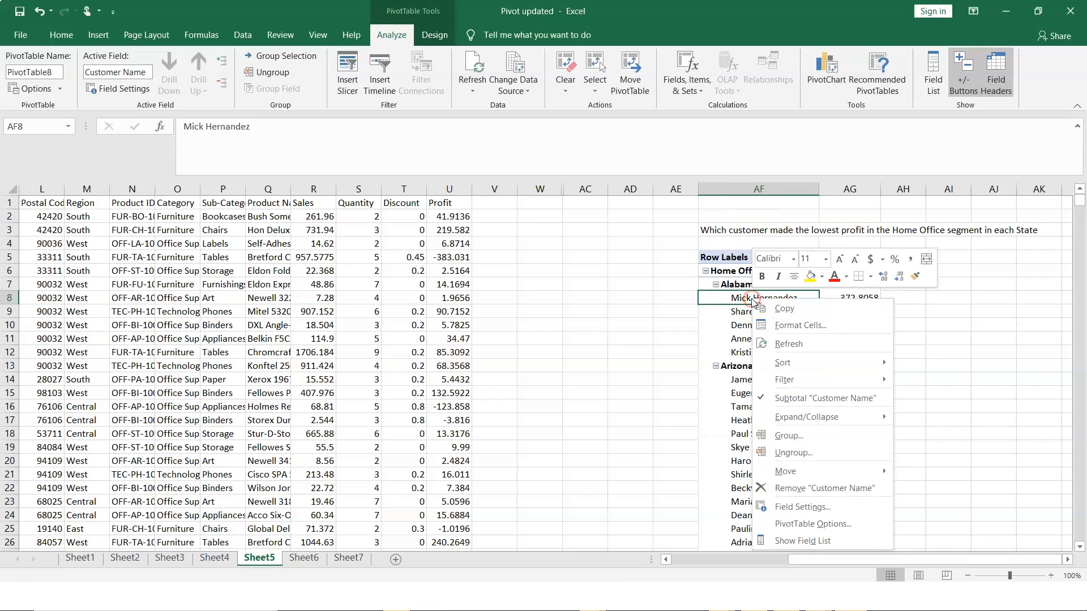
mouse_move(849, 365)
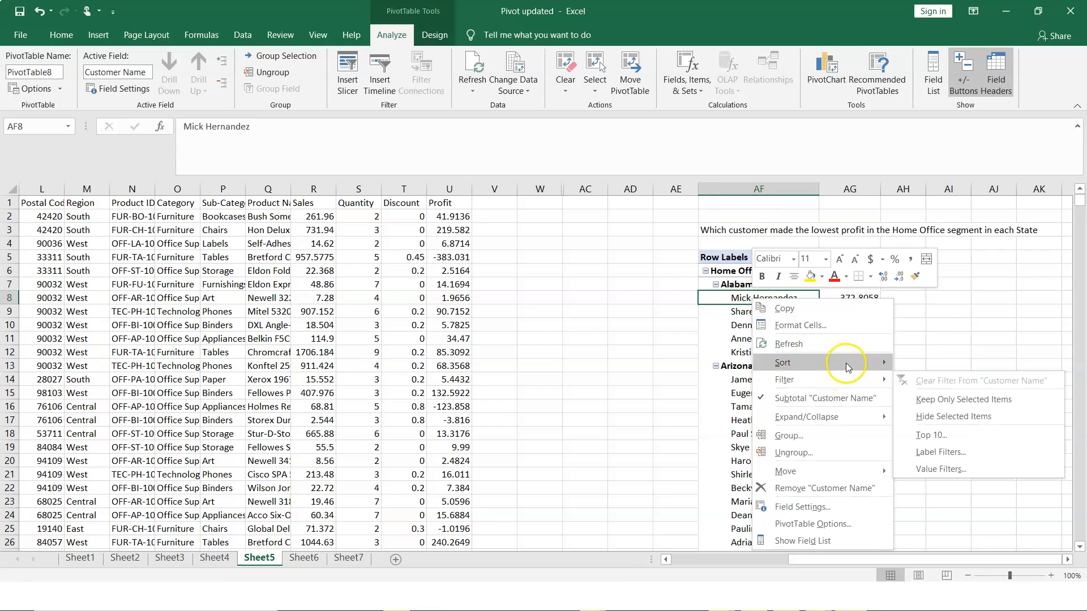
left_click(929, 399)
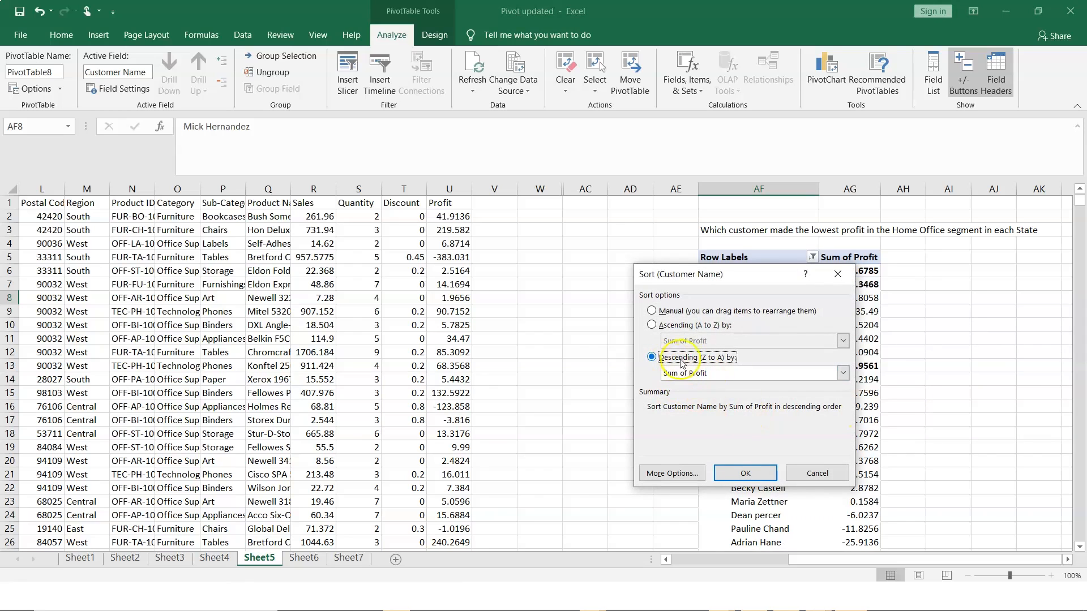
left_click(652, 325)
left_click(843, 341)
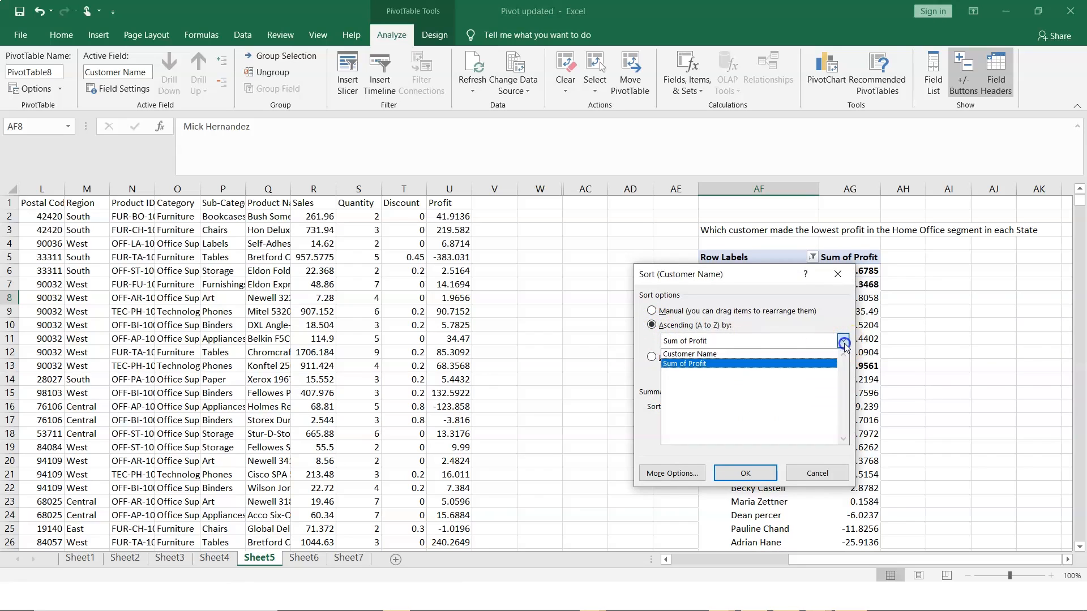
left_click(708, 364)
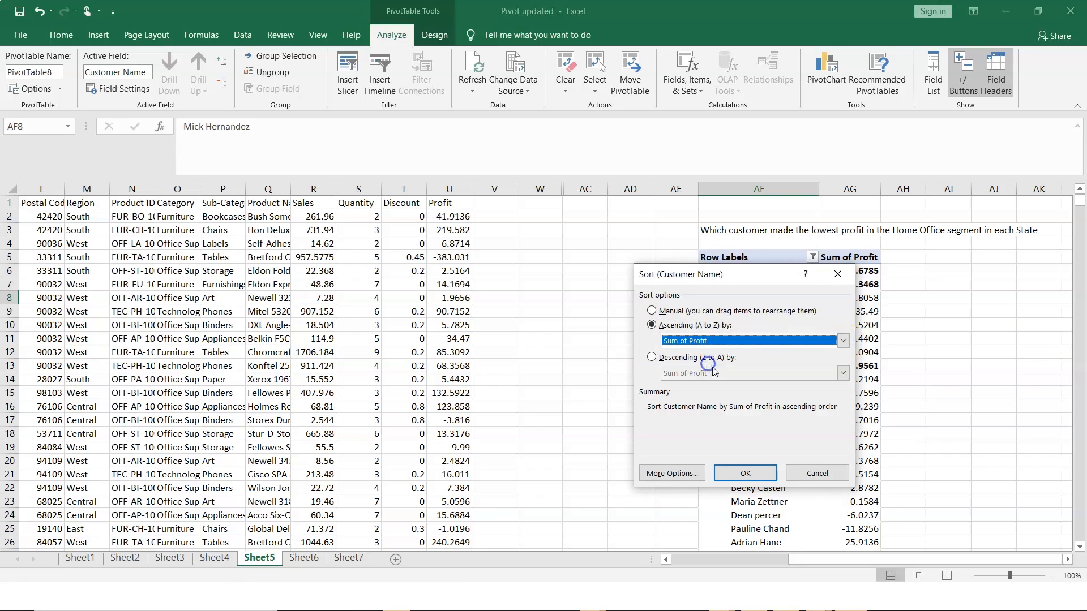
left_click(763, 475)
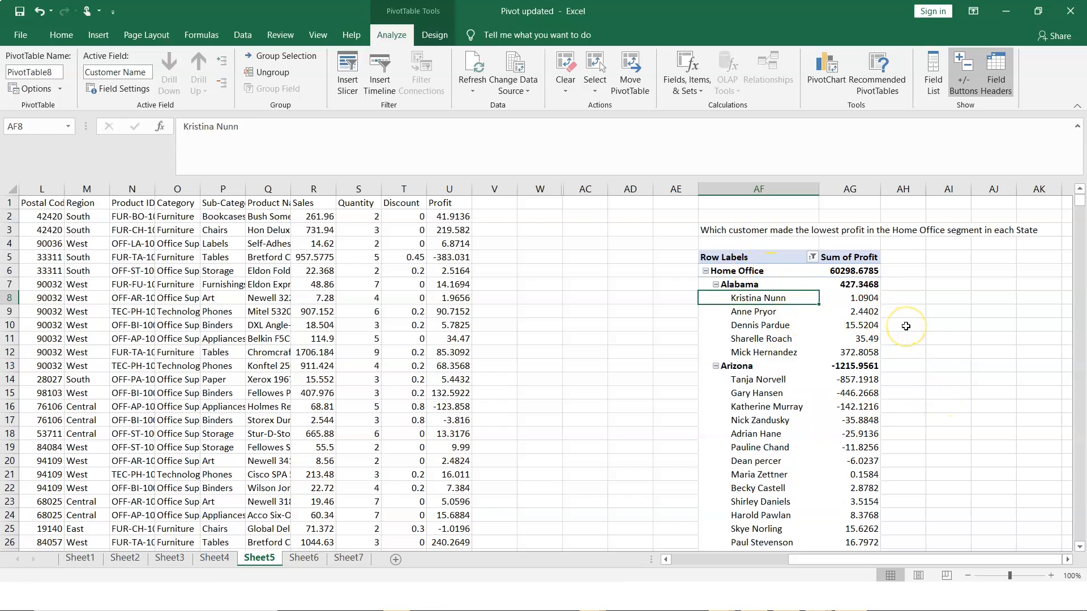
Filter Customer Name to the bottom 1 item by Sum of Profit in each state and review the filtered list
right_click(787, 296)
mouse_move(832, 378)
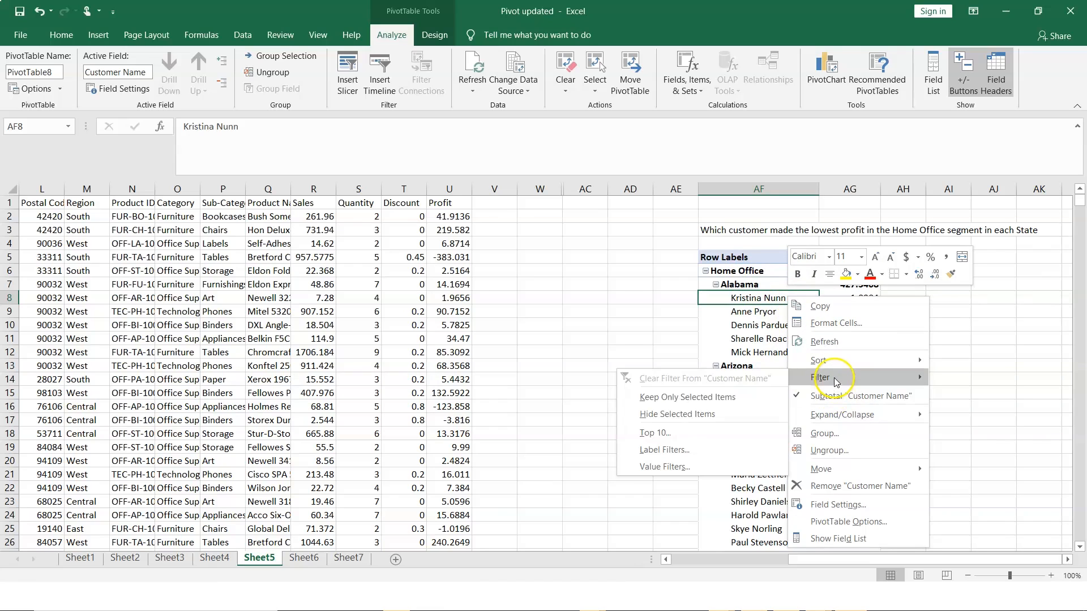
left_click(694, 437)
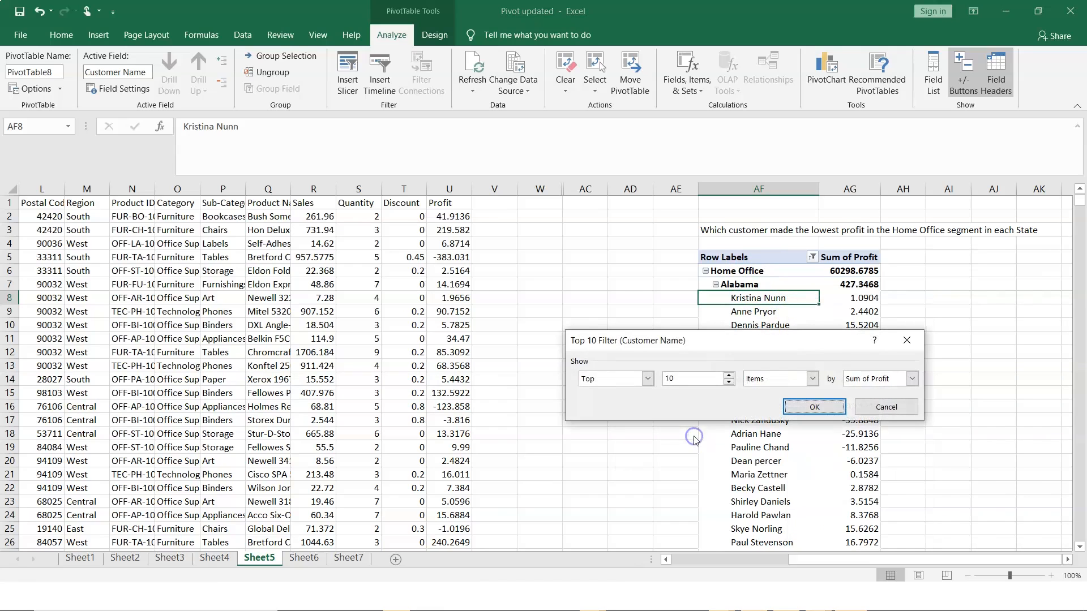
left_click(647, 379)
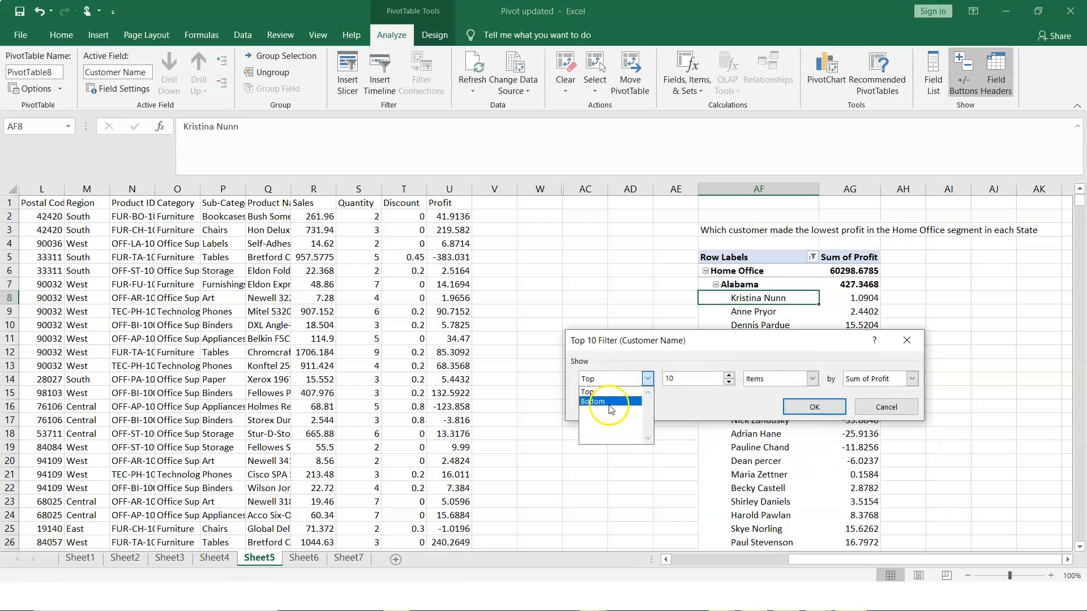
left_click(601, 402)
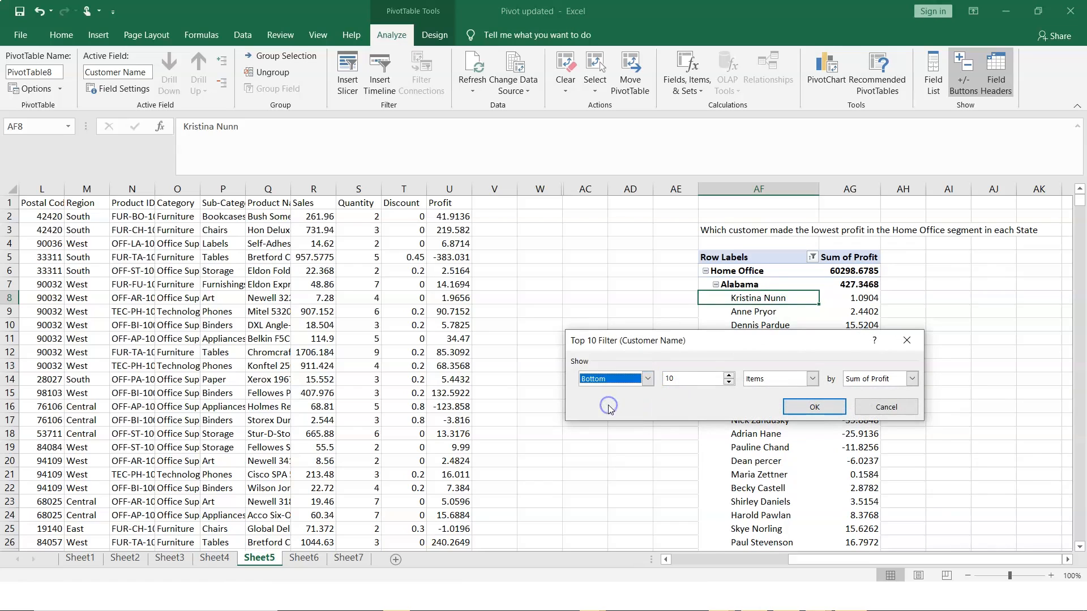
left_click(729, 376)
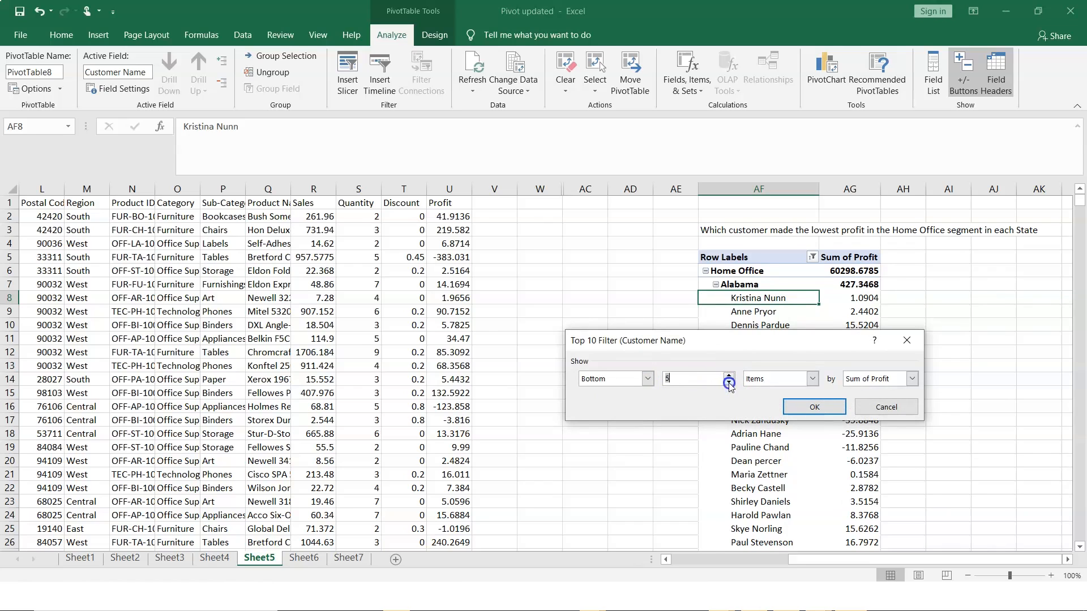
left_click(802, 406)
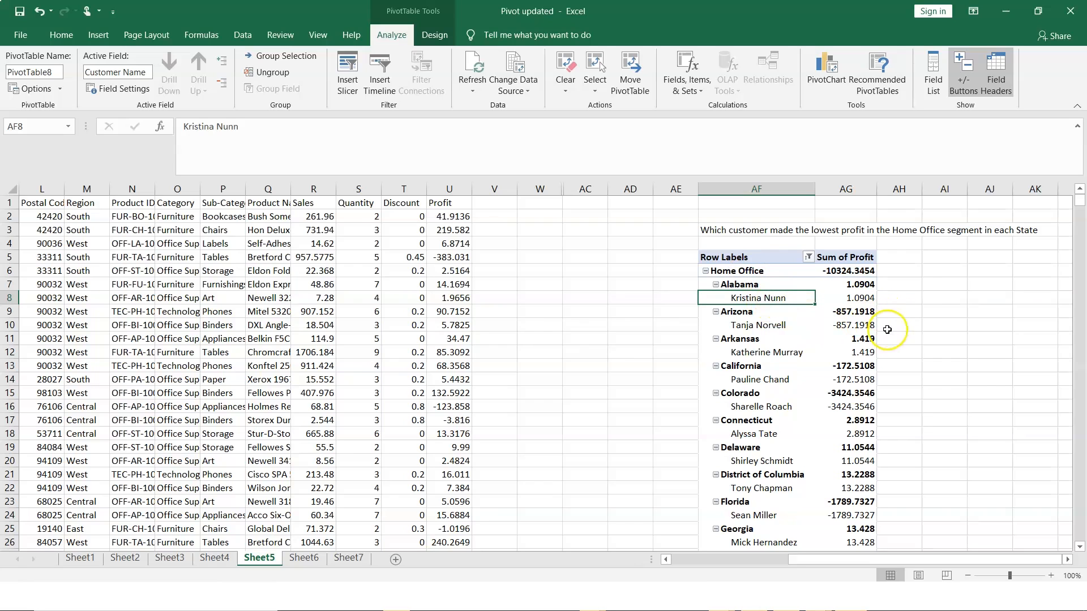
scroll(1017, 460, "down", 1)
scroll(1017, 459, "down", 6)
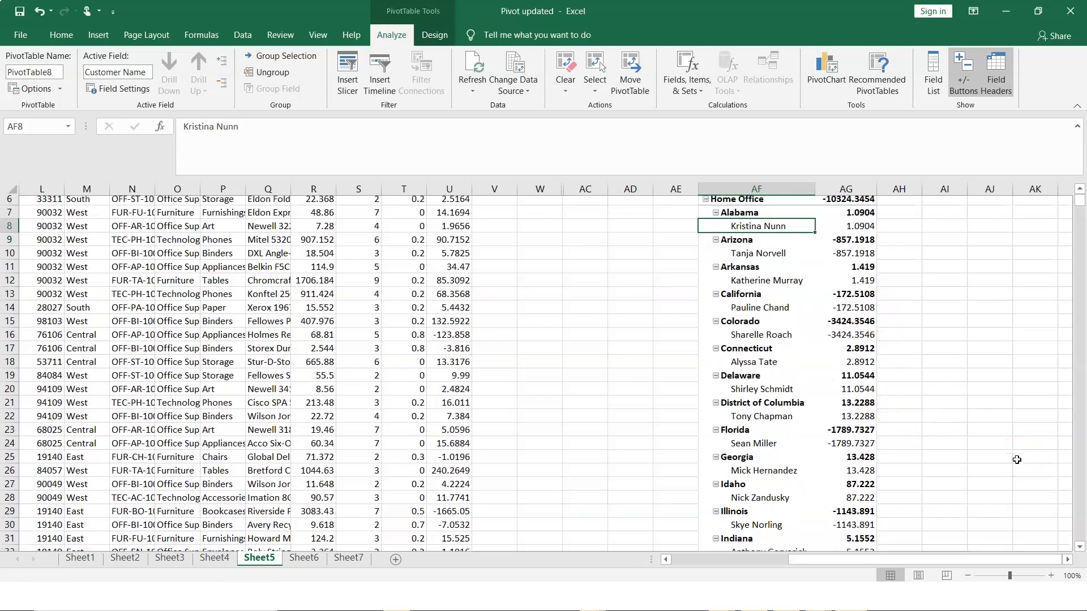
scroll(1017, 460, "up", 7)
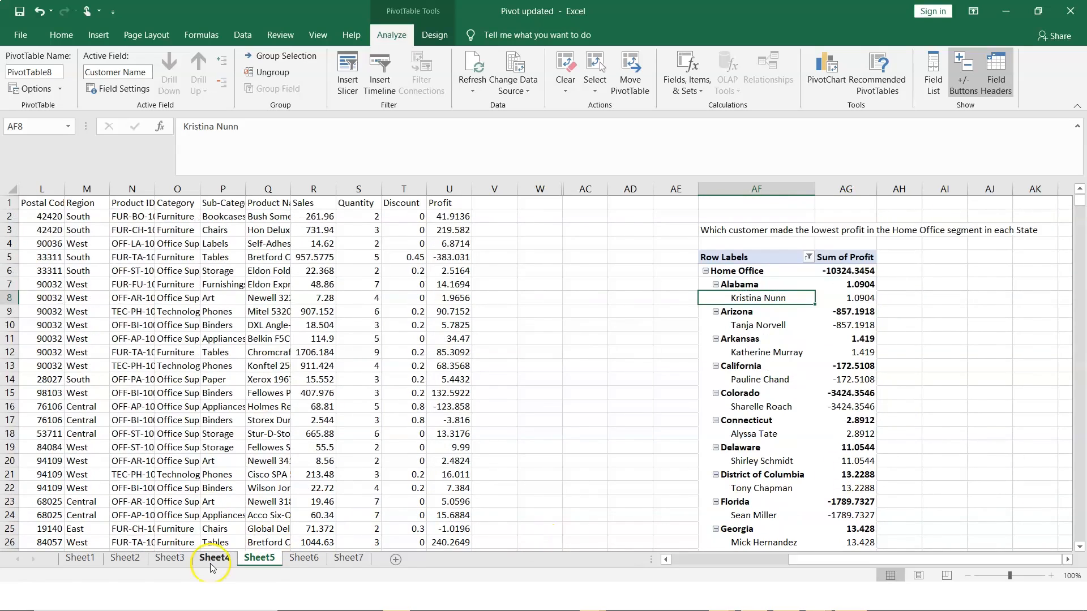
On Sheet6, delete the existing quarterly sales PivotTable and its line chart
left_click(304, 557)
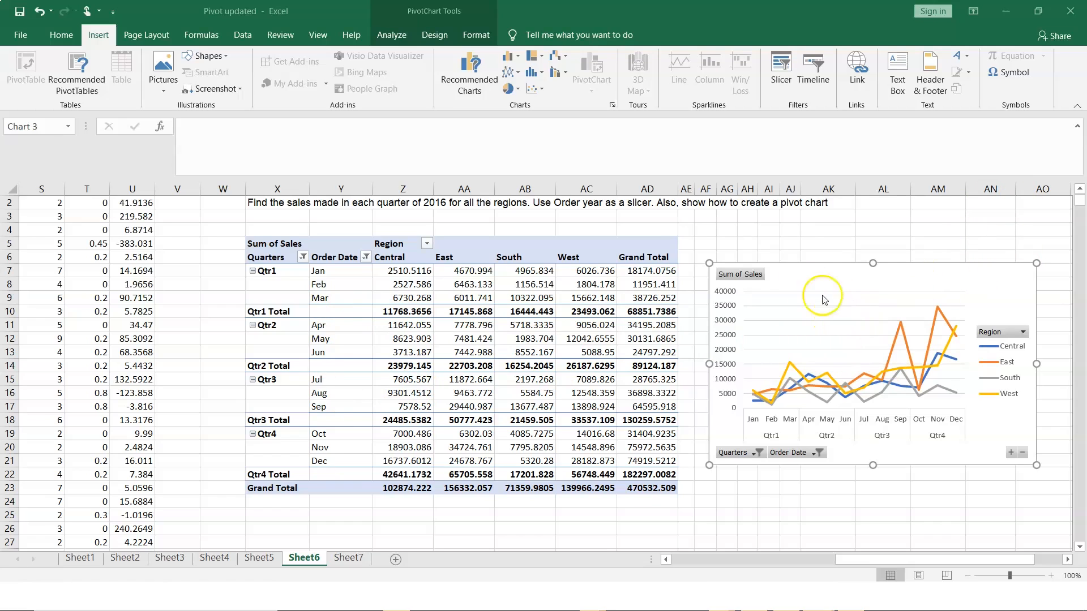
left_click(258, 244)
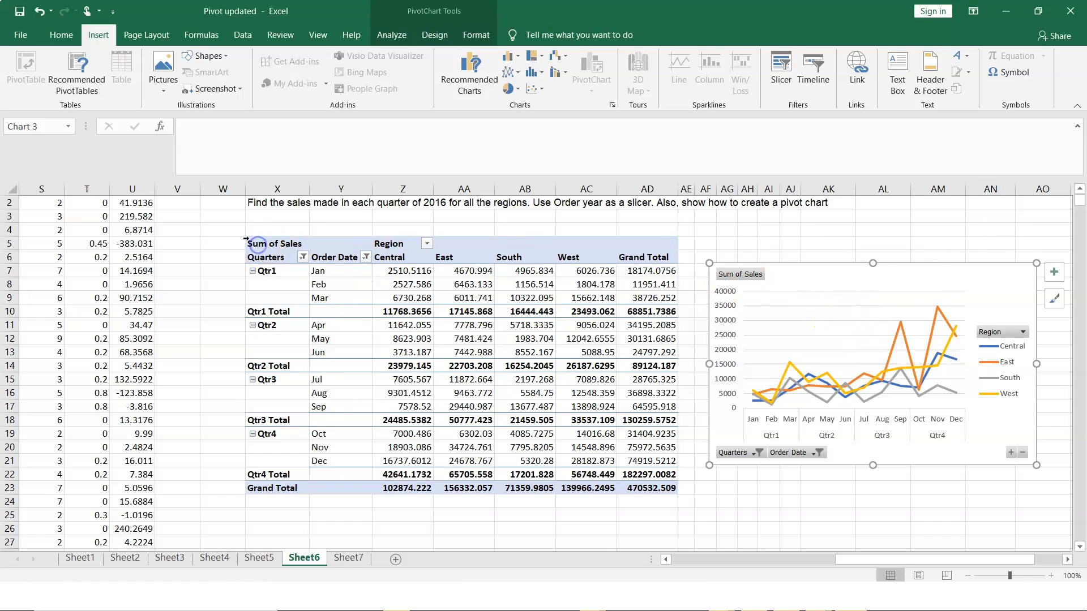
key("ctrl+a")
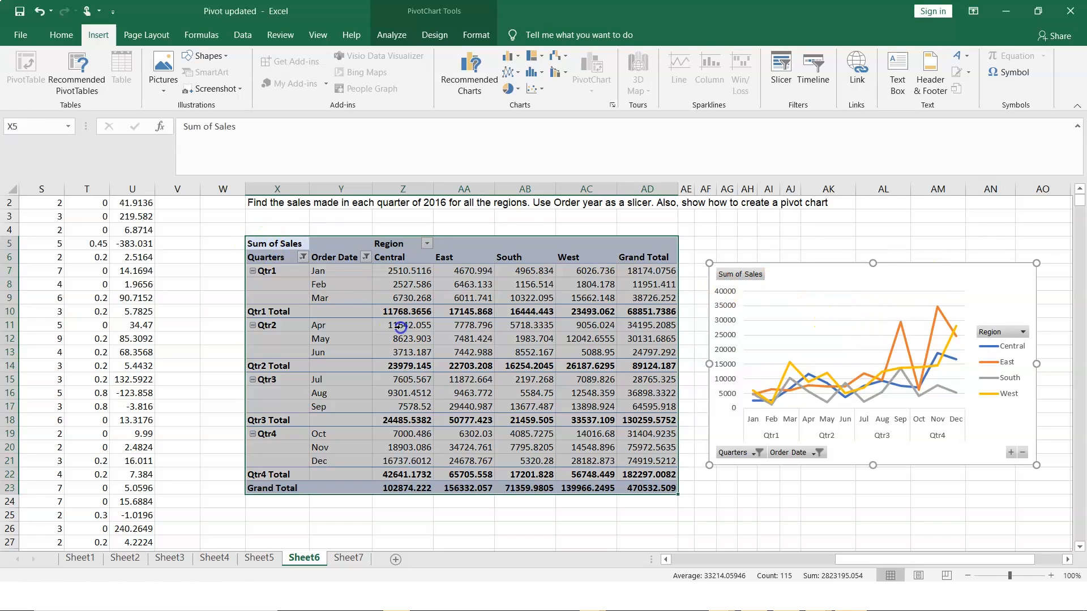
key("Delete")
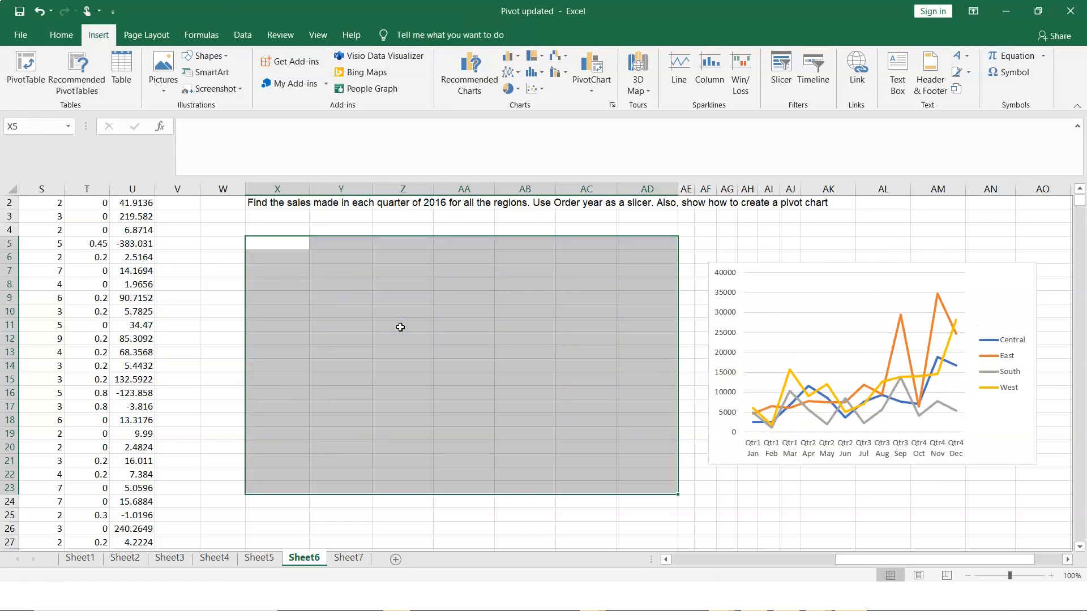
left_click(789, 306)
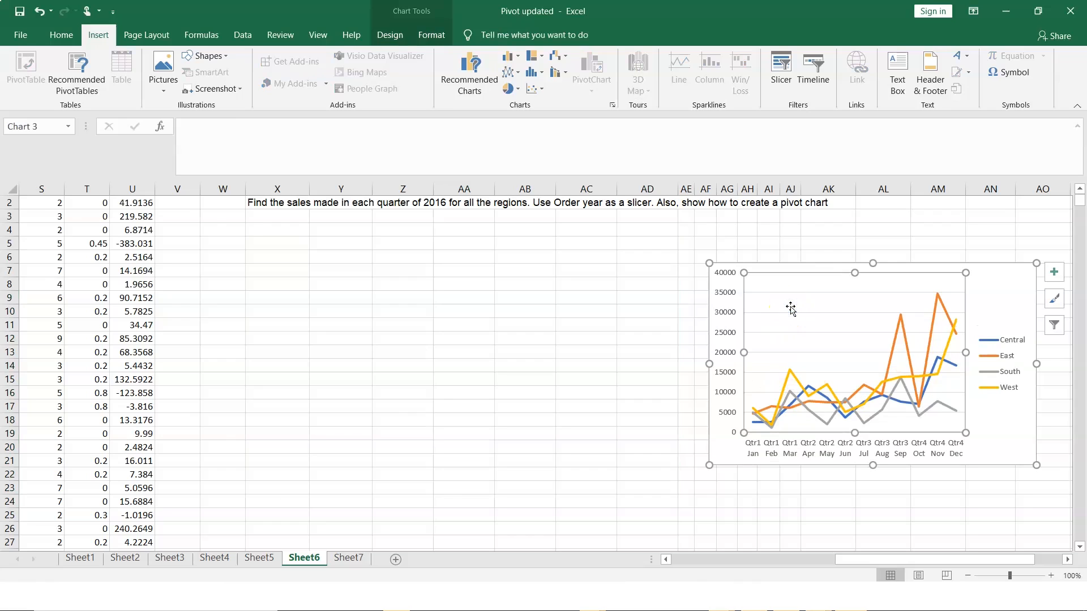
left_click(718, 299)
key("Delete")
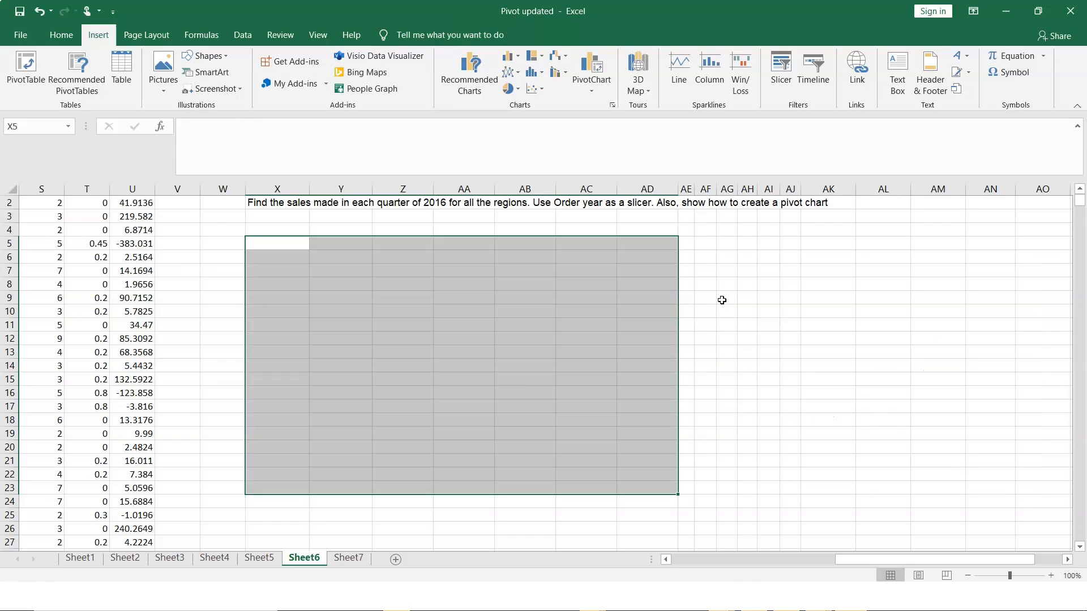
left_click(746, 337)
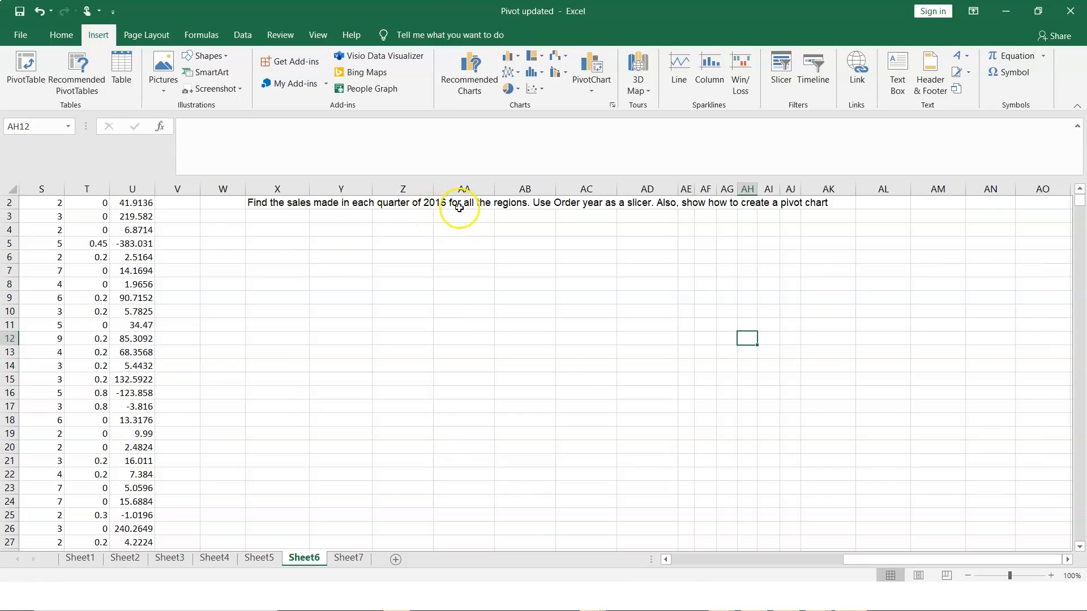
Insert a PivotTable from Sheet6's data range A1:U9995 and place it on the existing worksheet at cell W4
left_click(694, 558)
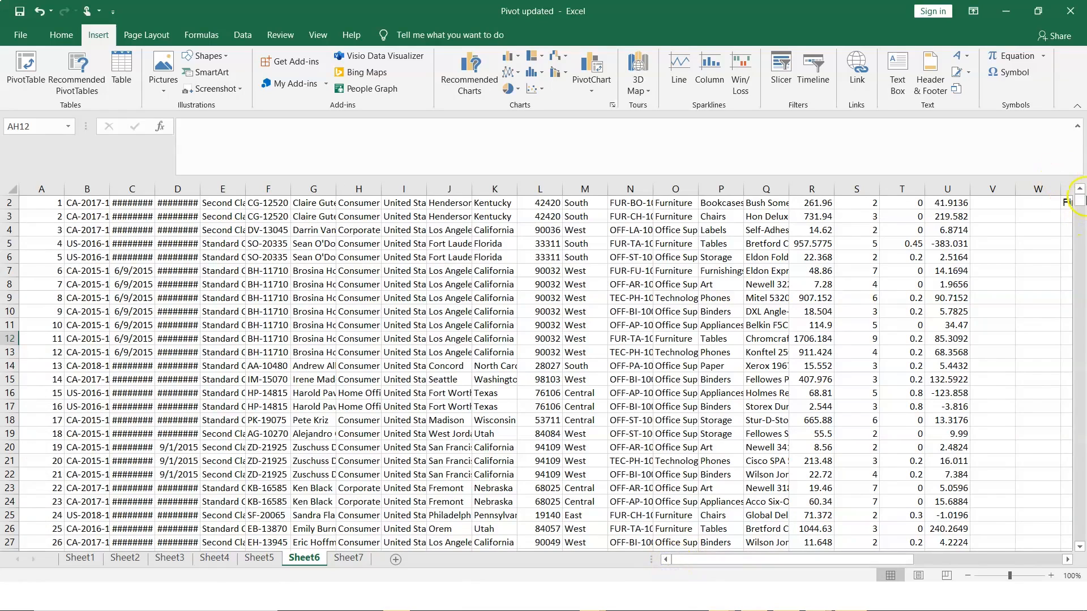
left_click(1079, 190)
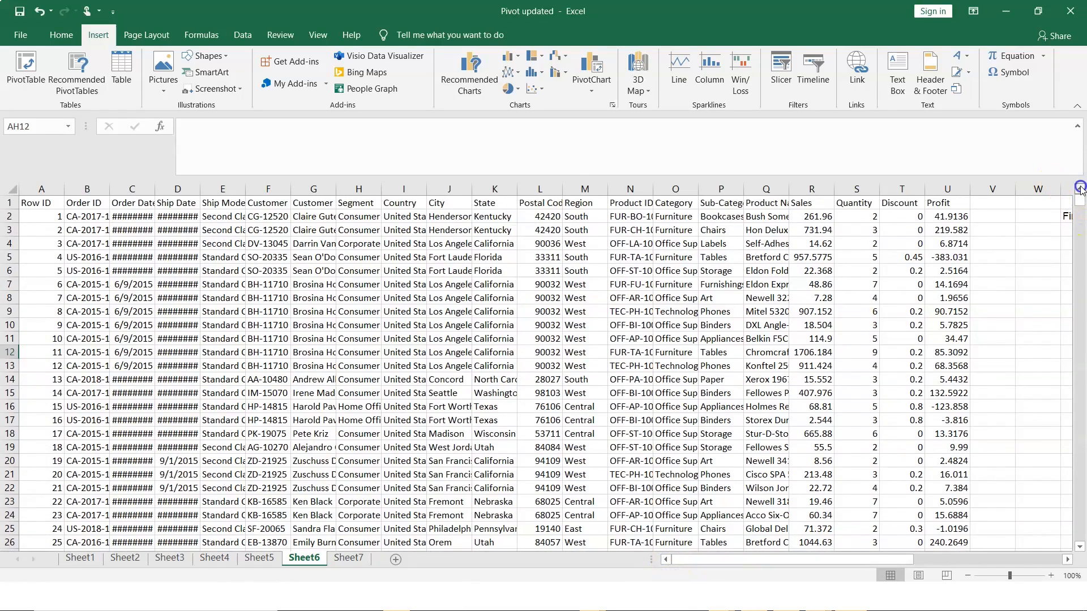
left_click(34, 206)
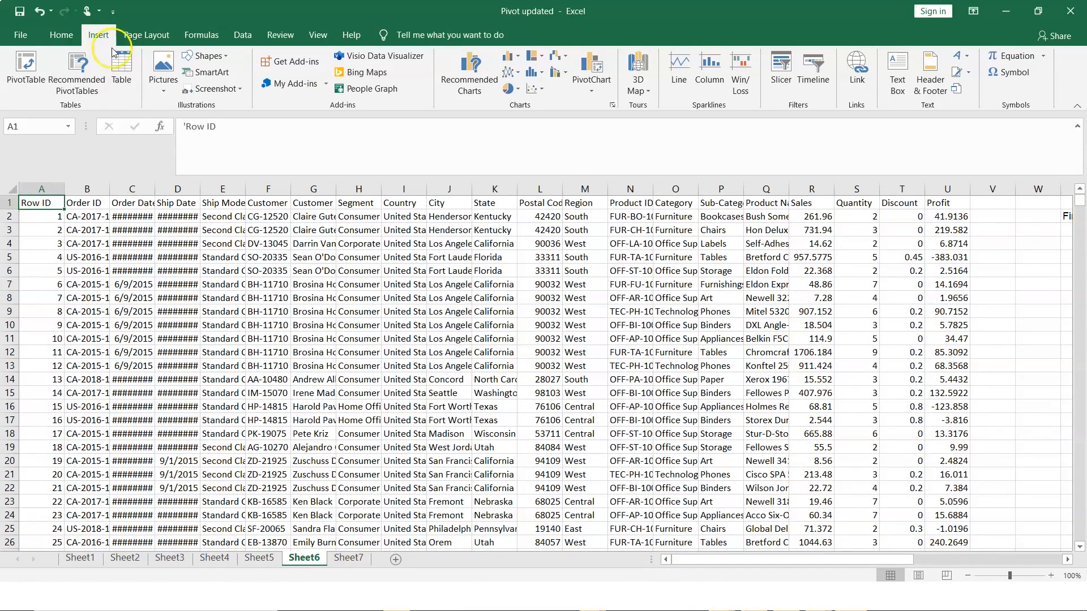
left_click(24, 82)
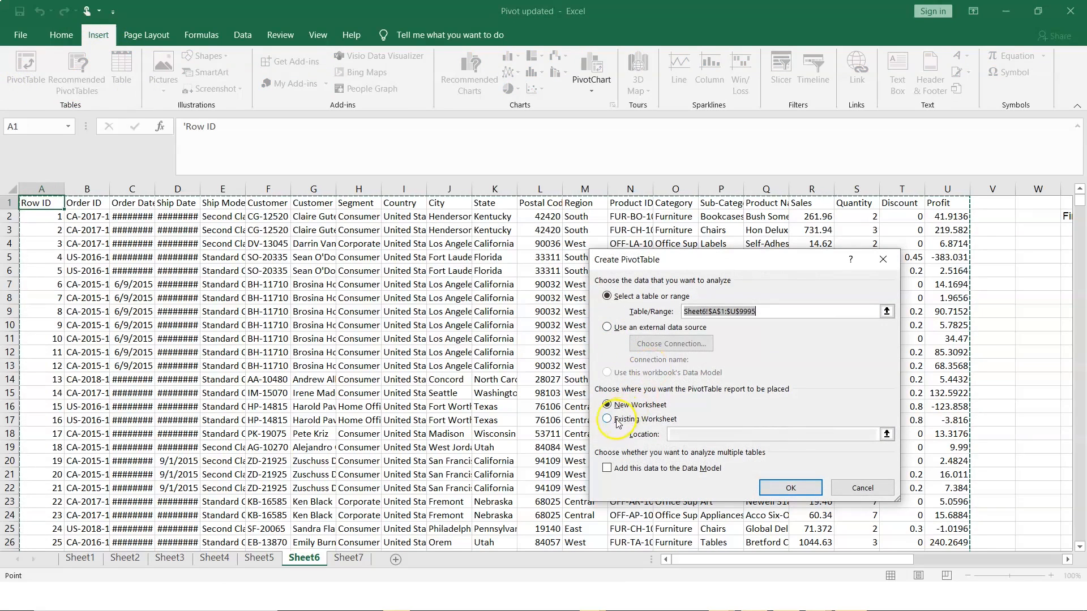
left_click(643, 419)
left_click(829, 434)
left_click(1038, 242)
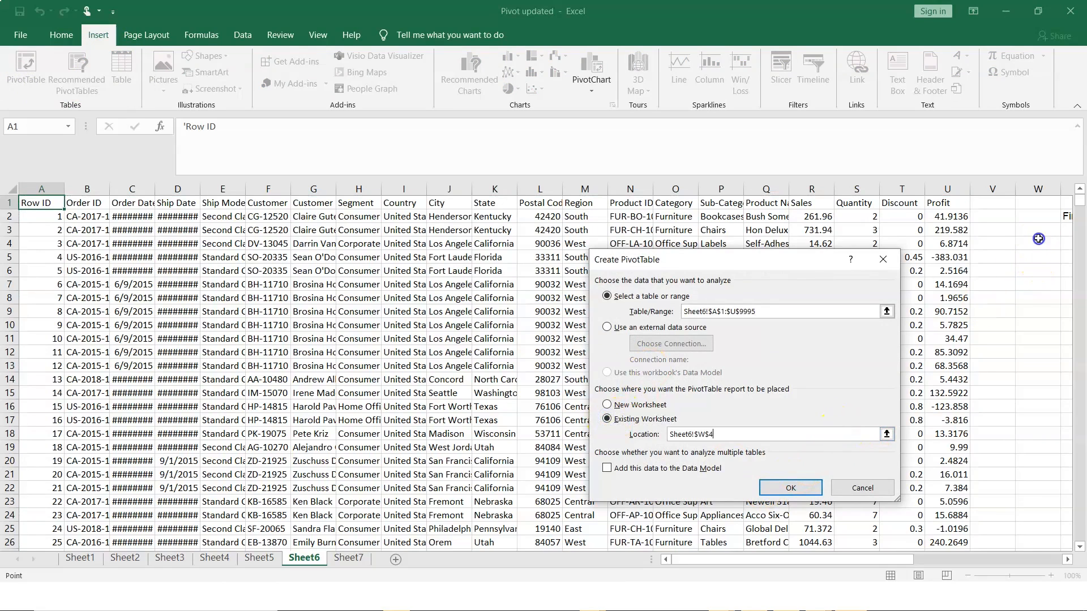
left_click(779, 490)
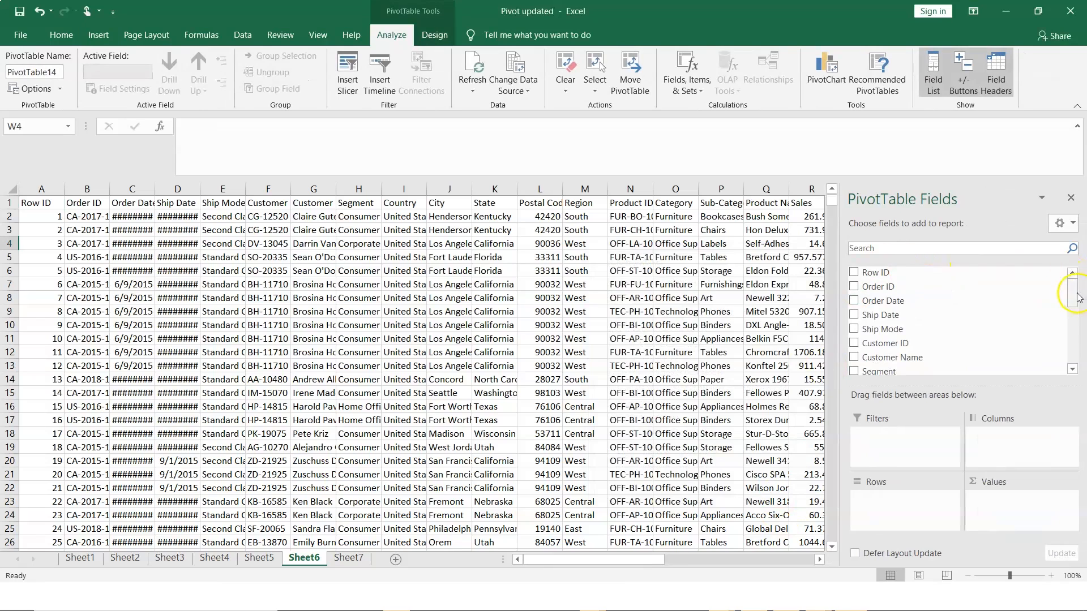
Add Order Date to the PivotTable's rows and remove the Years field, keeping Quarters and Order Date
left_click_drag(1075, 292, 1074, 352)
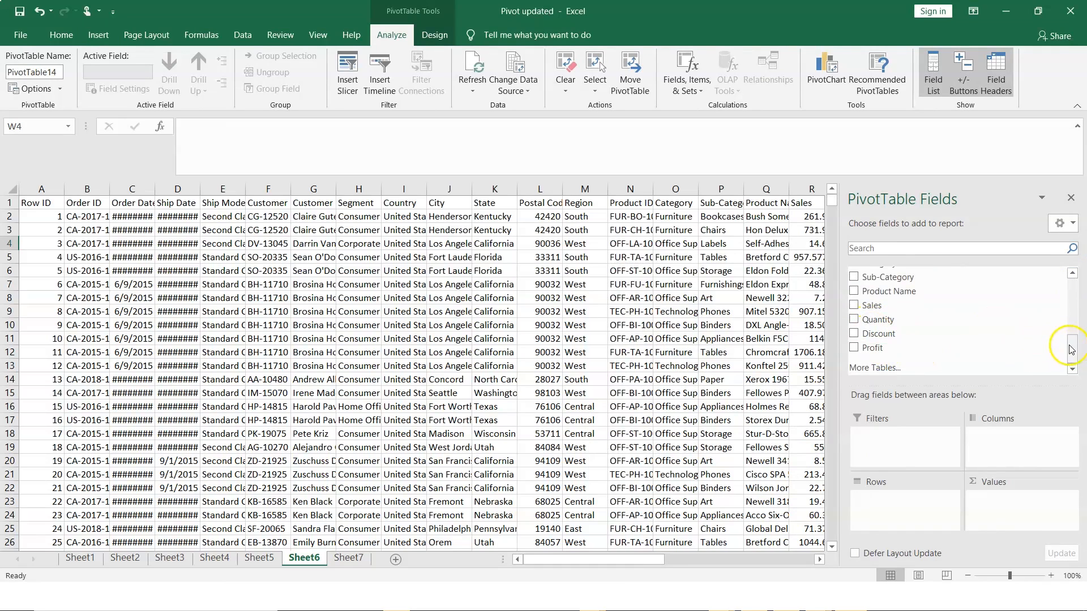
left_click_drag(1074, 353, 1079, 291)
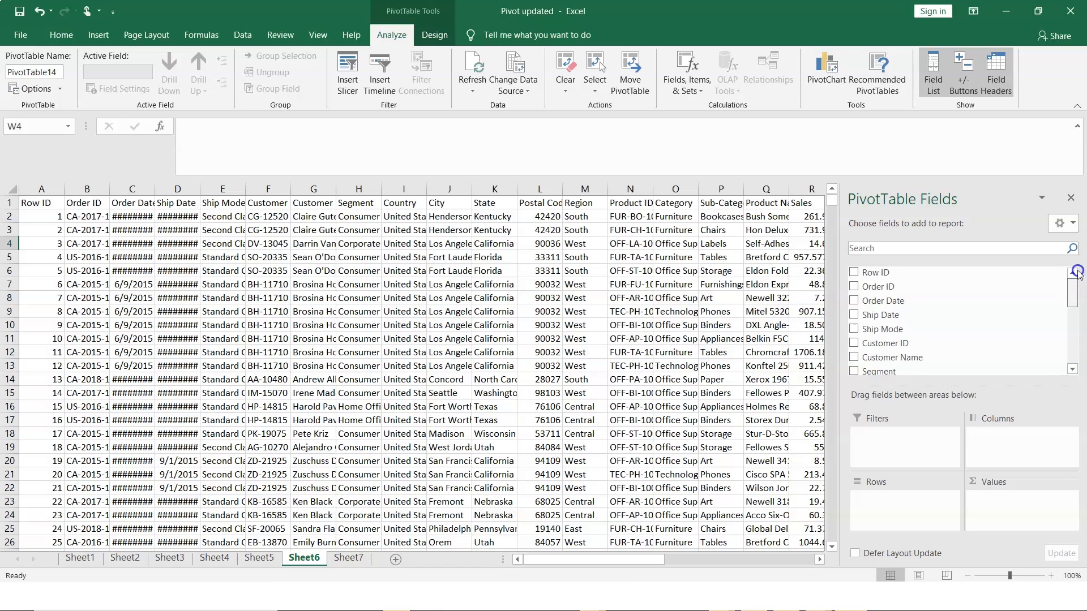
left_click(854, 300)
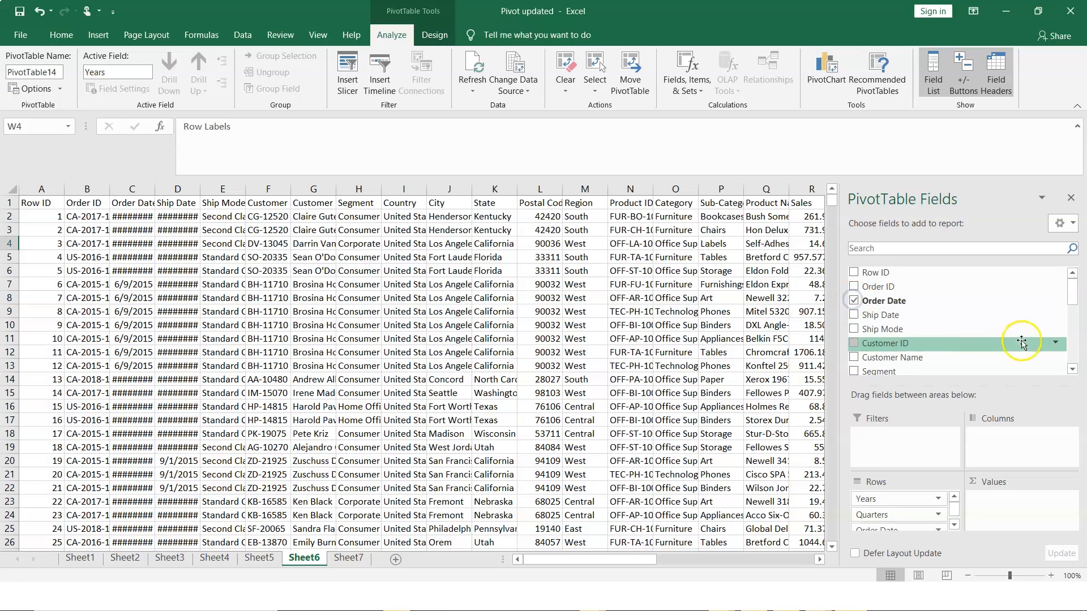
left_click(1073, 371)
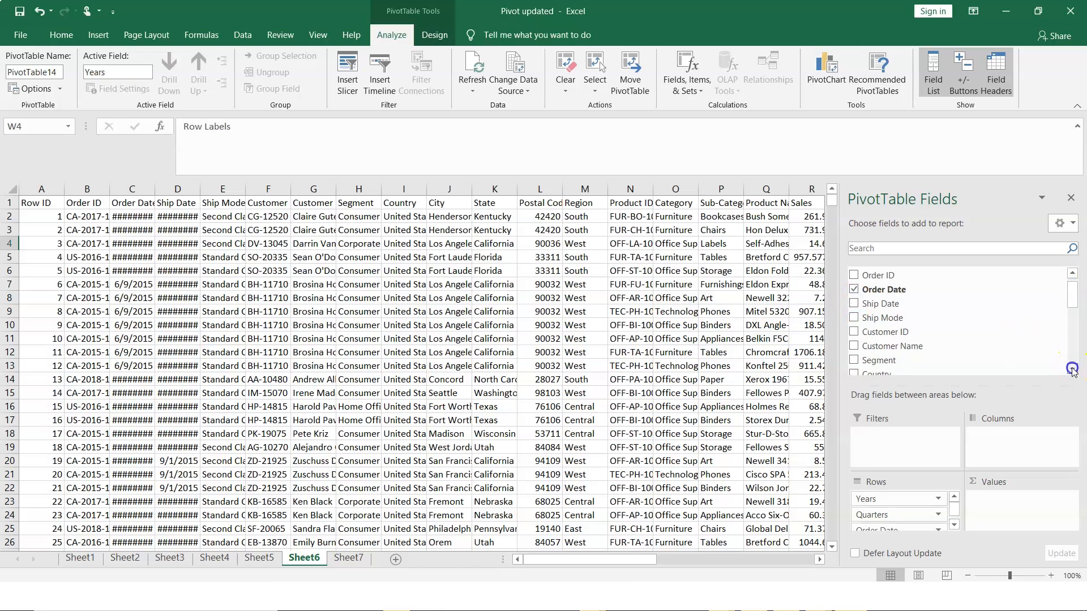
left_click(1072, 369)
left_click(1072, 369)
left_click(1073, 369)
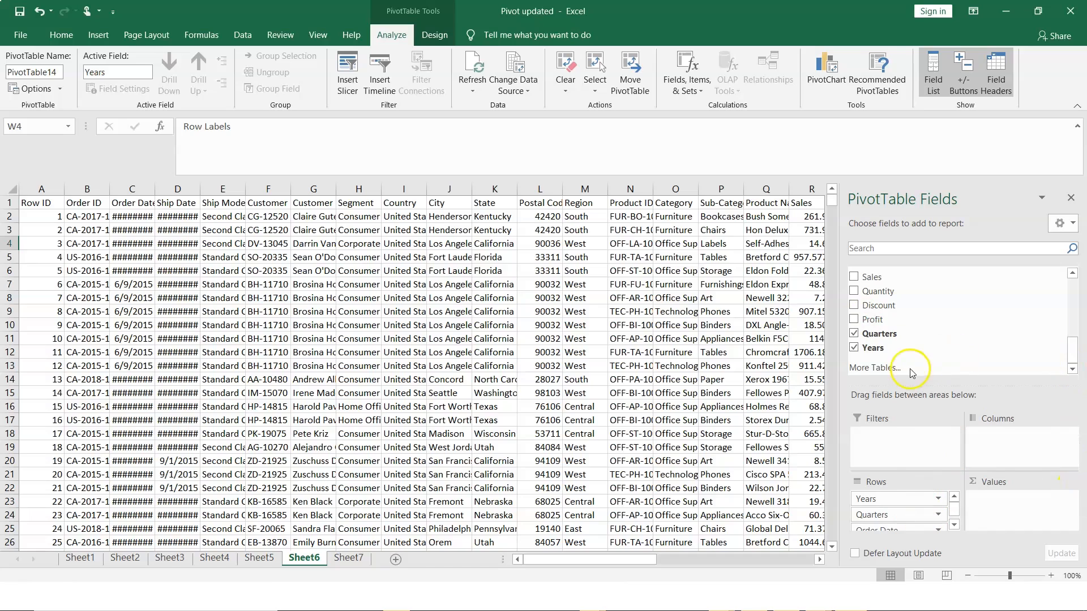
left_click(855, 349)
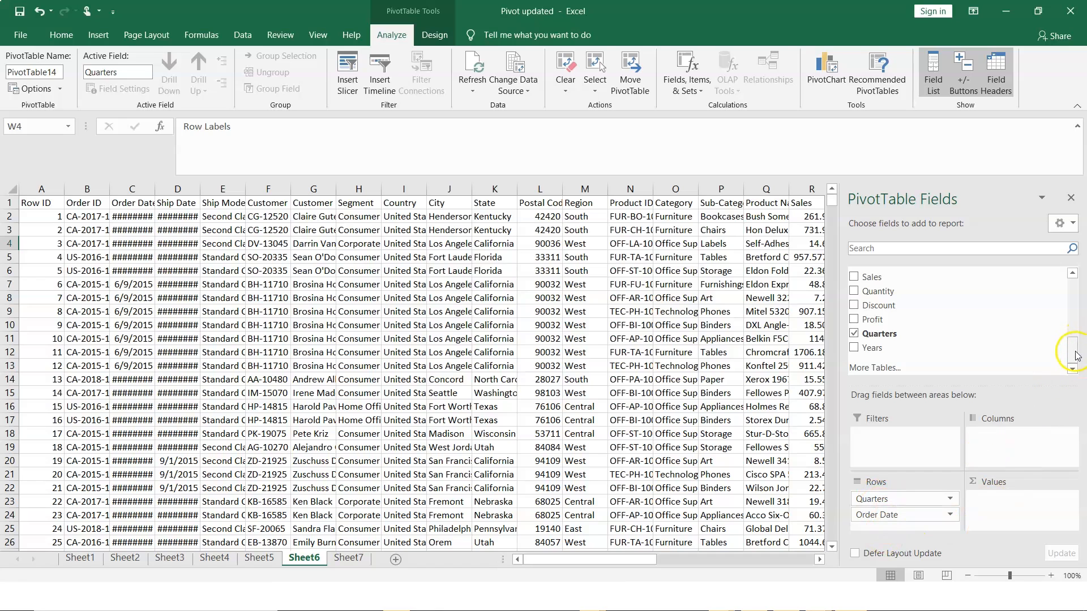
Add Region to the PivotTable's columns
mouse_move(1074, 352)
left_mouse_down()
mouse_move(1074, 288)
mouse_move(1075, 367)
left_mouse_up()
left_click_drag(1074, 353, 1074, 332)
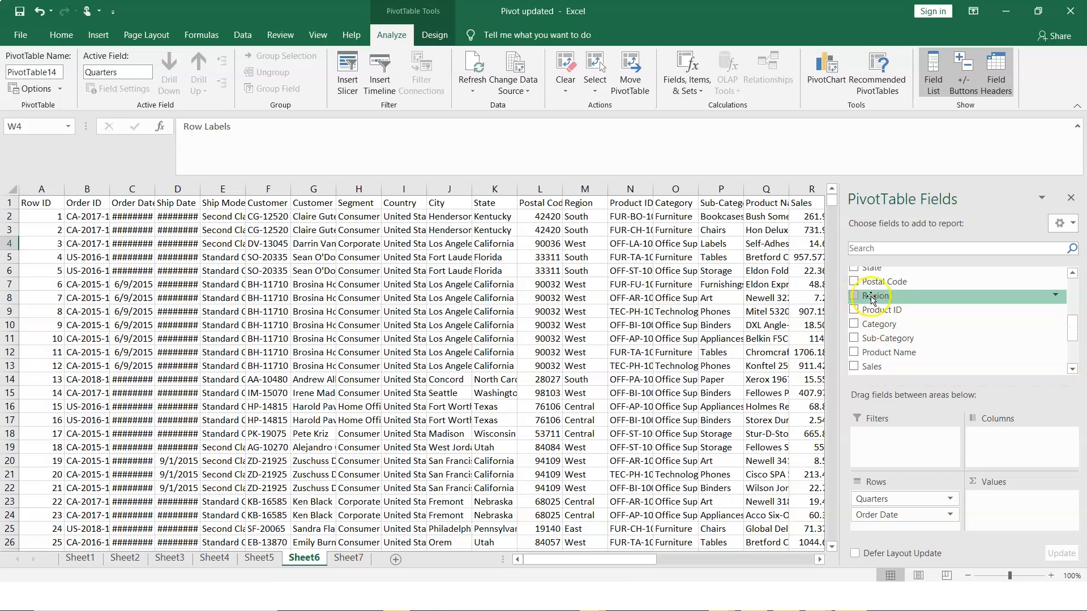
left_click_drag(882, 298, 999, 438)
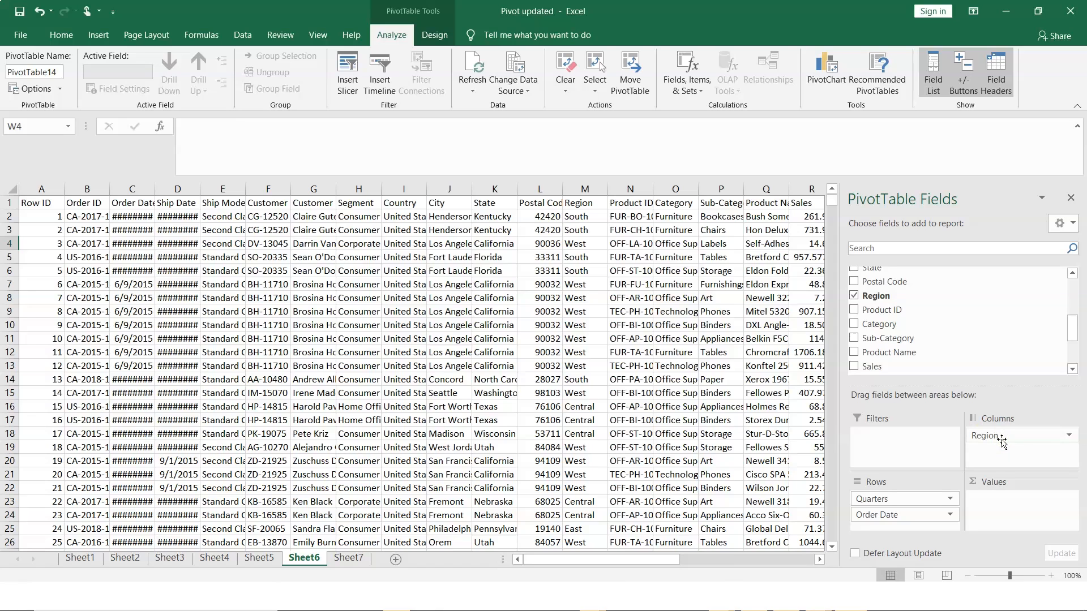
Add Sales to the PivotTable's values as a sum and close the field list
left_click(1075, 356)
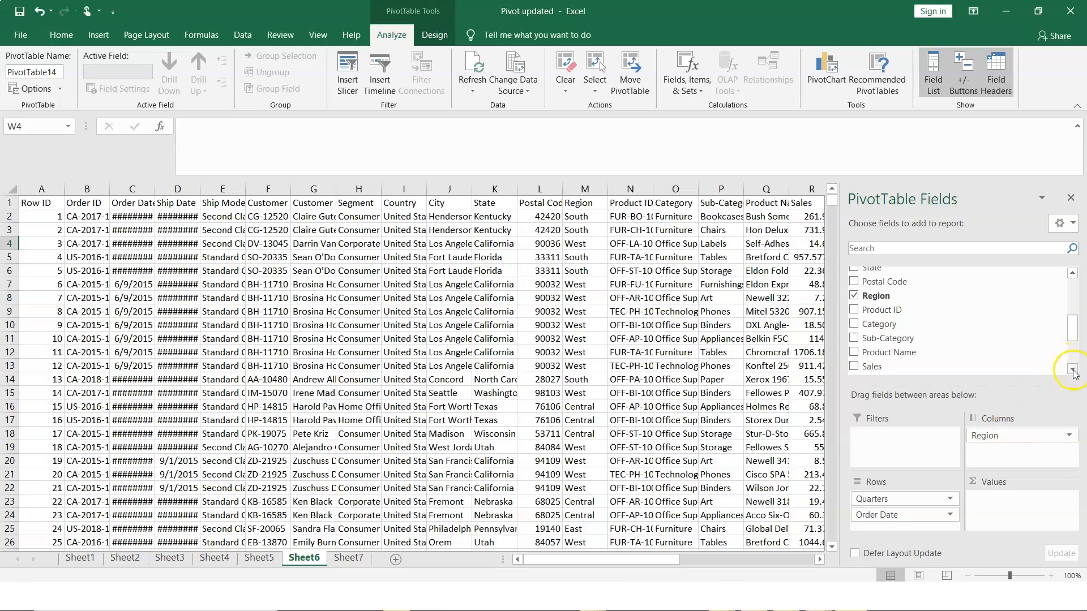
left_click(1072, 370)
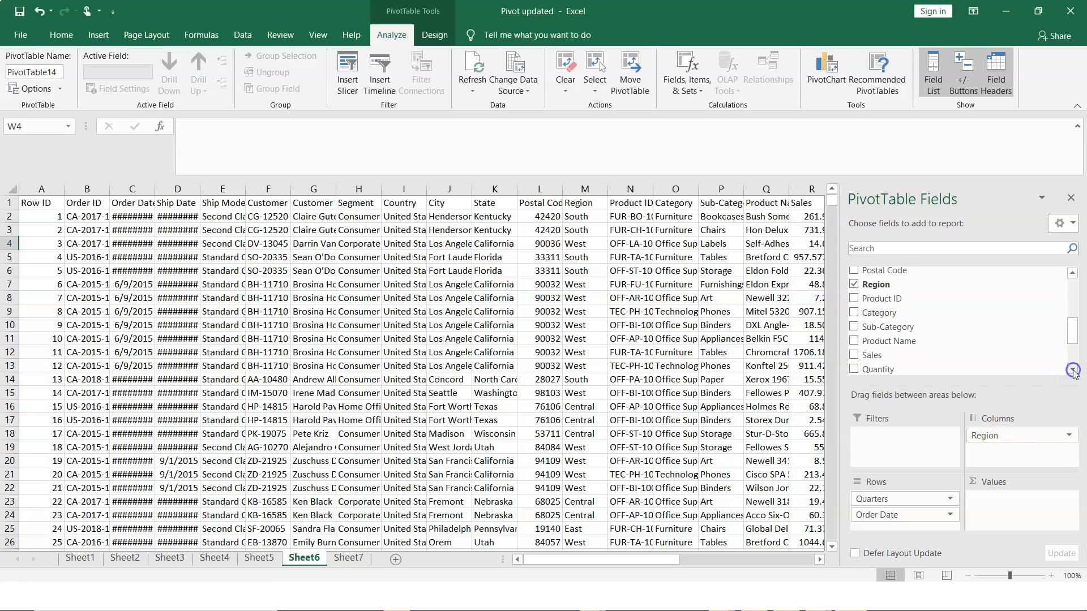
left_click(853, 356)
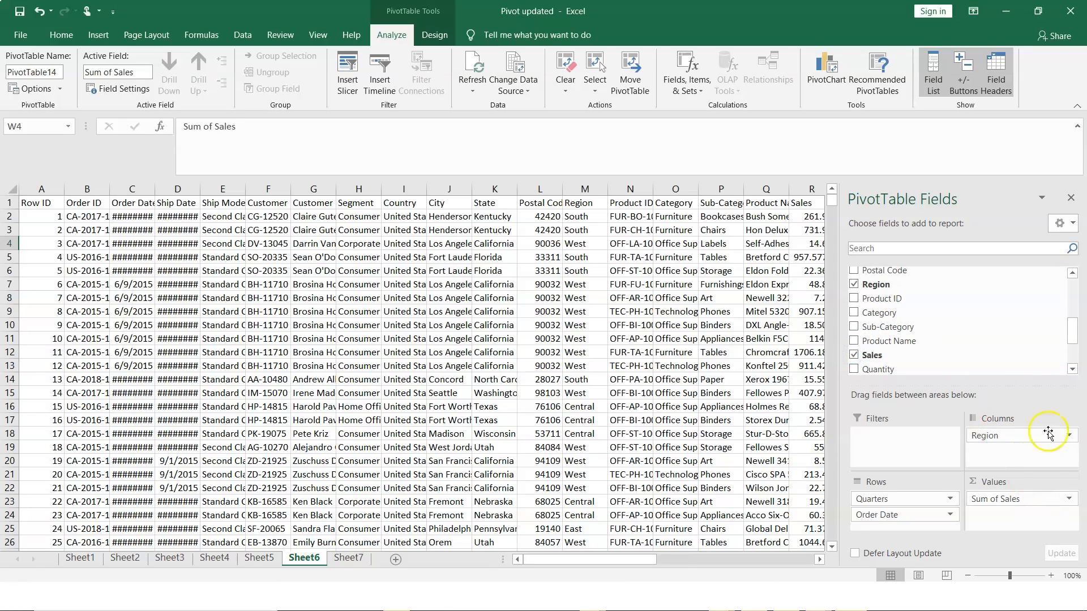
left_click(1071, 199)
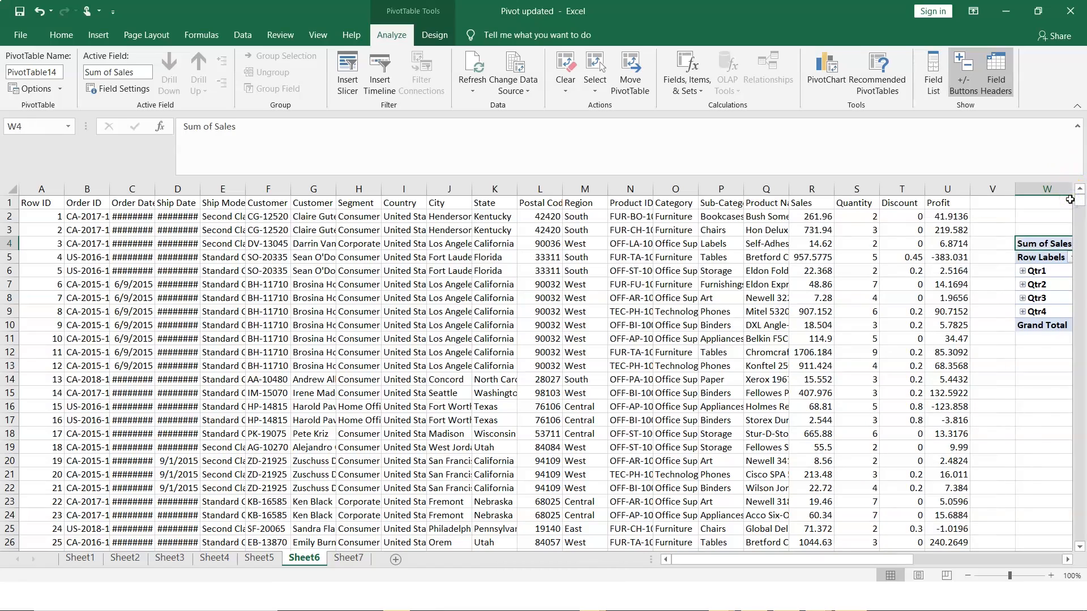
Expand Qtr1, Qtr2, Qtr3 and Qtr4 in the PivotTable to show their months
left_click(1066, 560)
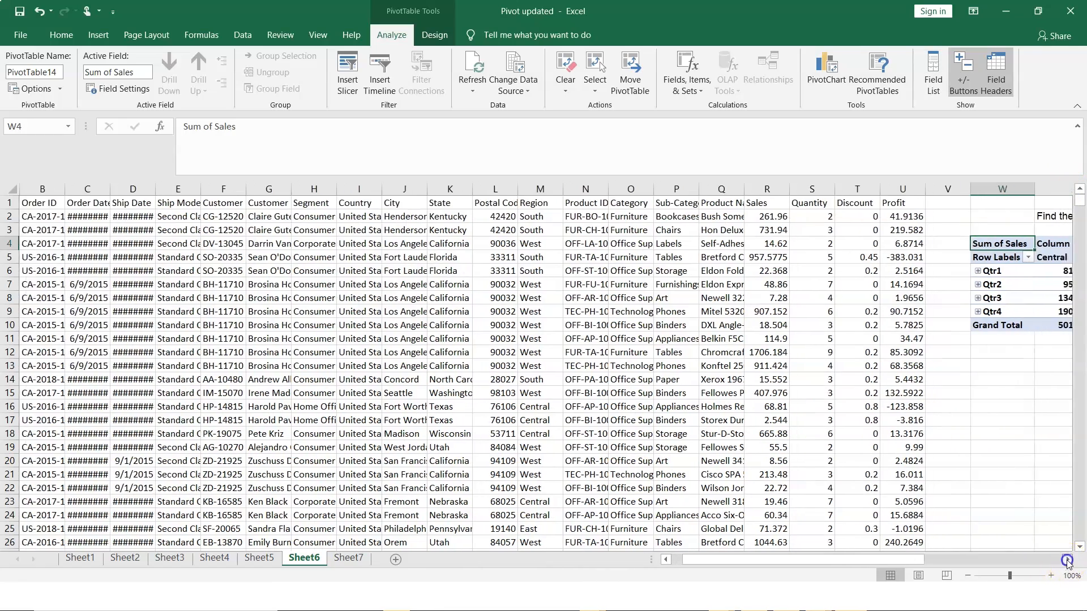
left_click(1066, 560)
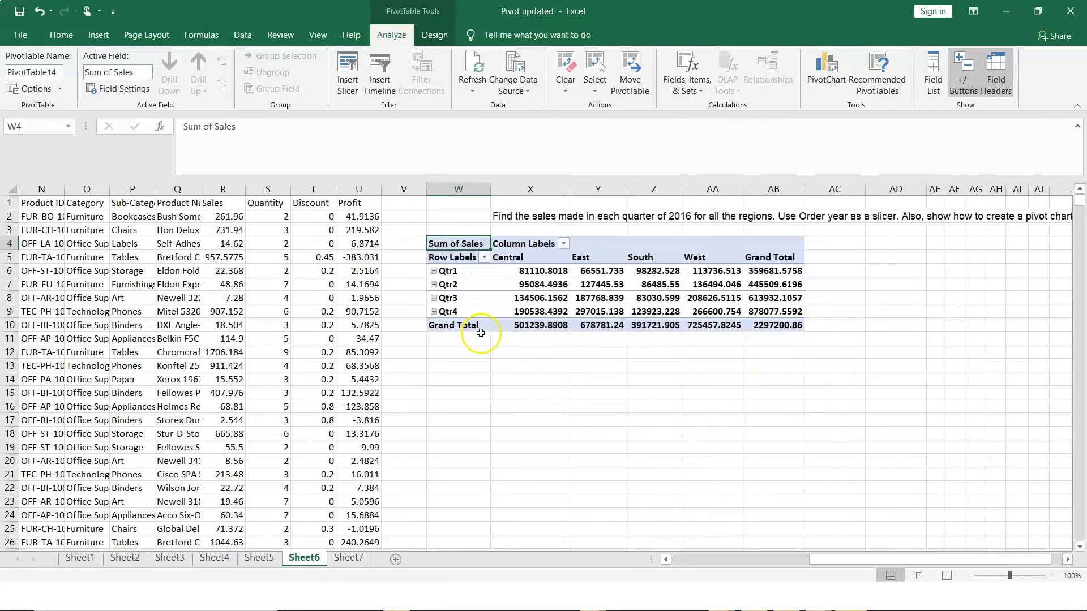
left_click(433, 270)
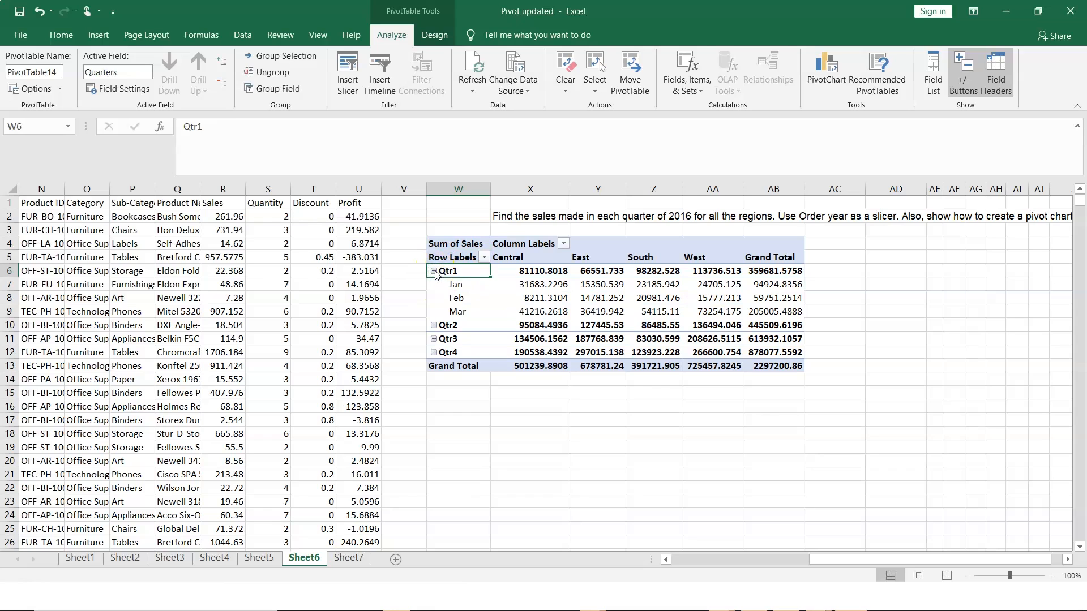
left_click(434, 324)
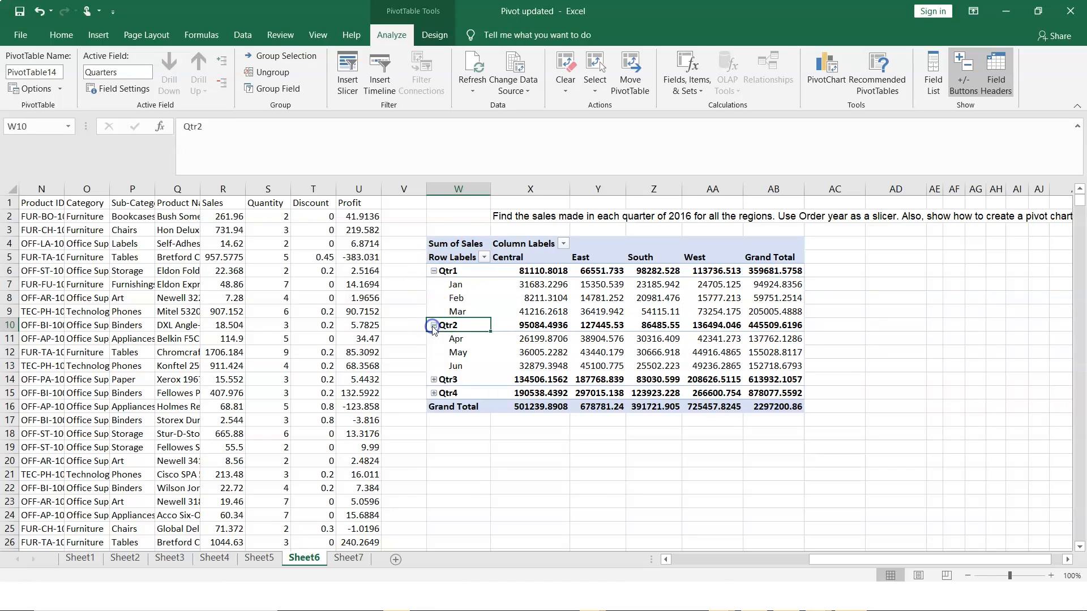
left_click(434, 380)
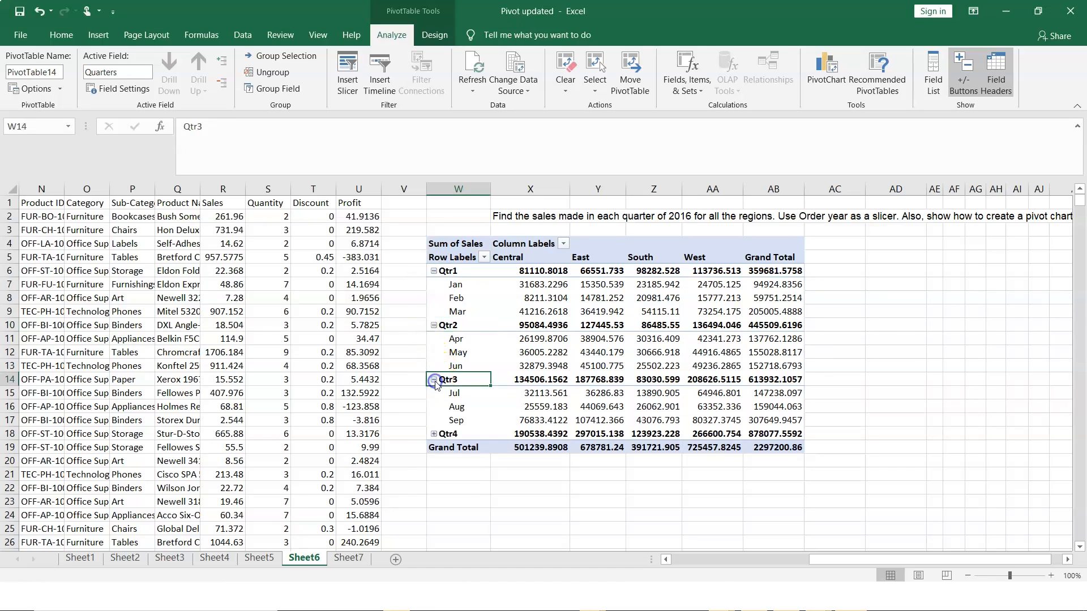
left_click(434, 434)
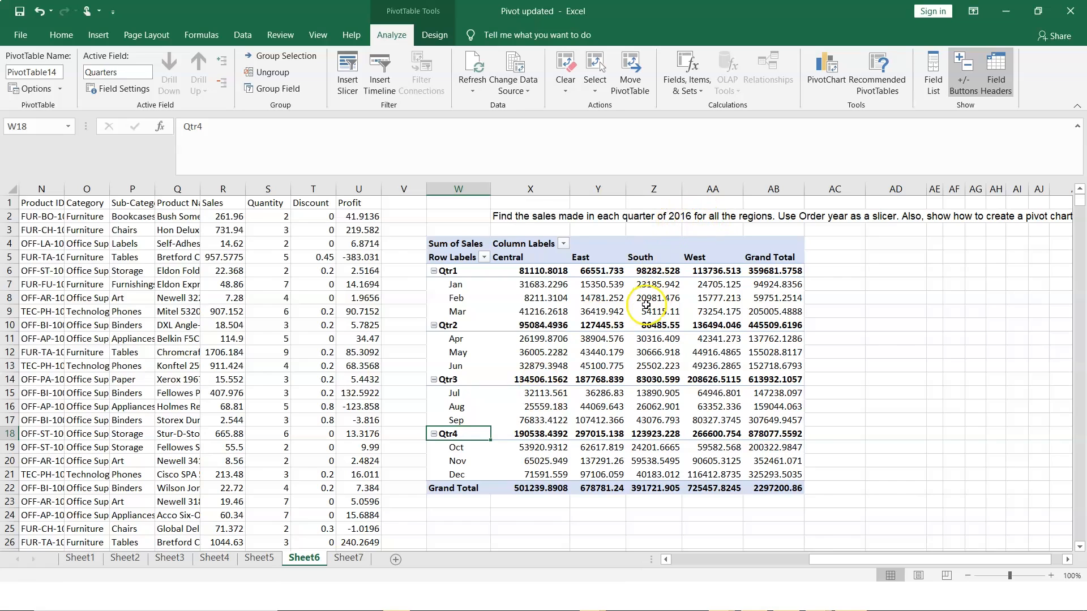
Set up an "is between" date filter on Order Date with 1/1/2016 as the start date
left_click(452, 284)
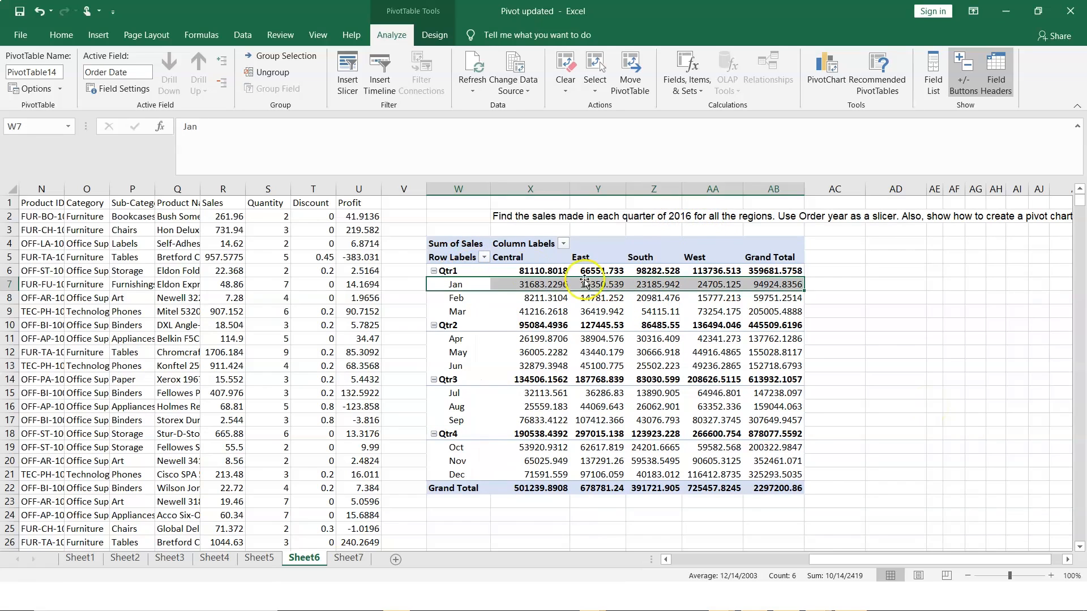
left_click(484, 258)
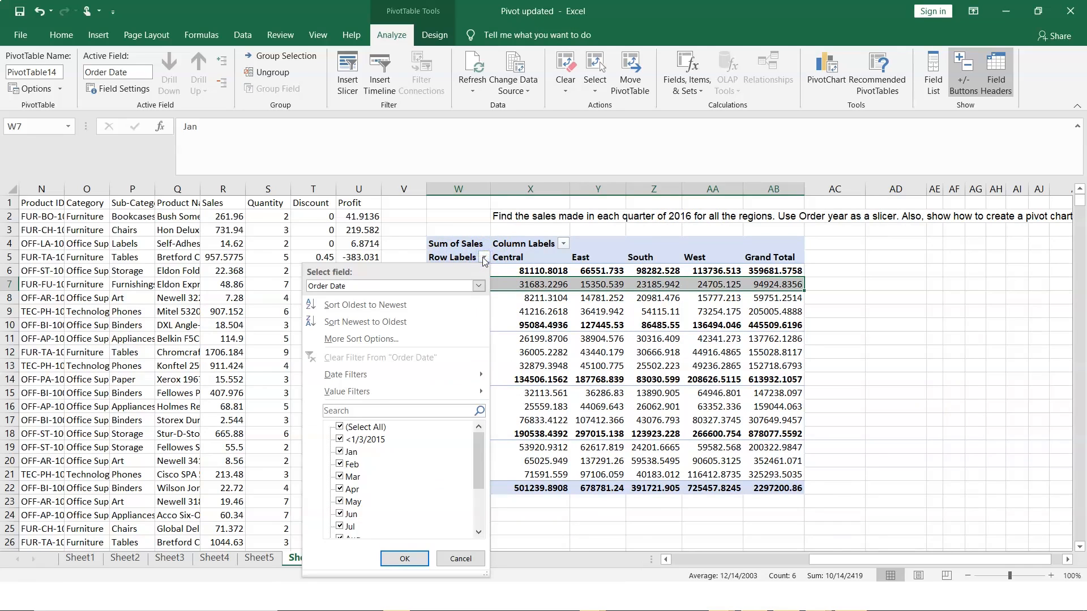
left_click(467, 369)
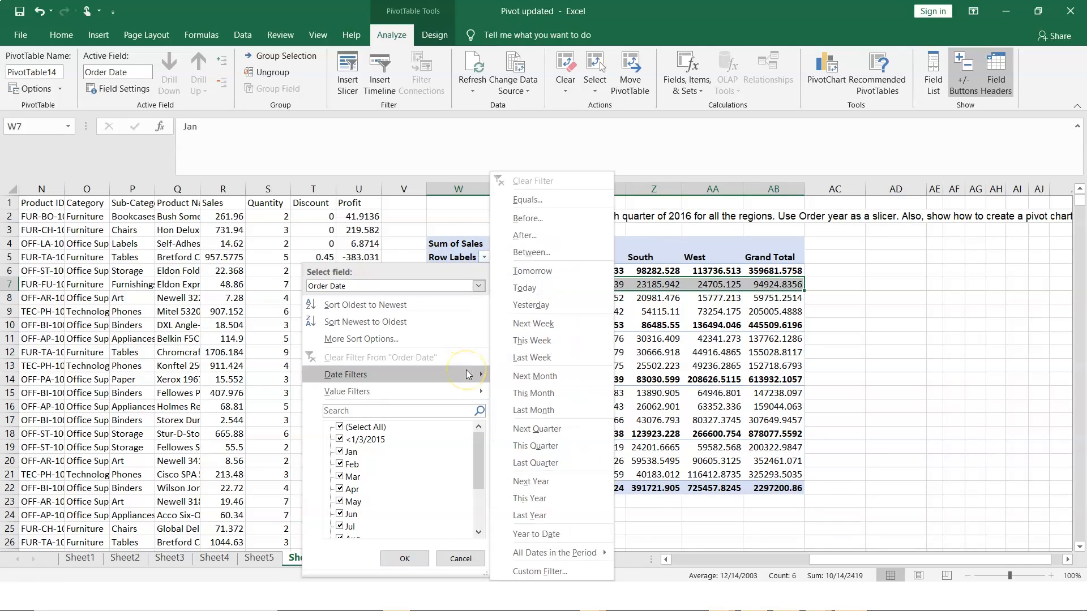
left_click(549, 253)
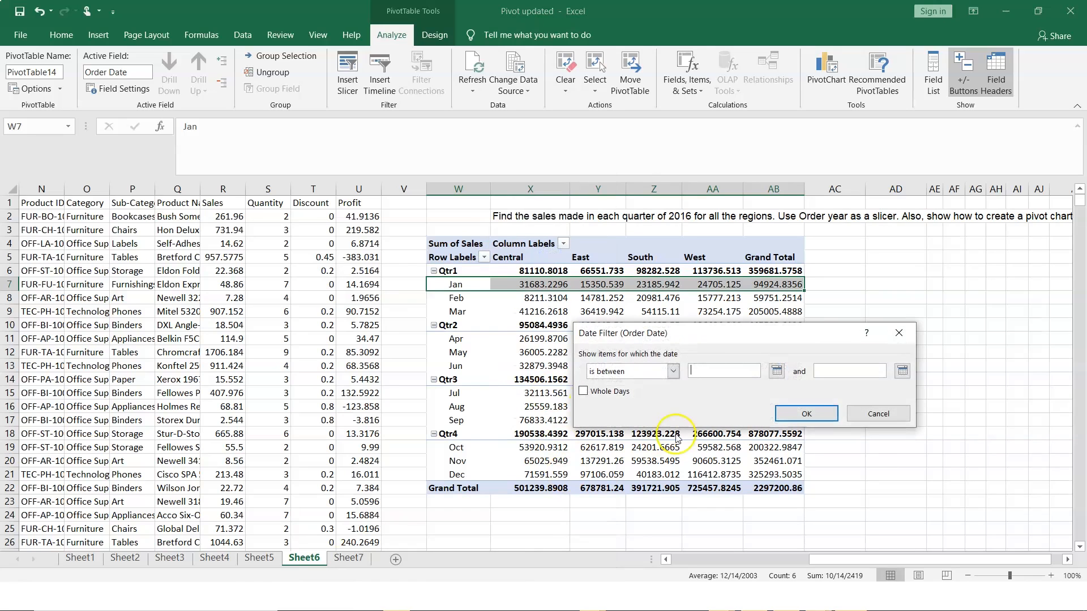
left_click(777, 371)
Try to apply the Order Date filter with 31/12/2016 as the end date
left_click(902, 371)
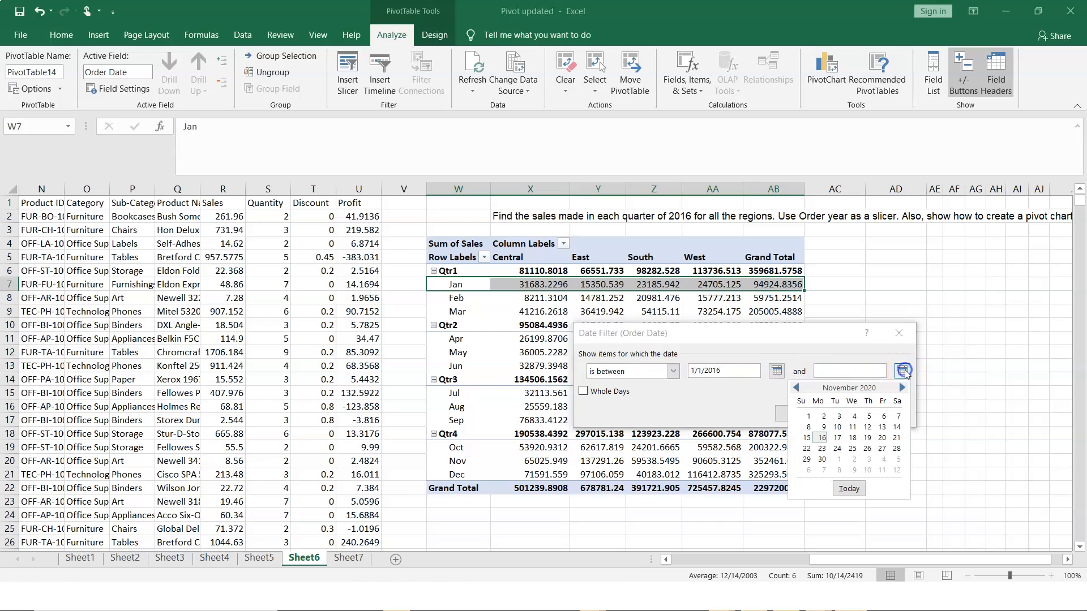
left_click(883, 416)
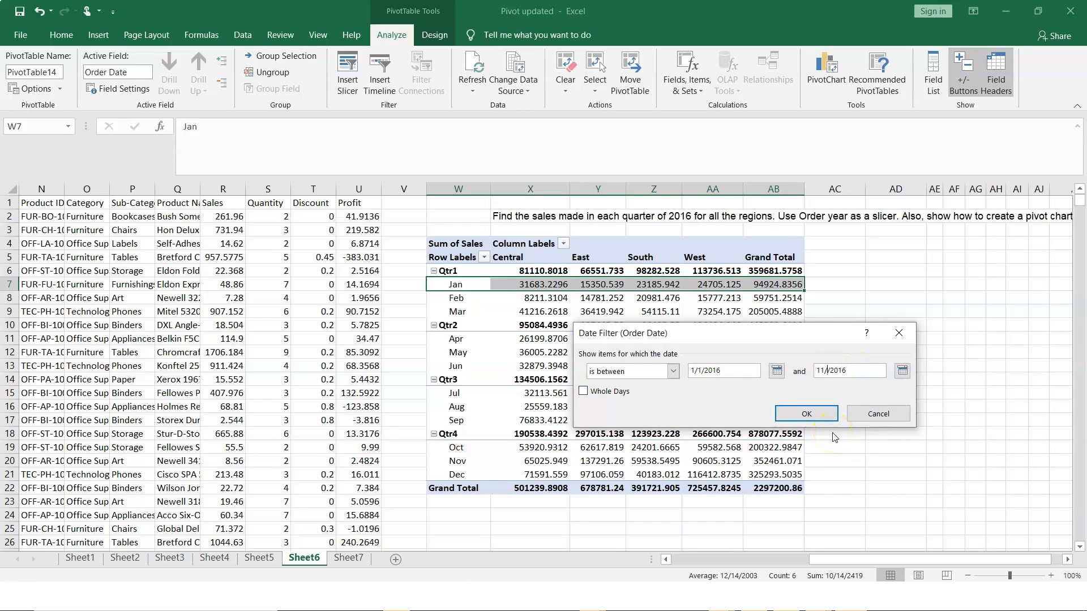
left_click(826, 376)
left_click_drag(825, 370, 810, 371)
type("31/12")
left_click(815, 415)
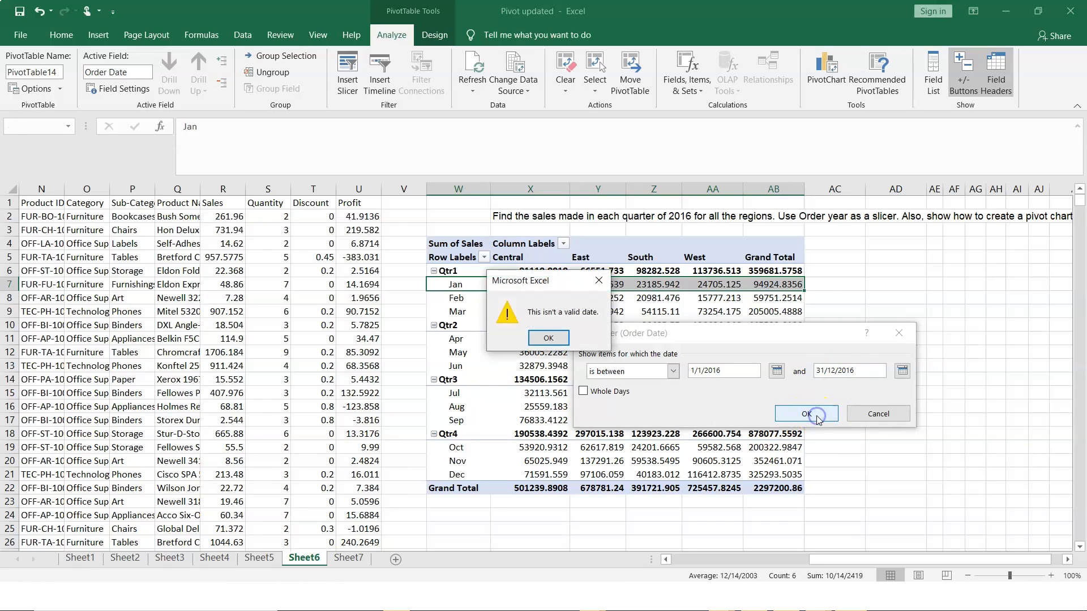
left_click(563, 340)
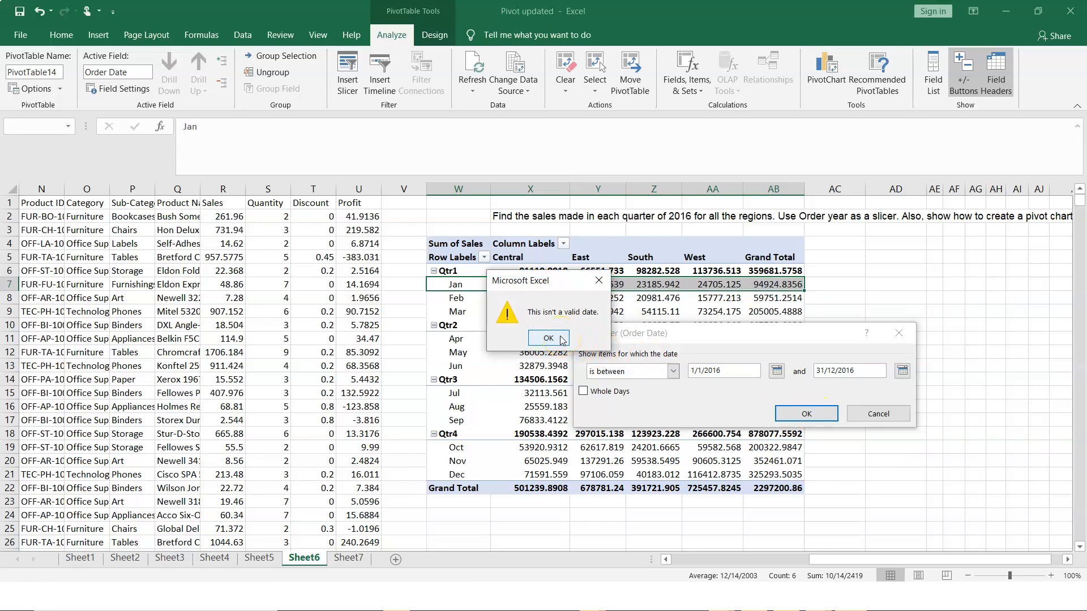
left_click(562, 340)
Set the Order Date filter's end date to 12/31/2020 and apply the filter
left_click(827, 371)
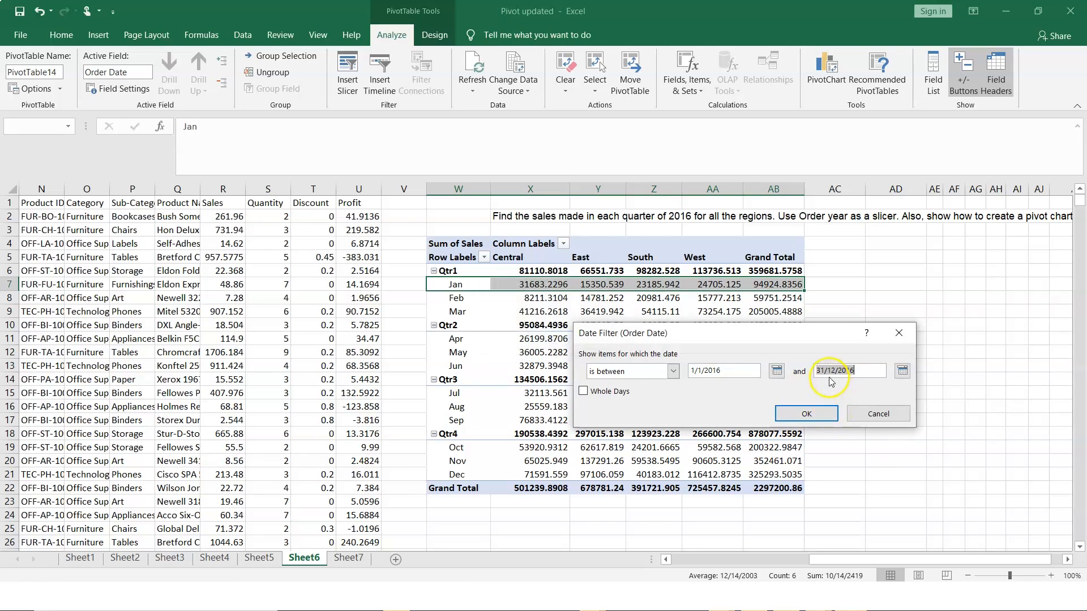
left_click(902, 370)
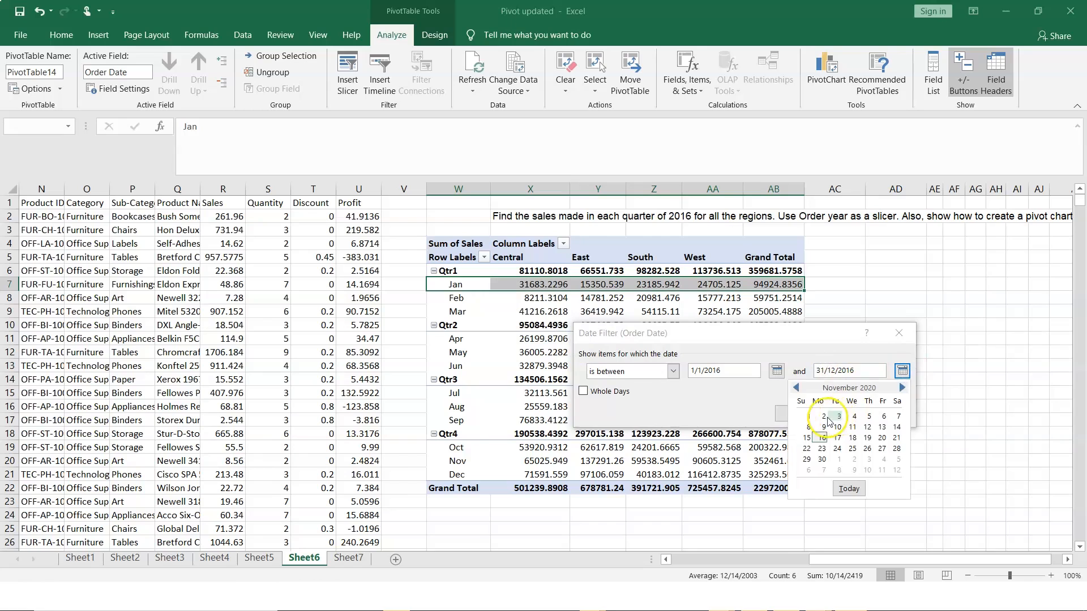
left_click(826, 417)
left_click(822, 371)
left_click(815, 371)
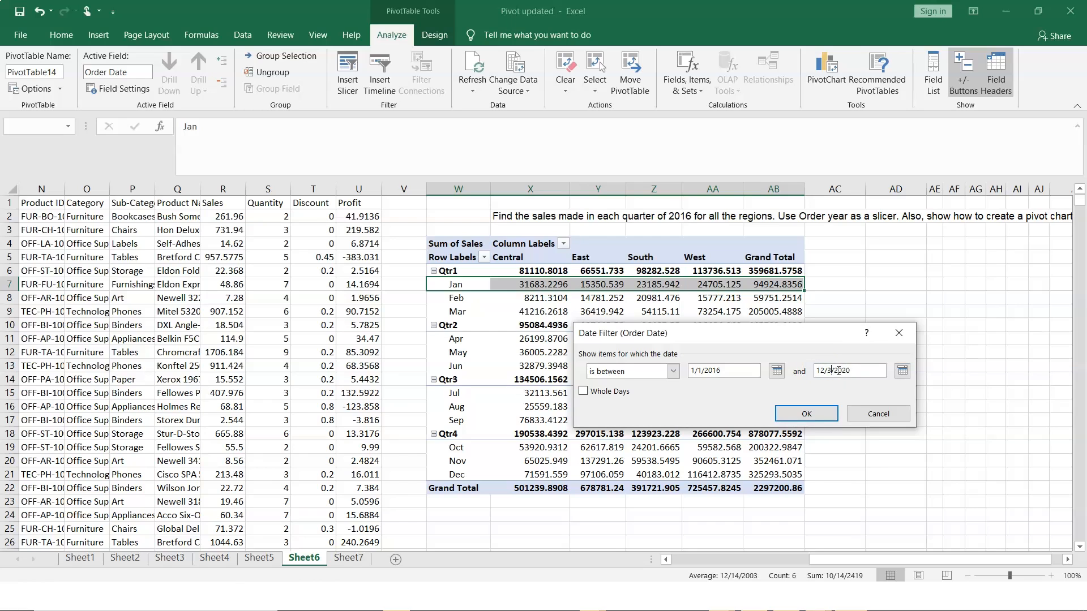
left_click(818, 411)
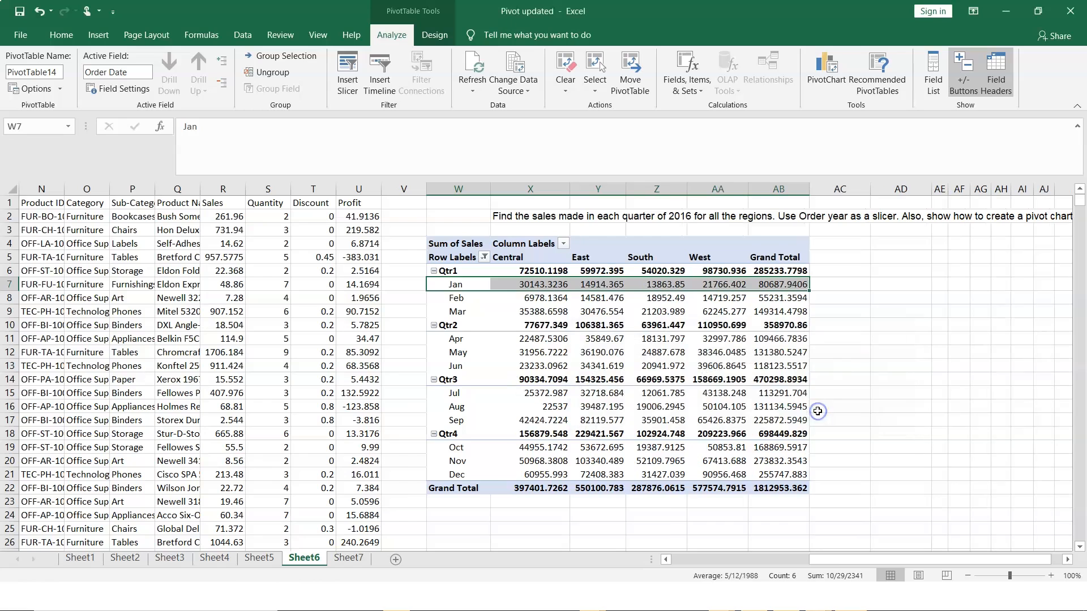
left_click(851, 442)
Change the Order Date filter's end date to 12/31/2016, keeping 1/1/2016 as the start date
left_click(458, 298)
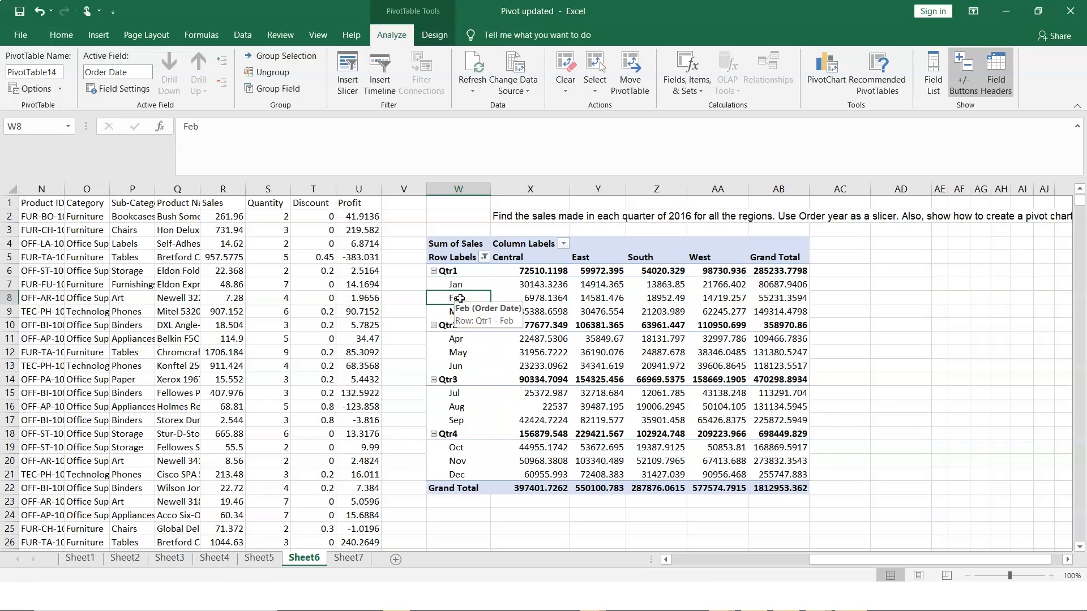
right_click(460, 297)
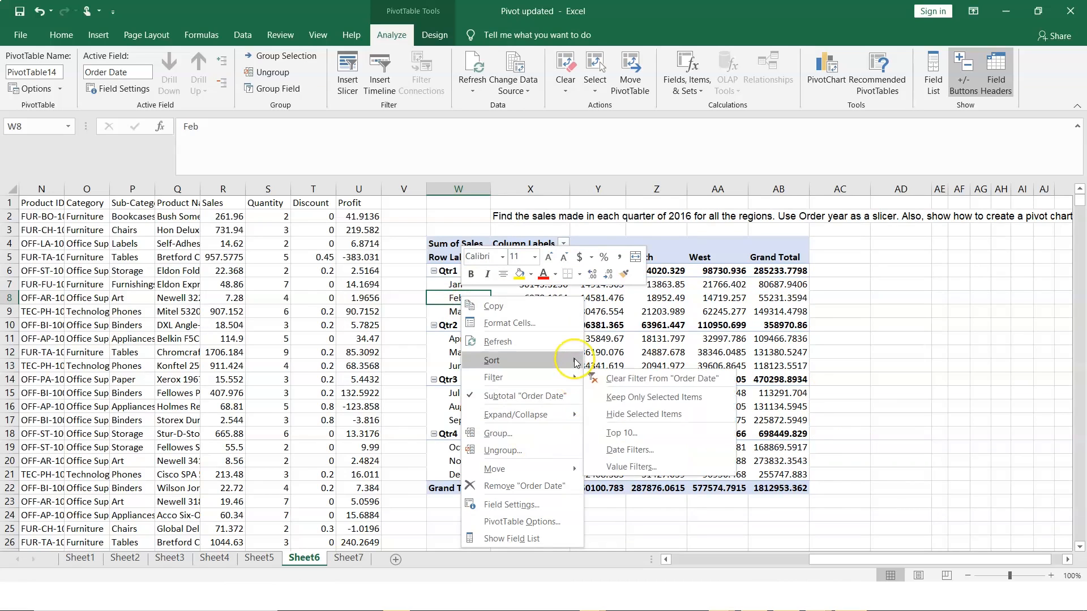
left_click(575, 379)
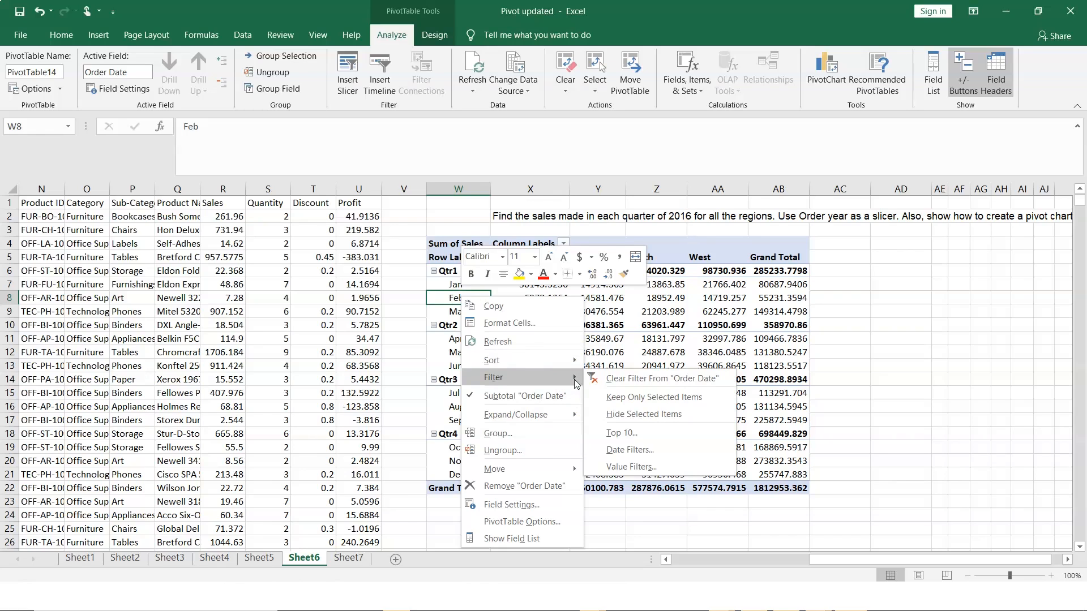
left_click(627, 450)
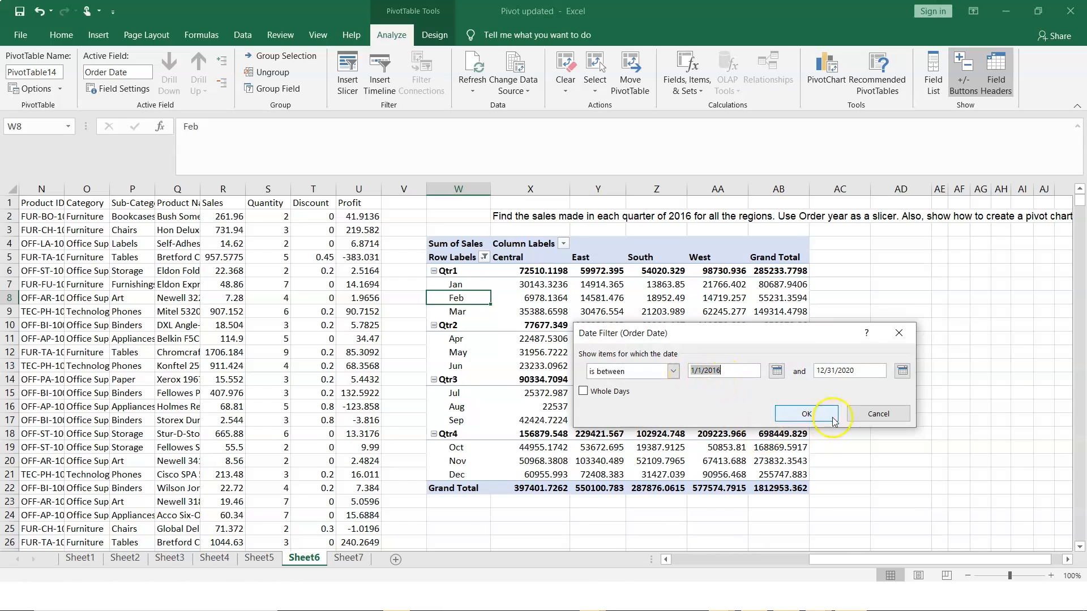
left_click(867, 369)
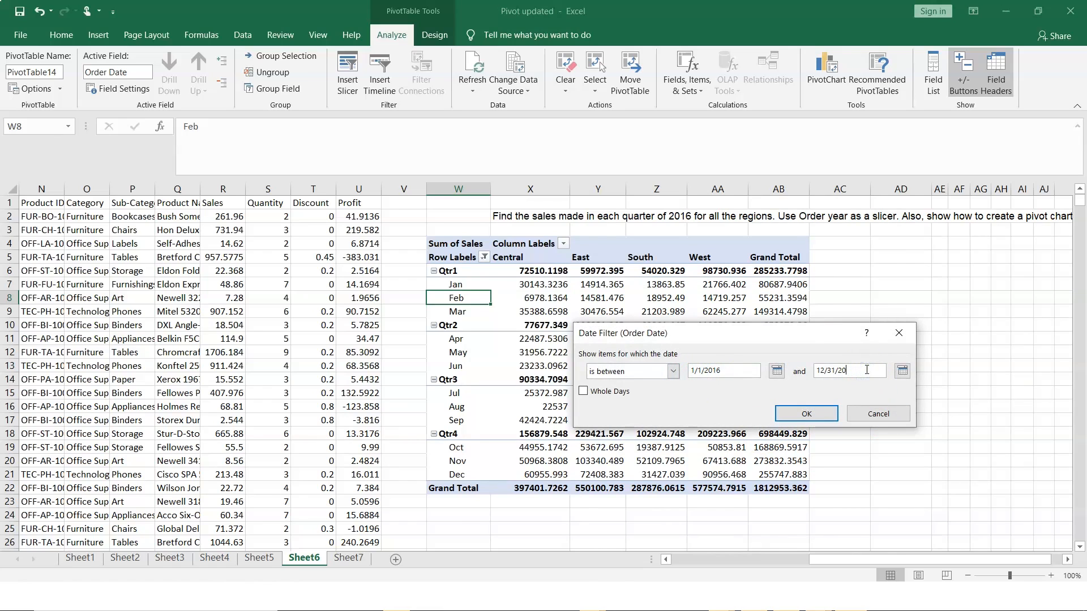
left_click(819, 413)
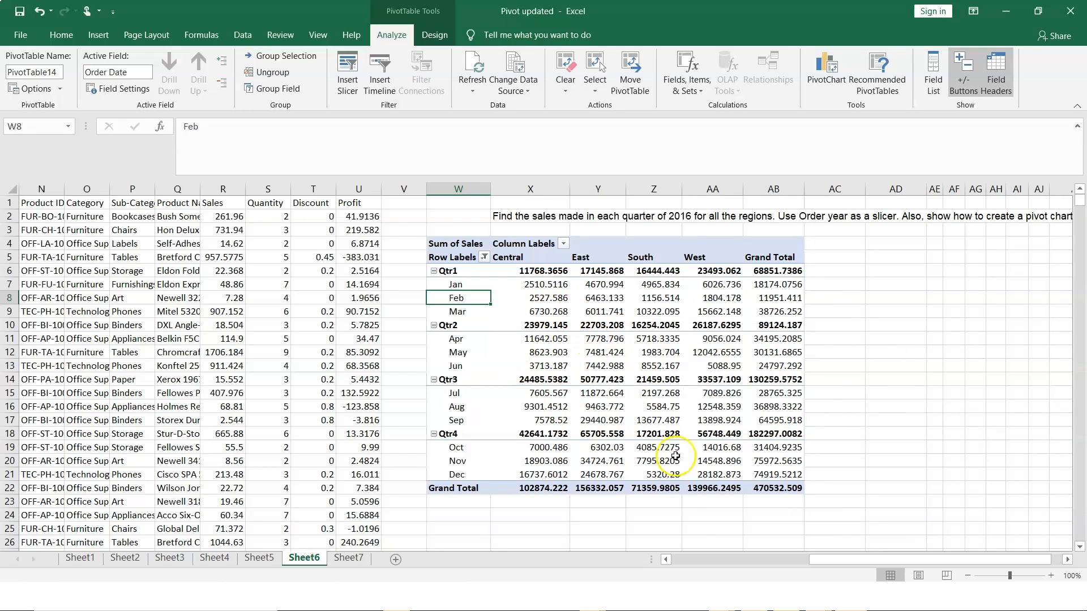
left_click(928, 397)
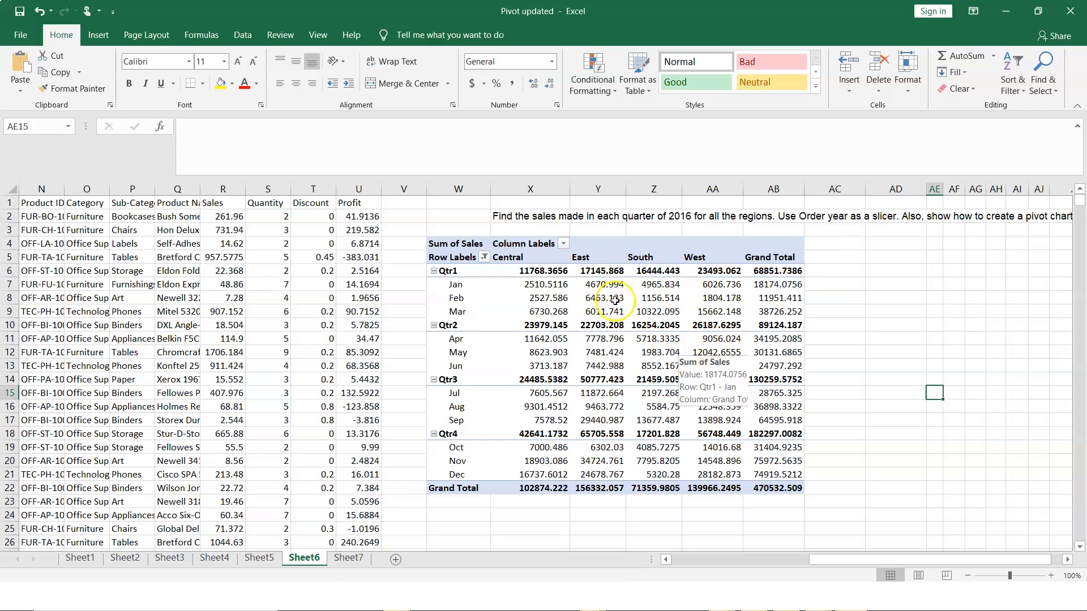
left_click_drag(547, 287, 547, 317)
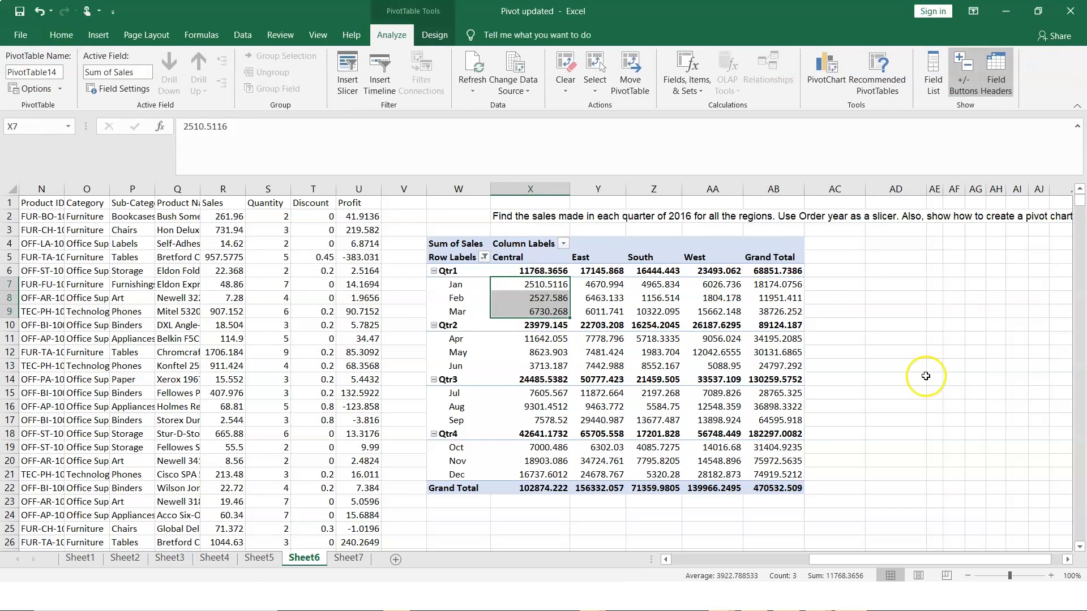
left_click(906, 378)
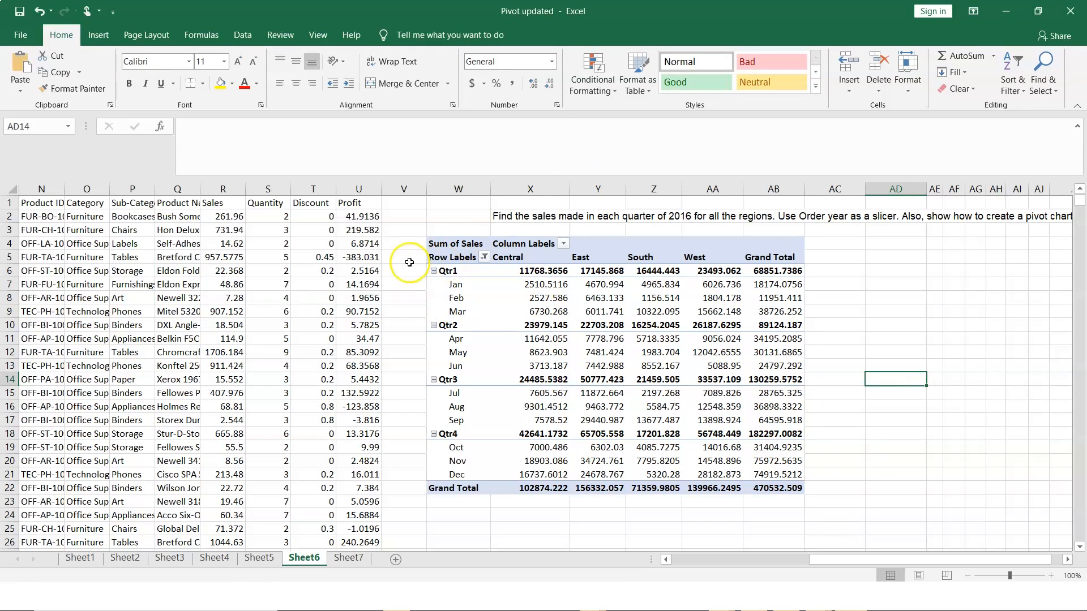
left_click(96, 35)
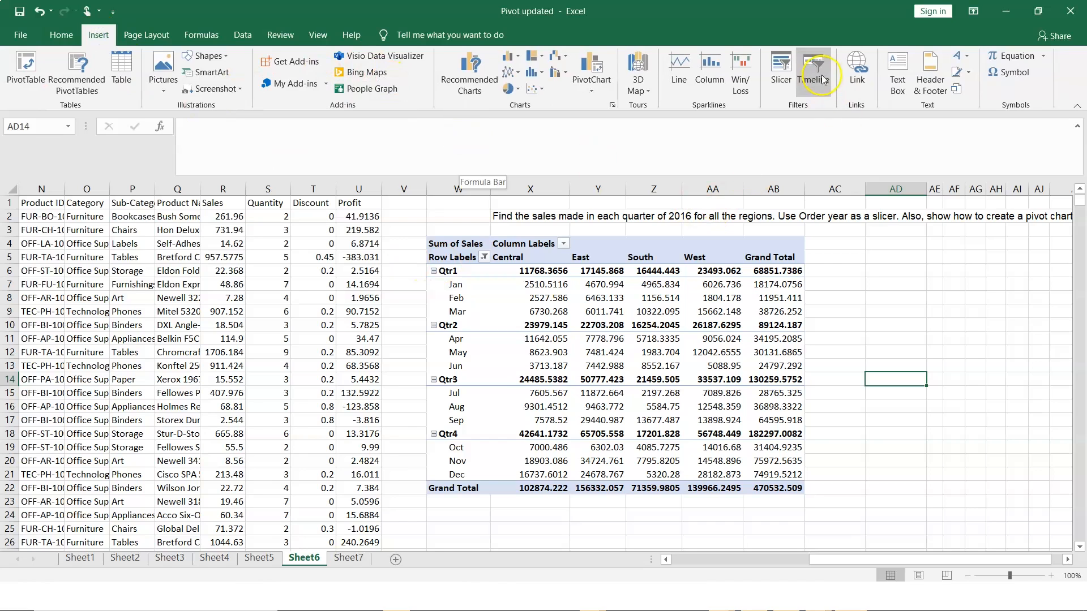
left_click(780, 67)
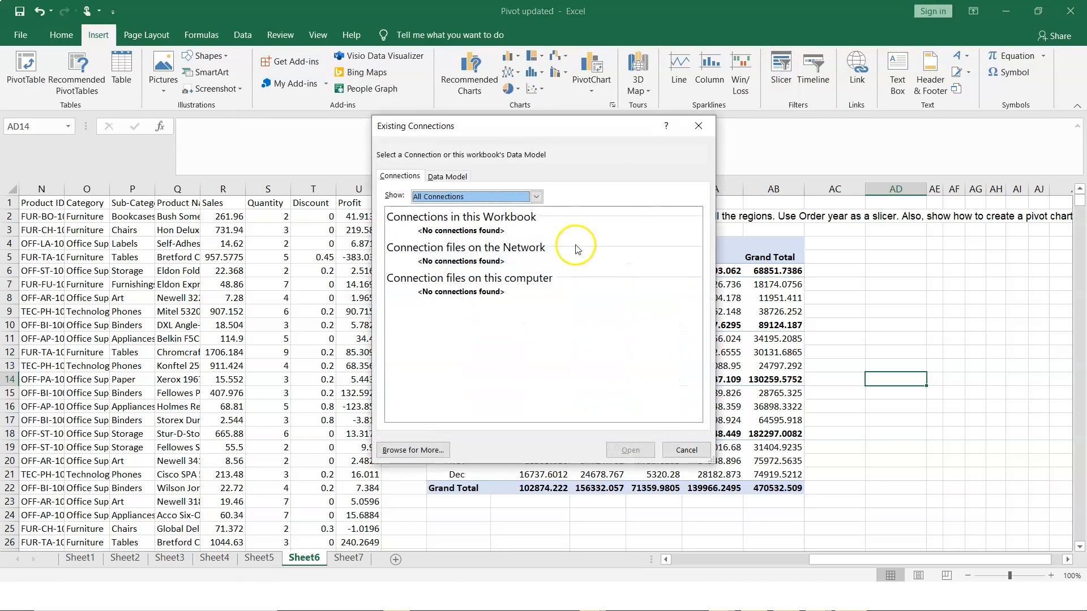
left_click(699, 452)
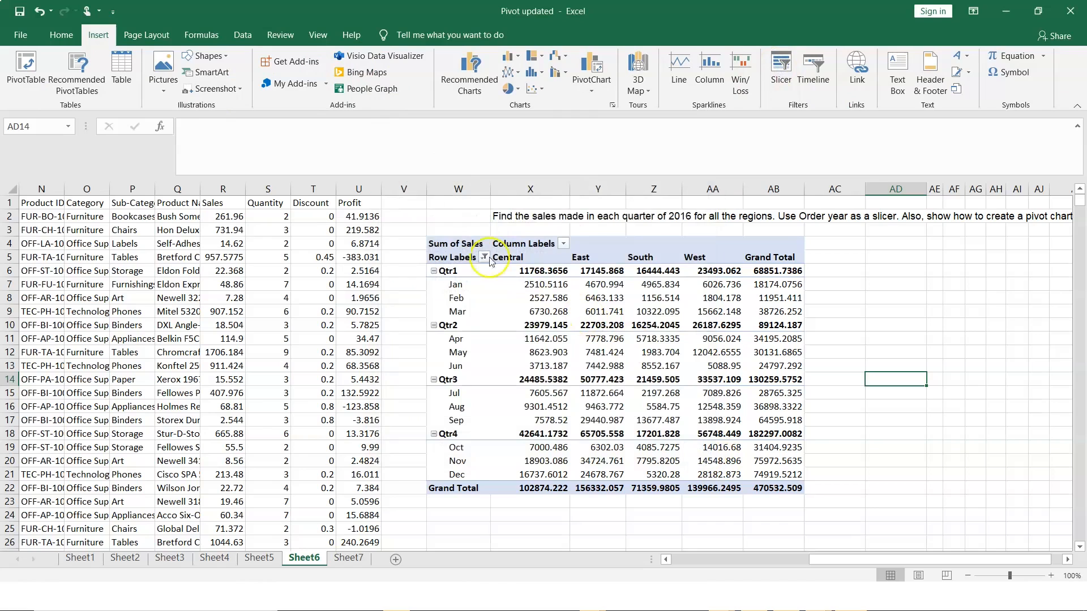
left_click(458, 285)
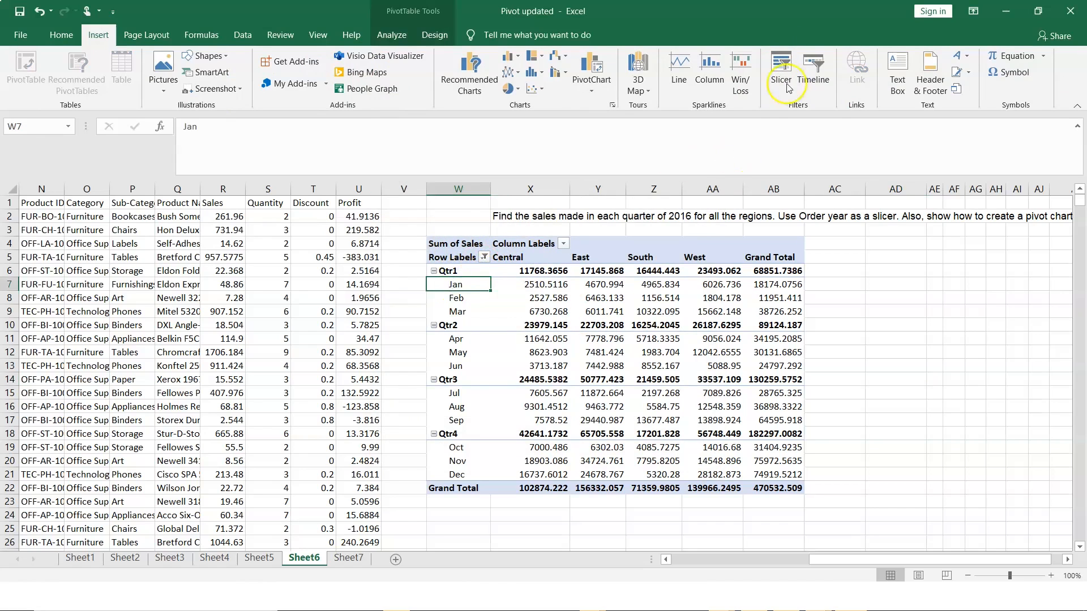
left_click(779, 65)
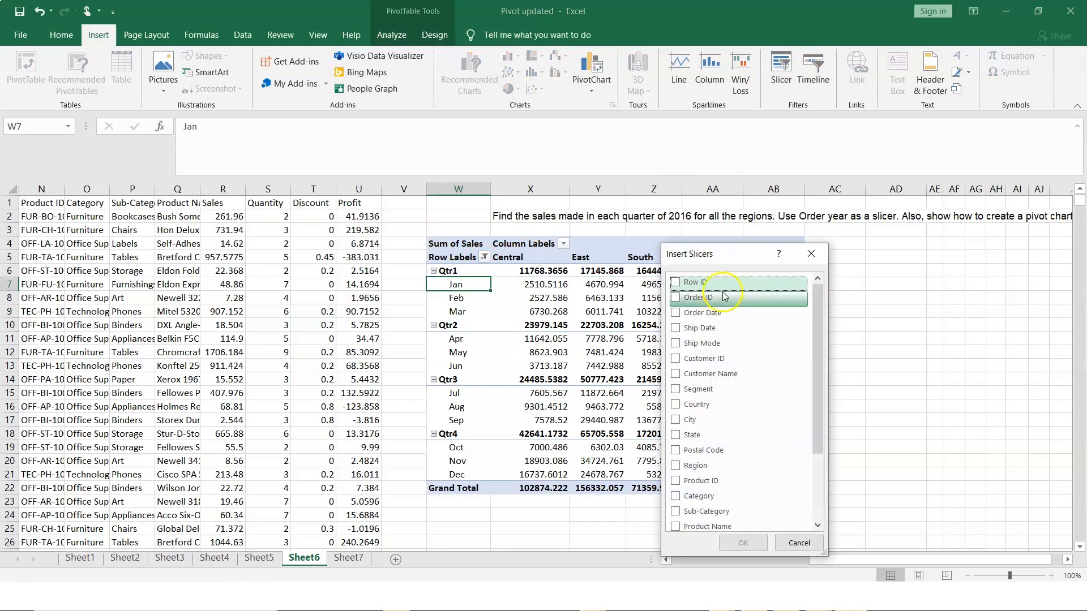
left_click(676, 313)
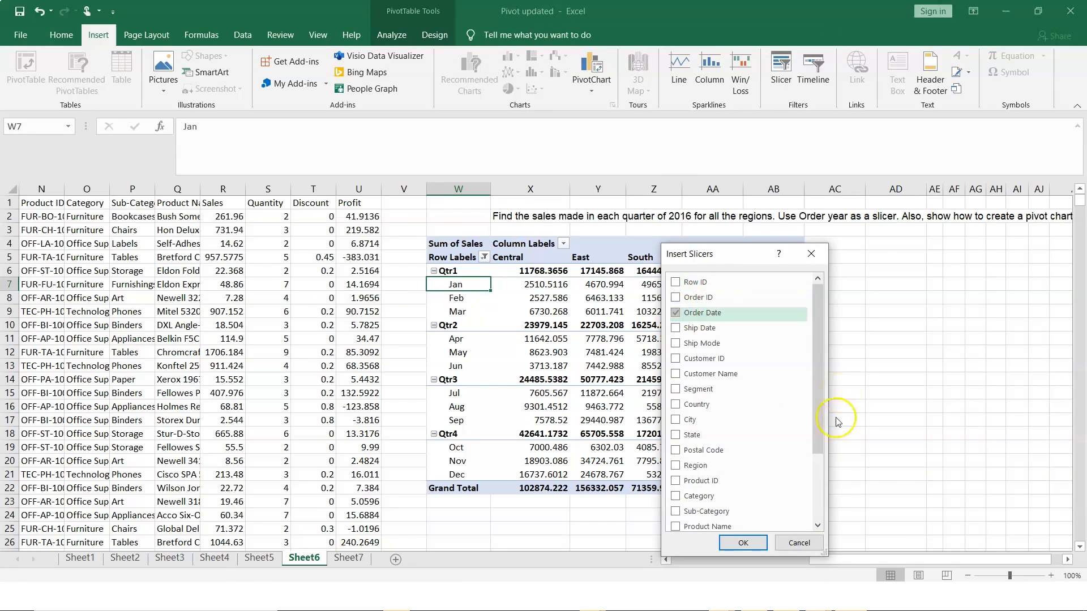
left_click(799, 543)
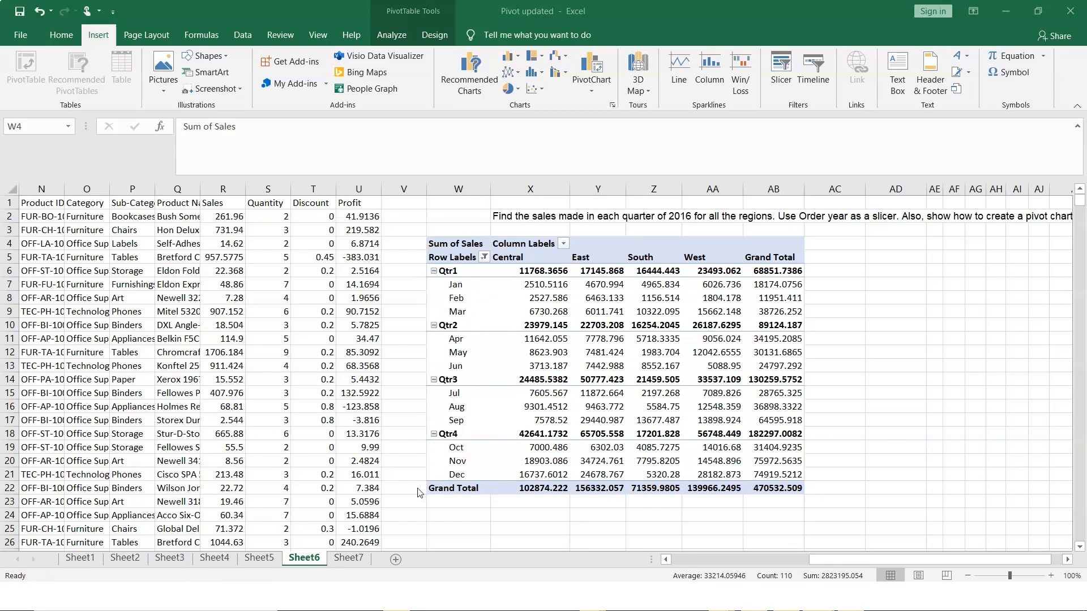
Create a 2-D line pivot chart from the entire PivotTable and place it beside the table
left_click(454, 238)
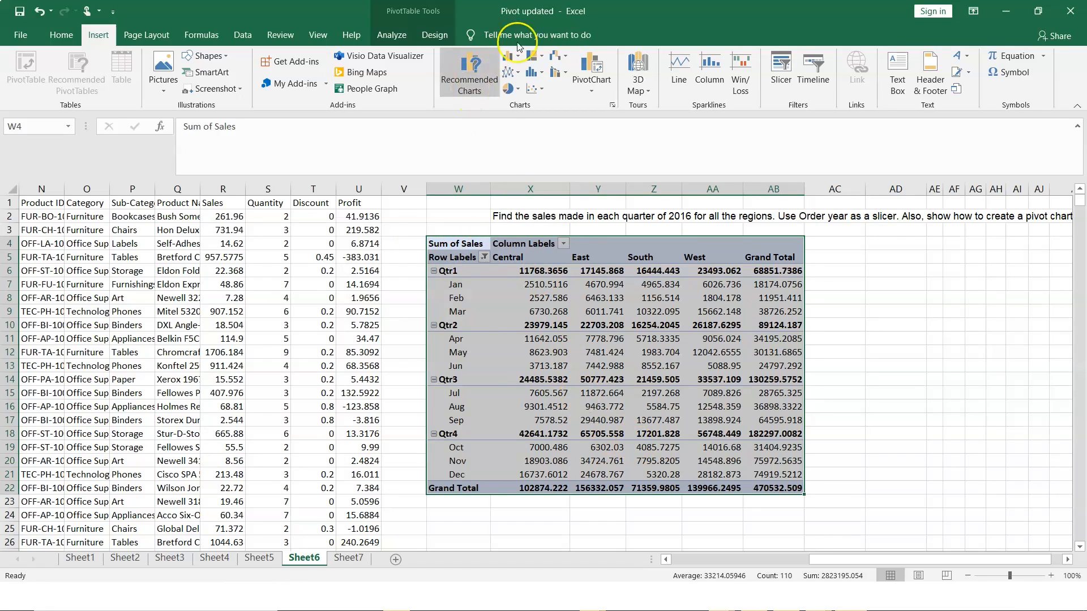
left_click(515, 74)
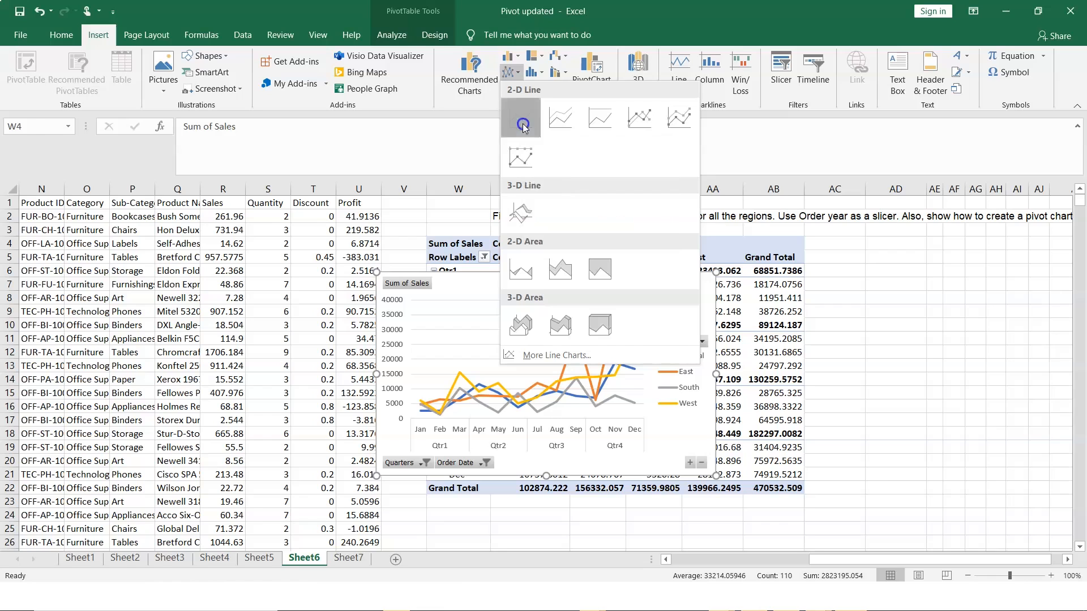
left_click(522, 123)
left_click_drag(583, 283, 1034, 274)
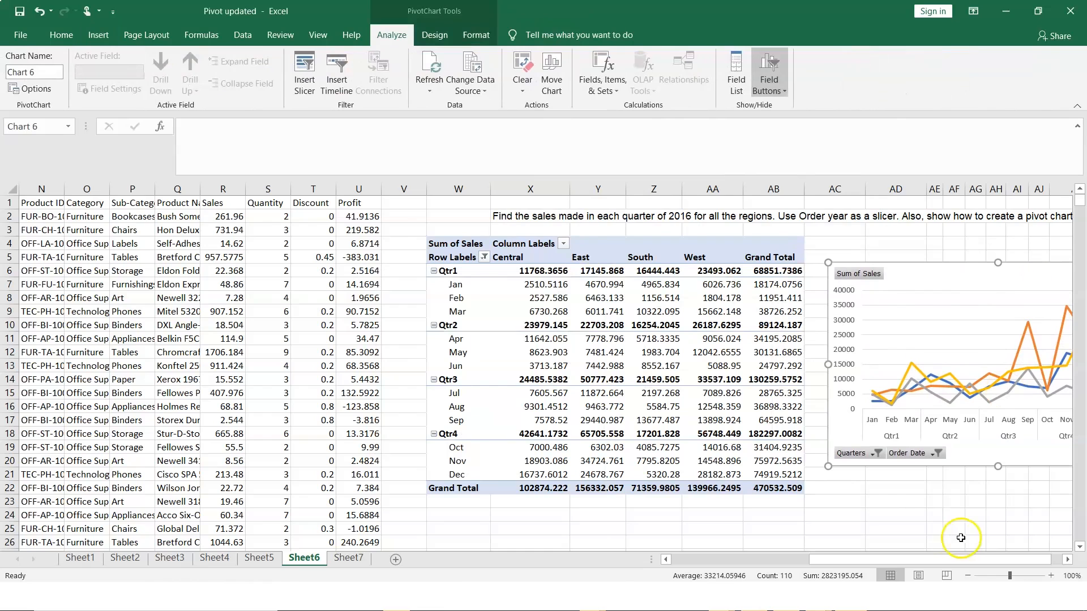
Enlarge the line chart in width and height, and check the options of its Region filter without changing them
left_click(1067, 560)
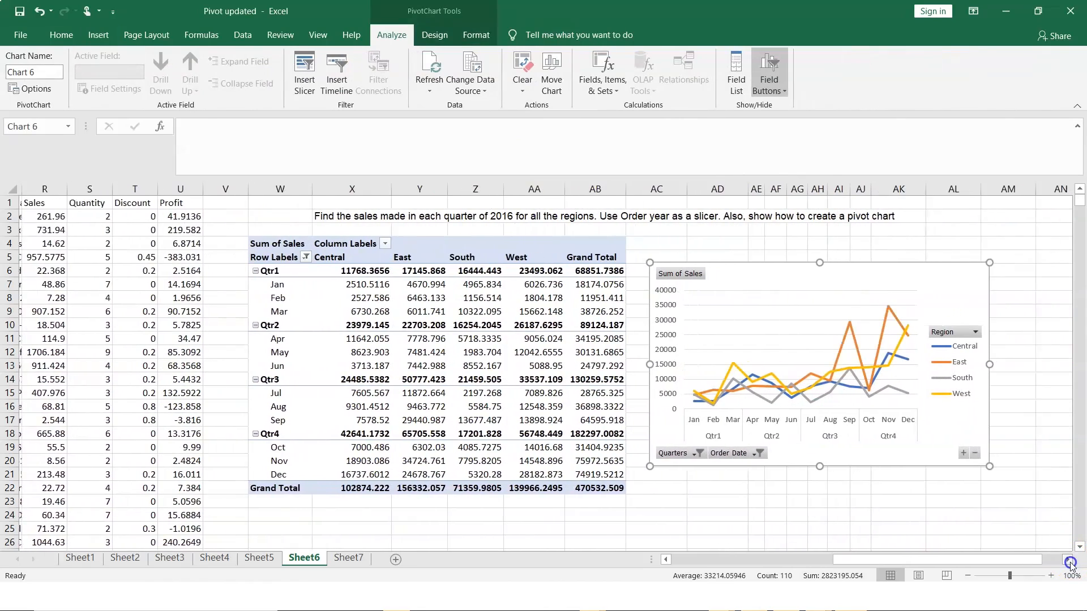
left_click_drag(895, 364, 964, 365)
left_click_drag(760, 466, 761, 506)
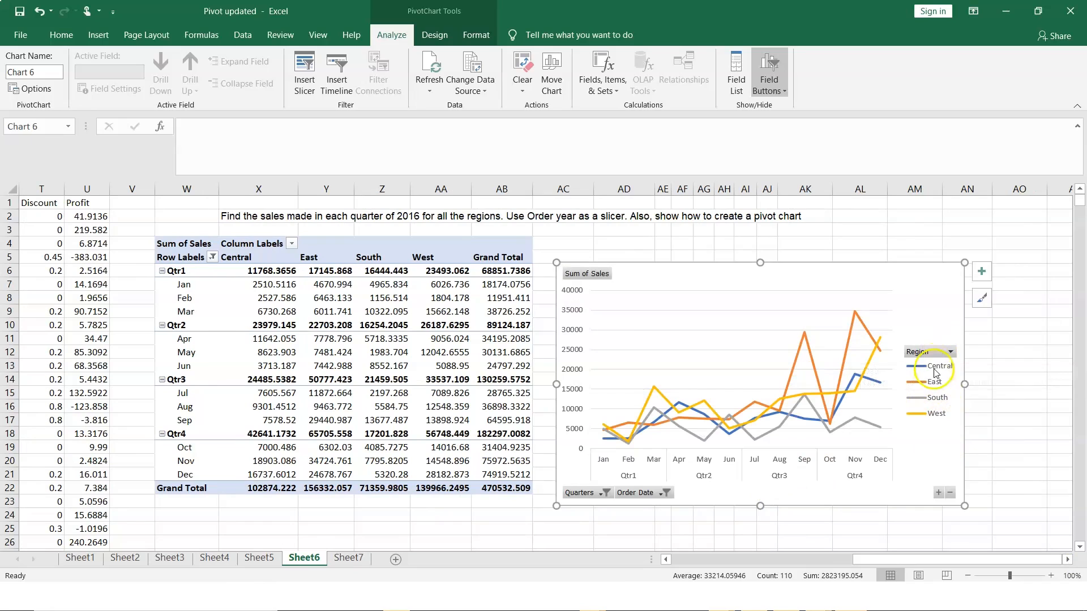
left_click(951, 352)
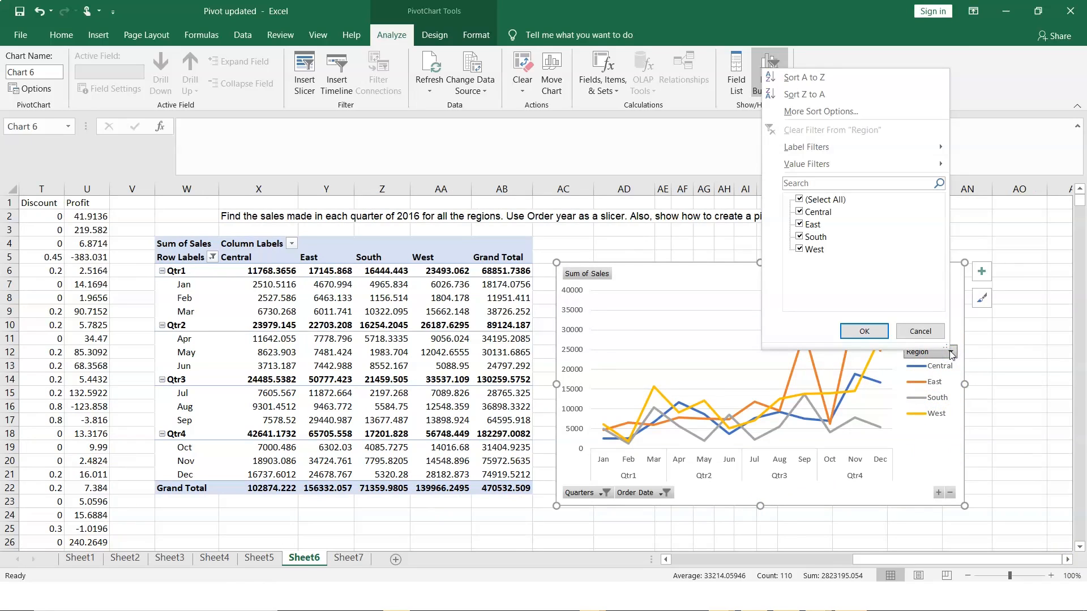
left_click(920, 332)
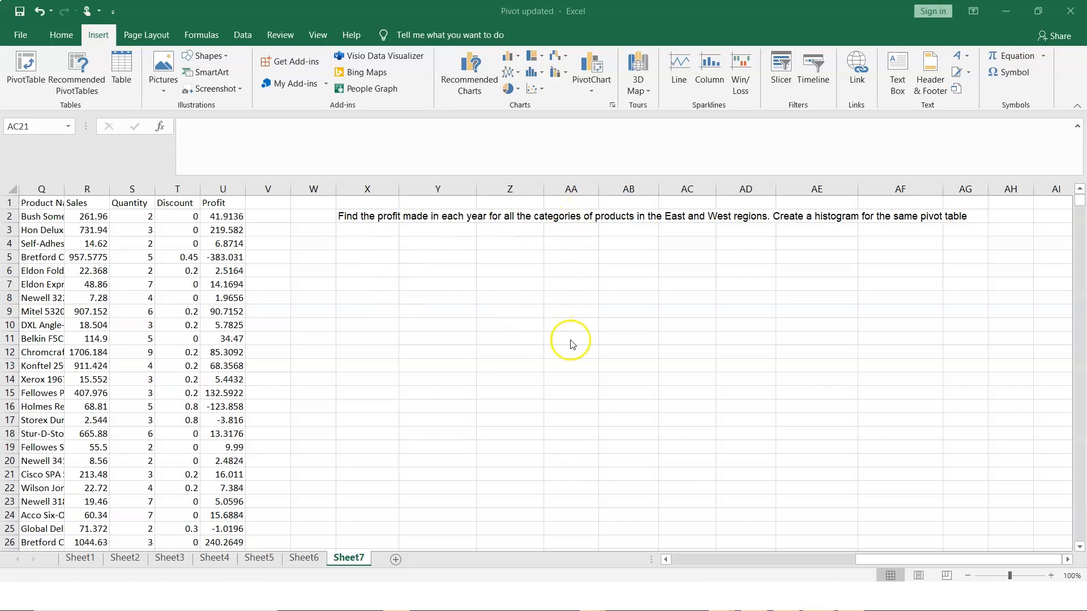
Create a PivotTable from Sheet7!$A$1:$U$9995 on the existing worksheet at cell W4 of Sheet7
left_click(364, 241)
left_click(364, 242)
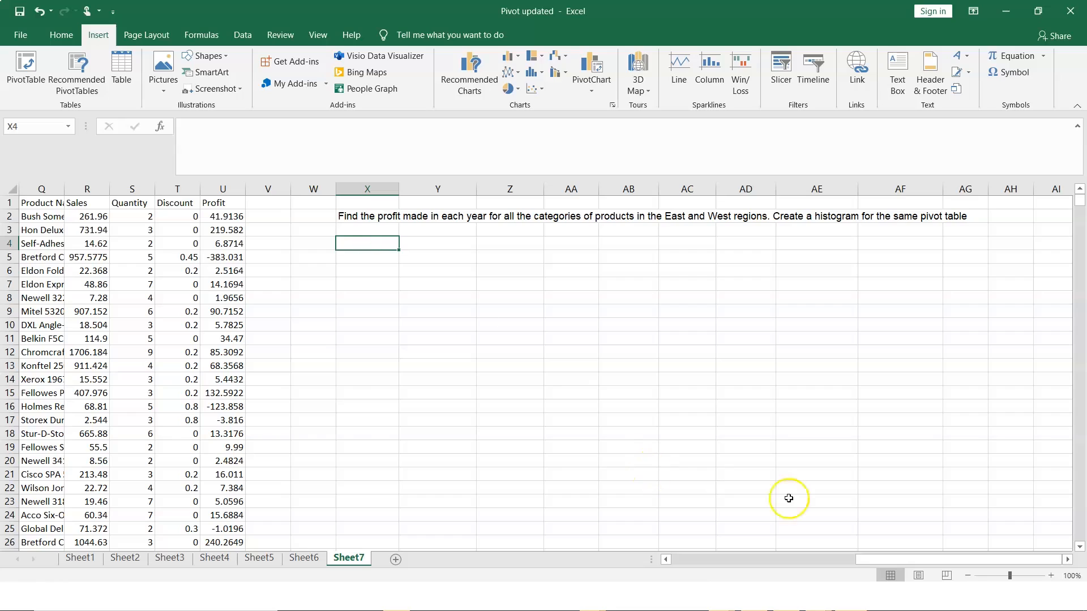
left_click(699, 558)
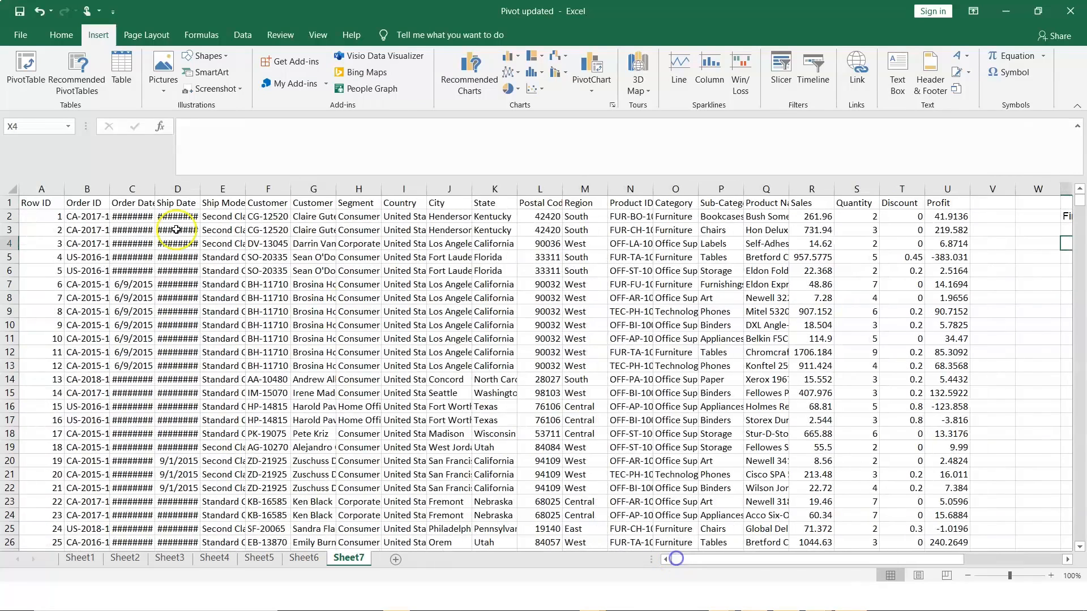
left_click(48, 203)
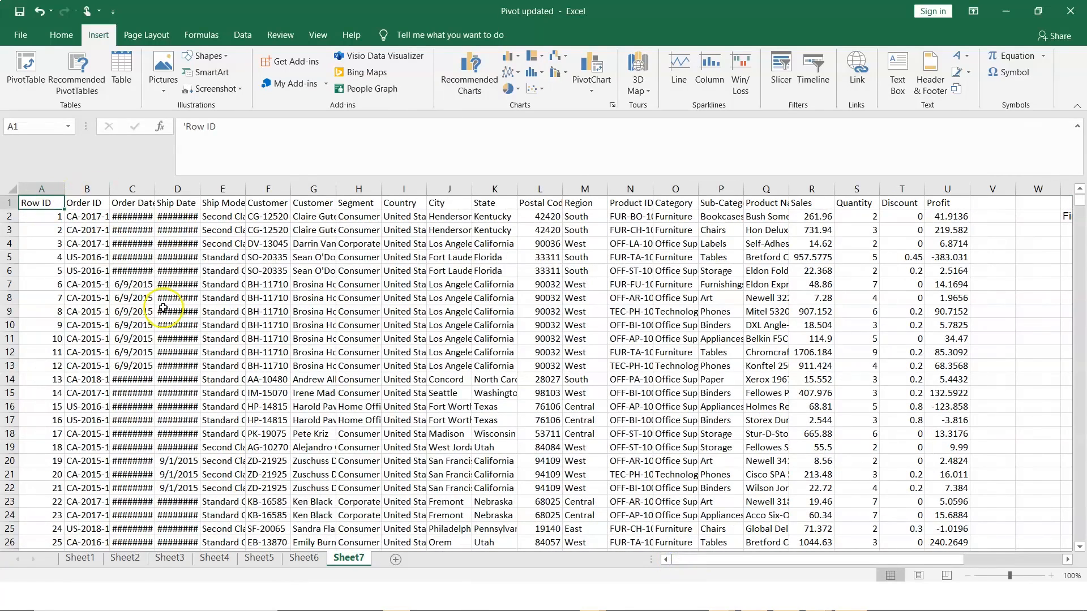
left_click(26, 72)
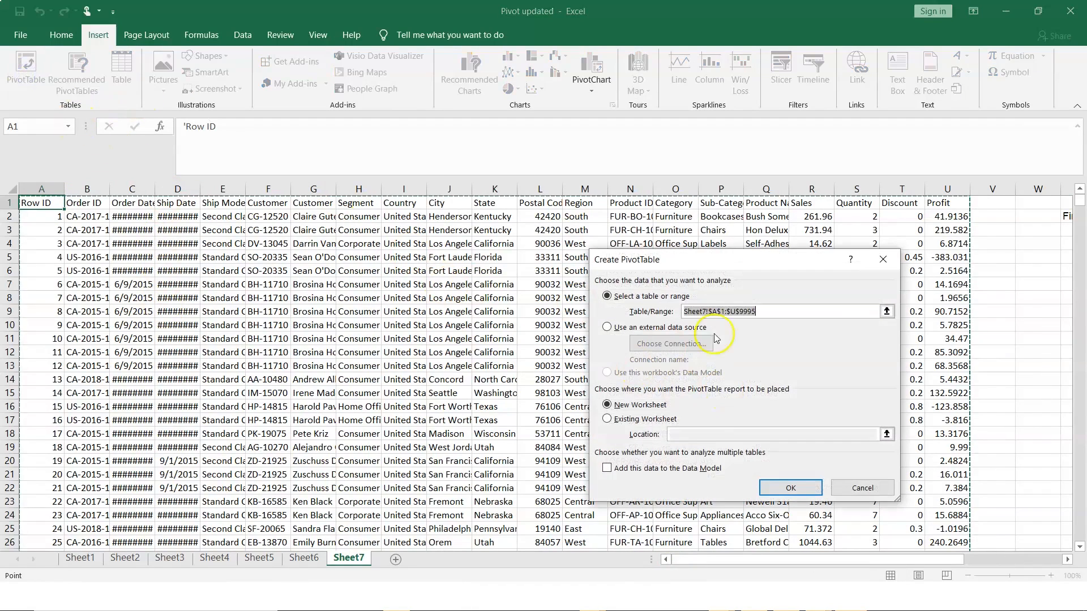
left_click(609, 419)
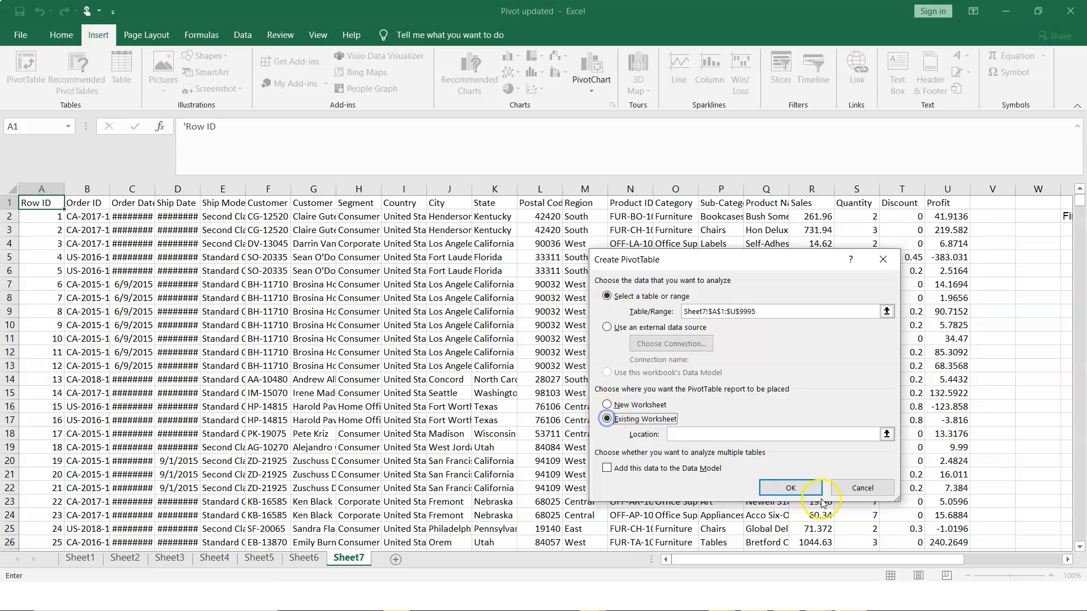
left_click(1040, 244)
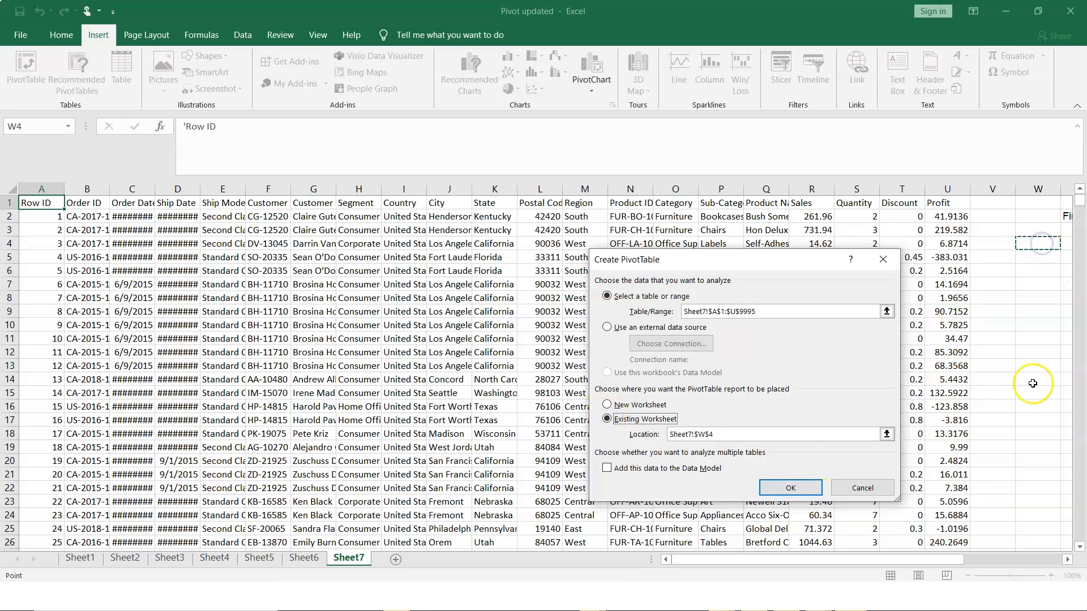
left_click(791, 488)
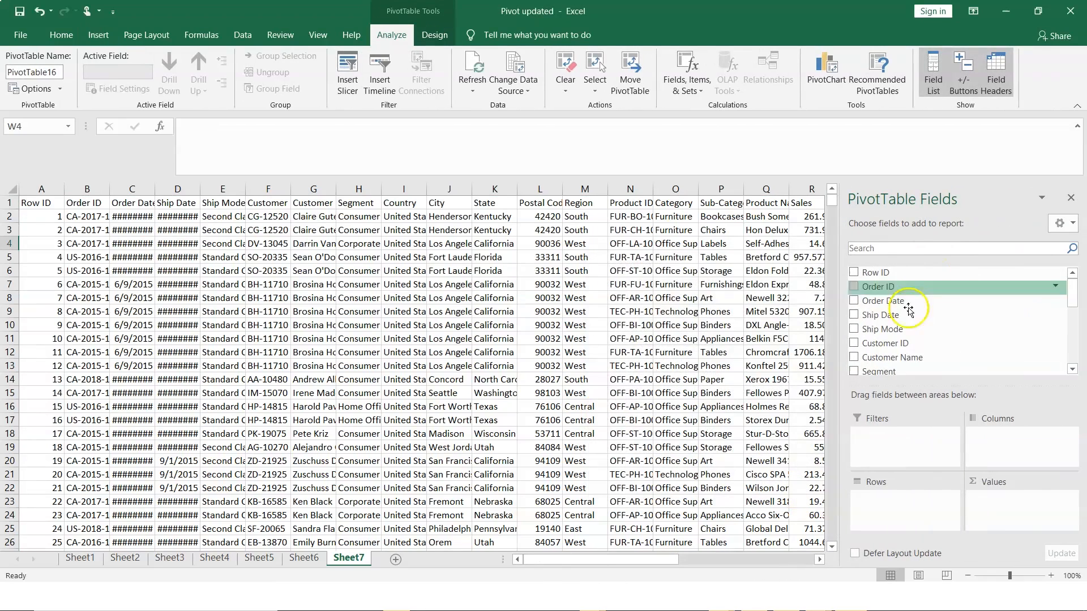
Add Order Date to the PivotTable rows and remove the Quarters grouping
left_click_drag(1072, 290, 1076, 352)
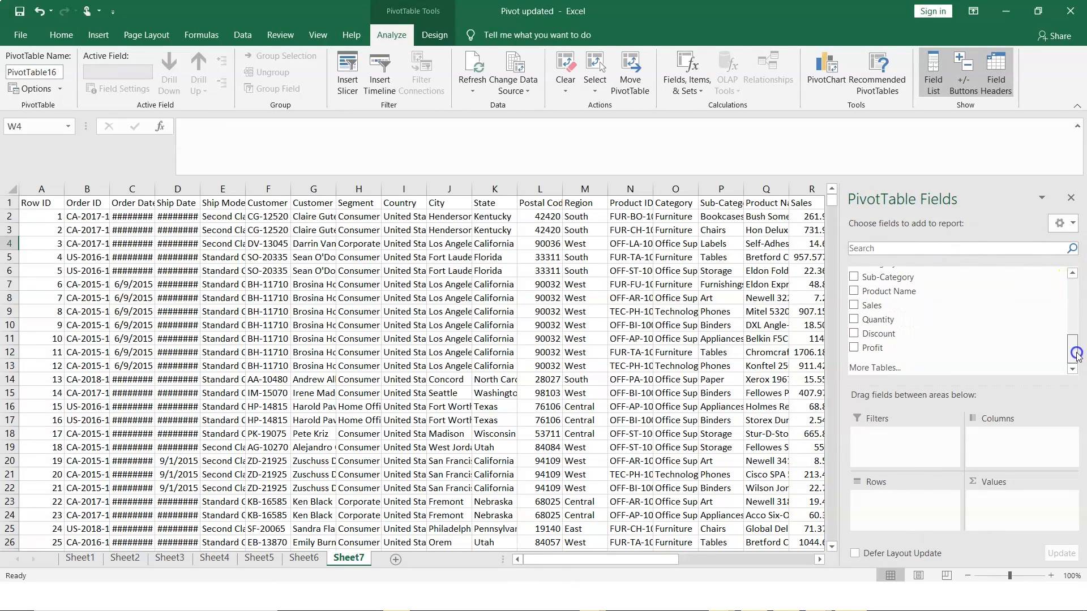
left_click_drag(1076, 353, 1075, 279)
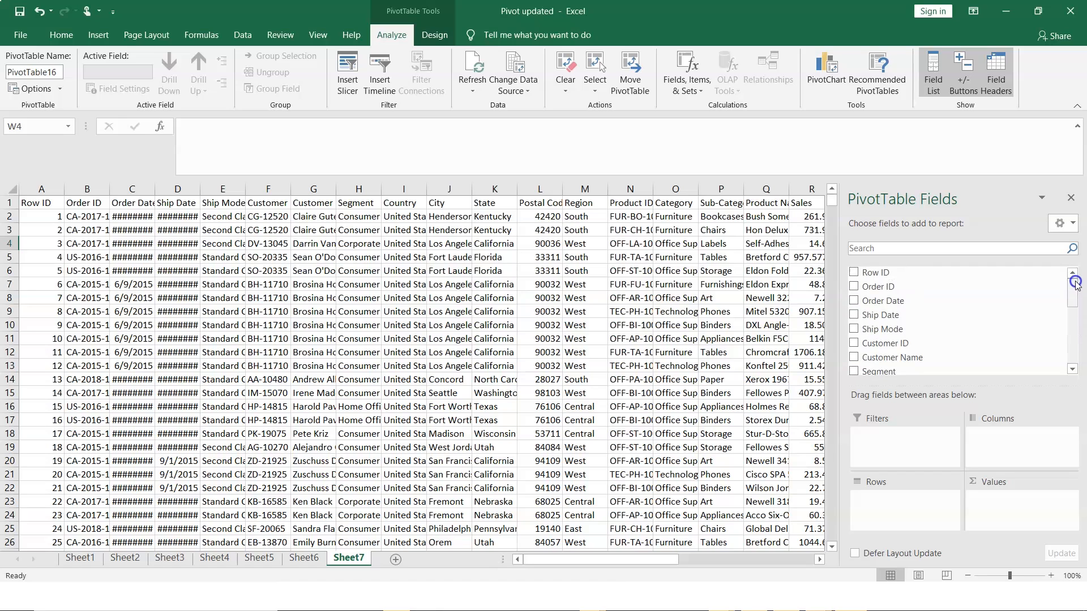
left_click(854, 301)
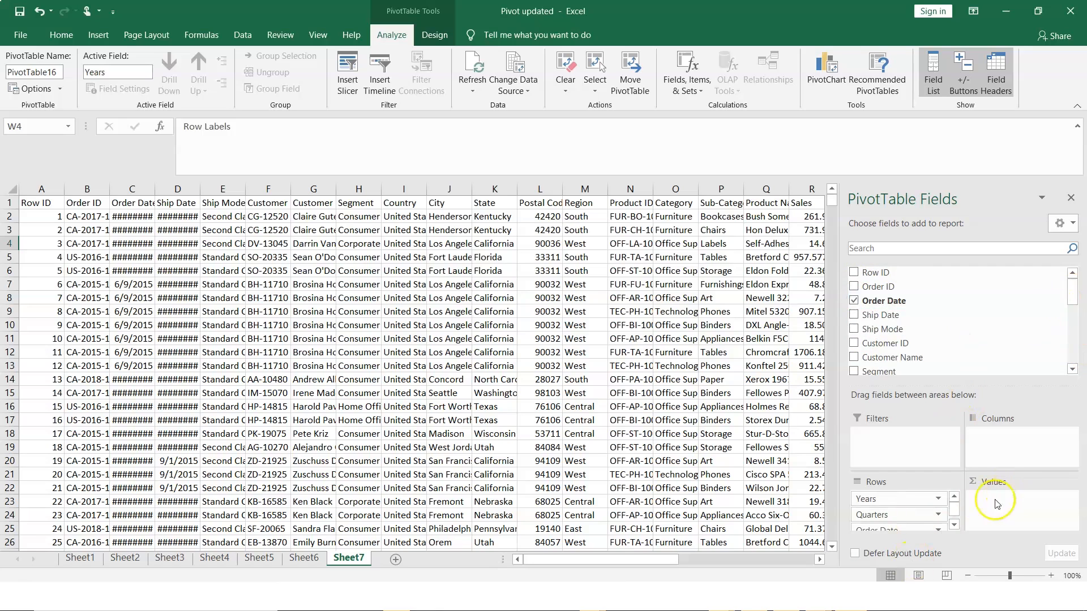
left_click(1073, 369)
left_click(1073, 369)
left_click(1073, 369)
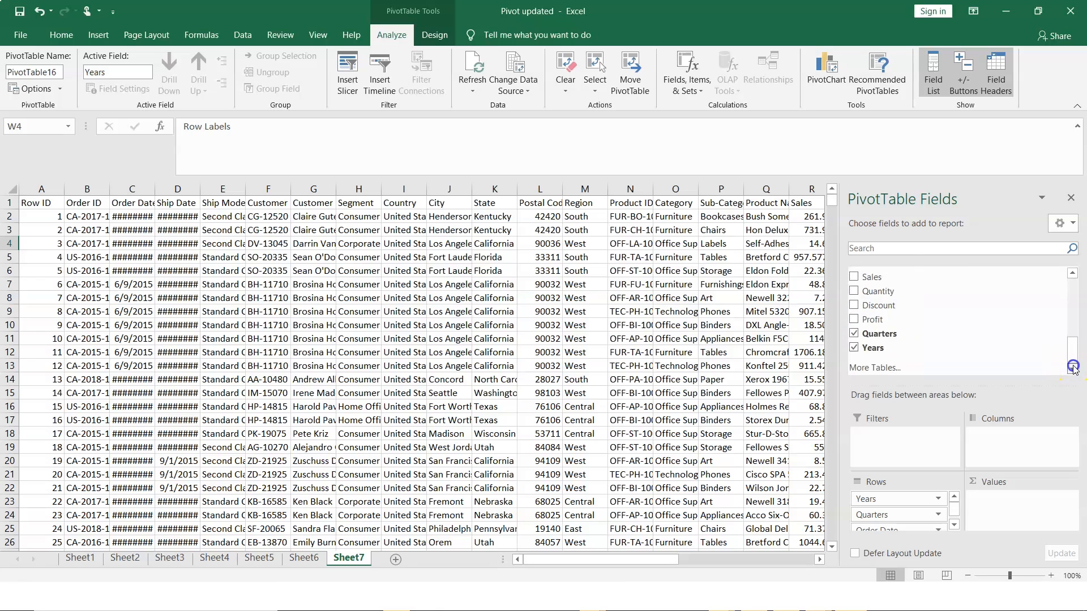
left_click(853, 337)
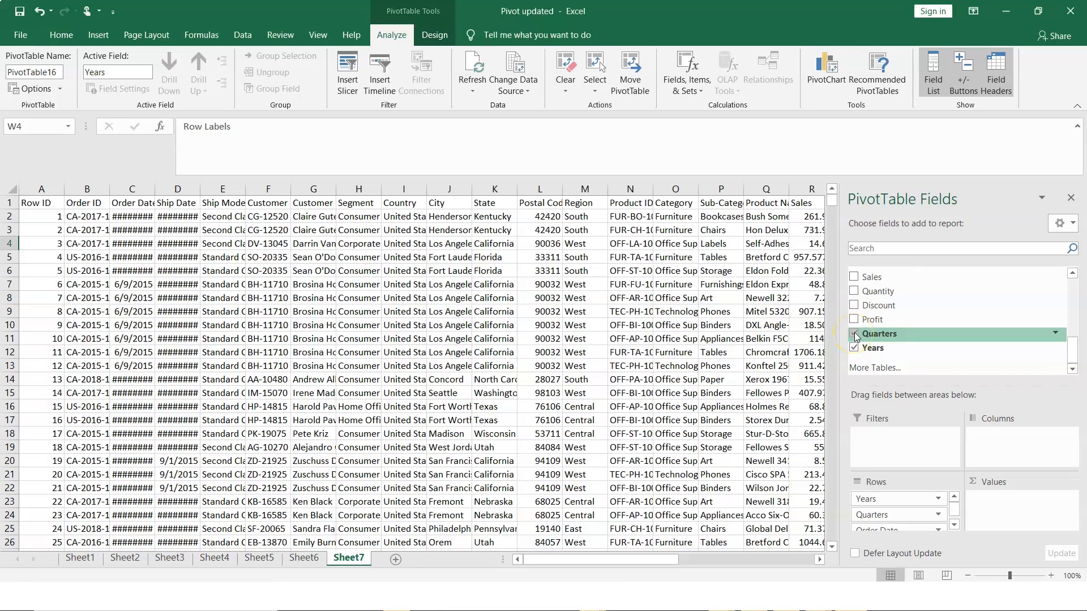
left_click(854, 334)
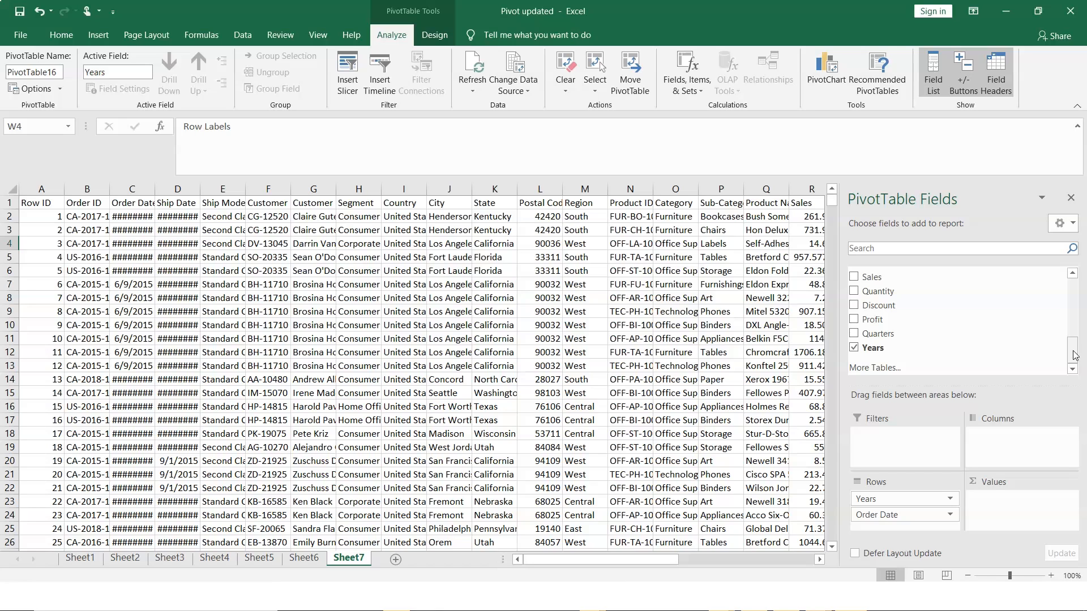
Add Profit as the summed value and Category as the column field of the PivotTable
scroll(1072, 351, "up", 1)
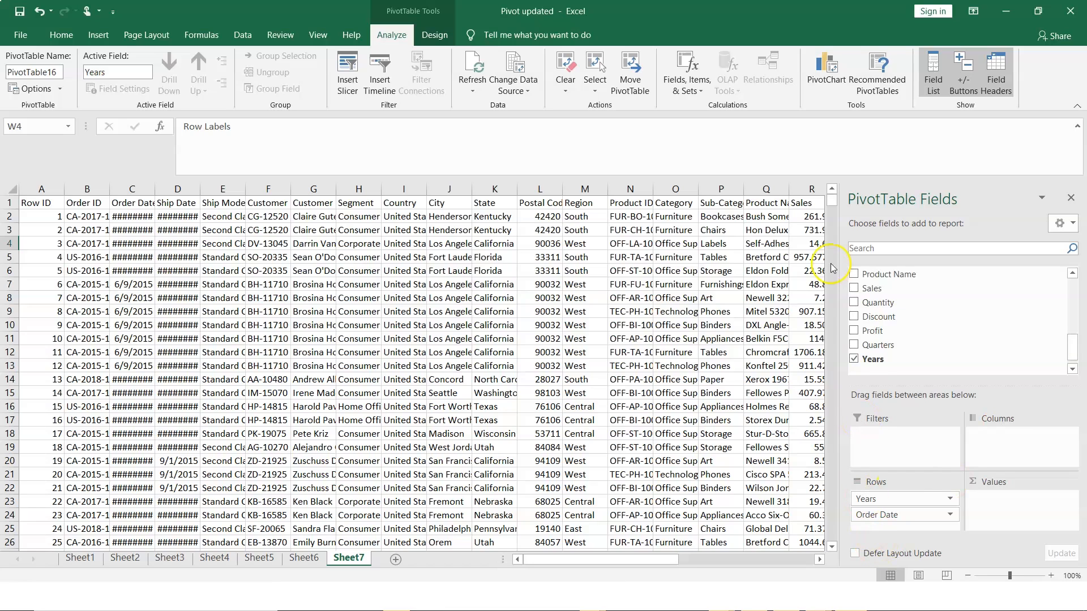
left_click(820, 560)
left_click_drag(819, 559, 819, 562)
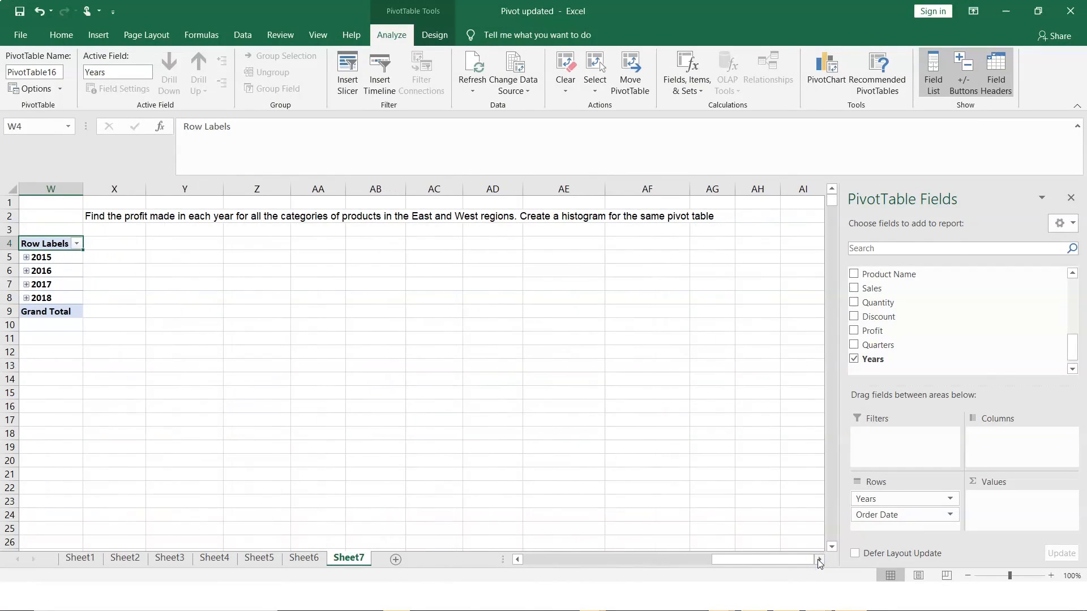
left_click(854, 331)
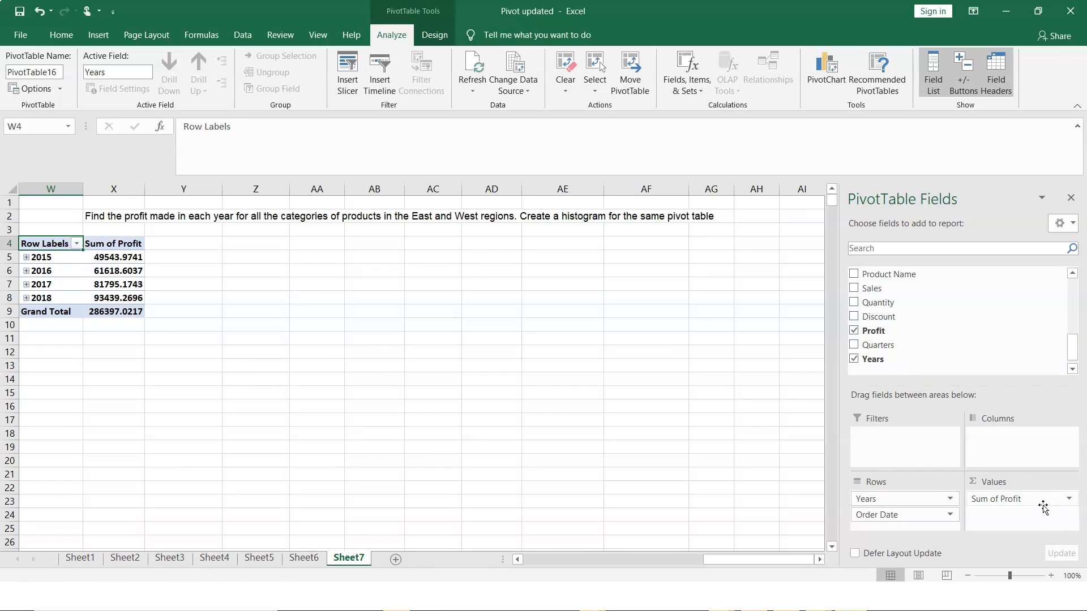
mouse_move(1076, 352)
left_mouse_down()
mouse_move(1078, 314)
mouse_move(1079, 338)
left_mouse_up()
left_click_drag(879, 320, 1004, 434)
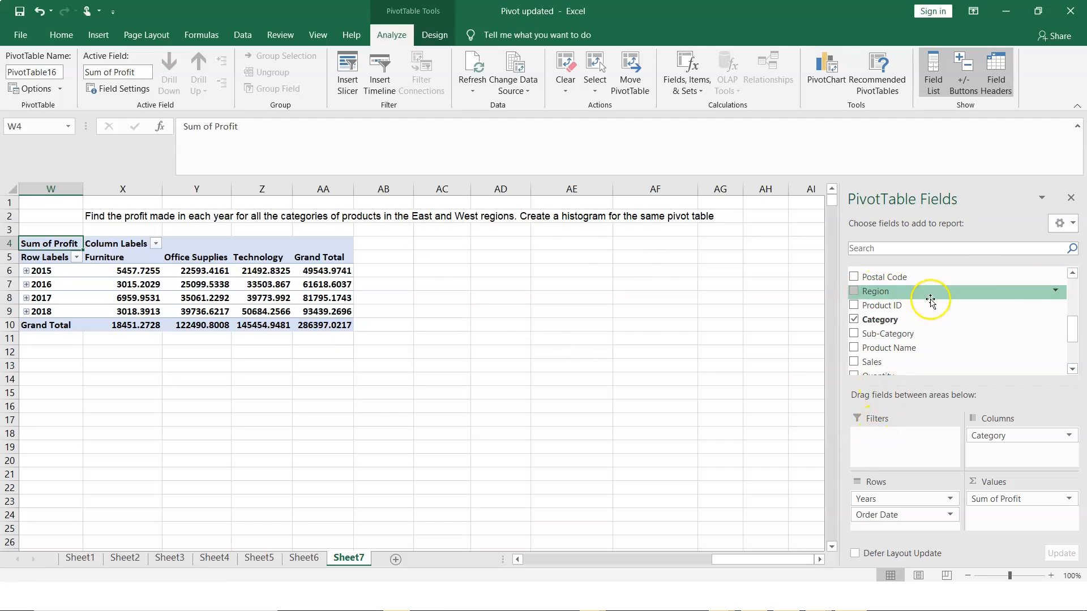
Filter the Region field to only East and West
left_click(1053, 292)
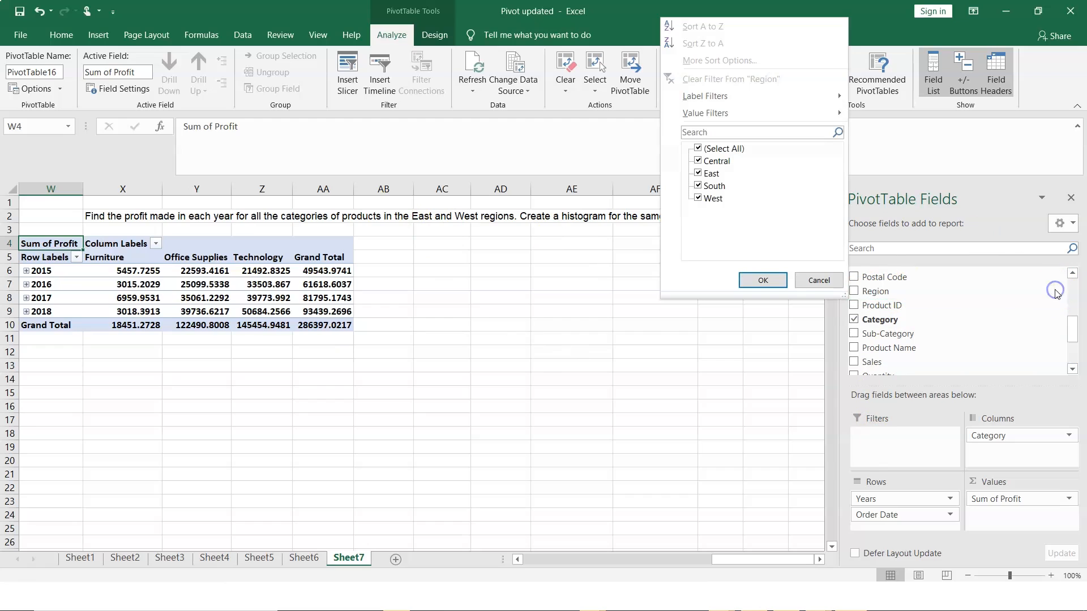
left_click(699, 148)
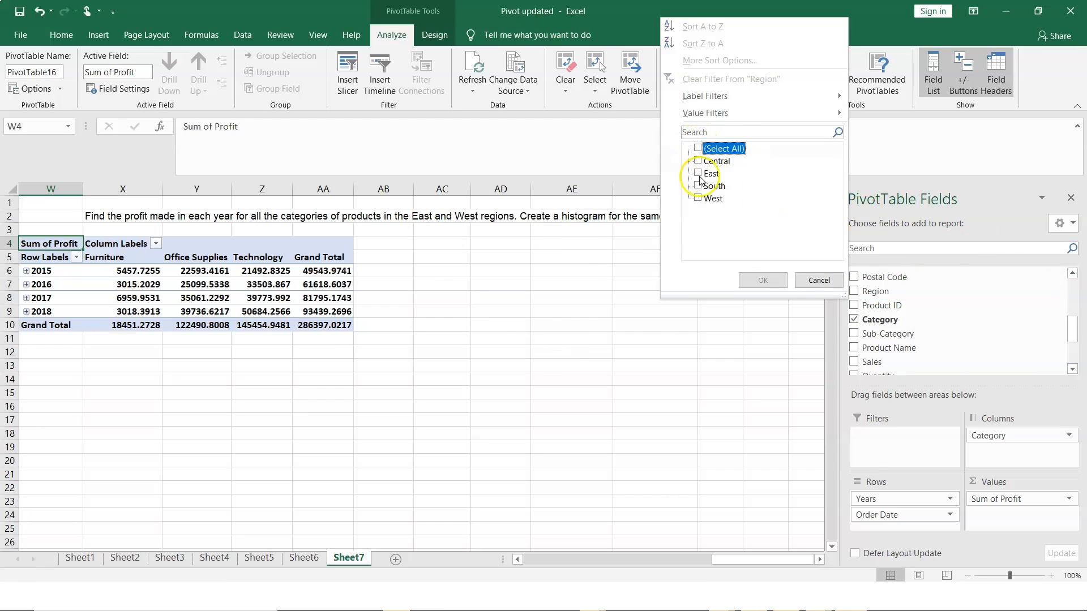
left_click(709, 173)
left_click(697, 173)
left_click(698, 198)
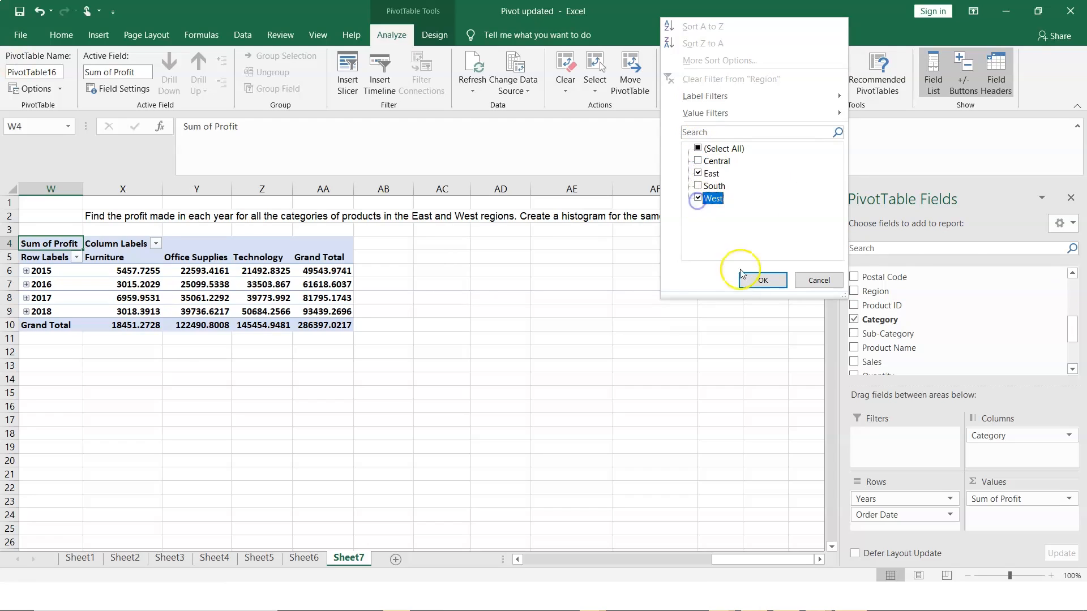
left_click(762, 281)
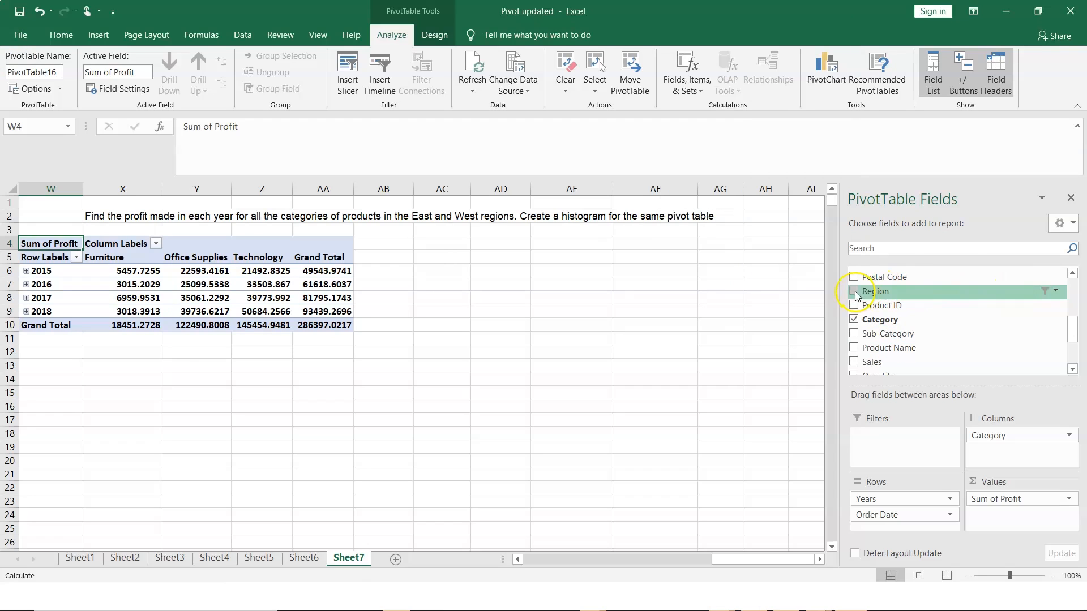
Add Region as the PivotTable's report filter, replacing the existing sheet data, and open the filter's list of regions
left_click_drag(877, 293, 884, 442)
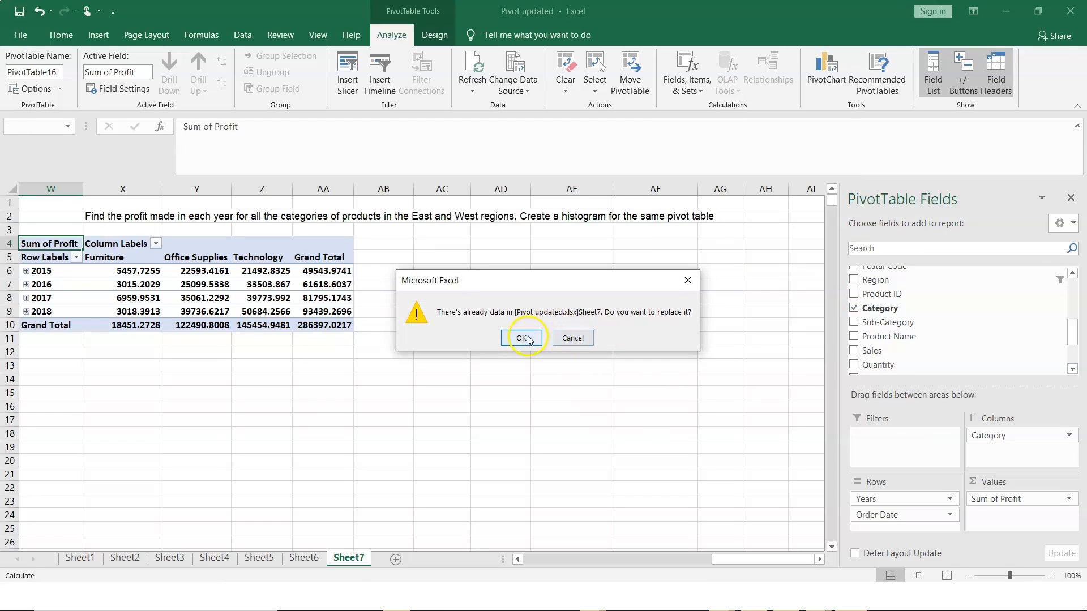
left_click(525, 338)
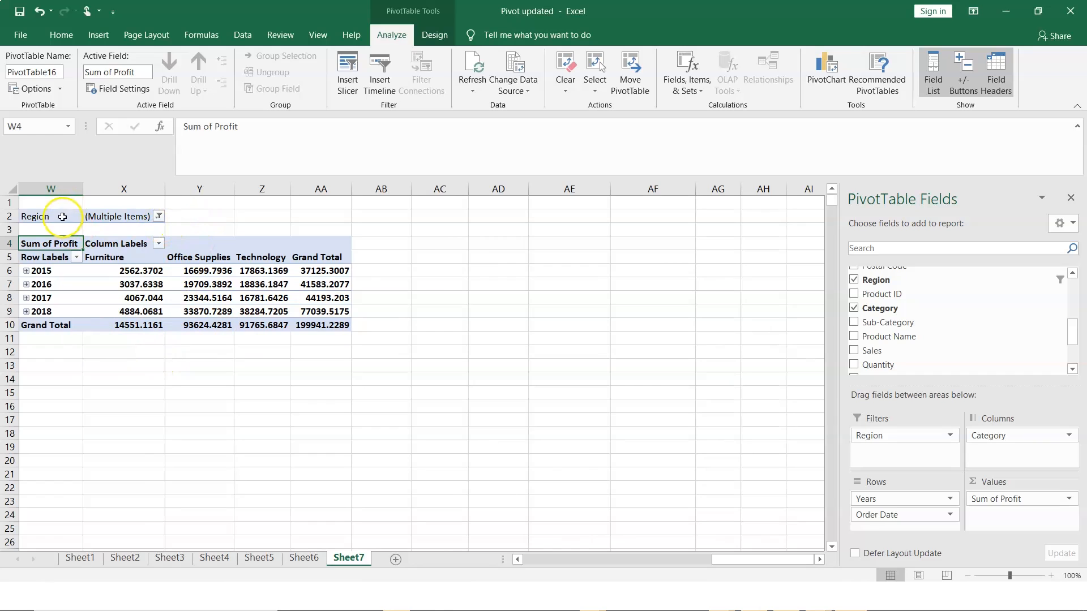
left_click(161, 217)
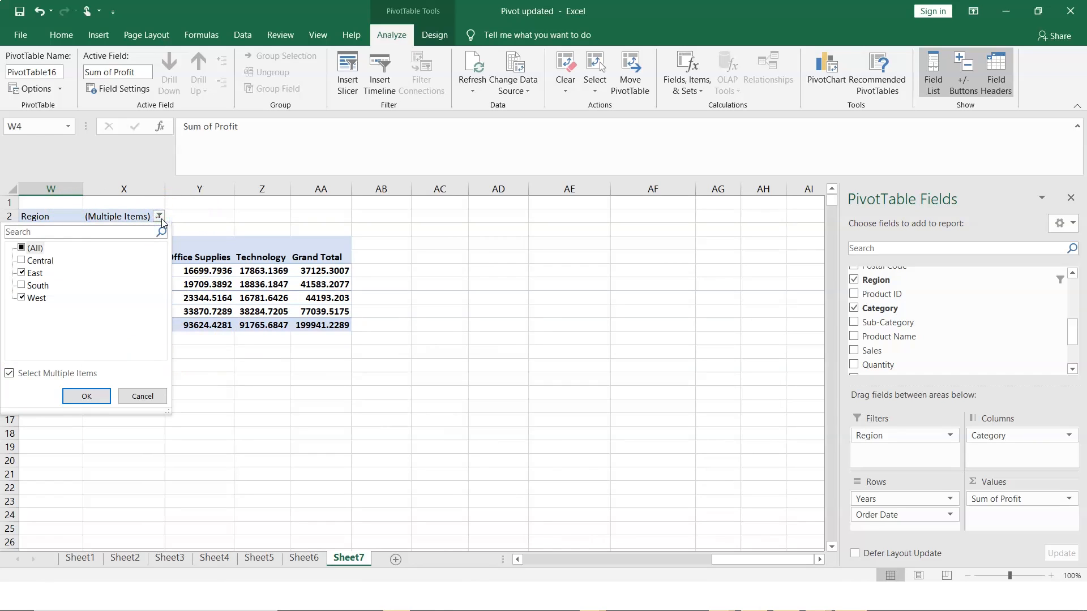
Close the Region filter unchanged and check the items in the PivotTable's Category filter
left_click(142, 393)
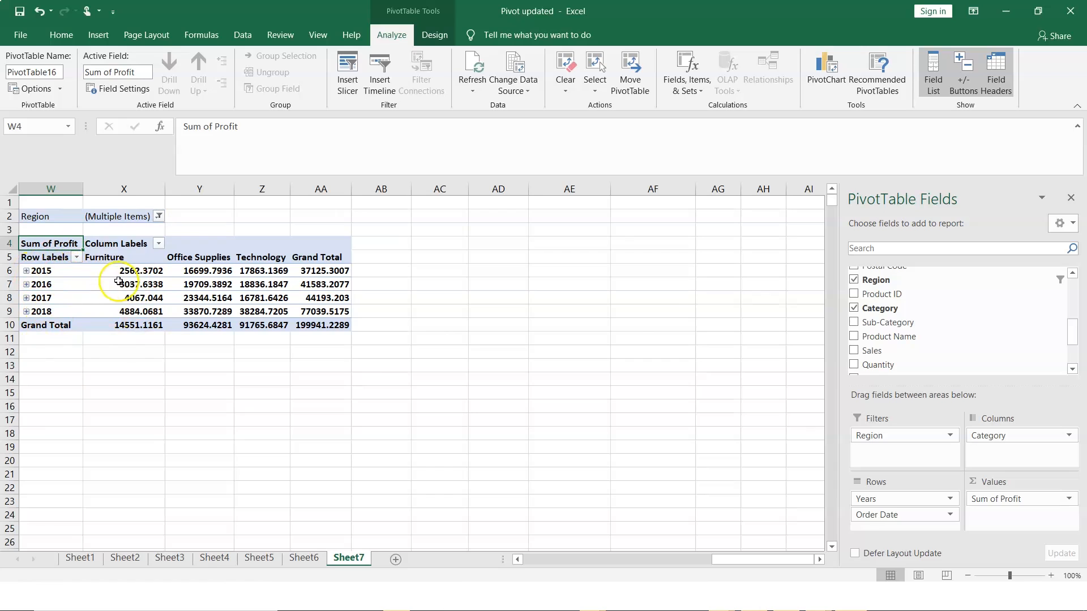
left_click(157, 242)
left_click(159, 244)
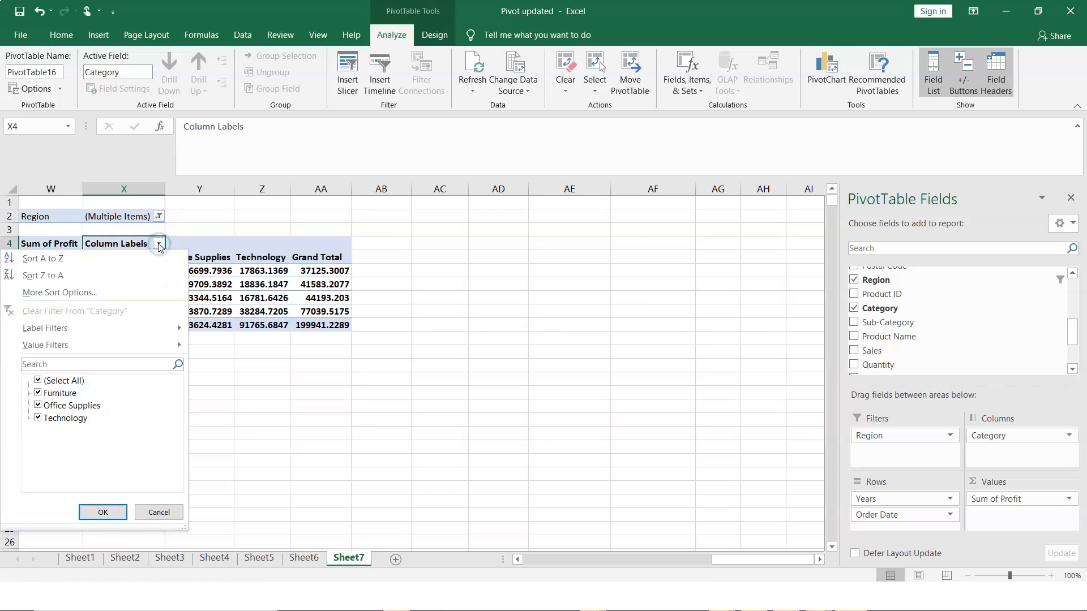
left_click(158, 244)
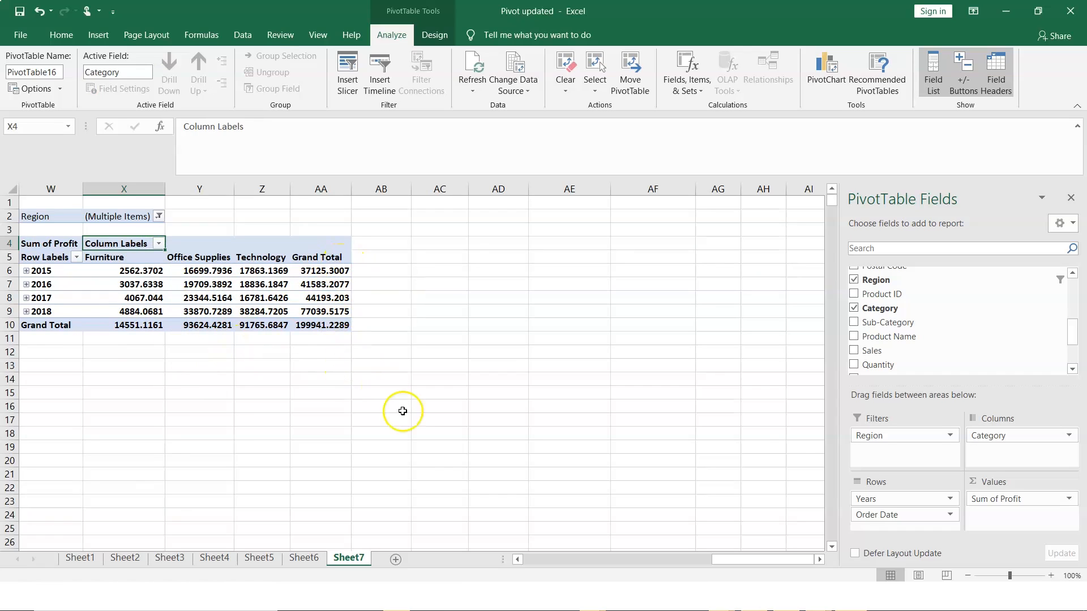
Hide the PivotTable's field list
left_click(1071, 199)
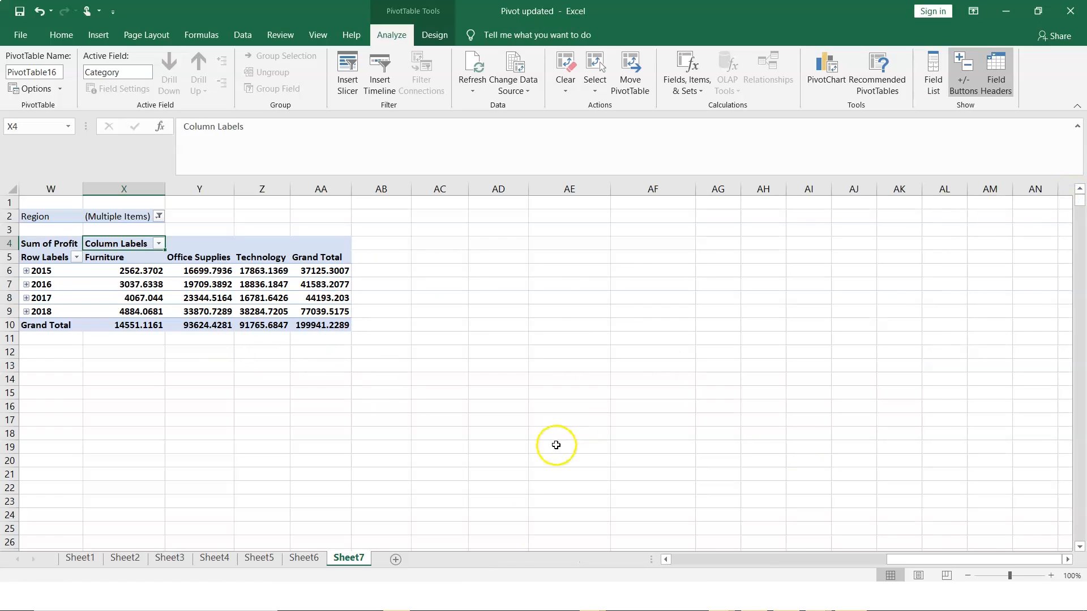
left_click(667, 559)
left_click(666, 559)
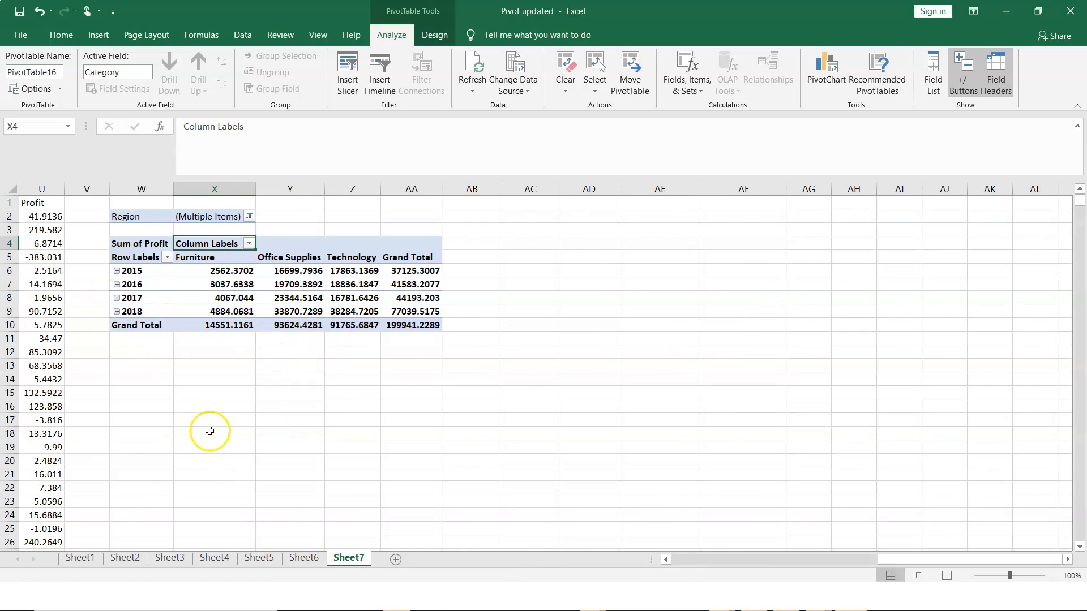
Expand the 2015, 2016 and 2017 rows one at a time to examine their monthly profits, collapsing each again
left_click(117, 271)
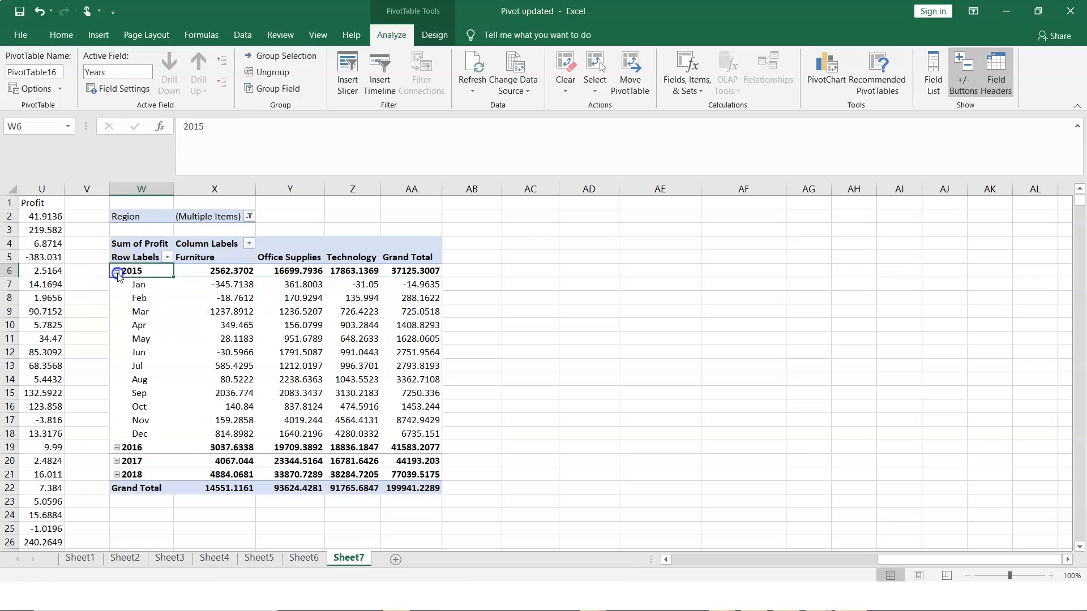
left_click(117, 271)
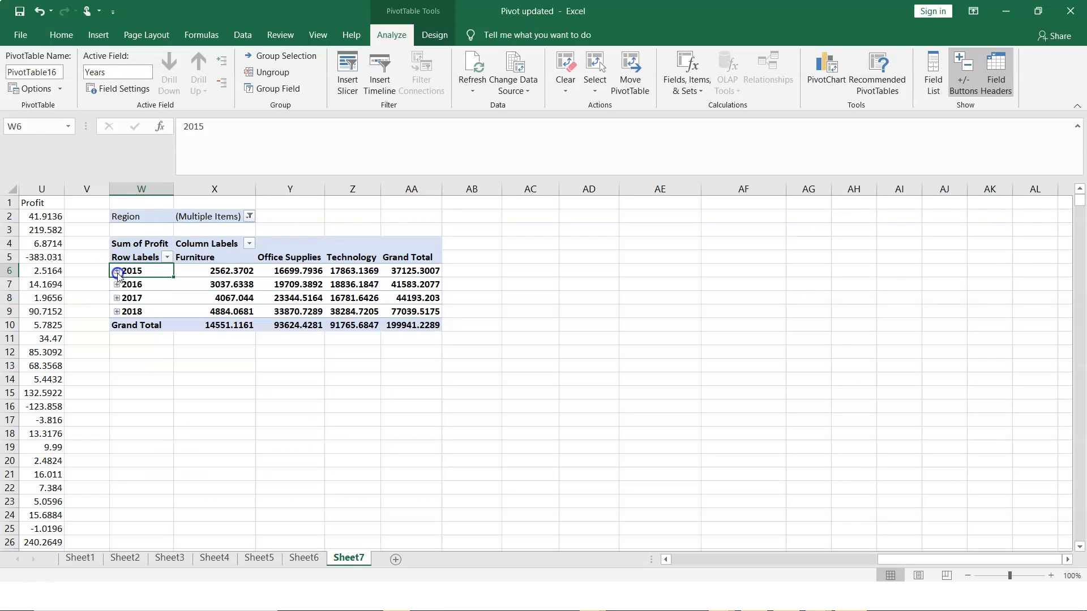
left_click(117, 284)
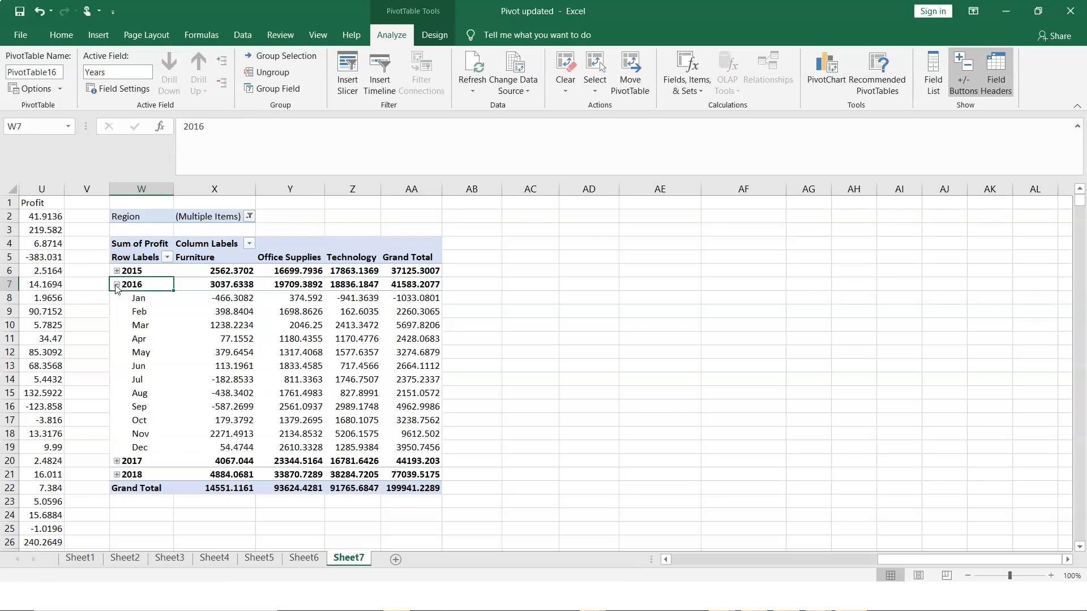
left_click(116, 285)
left_click(116, 299)
left_click(117, 299)
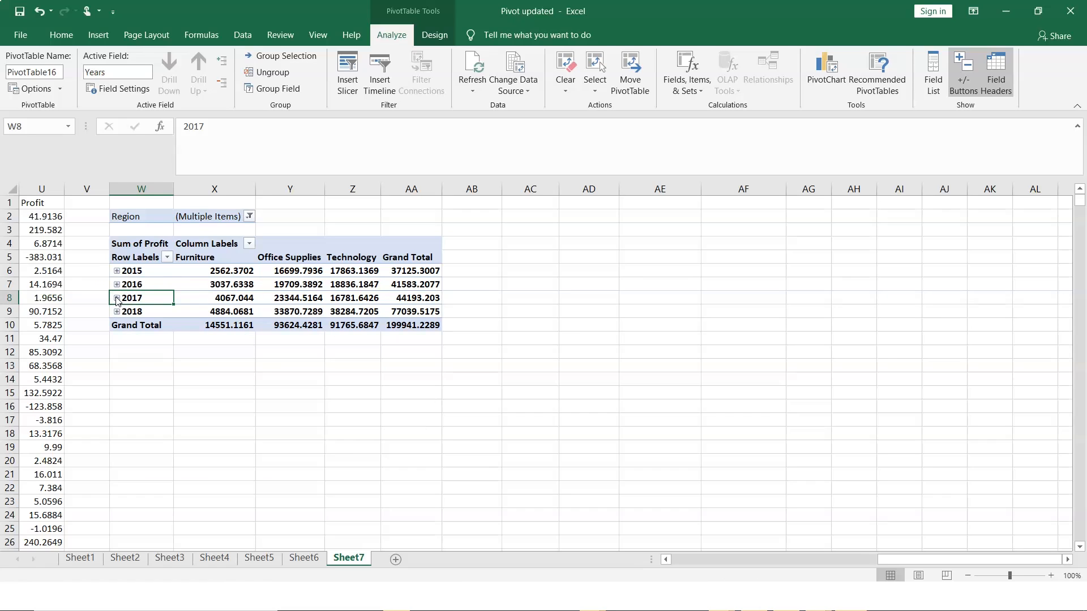
Insert a 2-D clustered column PivotChart from the whole PivotTable and place it beside the table around columns AC to AG
left_click(112, 241)
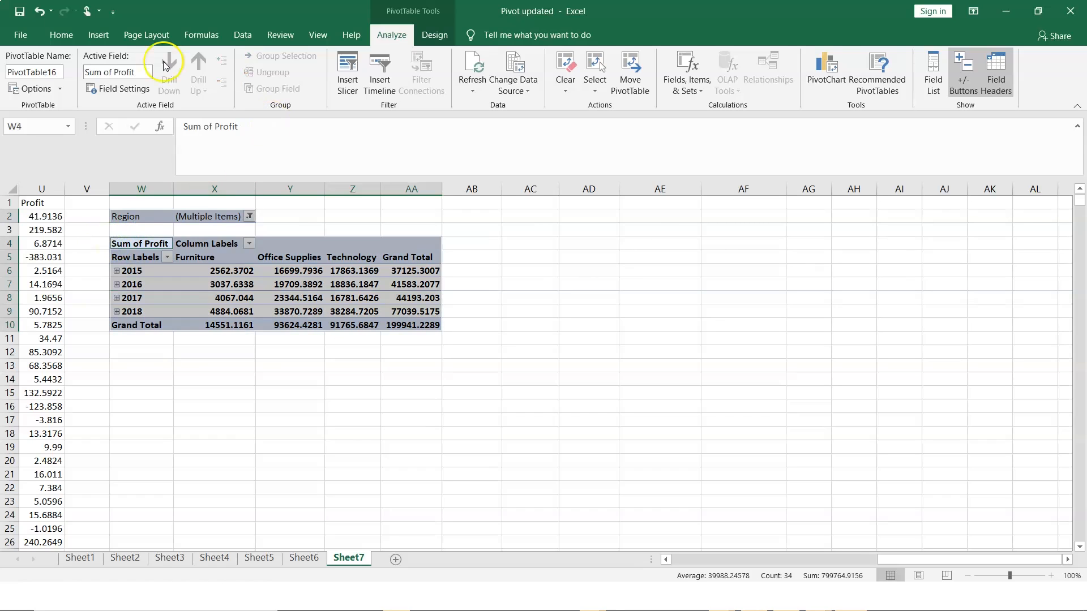
left_click(98, 34)
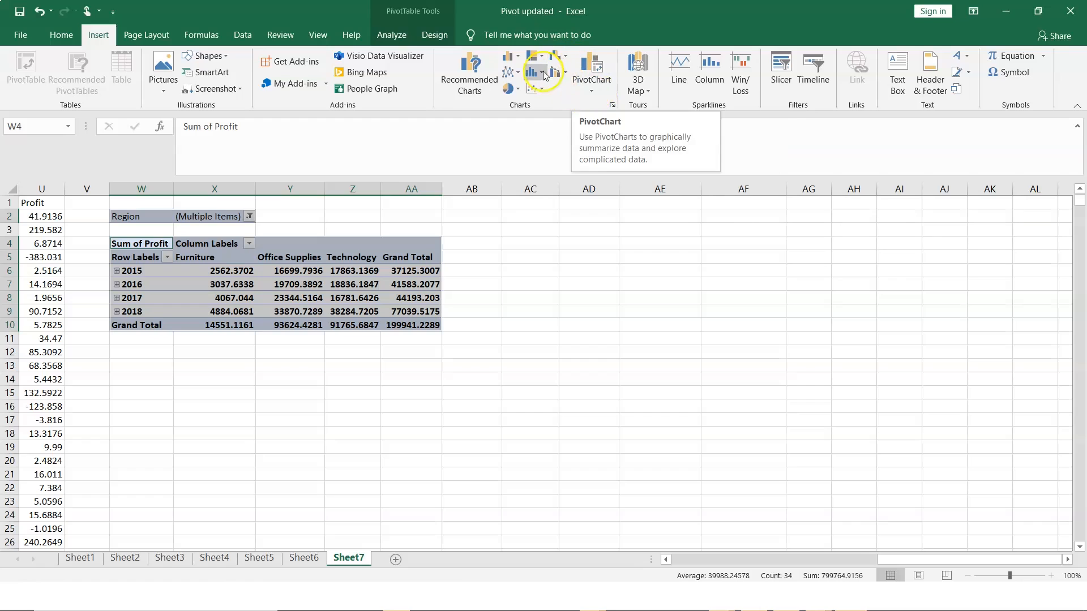
left_click(515, 60)
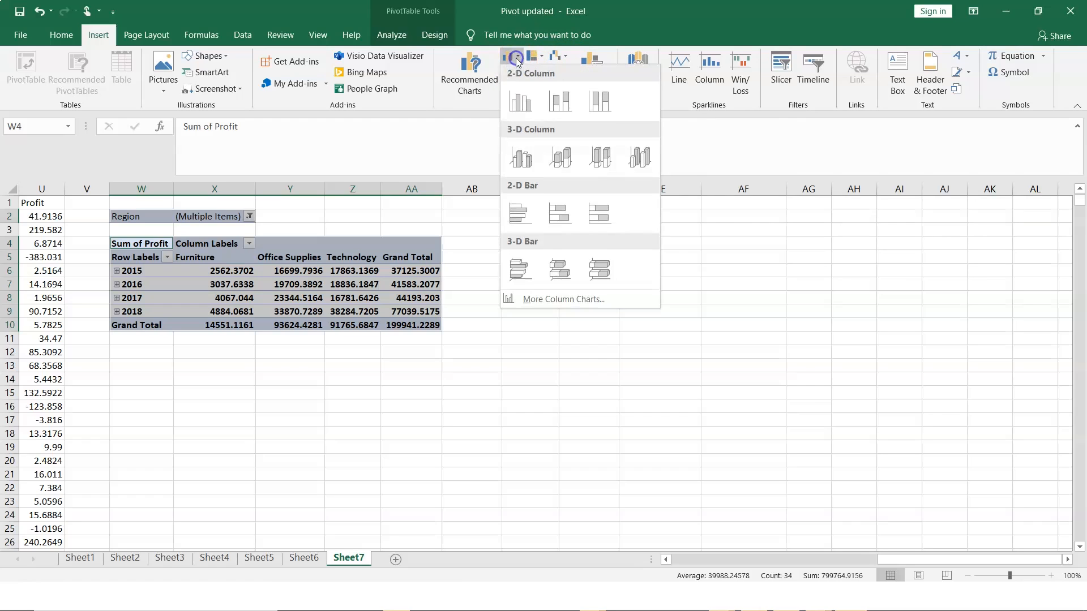
left_click(520, 105)
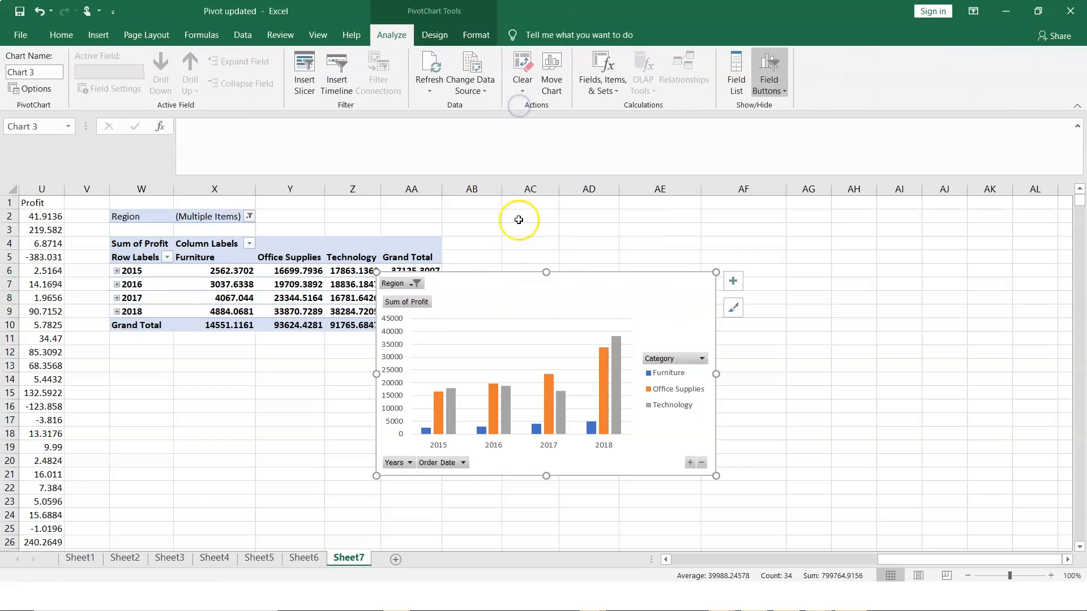
left_click_drag(517, 279, 645, 279)
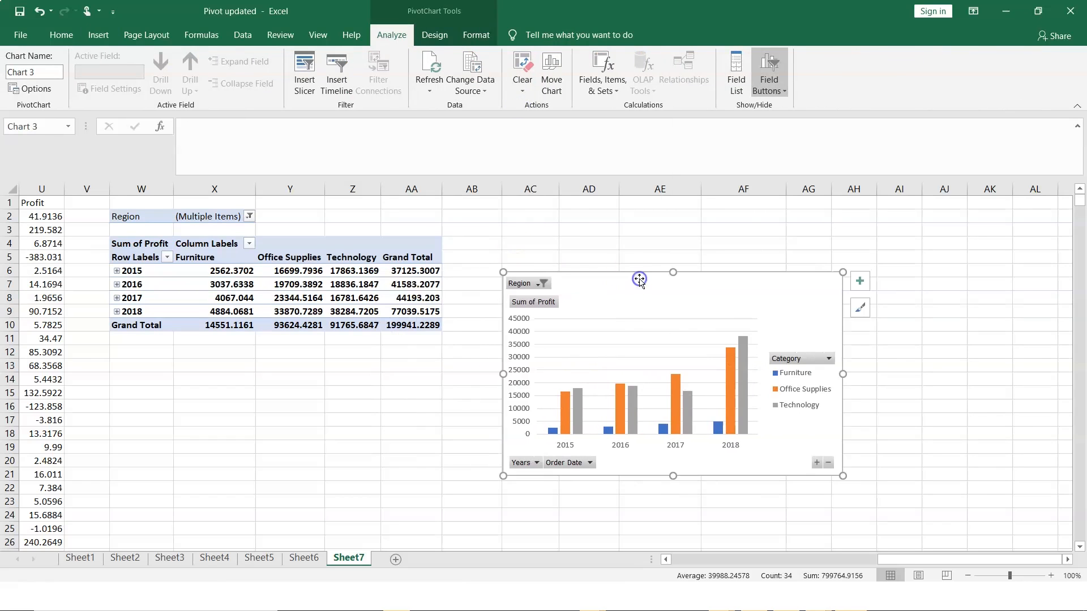
Examine the chart's Region, Years, Order Date and Category filter options without changing them, and deselect the chart
left_click(541, 283)
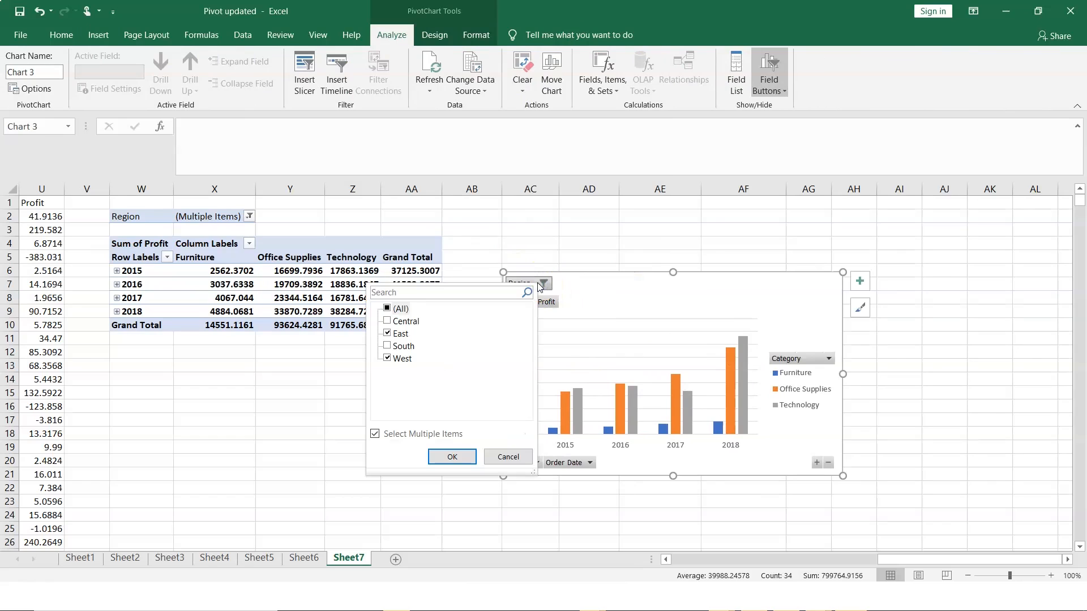
key("Escape")
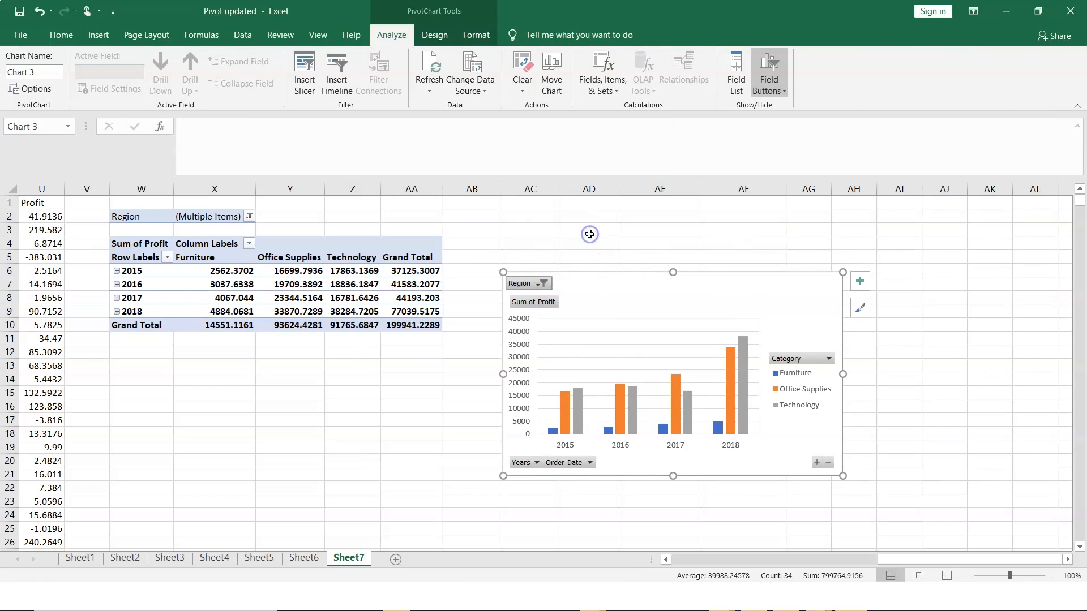
left_click(536, 463)
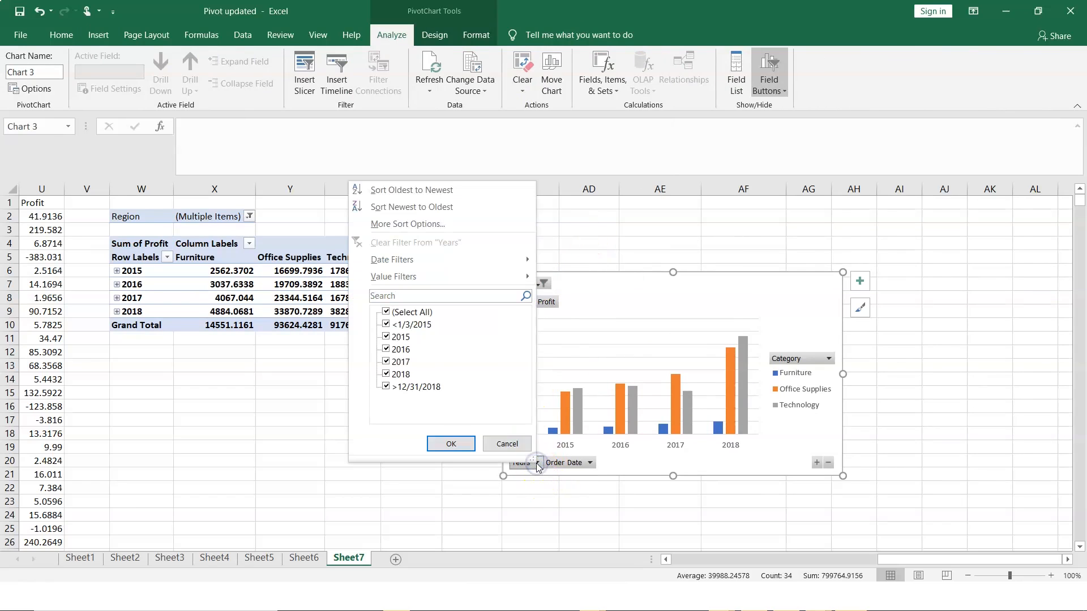
left_click(507, 444)
left_click(589, 463)
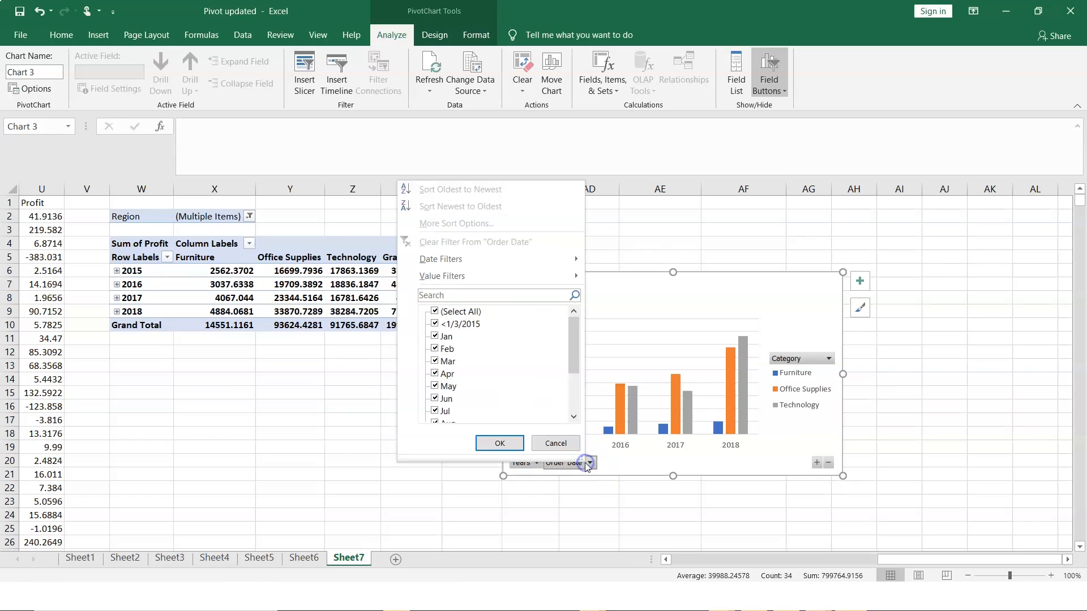
left_click(558, 443)
left_click(828, 359)
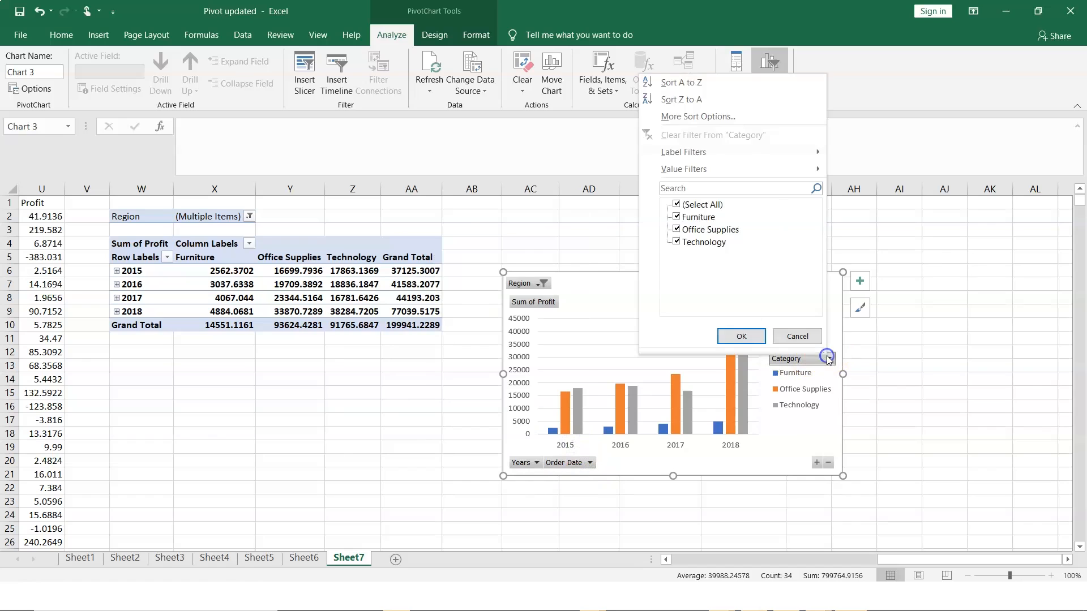
left_click(810, 337)
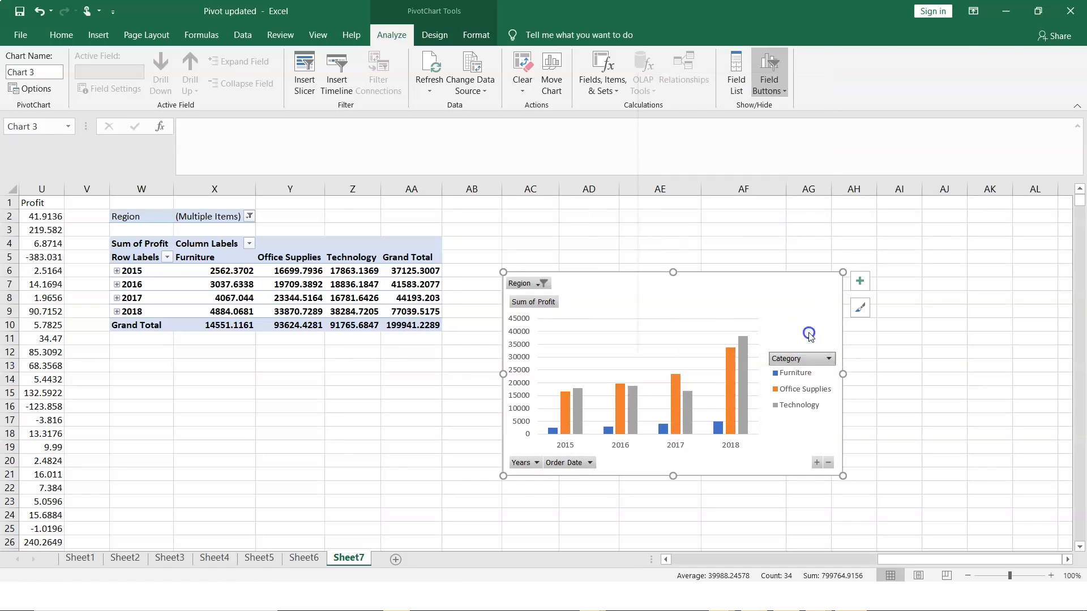
left_click(945, 390)
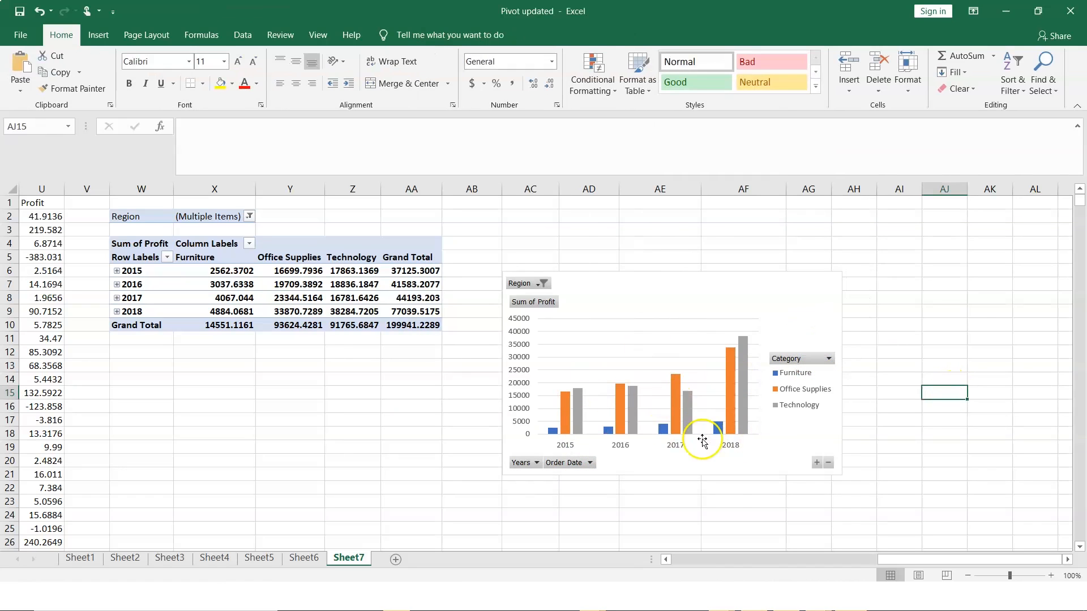